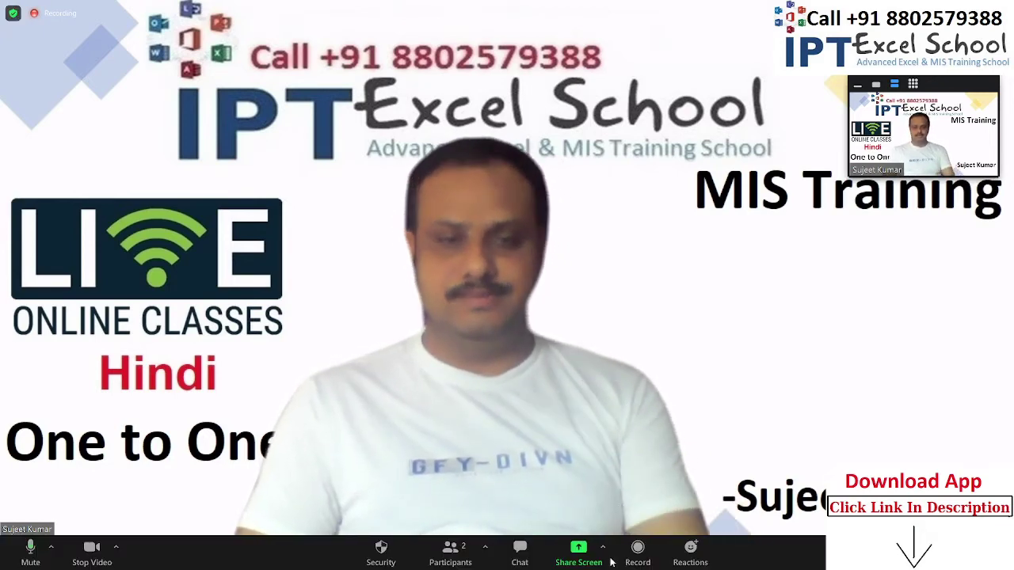
# Share the Excel window in Zoom and move the floating video preview out of the way.
pyautogui.click(584, 557)
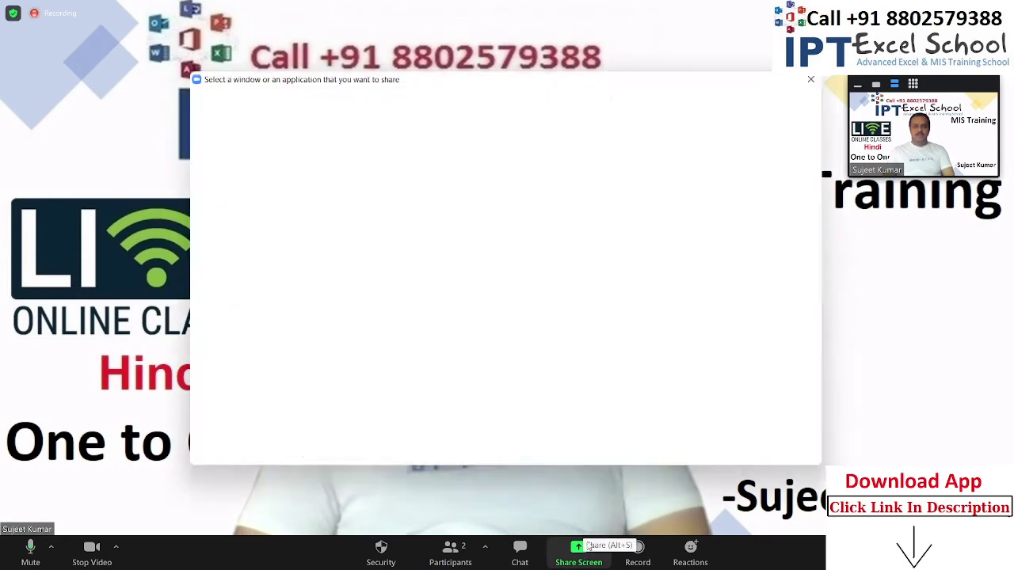
pyautogui.click(802, 453)
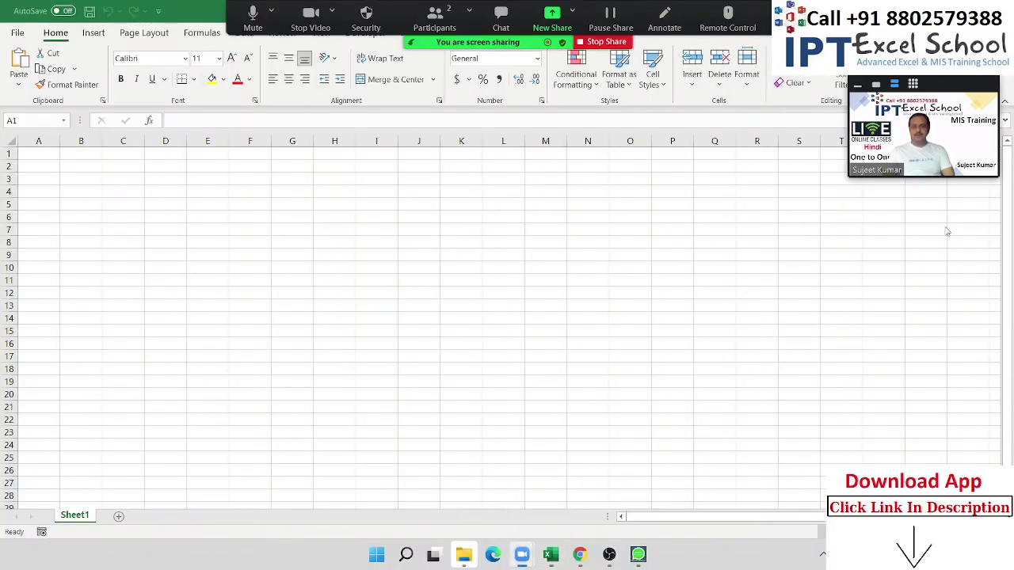
pyautogui.moveTo(948, 91); pyautogui.dragTo(995, 318)
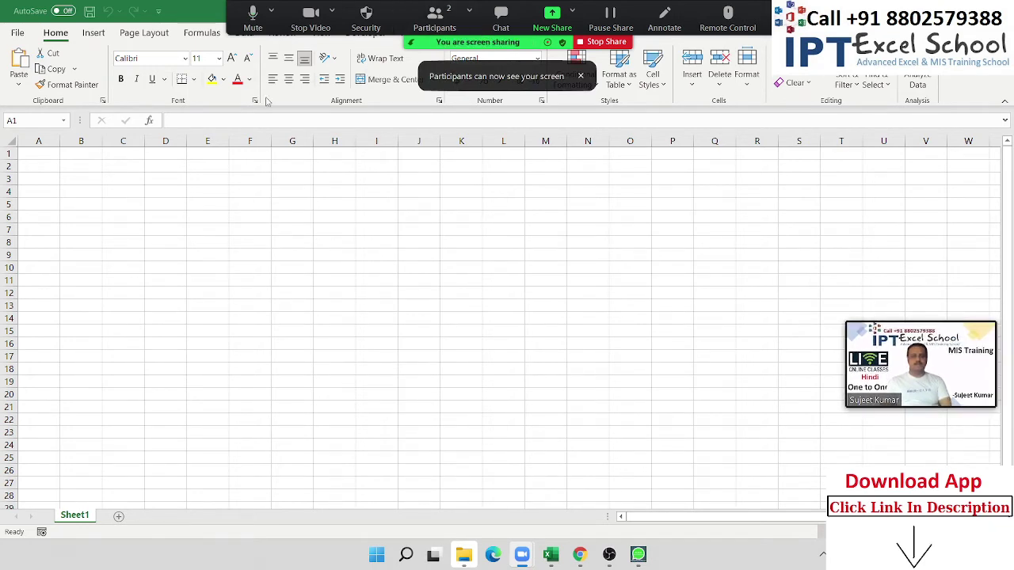
# Enter 20 in cell C3 and 30 in cell E3.
pyautogui.click(44, 155)
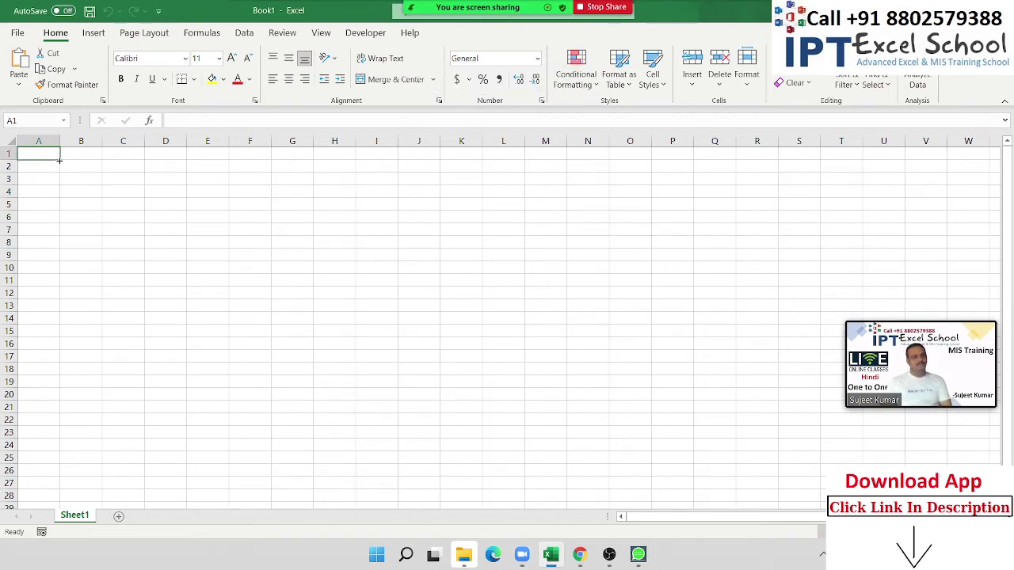
pyautogui.press('Down')
pyautogui.press('Down')
pyautogui.press('Right')
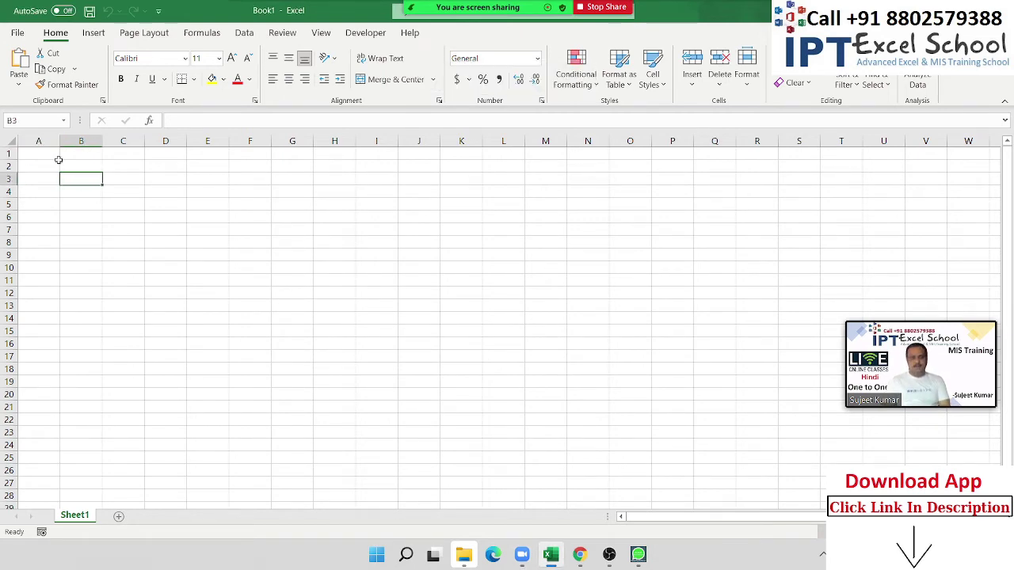
pyautogui.press('Right')
pyautogui.keyDown('ctrl'); pyautogui.scroll(1, 133, 285); pyautogui.keyUp('ctrl')
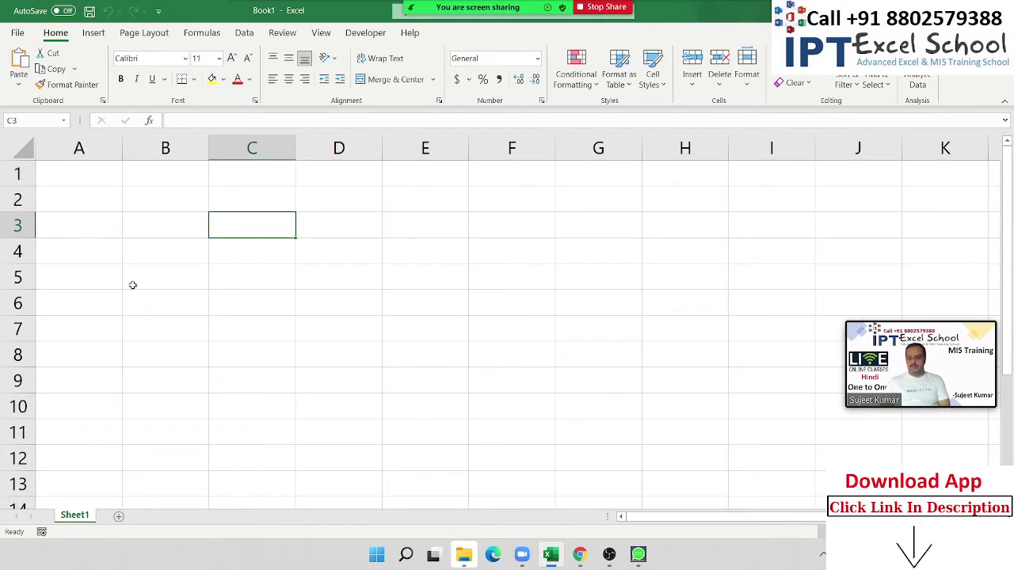
pyautogui.write('20')
pyautogui.press('Tab')
pyautogui.press('Tab')
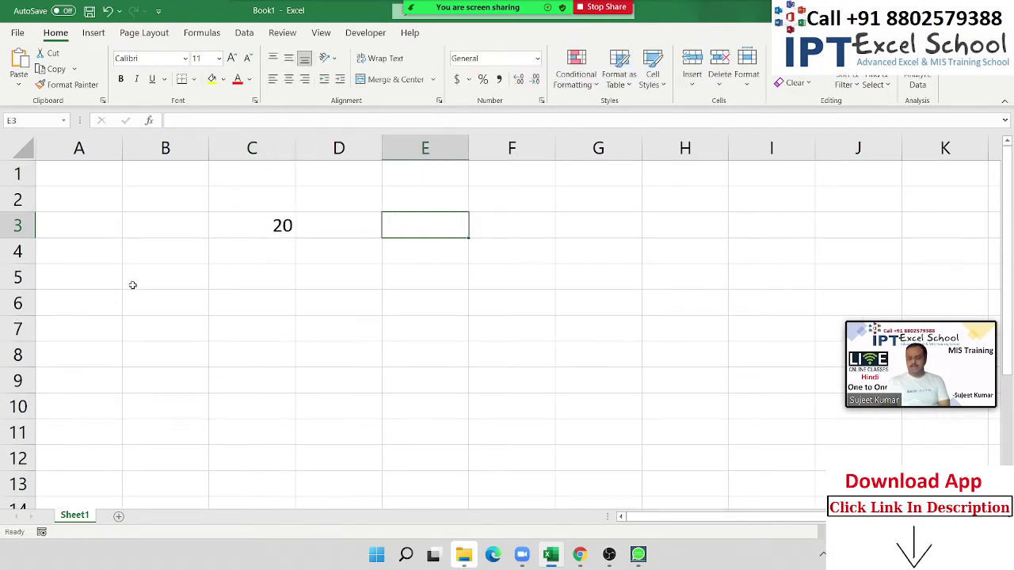
pyautogui.write('30')
pyautogui.press('Return')
# Copy C3, trial-paste it into E3, then undo so E3 shows 30 again.
pyautogui.press('Up')
pyautogui.press('Left')
pyautogui.press('Left')
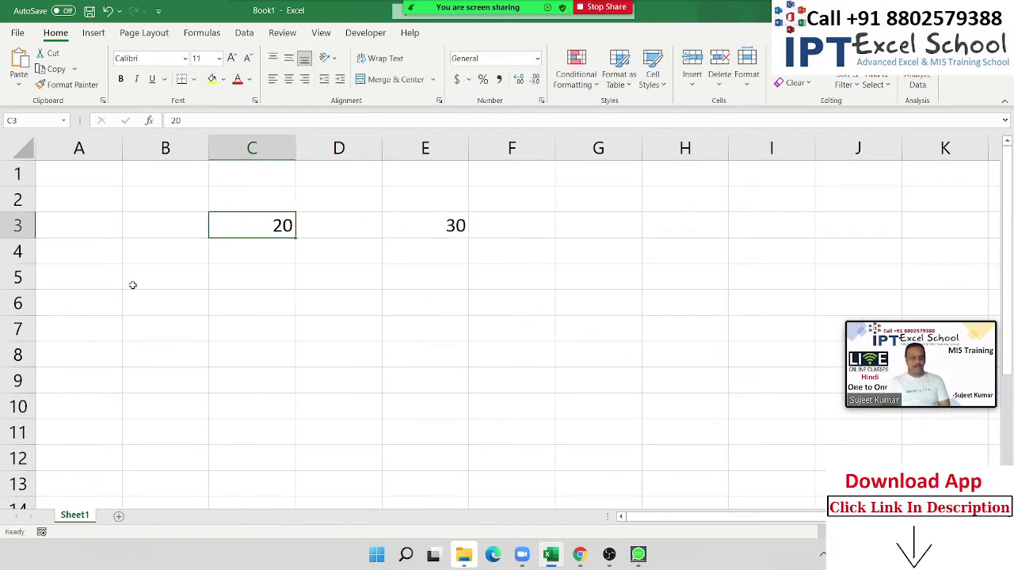
pyautogui.hotkey('ctrl', 'c')
pyautogui.press('Right')
pyautogui.press('Right')
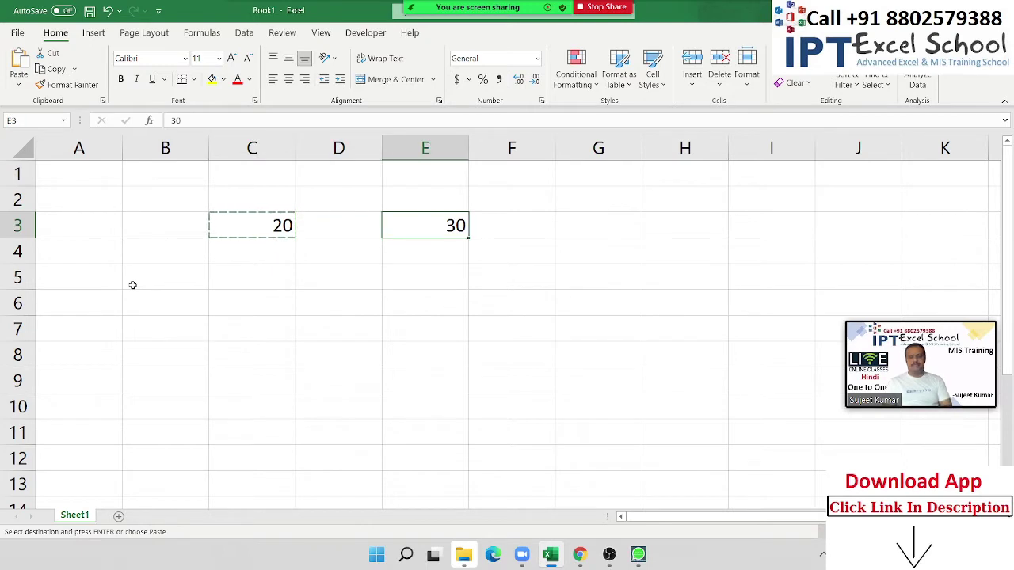
pyautogui.hotkey('ctrl', 'v')
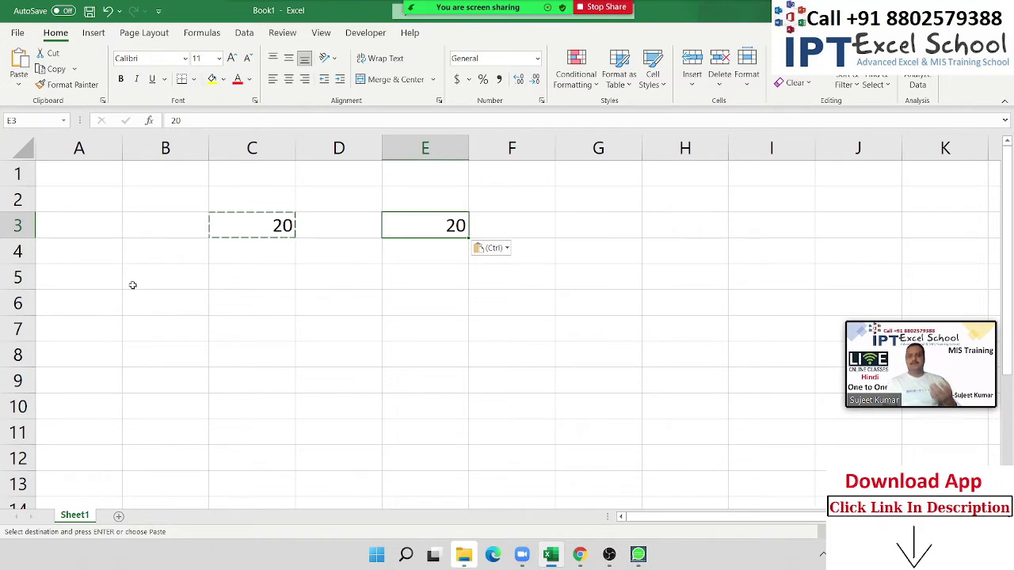
pyautogui.hotkey('ctrl', 'z')
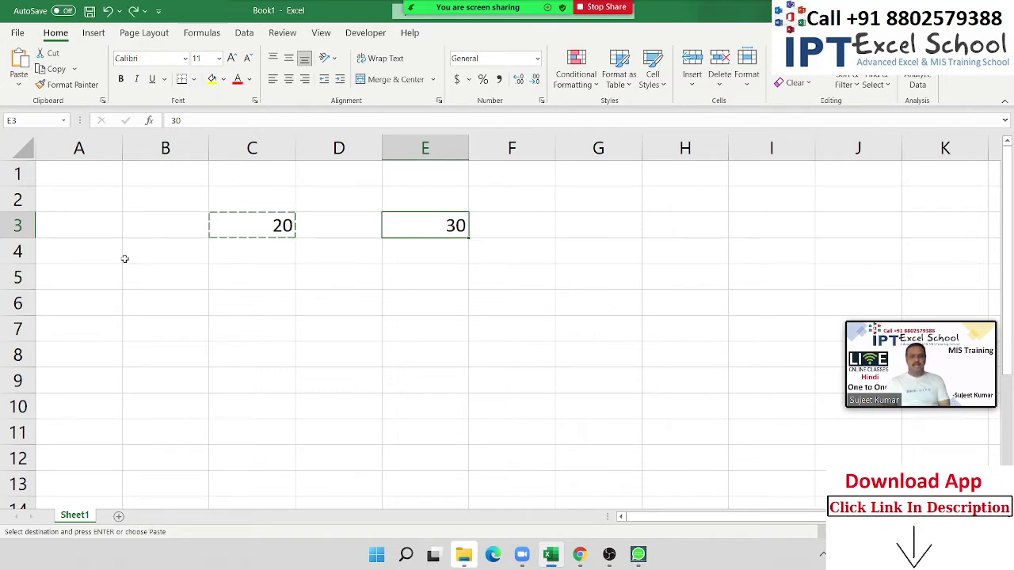
# Paste Special the copied 20 onto E3 with the Add operation, making it 50.
pyautogui.rightClick(428, 235)
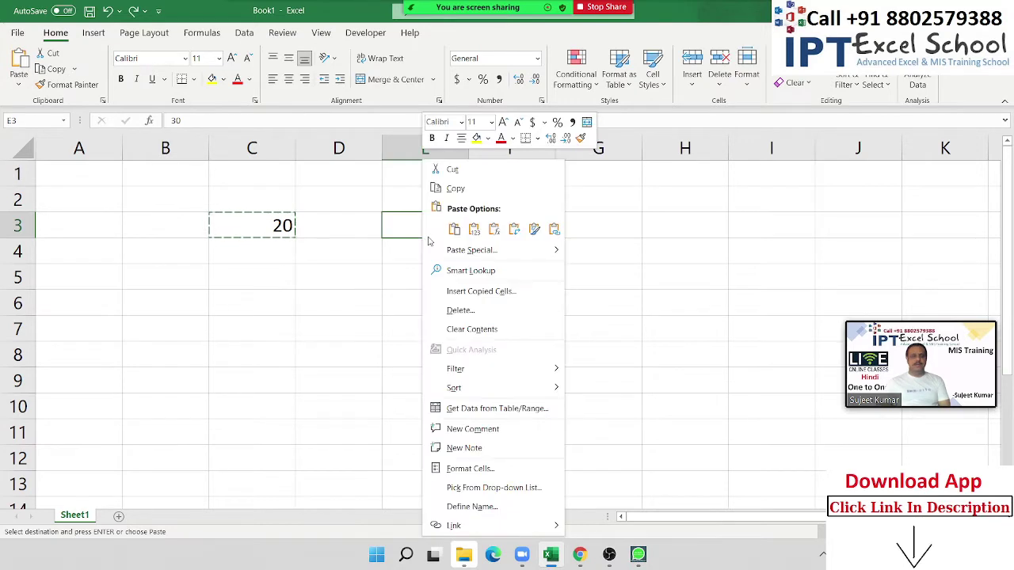
pyautogui.click(460, 246)
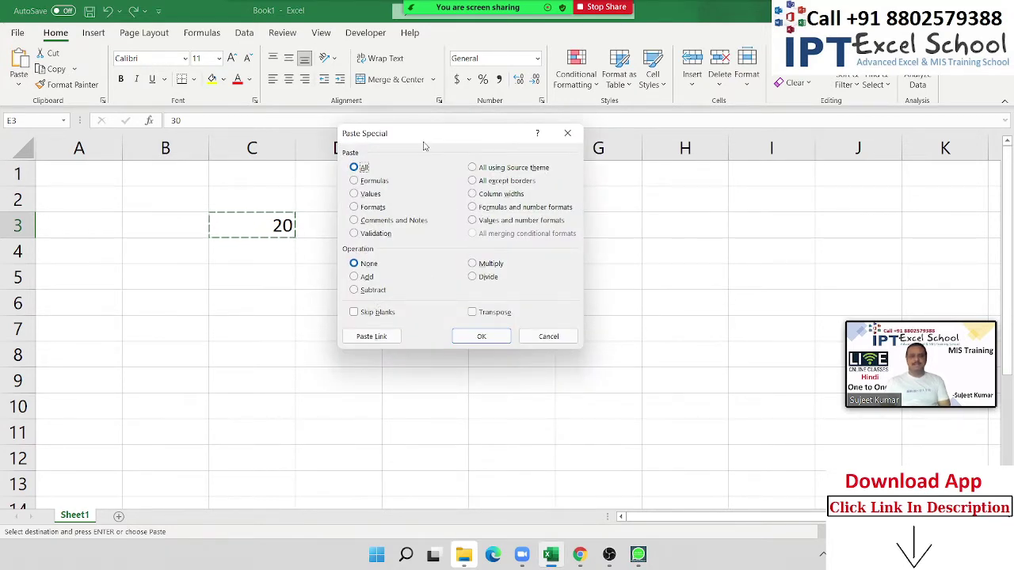
pyautogui.click(372, 272)
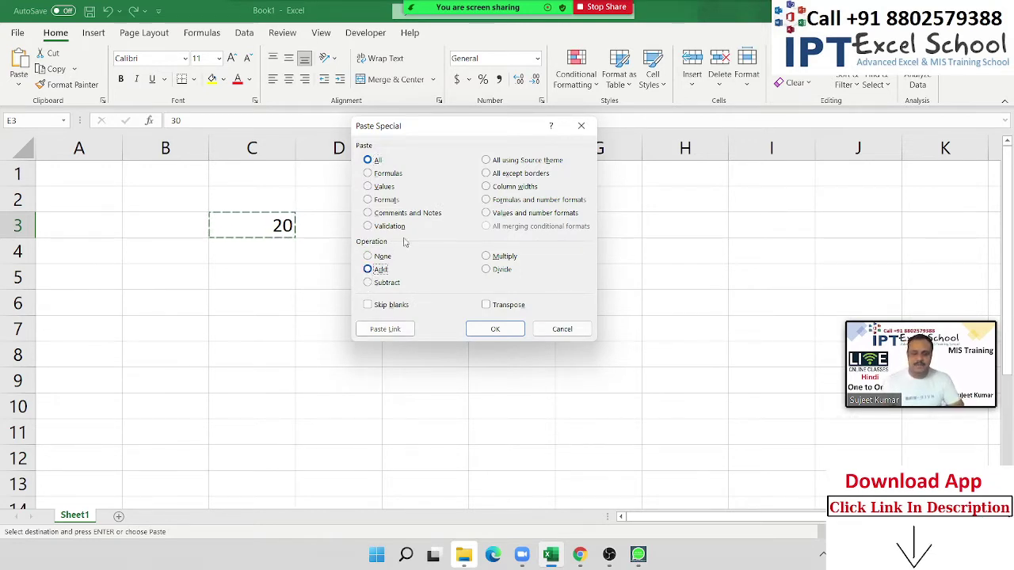
pyautogui.moveTo(443, 134); pyautogui.dragTo(639, 144)
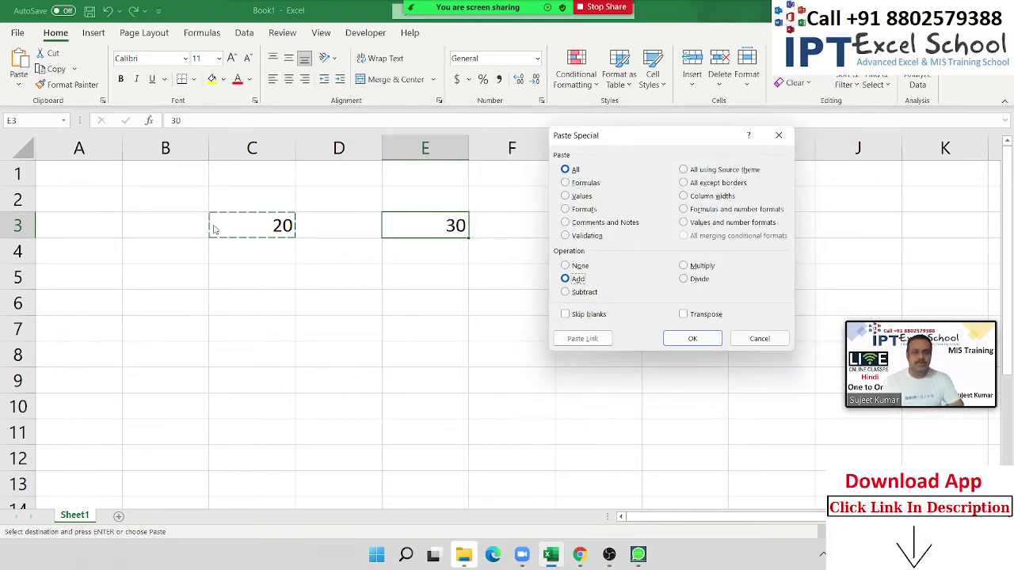
pyautogui.click(694, 340)
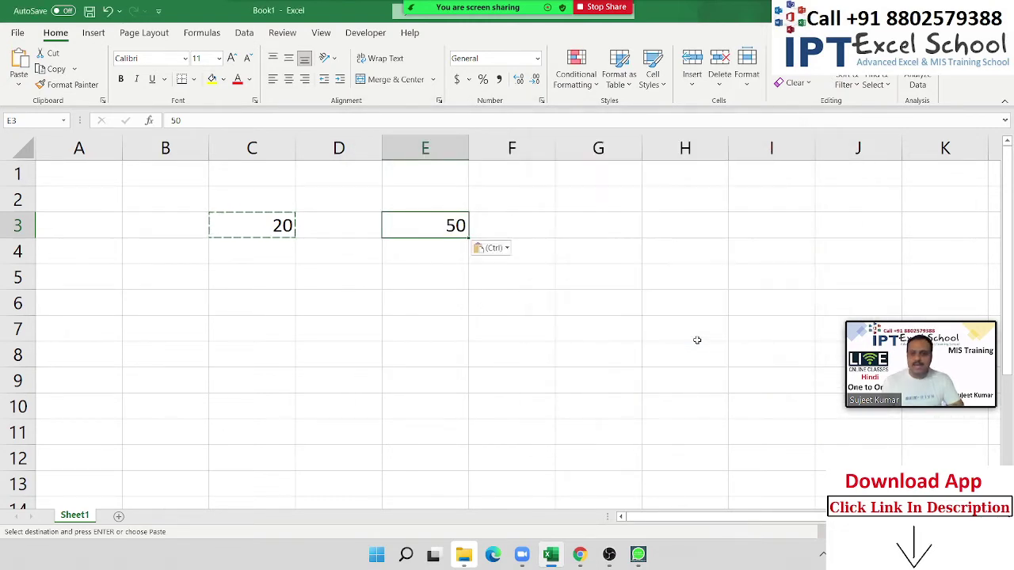
pyautogui.moveTo(434, 19)
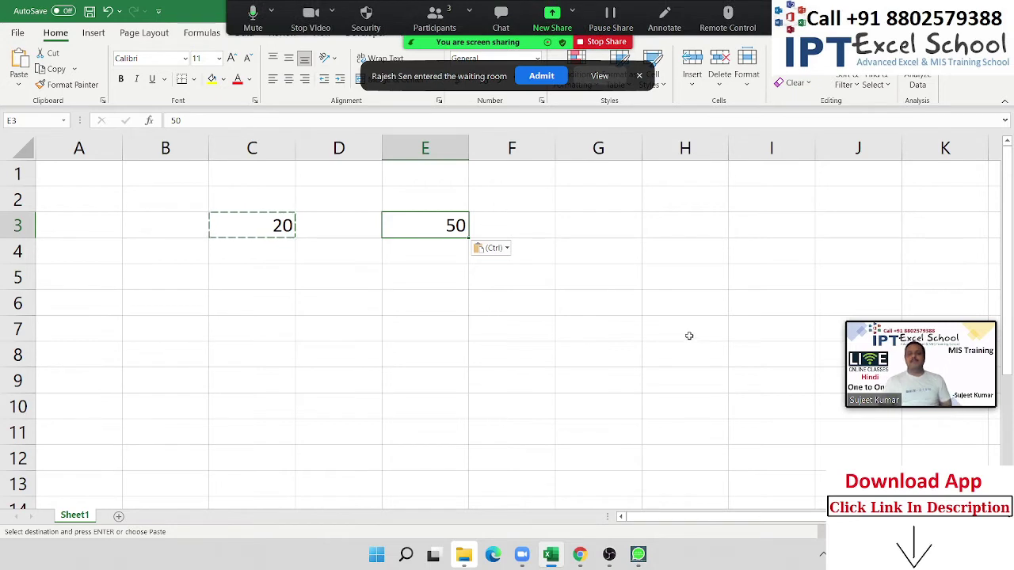
# Admit the waiting participant, allow them to record local files, and close the Participants list.
pyautogui.click(541, 76)
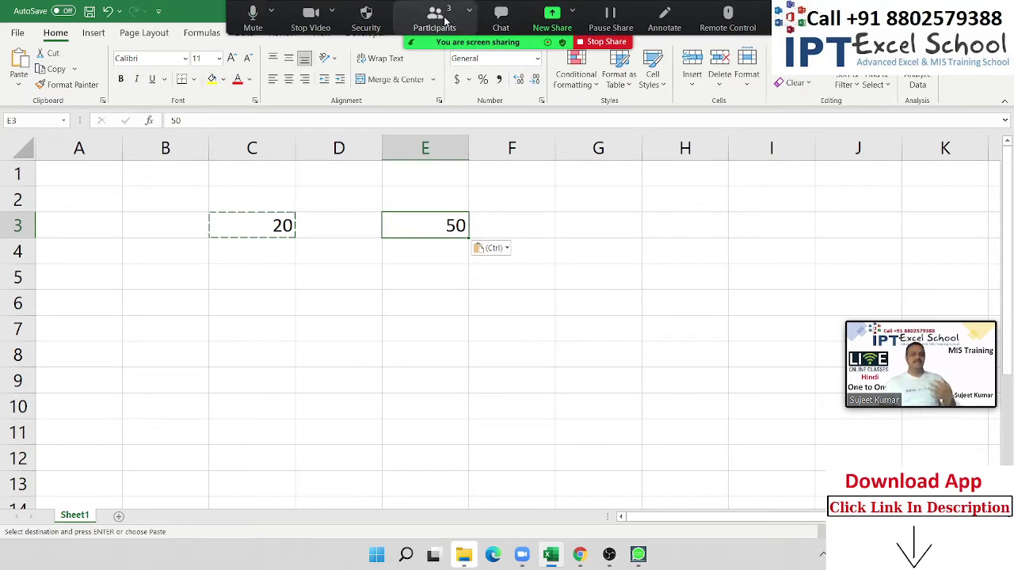
pyautogui.click(446, 20)
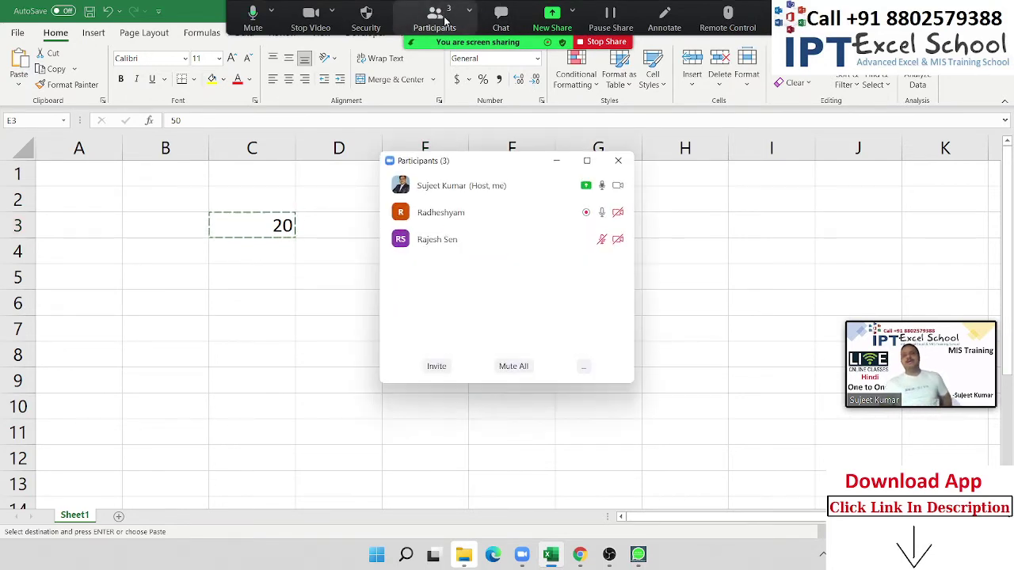
pyautogui.moveTo(443, 239)
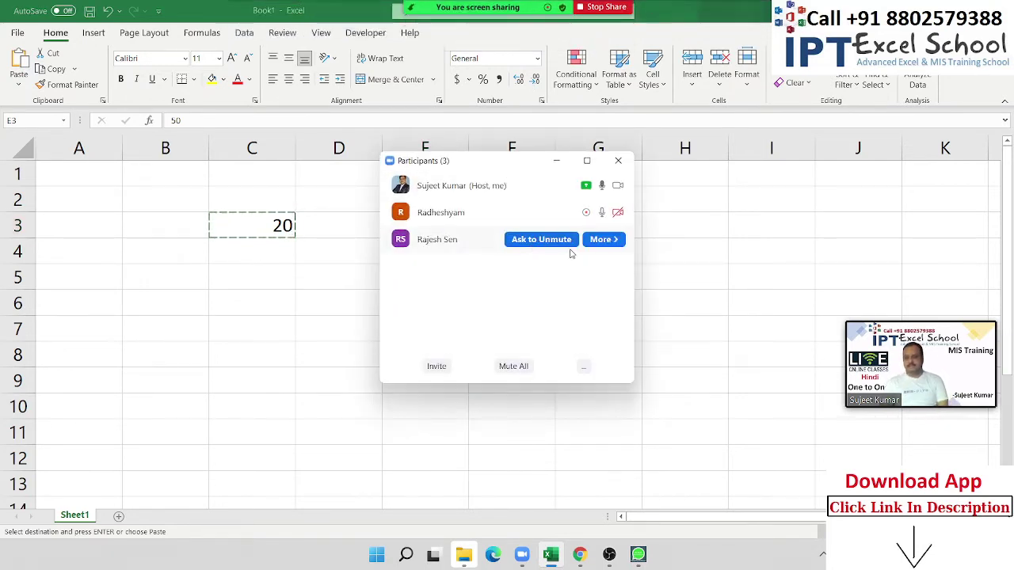
pyautogui.click(604, 239)
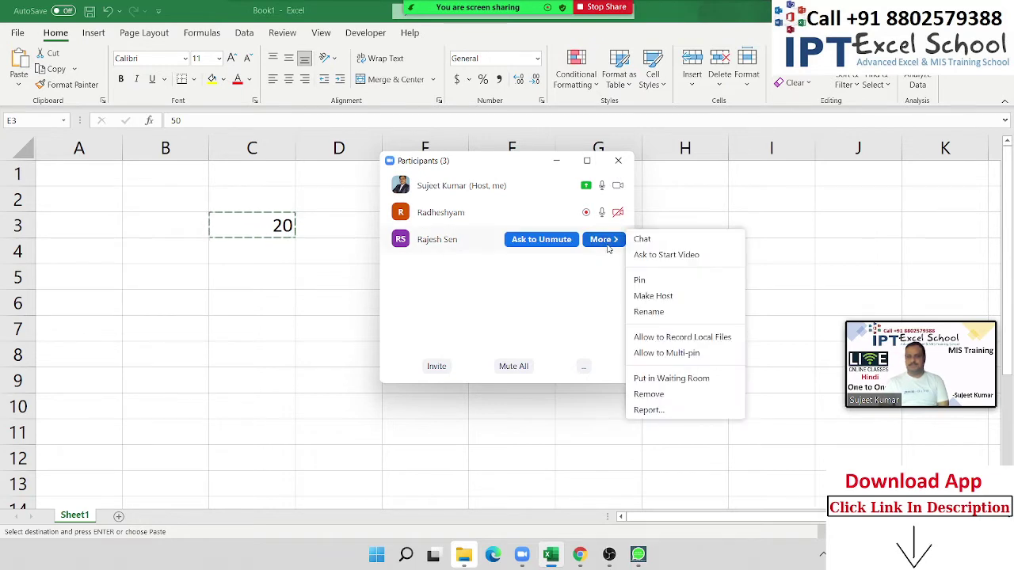
pyautogui.click(638, 338)
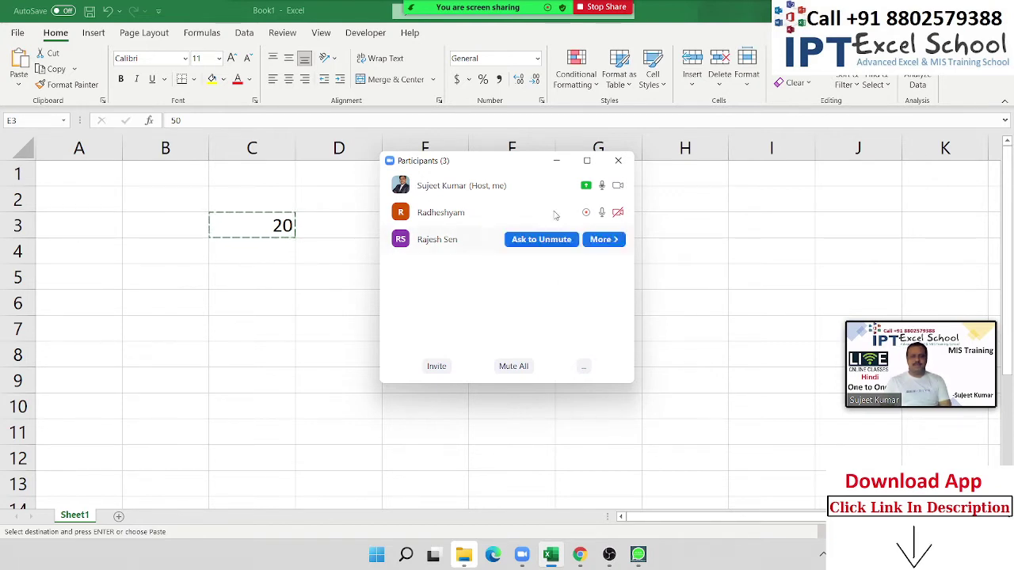
pyautogui.moveTo(498, 161)
pyautogui.mouseDown()
pyautogui.moveTo(826, 201)
pyautogui.moveTo(674, 95)
pyautogui.mouseUp()
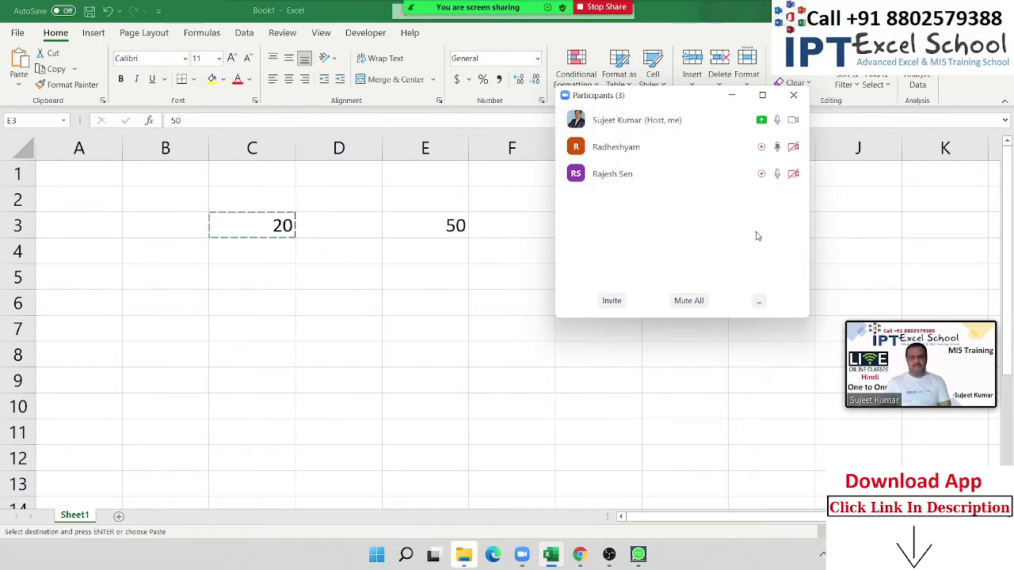
pyautogui.click(793, 95)
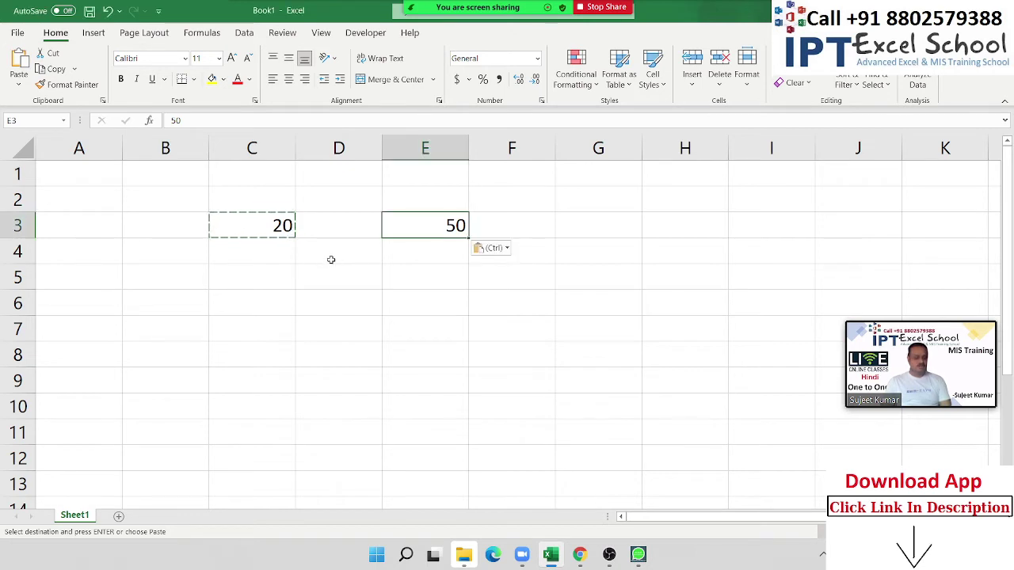
# Cancel the pending copy, clear the values from B1:F5, and return to A1.
pyautogui.press('Escape')
pyautogui.moveTo(493, 276); pyautogui.dragTo(131, 164)
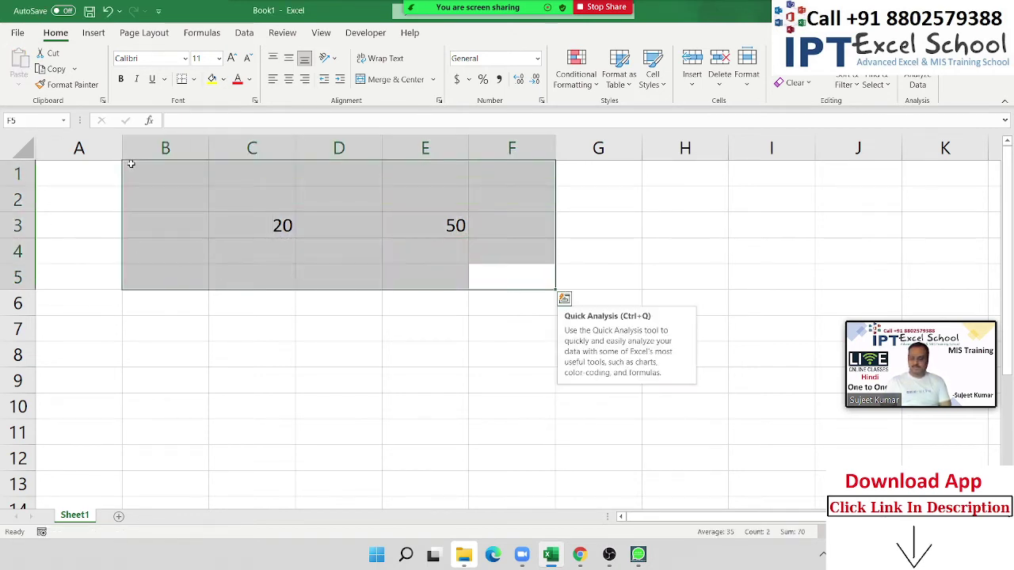
pyautogui.press('Delete')
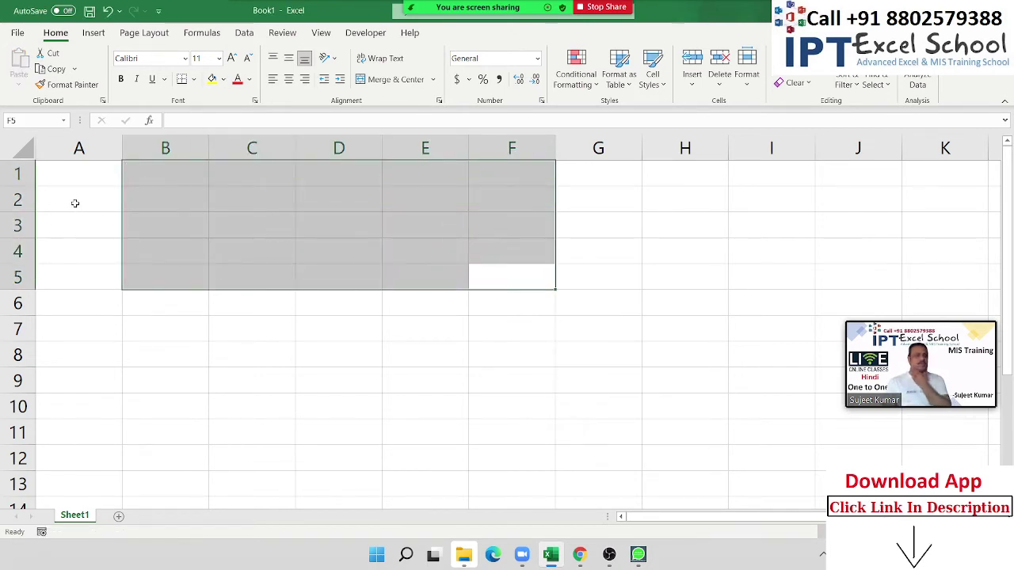
pyautogui.click(76, 191)
pyautogui.press('Up')
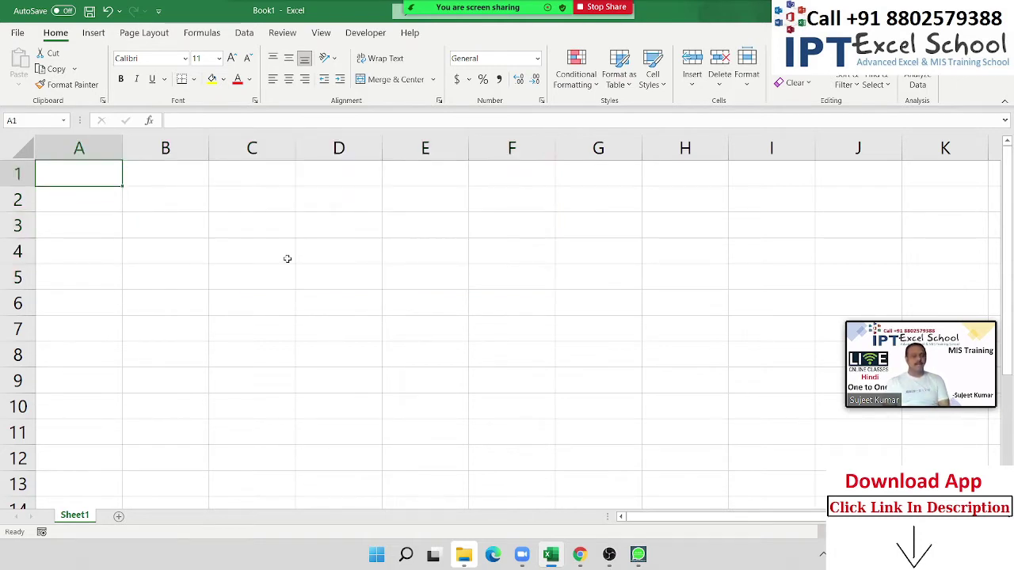
pyautogui.press('Down')
pyautogui.press('Up')
pyautogui.press('Down')
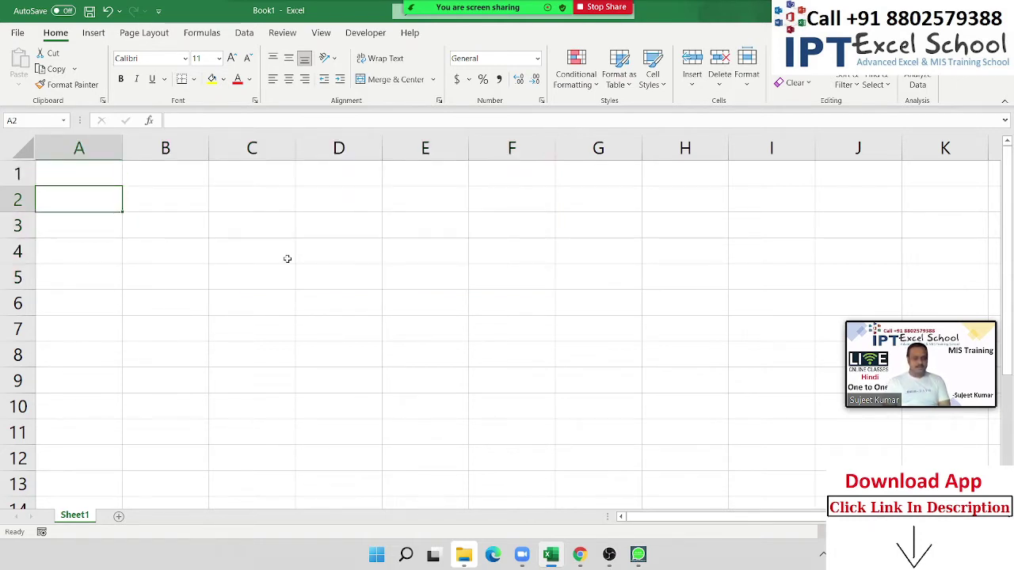
pyautogui.press('Down')
pyautogui.press('Up')
pyautogui.press('Up')
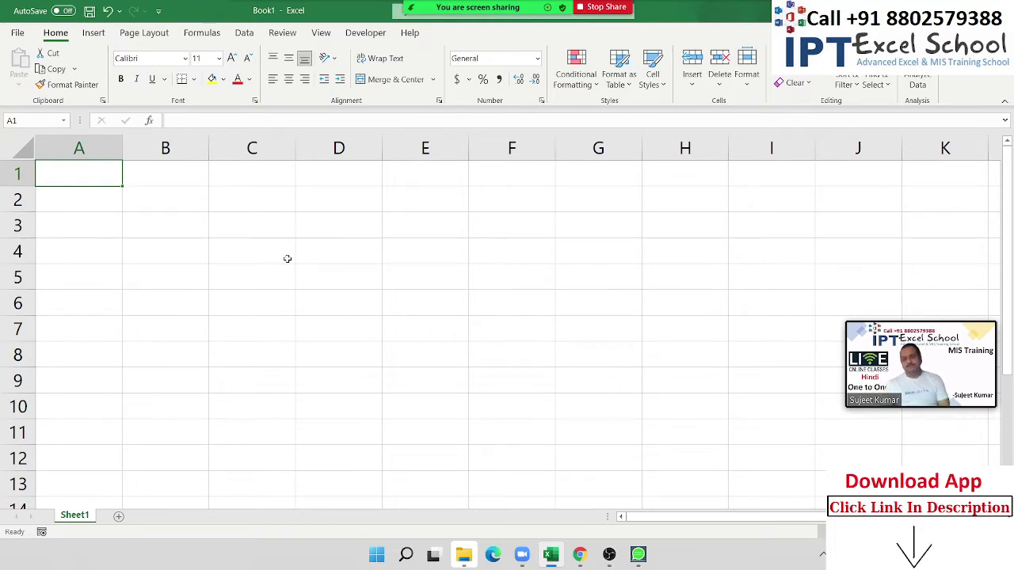
pyautogui.press('Down')
pyautogui.press('Up')
pyautogui.press('Down')
pyautogui.press('Up')
pyautogui.press('Down')
pyautogui.press('Up')
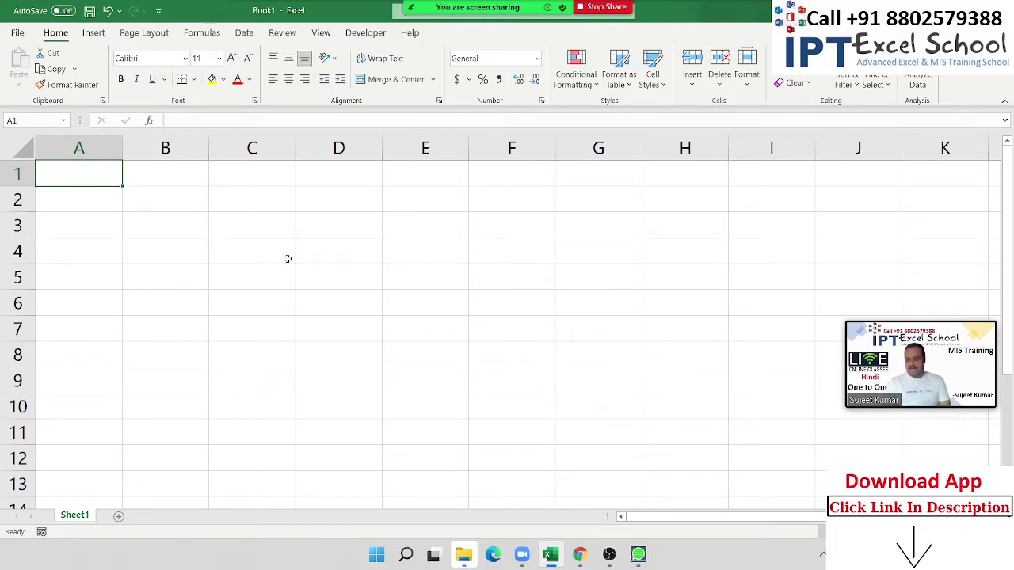
# Enter 20% in A1, and 20 in B1 formatted as Percent Style (2000%).
pyautogui.write('20')
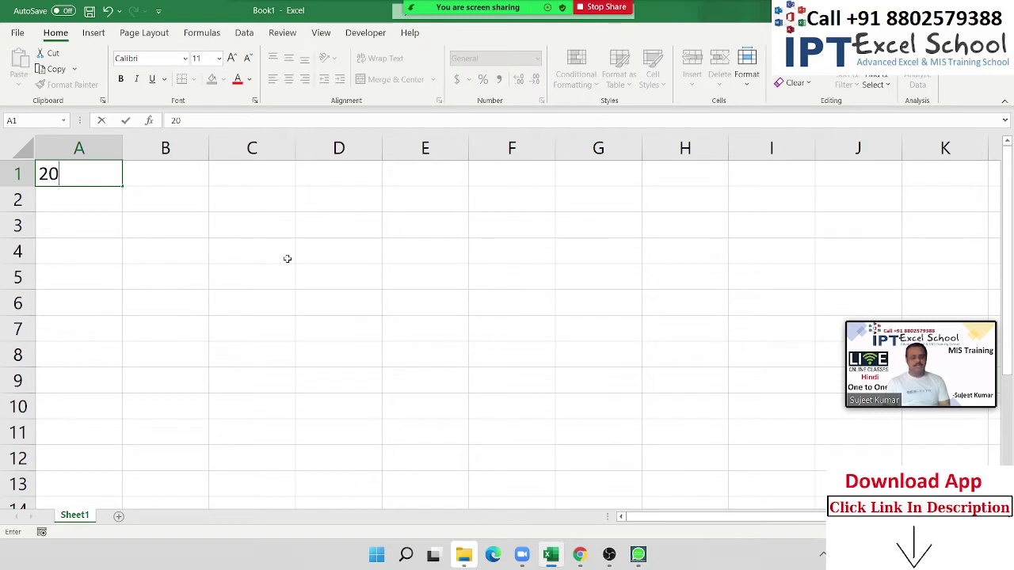
pyautogui.write('%')
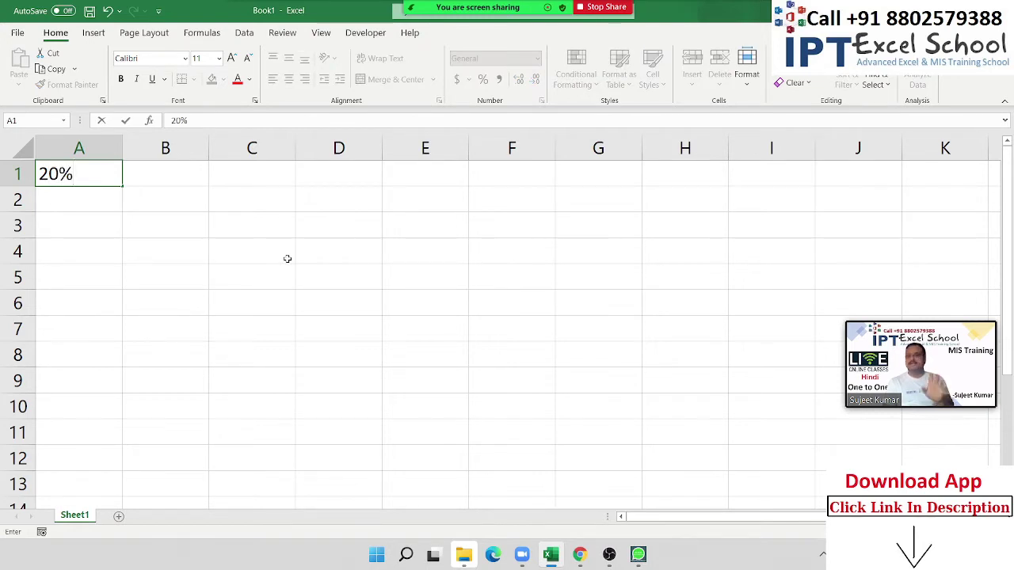
pyautogui.press('Return')
pyautogui.press('Up')
pyautogui.press('Right')
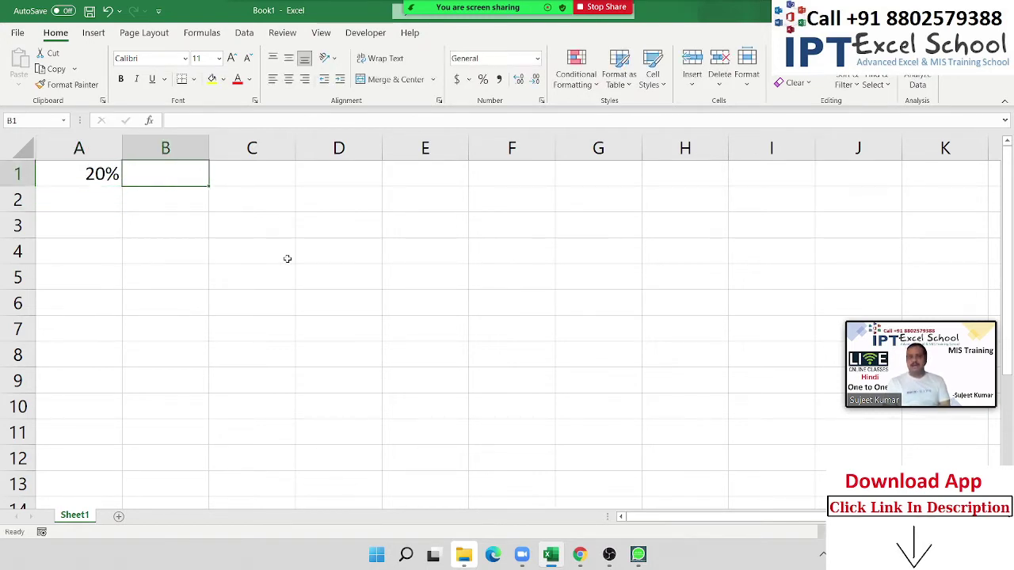
pyautogui.write('20')
pyautogui.press('Return')
pyautogui.press('Up')
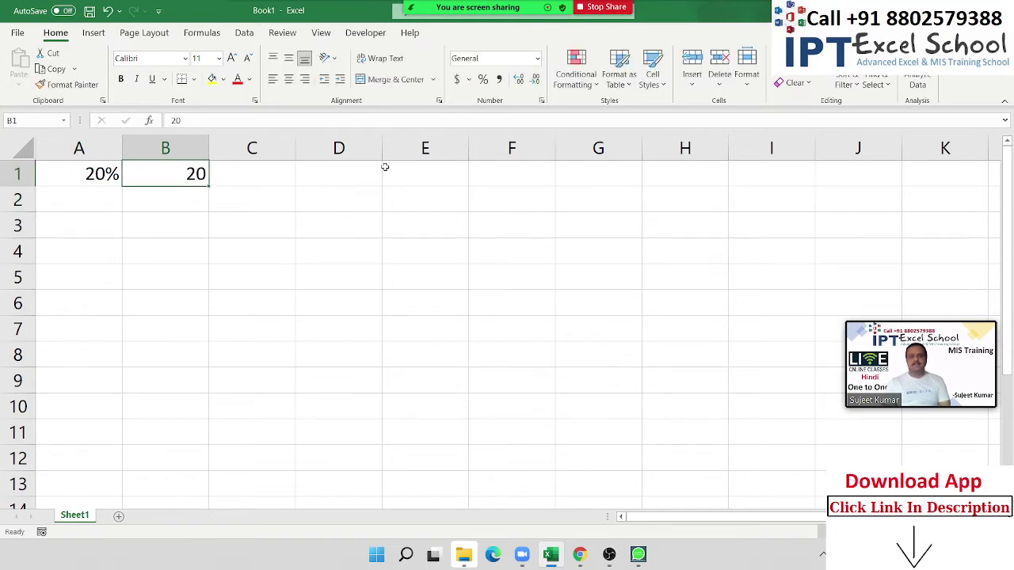
pyautogui.click(481, 81)
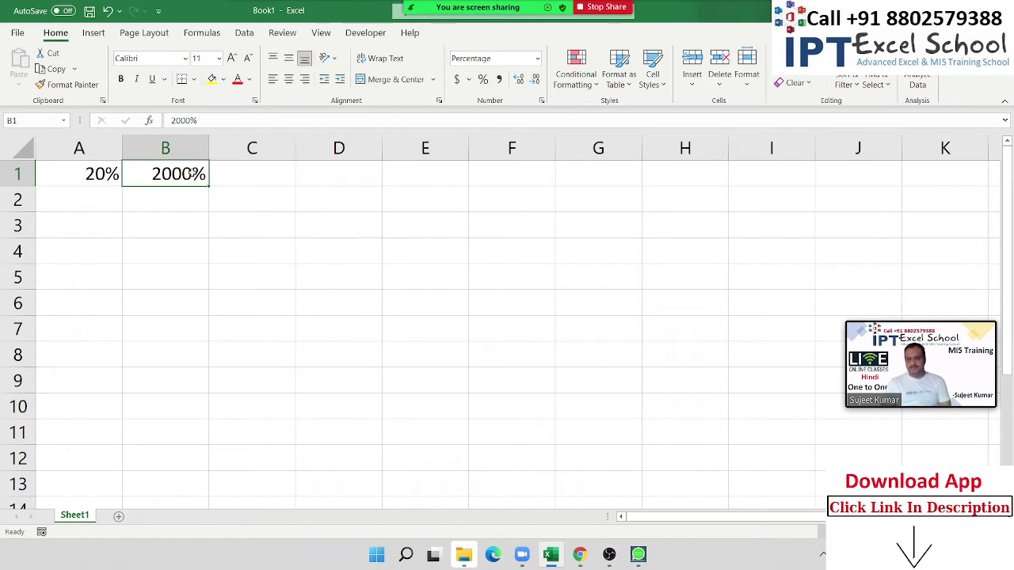
# Enter 0.2 in C1 and format it as a percentage to show 20%.
pyautogui.click(252, 174)
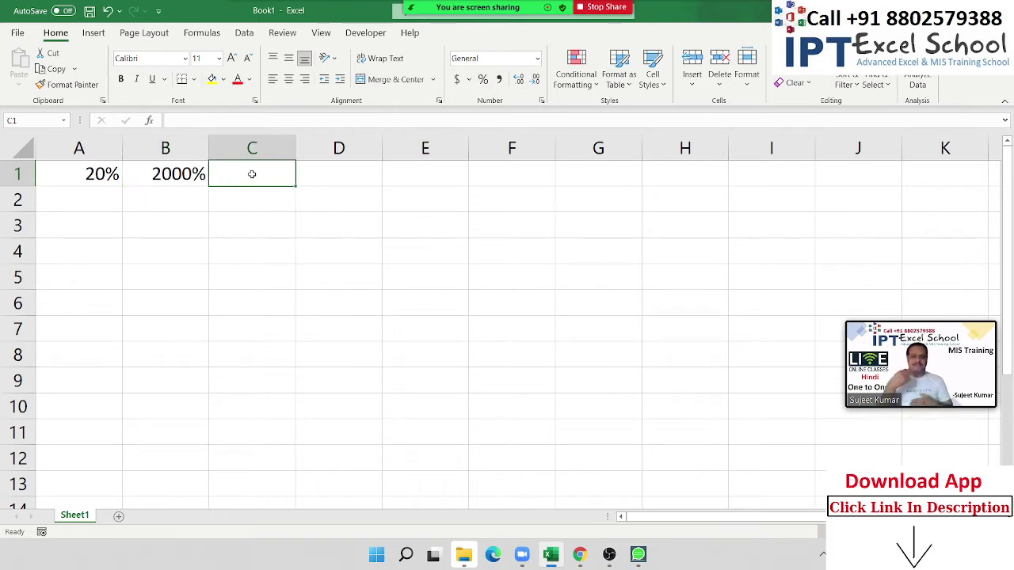
pyautogui.write('0.')
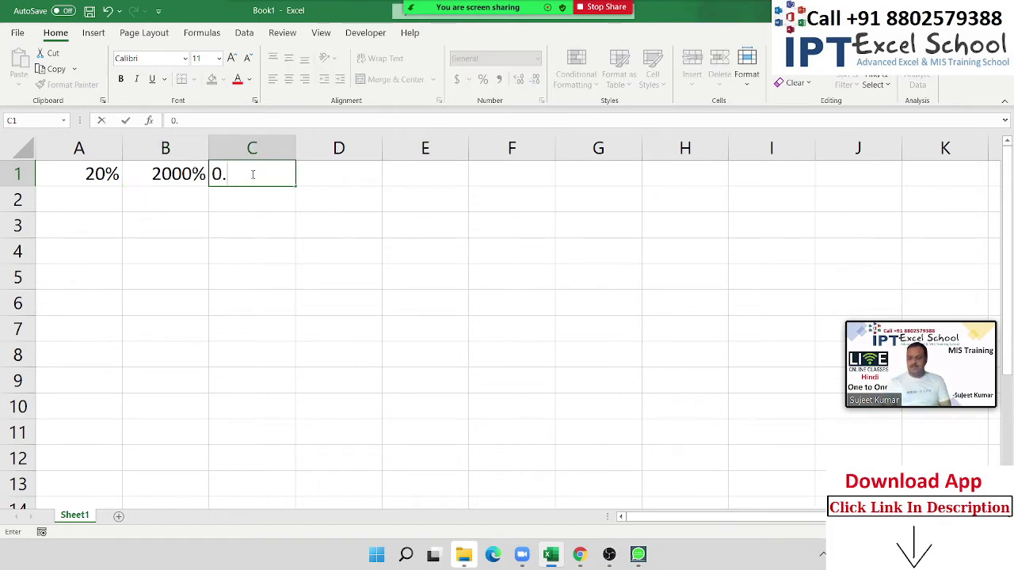
pyautogui.write('20')
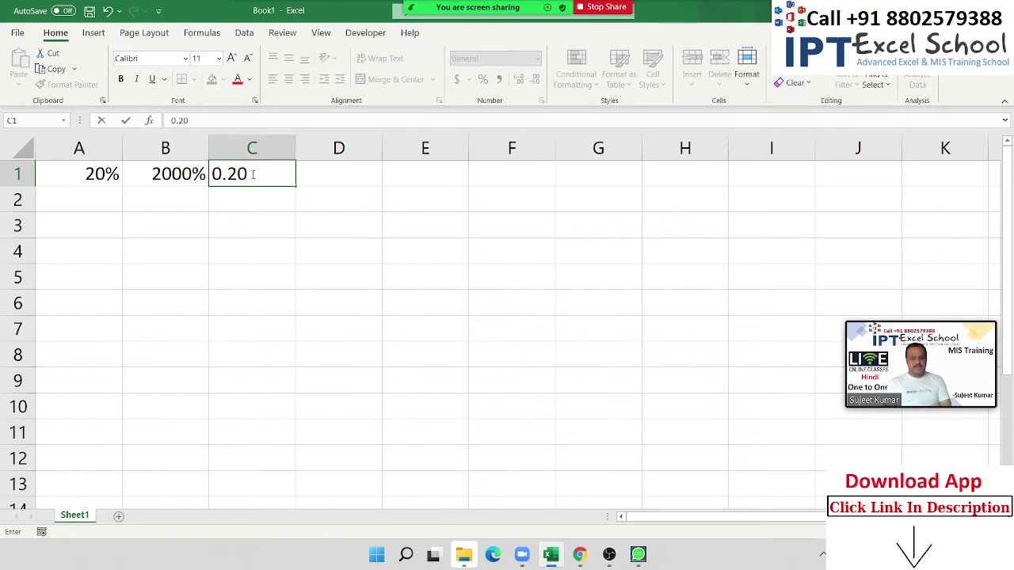
pyautogui.write('%')
pyautogui.hotkey('ctrl', 'Return')
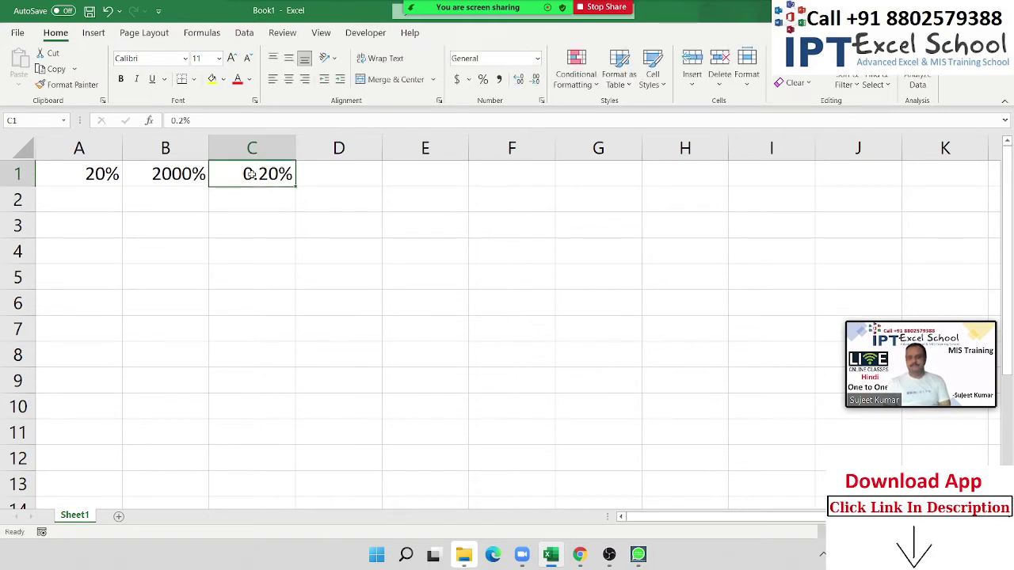
pyautogui.hotkey('ctrl', 'z')
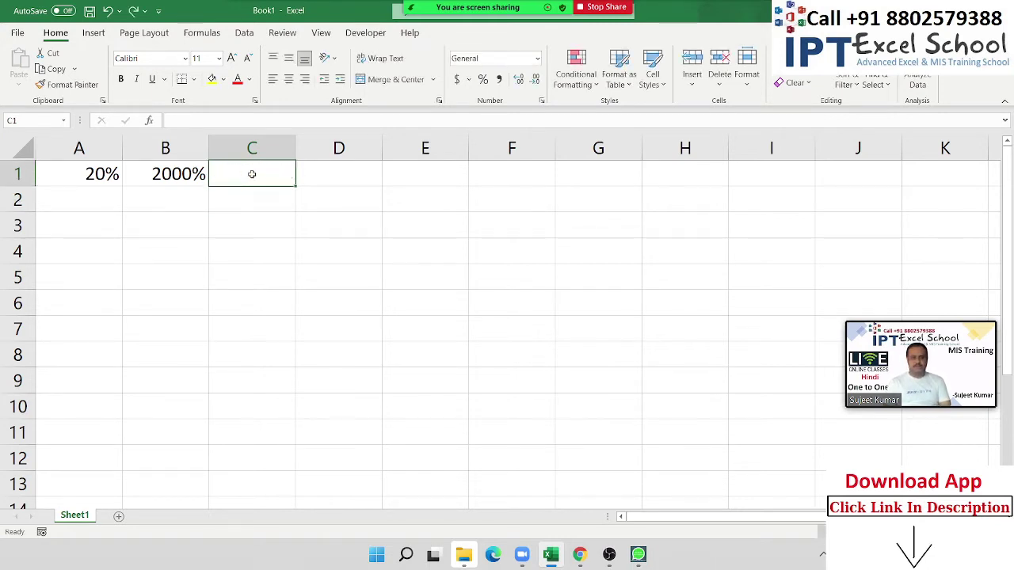
pyautogui.write('0.2')
pyautogui.hotkey('ctrl', 'Return')
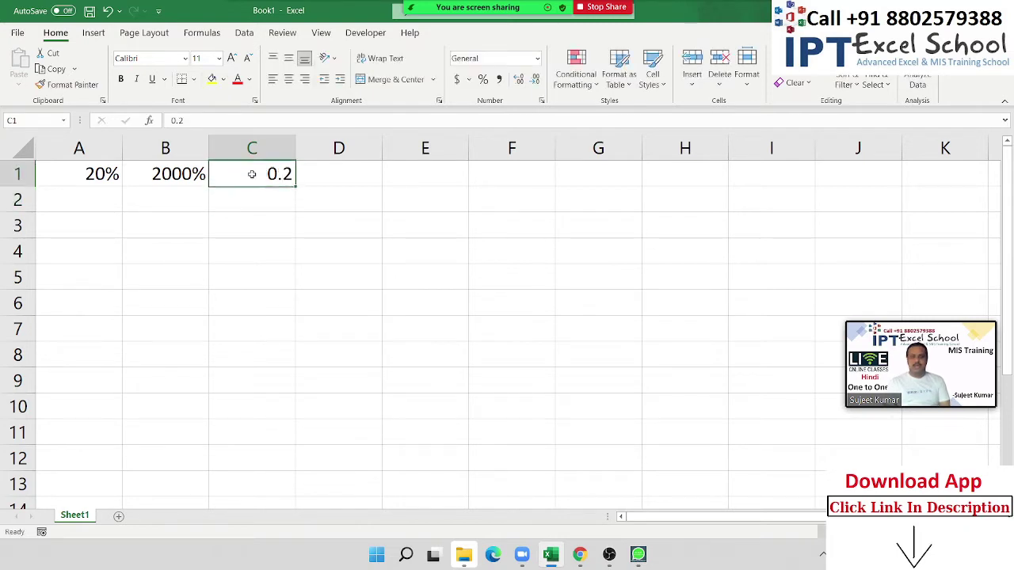
pyautogui.click(483, 80)
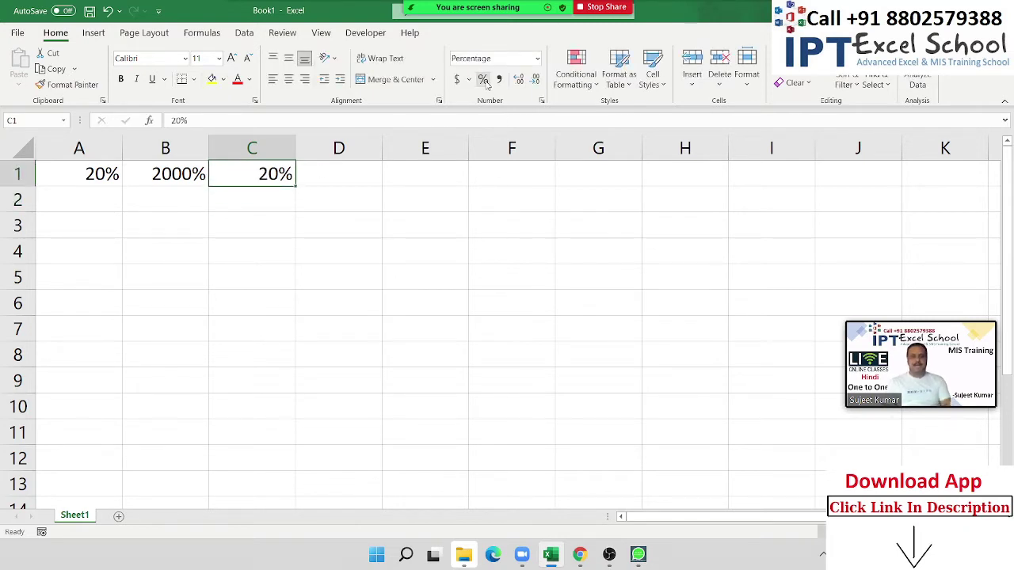
# Type the note '1=100%' in cell B2, then move to A4.
pyautogui.click(186, 198)
pyautogui.write('1=')
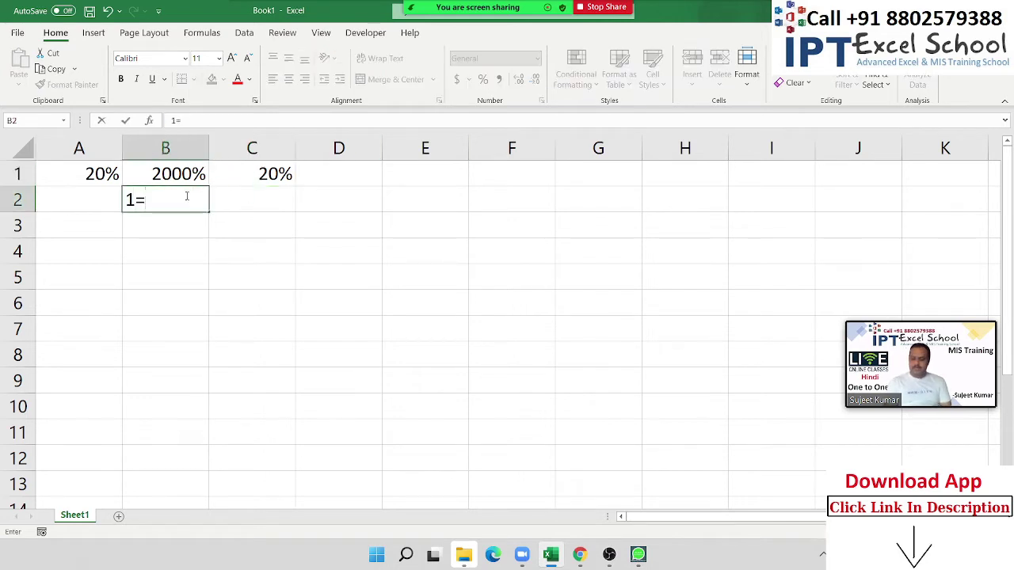
pyautogui.write('100%')
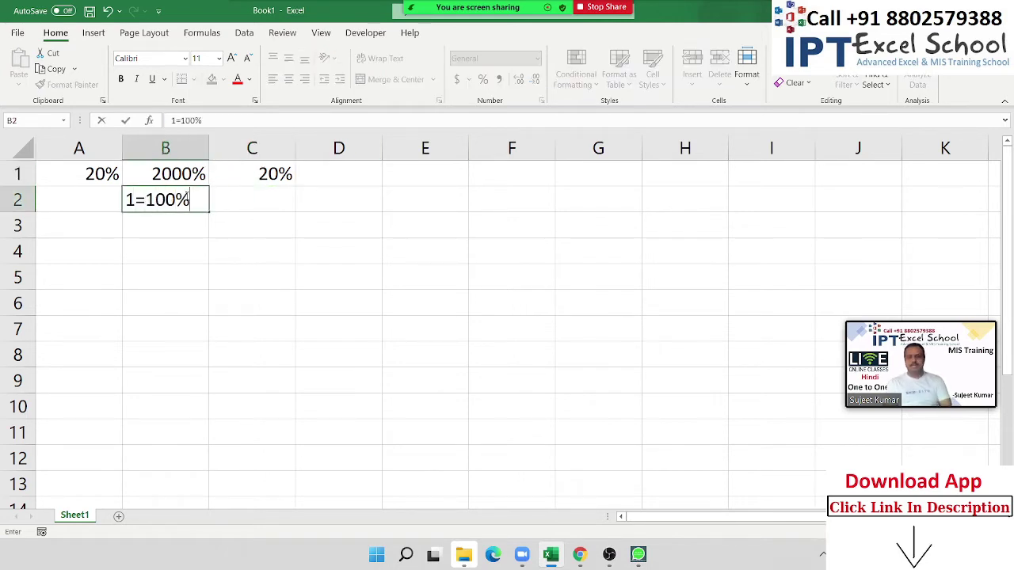
pyautogui.press('Return')
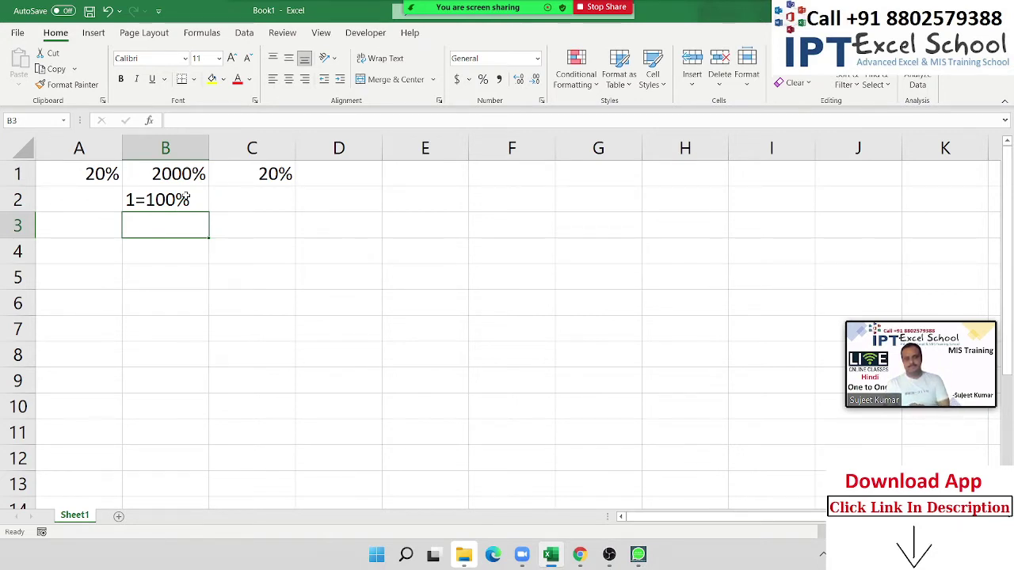
pyautogui.press('Up')
pyautogui.press('Up')
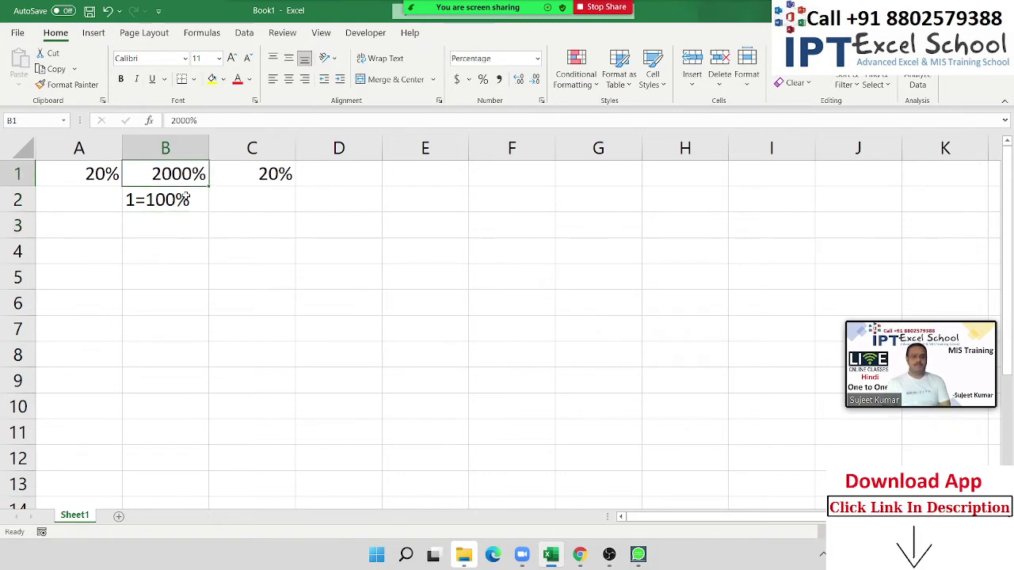
pyautogui.press('Right')
pyautogui.press('Down')
pyautogui.press('Down')
pyautogui.press('Down')
pyautogui.press('Left')
pyautogui.press('Left')
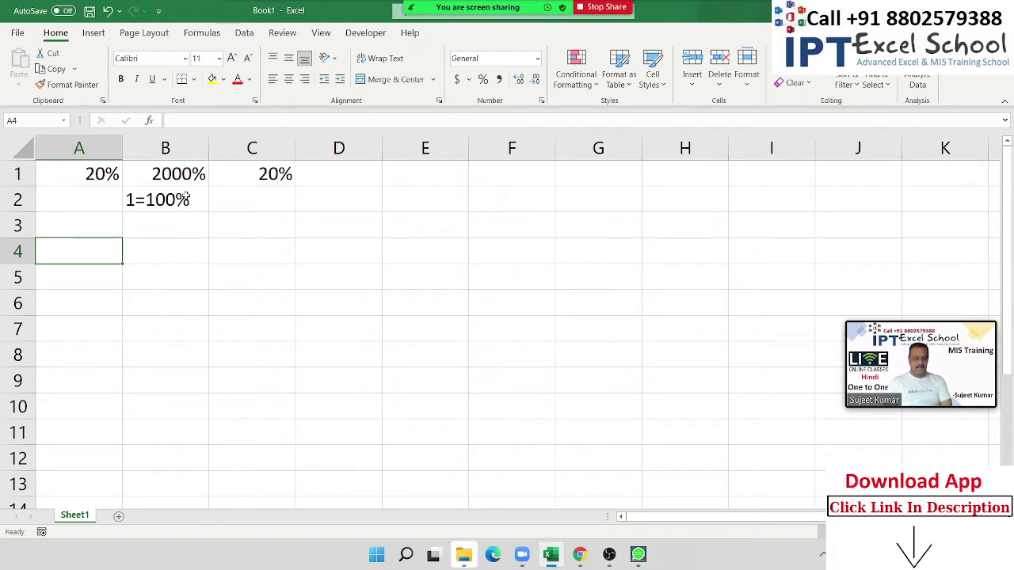
# Label A4 with '%' and enter =RANDBETWEEN(10,90) in A5.
pyautogui.write('%')
pyautogui.press('Return')
pyautogui.write('=')
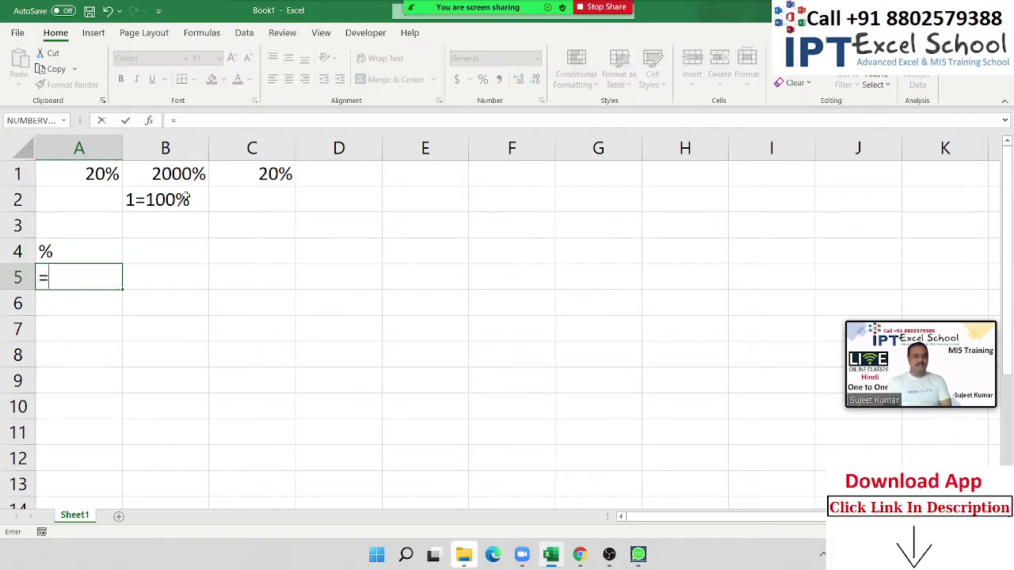
pyautogui.write('ra')
pyautogui.press('Down')
pyautogui.press('Down')
pyautogui.press('Down')
pyautogui.press('Tab')
pyautogui.write('1')
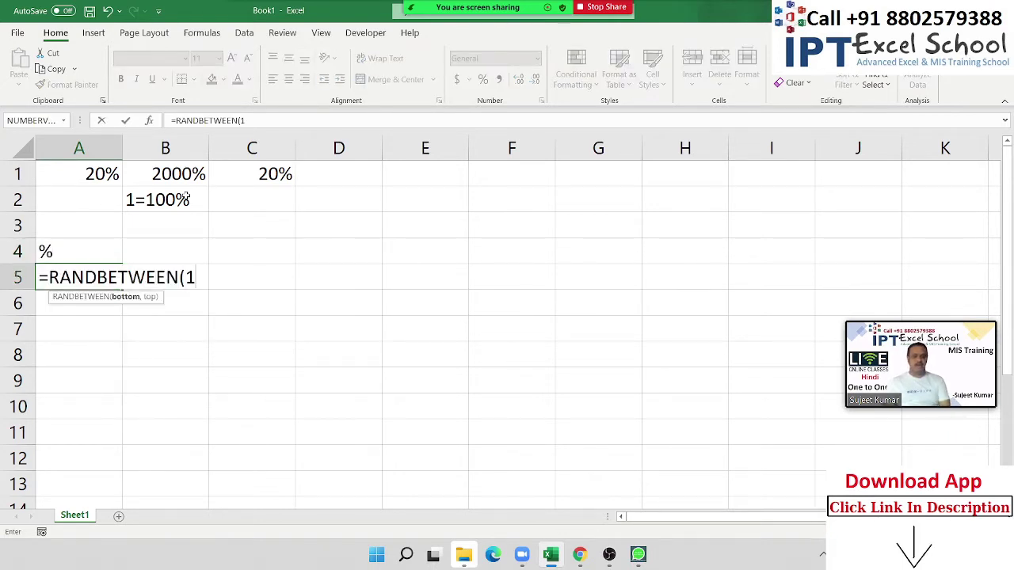
pyautogui.write('0,90')
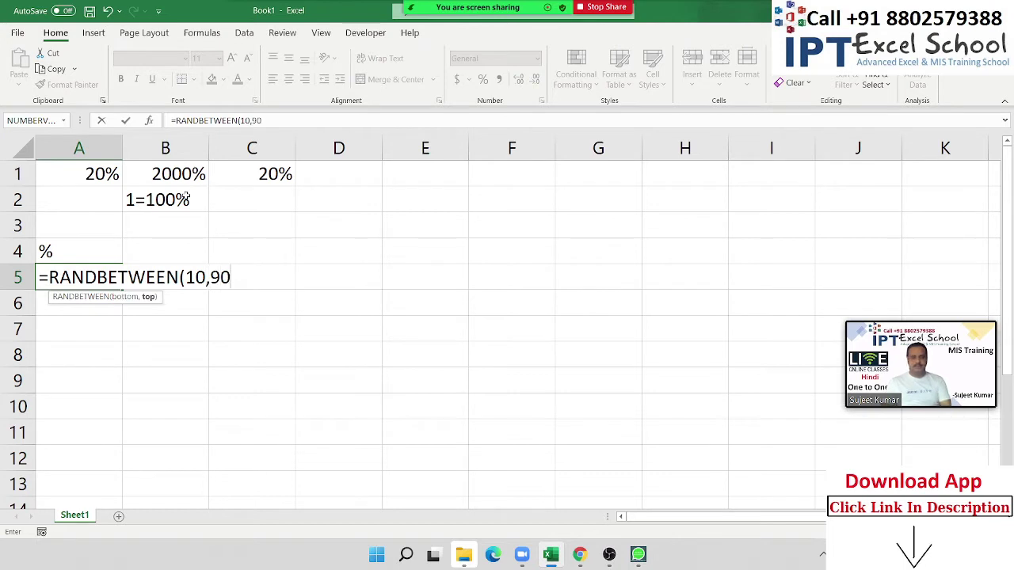
pyautogui.click(166, 326)
# Fill the formula across A5:H12, paste it back as fixed values, and format A5 as a percentage.
pyautogui.moveTo(94, 281); pyautogui.dragTo(693, 449)
pyautogui.hotkey('ctrl', 'r')
pyautogui.hotkey('ctrl', 'd')
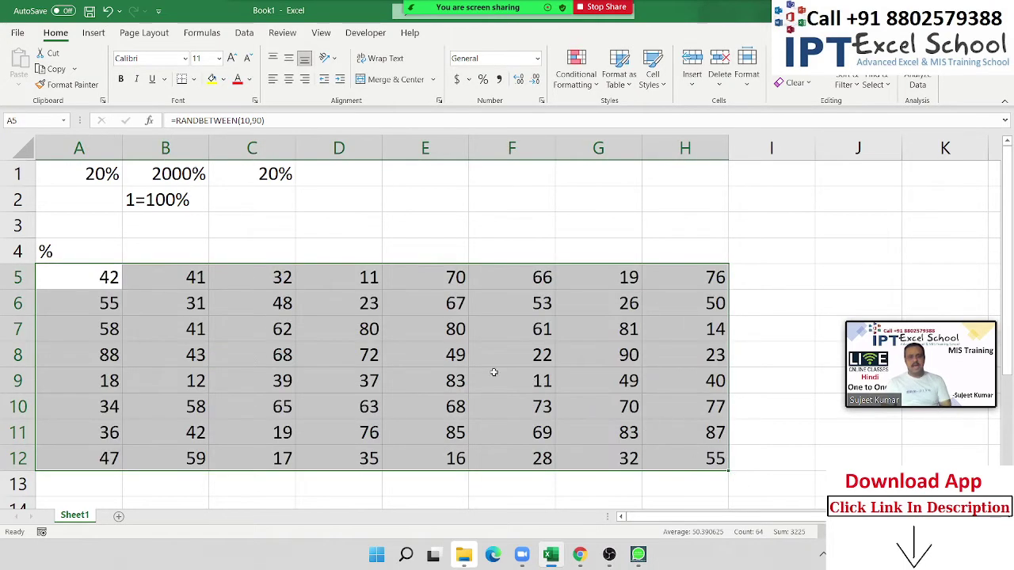
pyautogui.hotkey('ctrl', 'c')
pyautogui.click(19, 89)
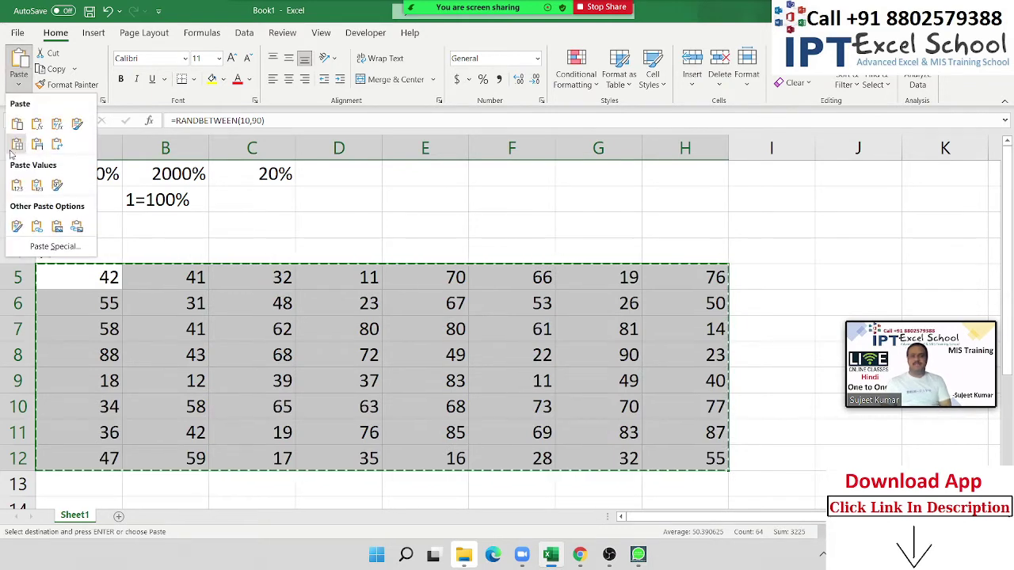
pyautogui.click(14, 183)
pyautogui.press('Escape')
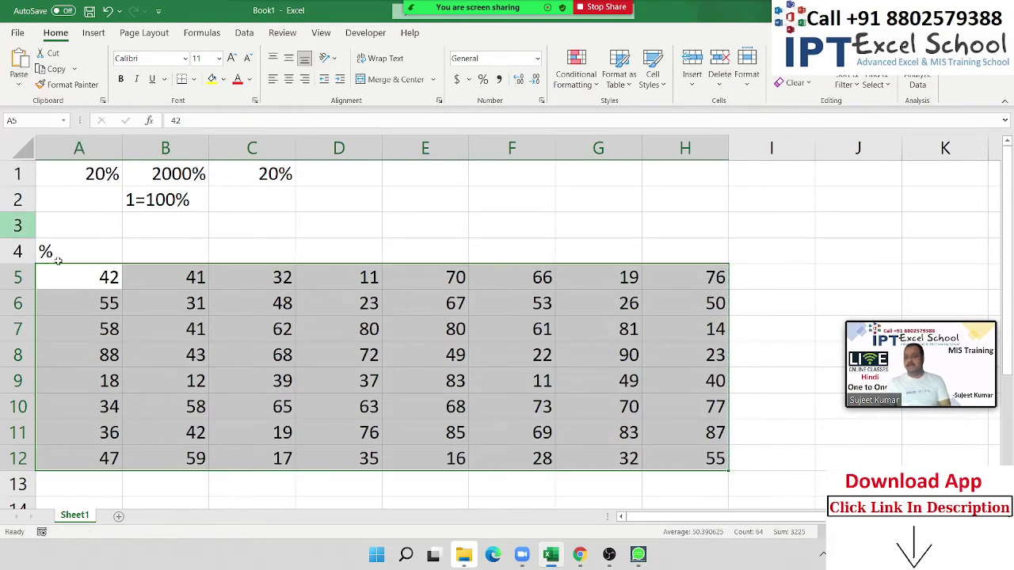
pyautogui.click(104, 276)
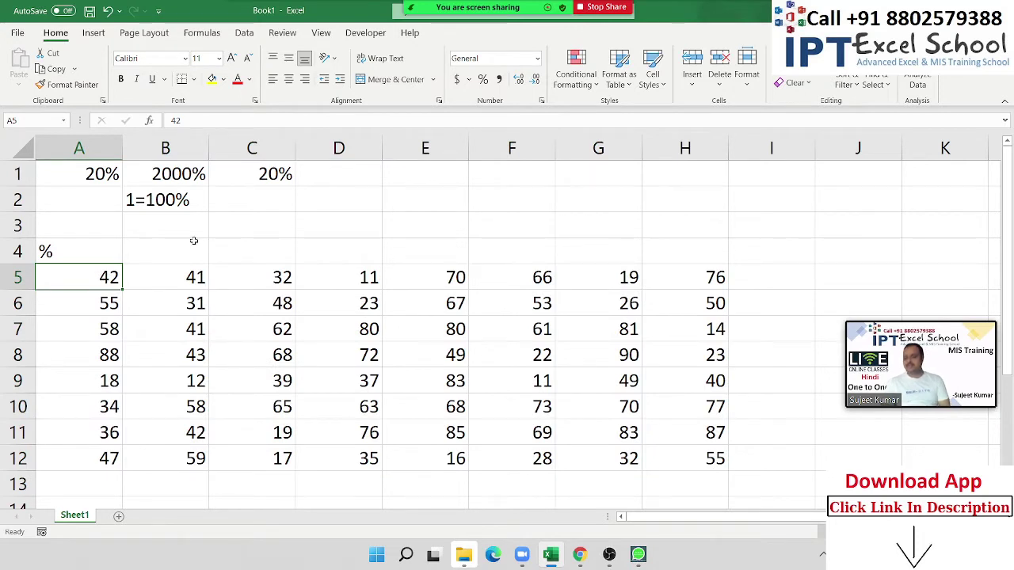
pyautogui.click(485, 81)
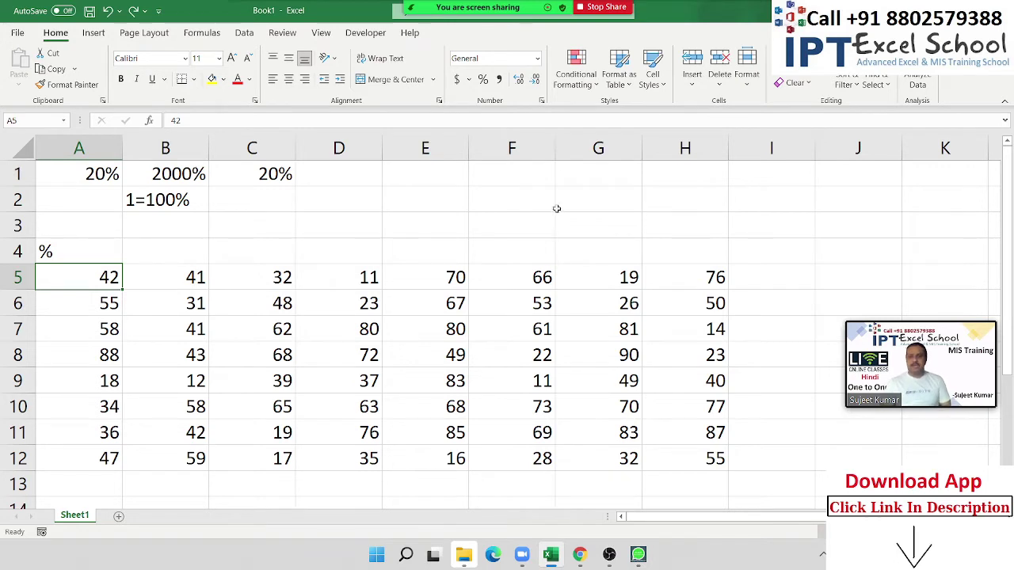
# Enter 500 in F2, 42% in G2, and the formula =F2*G2 in H2.
pyautogui.click(526, 202)
pyautogui.write('500')
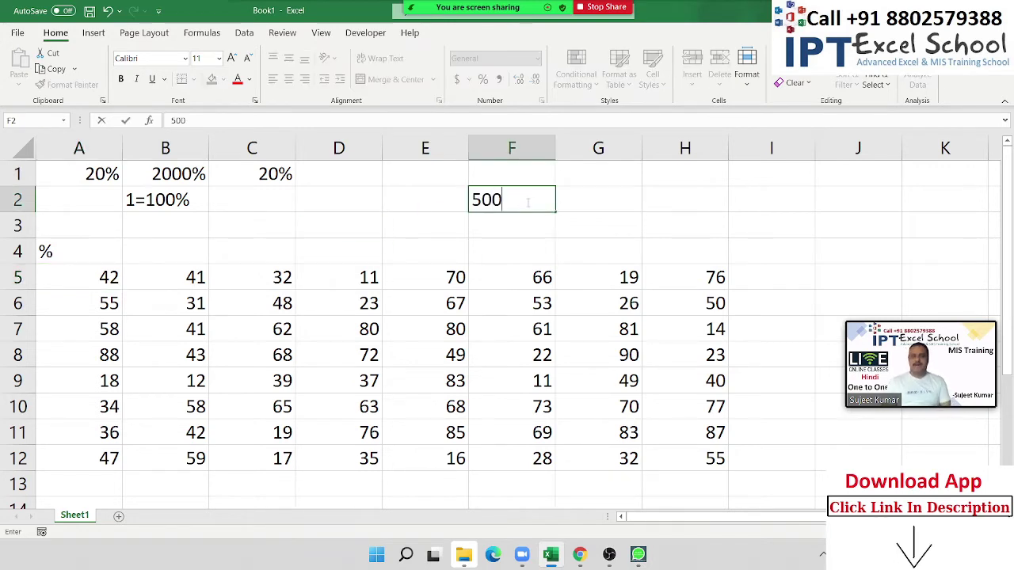
pyautogui.press('Tab')
pyautogui.write('42')
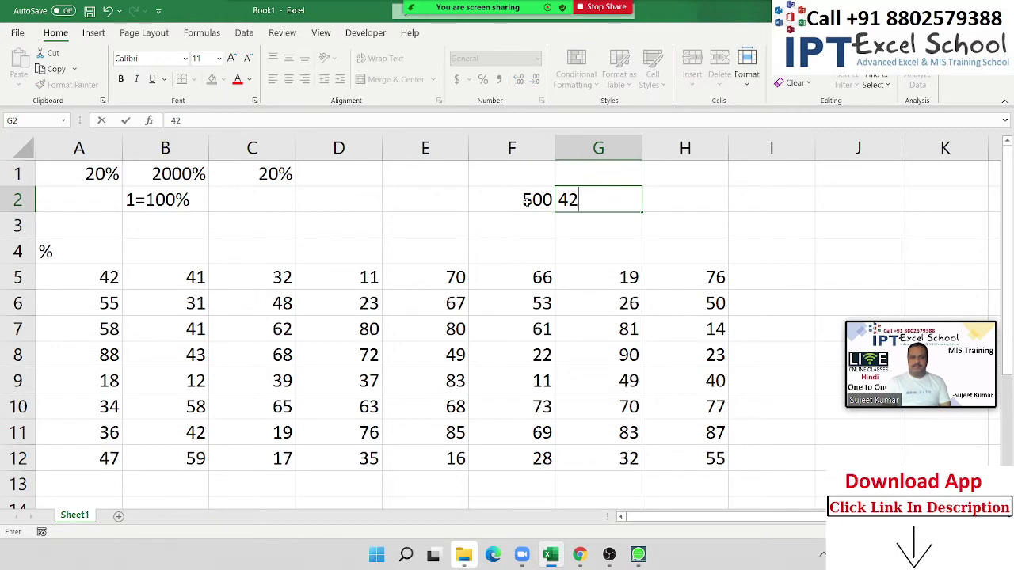
pyautogui.write('%')
pyautogui.press('Return')
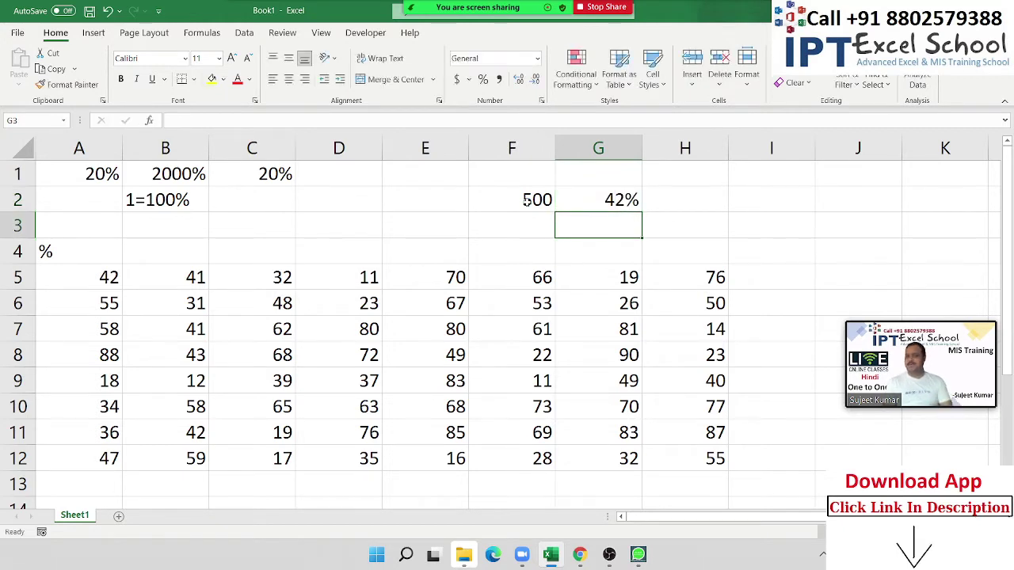
pyautogui.press('Up')
pyautogui.press('Right')
pyautogui.write('=')
pyautogui.click(526, 201)
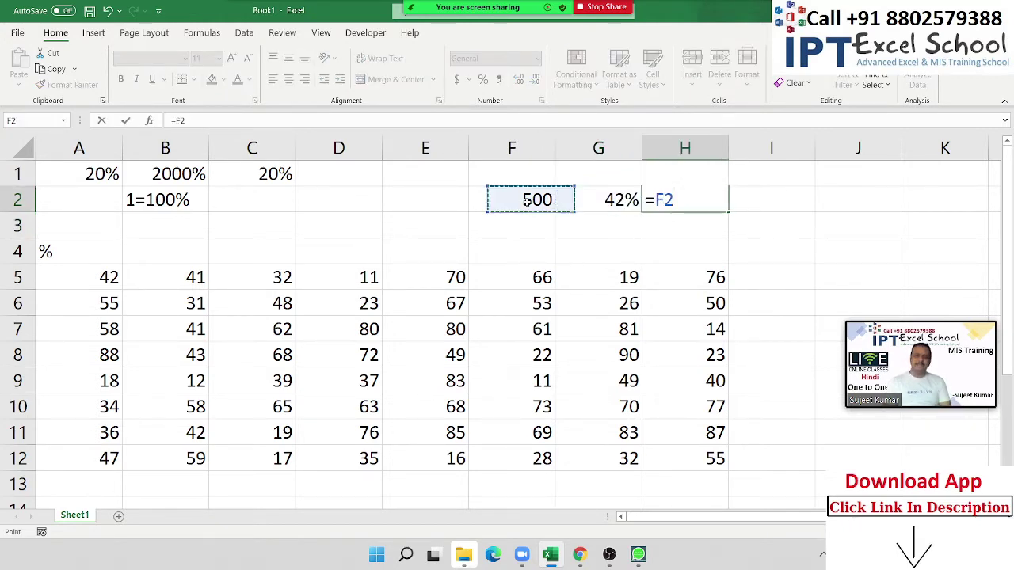
pyautogui.write('*')
pyautogui.press('Left')
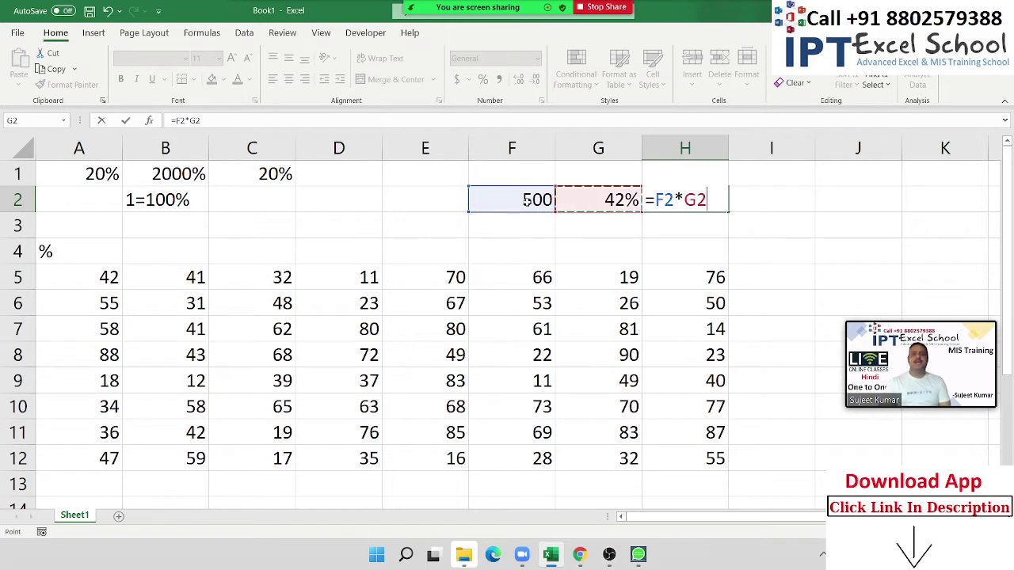
pyautogui.press('Return')
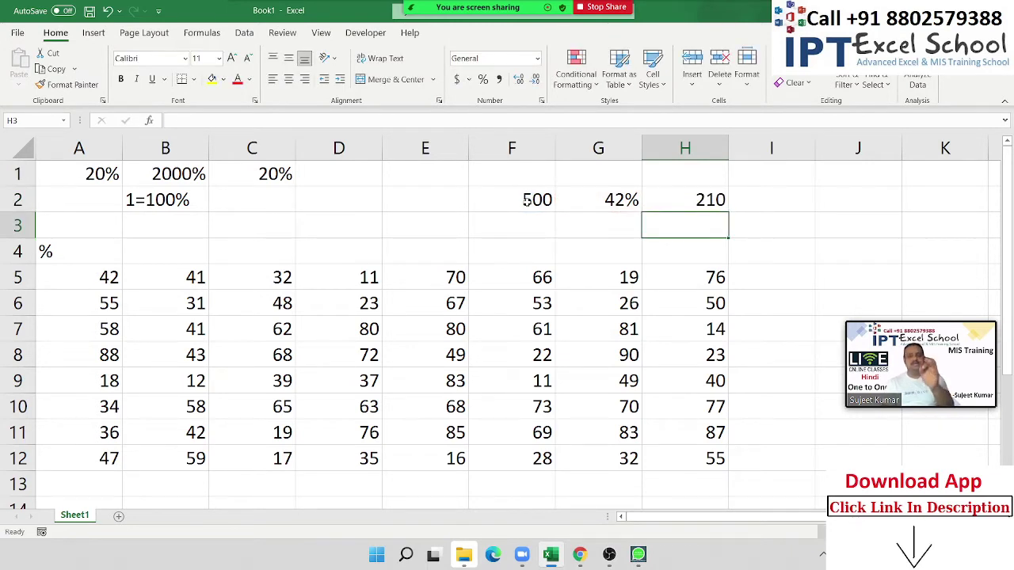
# Enter 500 in F3, 42 in G3, and =F3*G3/100 in H3.
pyautogui.press('Left')
pyautogui.press('Left')
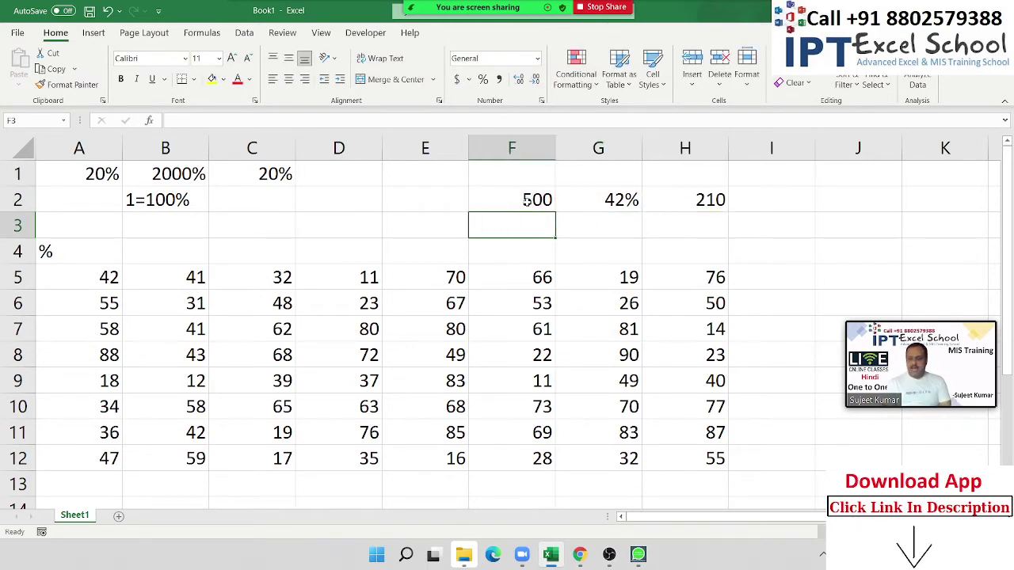
pyautogui.write('500')
pyautogui.press('Right')
pyautogui.write('42')
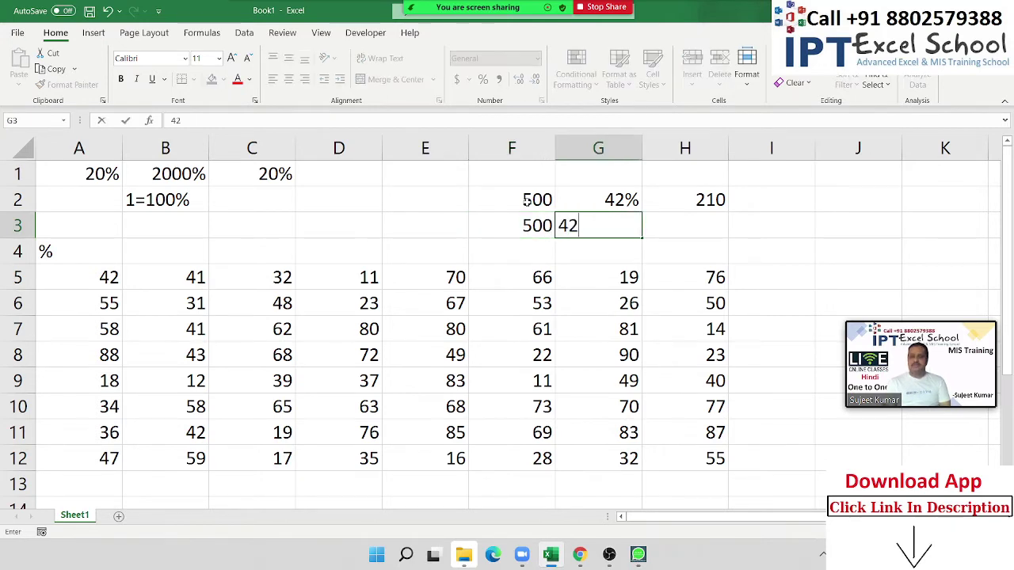
pyautogui.press('Right')
pyautogui.write('=F3*G3')
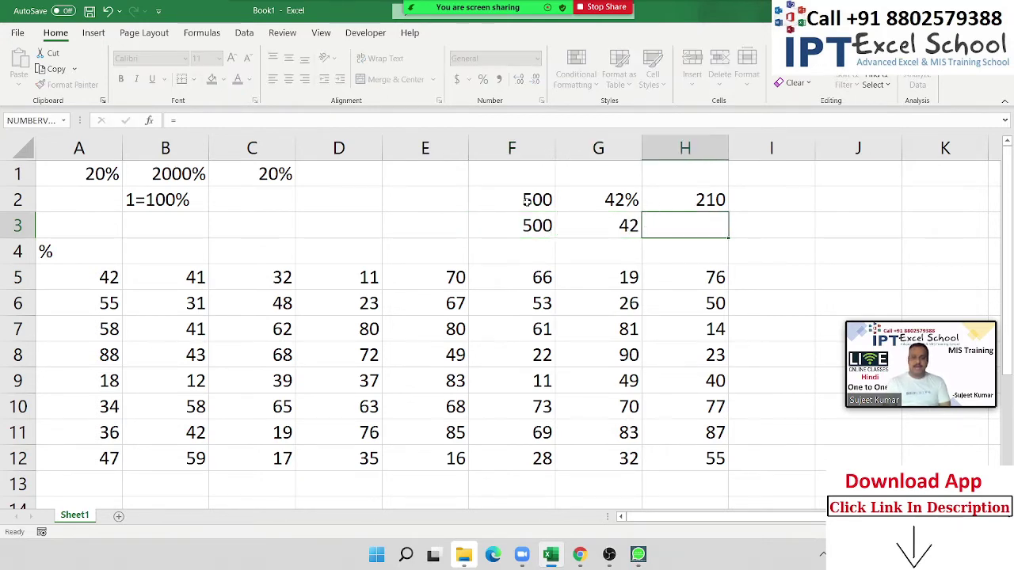
pyautogui.hotkey('ctrl', 'Return')
pyautogui.press('F2')
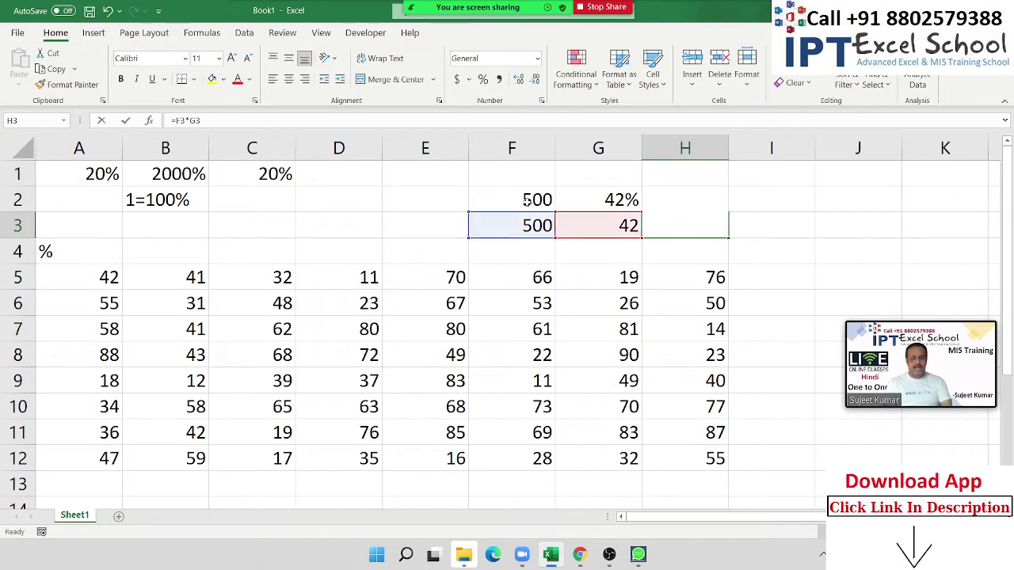
pyautogui.write('/')
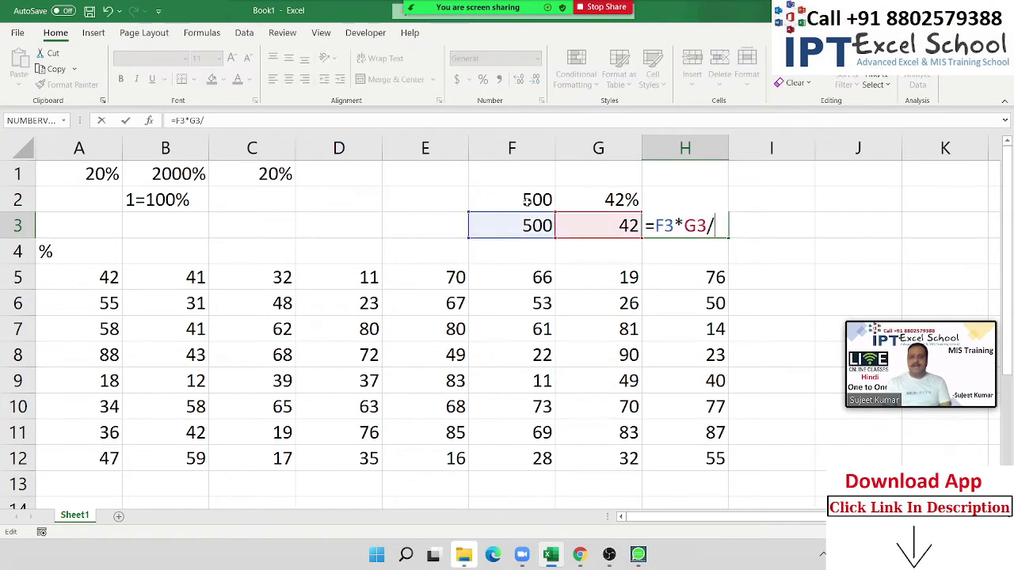
pyautogui.write('100')
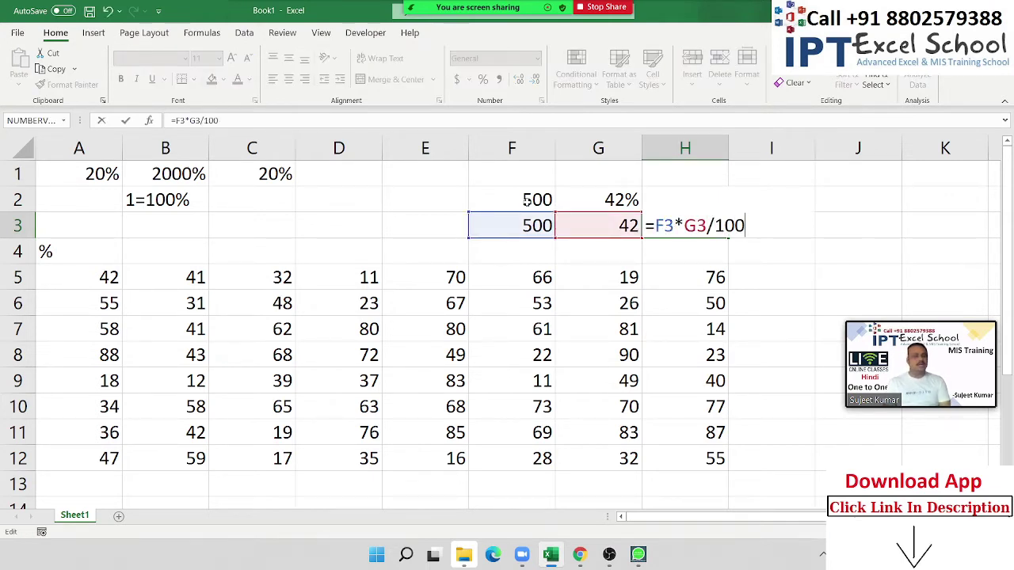
pyautogui.press('Return')
pyautogui.press('Up')
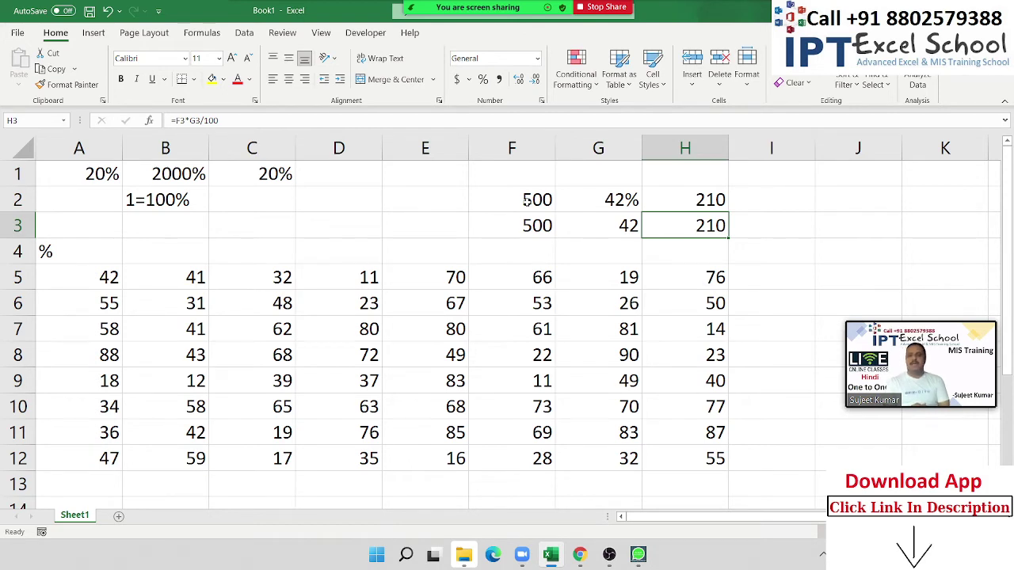
pyautogui.press('F2')
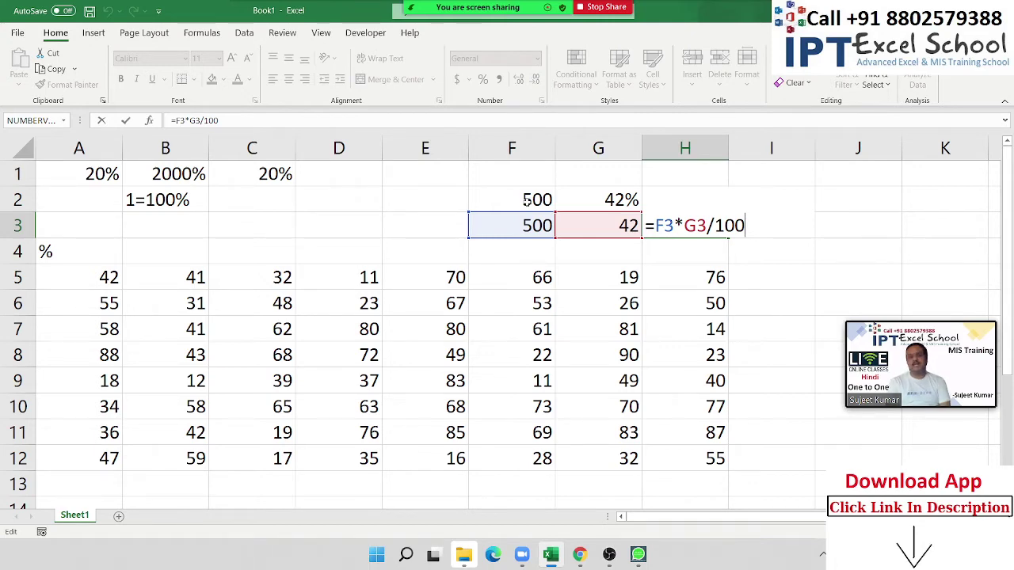
pyautogui.hotkey('ctrl', 'Return')
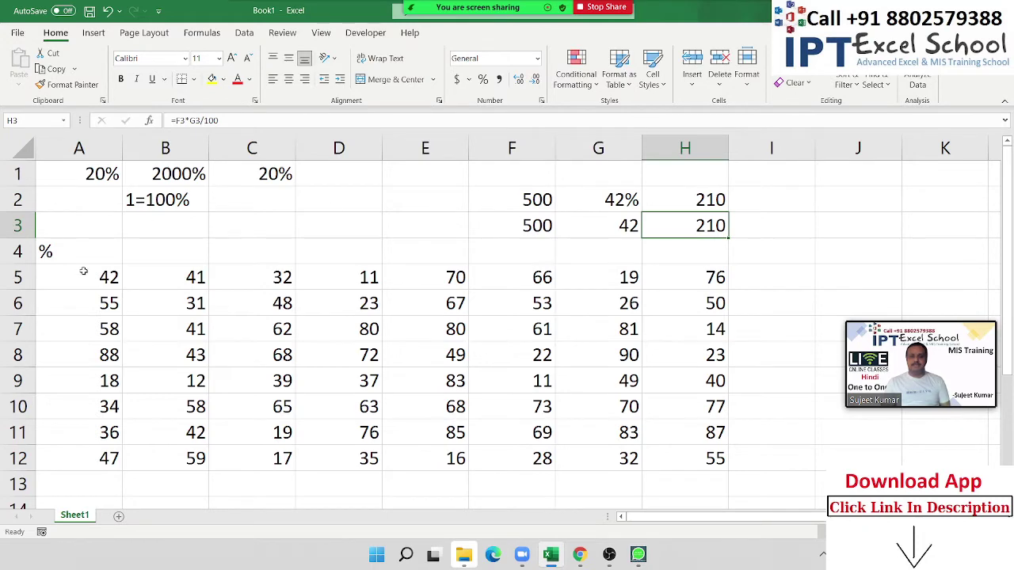
# Try appending % to the value in A5, then undo it.
pyautogui.moveTo(83, 271)
pyautogui.mouseDown()
pyautogui.moveTo(710, 552)
pyautogui.moveTo(681, 309)
pyautogui.mouseUp()
pyautogui.scroll(2, 681, 309)
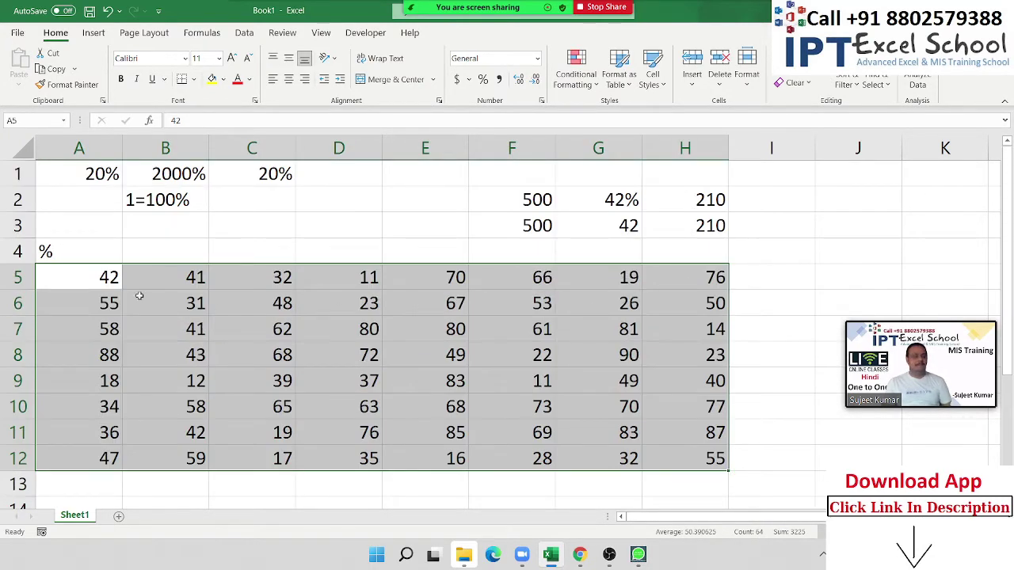
pyautogui.click(93, 278)
pyautogui.click(185, 121)
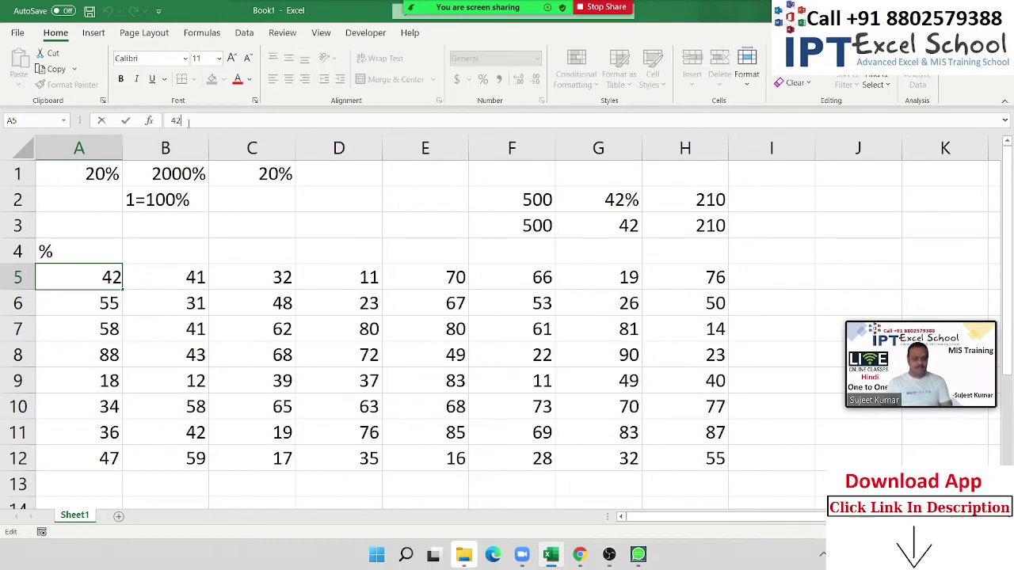
pyautogui.write('%')
pyautogui.press('Return')
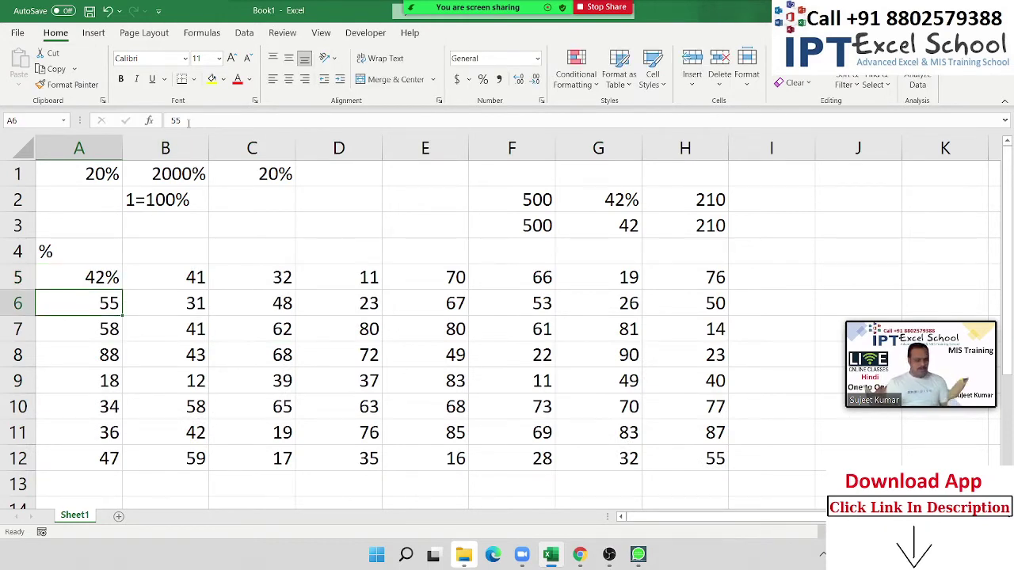
pyautogui.hotkey('ctrl', 'z')
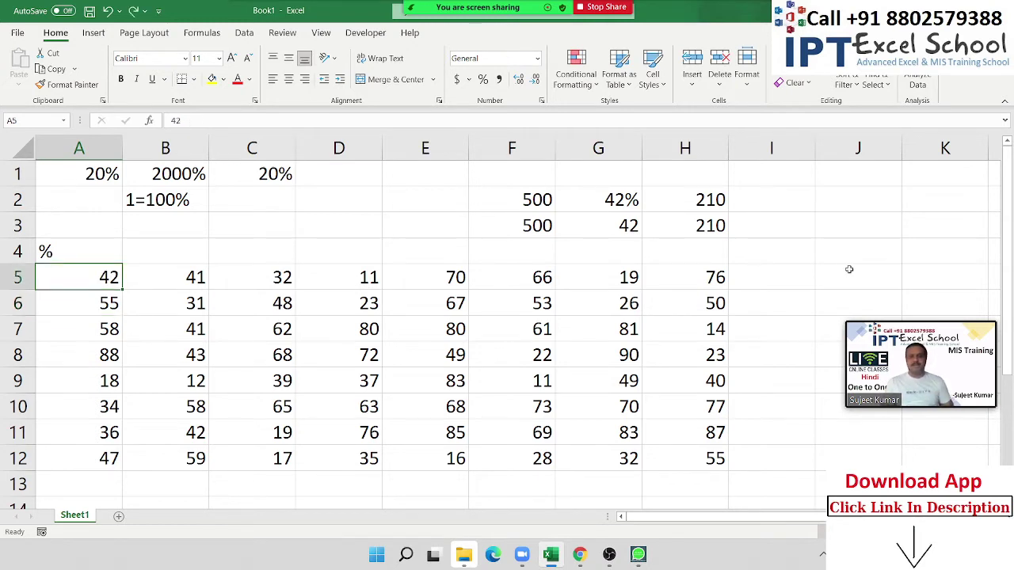
# Enter 100 in cell J4 and copy it.
pyautogui.click(840, 257)
pyautogui.write('100')
pyautogui.press('Return')
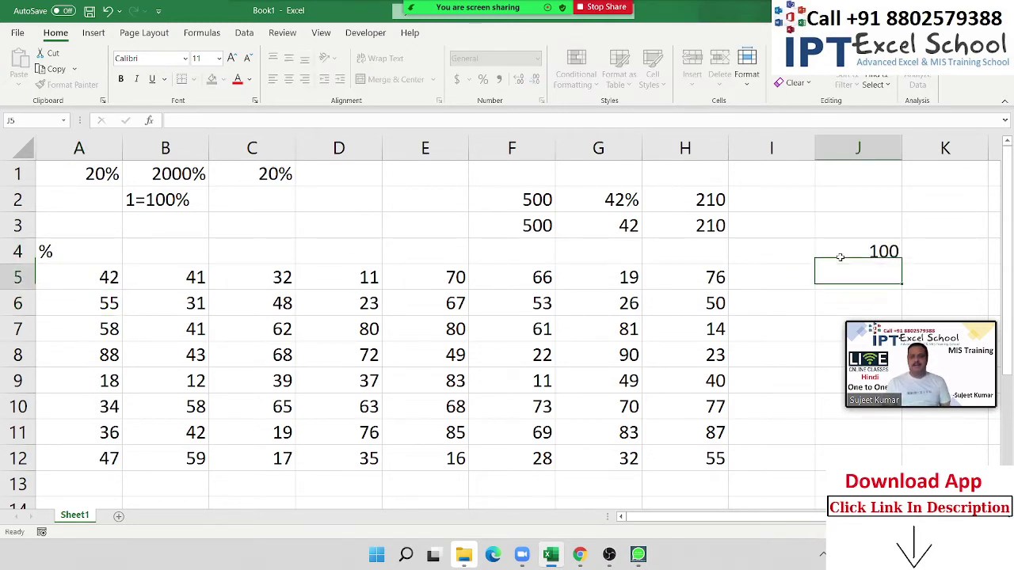
pyautogui.click(840, 257)
pyautogui.hotkey('ctrl', 'c')
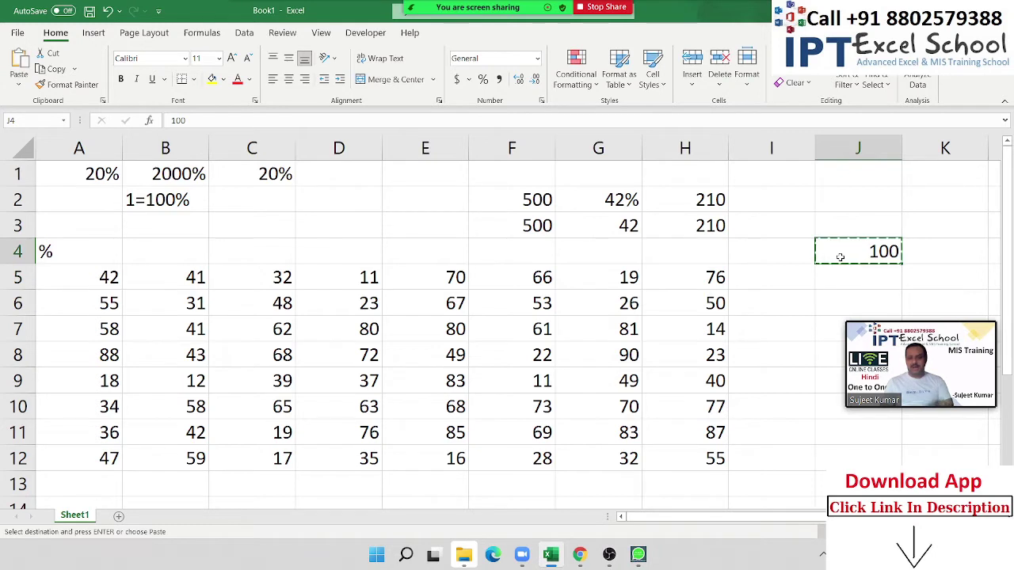
# Paste Special Divide onto A5:H12 and apply Percent Style to the results.
pyautogui.click(109, 277)
pyautogui.moveTo(109, 277)
pyautogui.mouseDown()
pyautogui.moveTo(456, 406)
pyautogui.moveTo(673, 459)
pyautogui.mouseUp()
pyautogui.rightClick(420, 377)
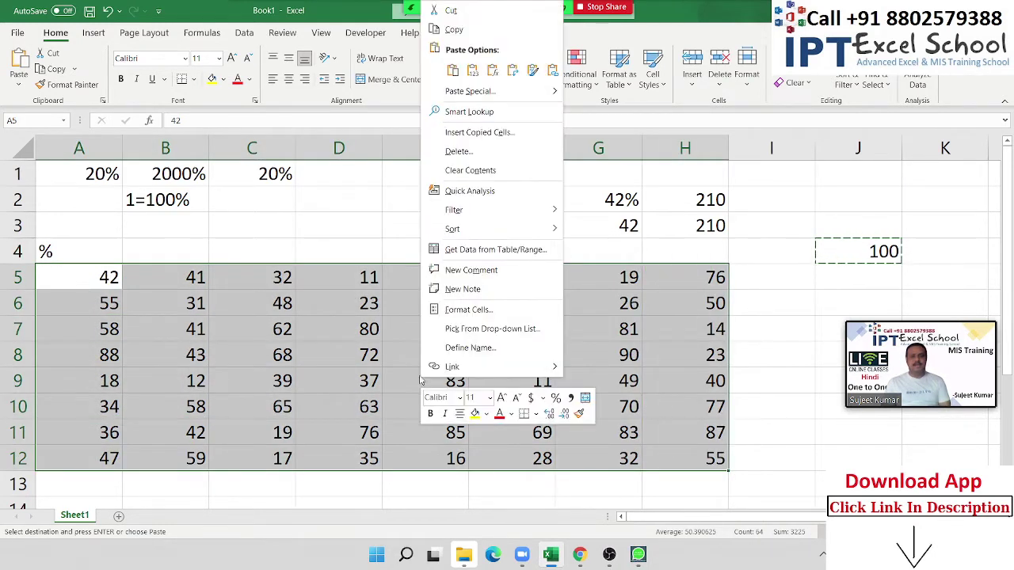
pyautogui.click(467, 95)
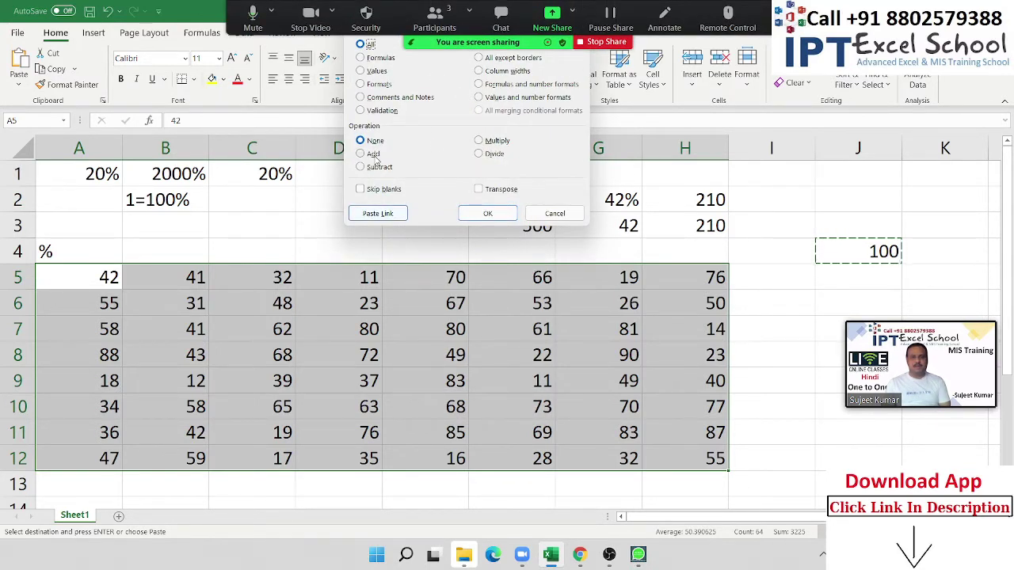
pyautogui.click(485, 154)
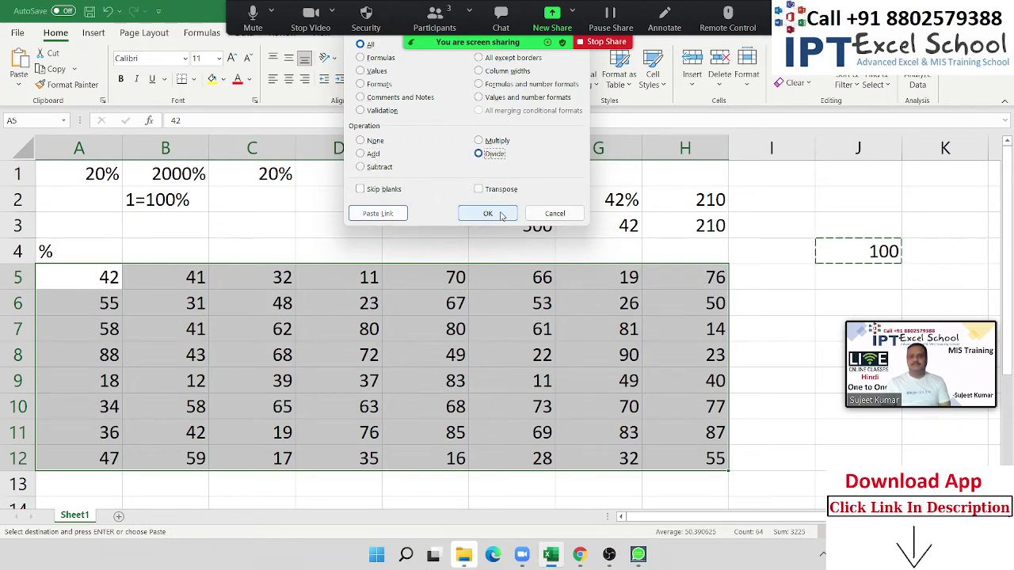
pyautogui.click(488, 214)
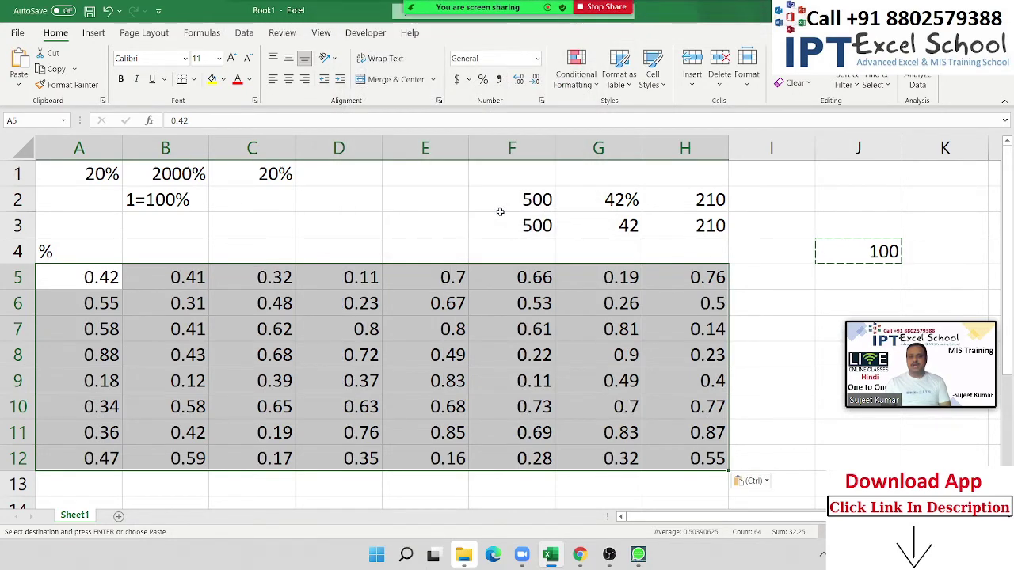
pyautogui.click(482, 79)
pyautogui.click(355, 331)
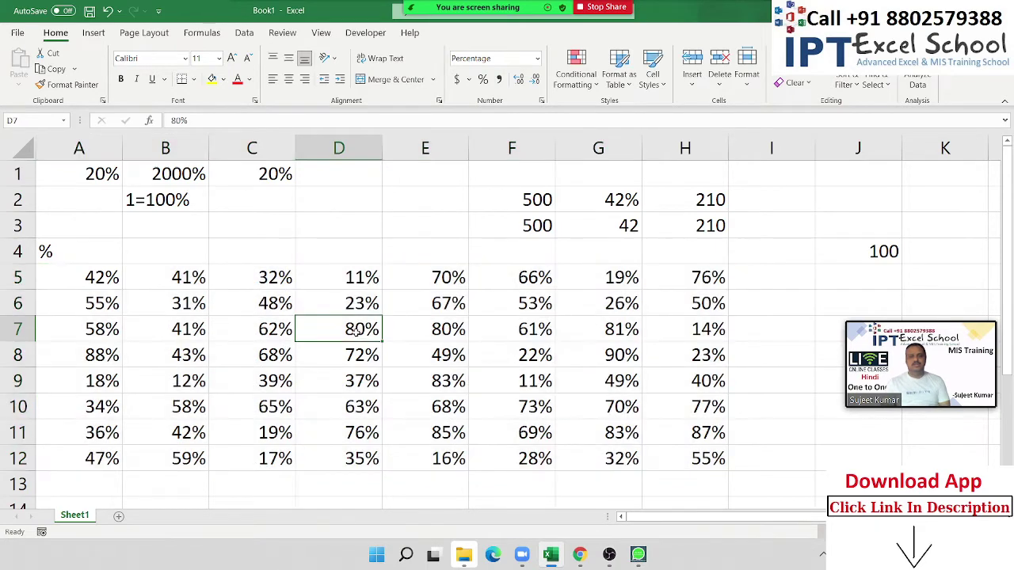
# Rename Sheet1 to Ex-1 and add a new sheet named Ex-2.
pyautogui.doubleClick(91, 518)
pyautogui.write('Ex')
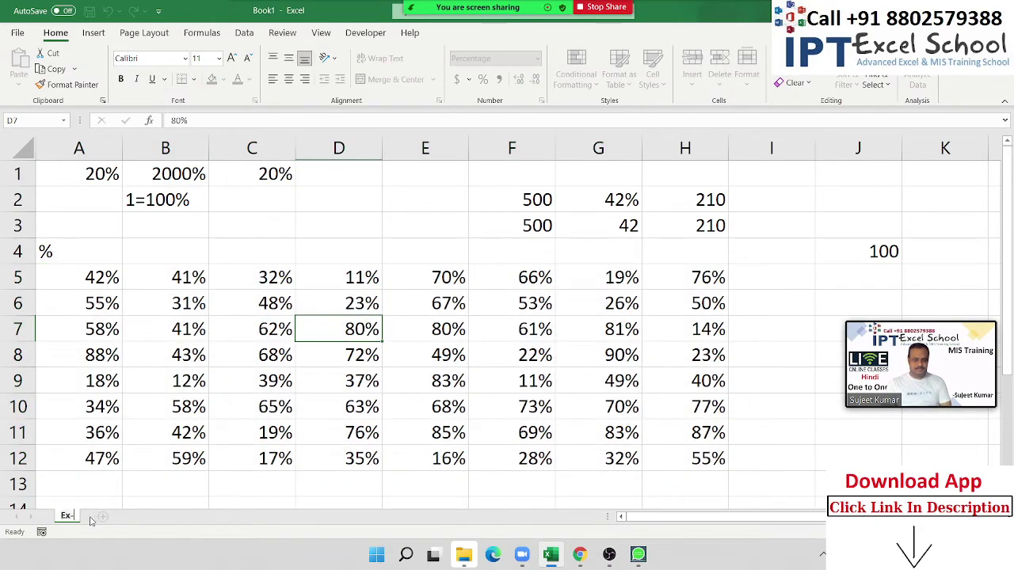
pyautogui.write('-1')
pyautogui.click(66, 466)
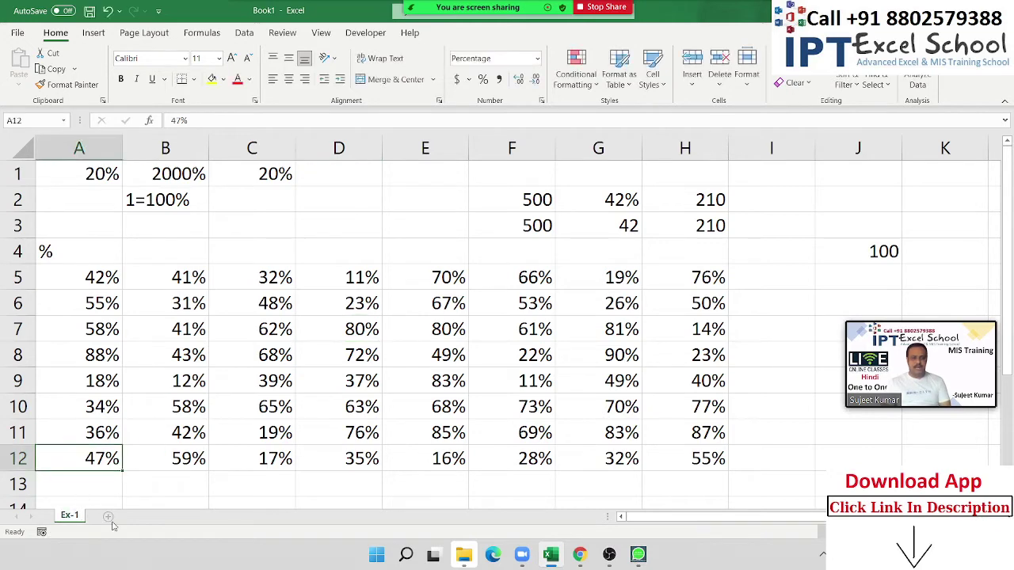
pyautogui.click(108, 517)
pyautogui.doubleClick(106, 516)
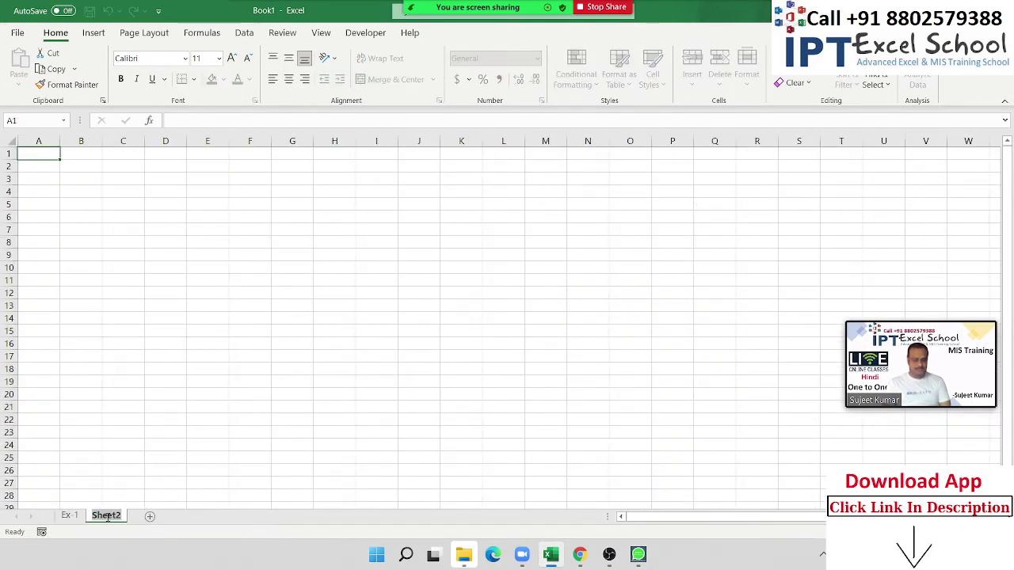
pyautogui.write('Ex-')
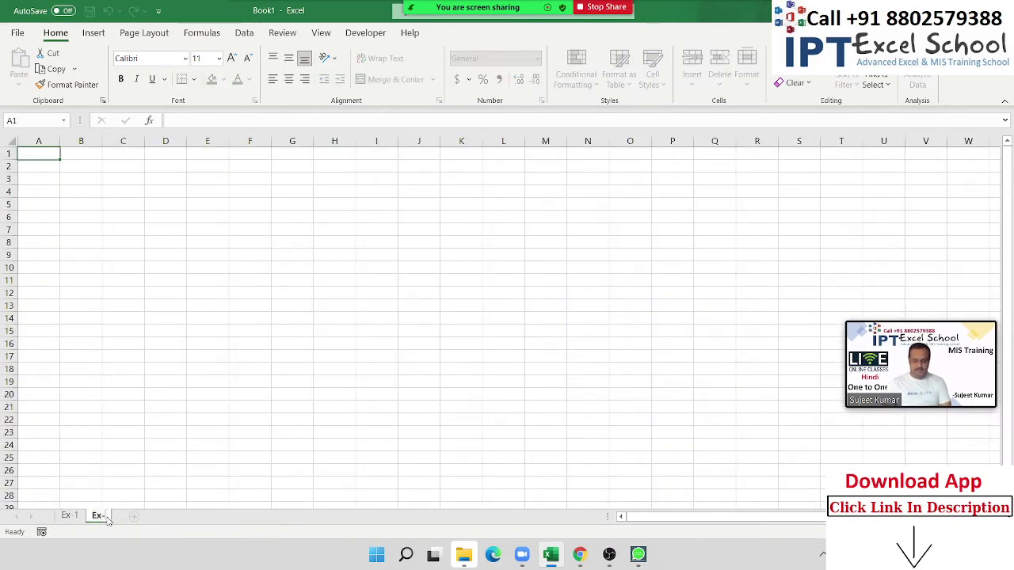
pyautogui.write('2')
pyautogui.click(54, 393)
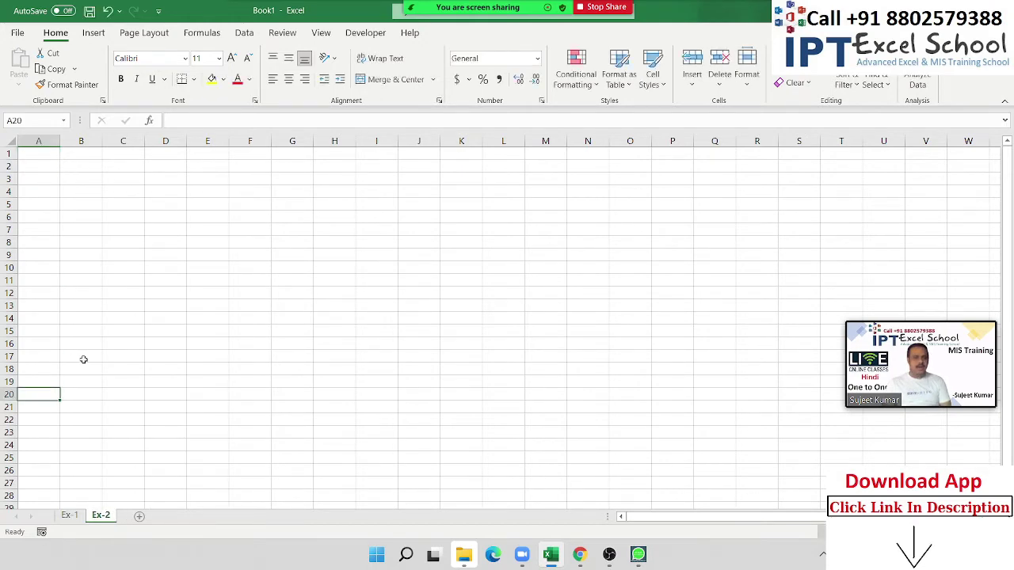
# Enter the heading 'Name' in cell A2 of Ex-2.
pyautogui.keyDown('ctrl'); pyautogui.scroll(1, 84, 357); pyautogui.keyUp('ctrl')
pyautogui.keyDown('ctrl'); pyautogui.scroll(1, 80, 269); pyautogui.keyUp('ctrl')
pyautogui.click(70, 172)
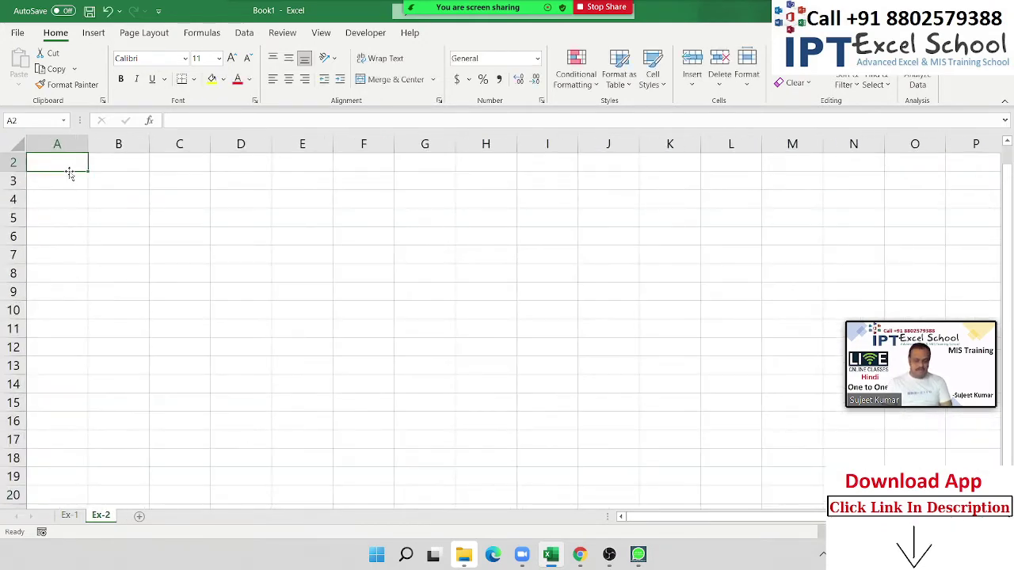
pyautogui.write('Name')
pyautogui.press('Tab')
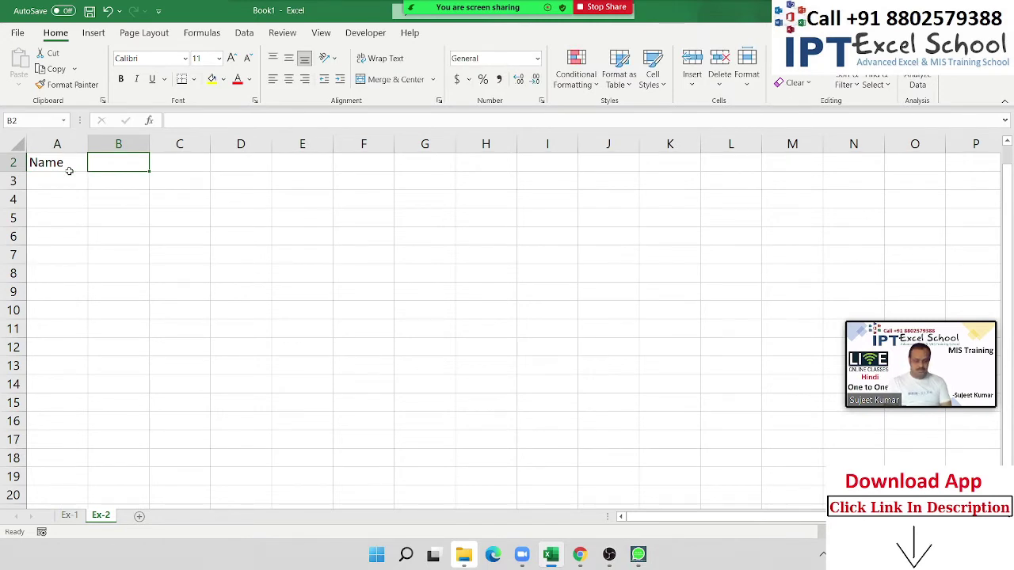
# Enter JAN in B2 and fill FEB, MAR and APR across C2:E2.
pyautogui.write('JAN')
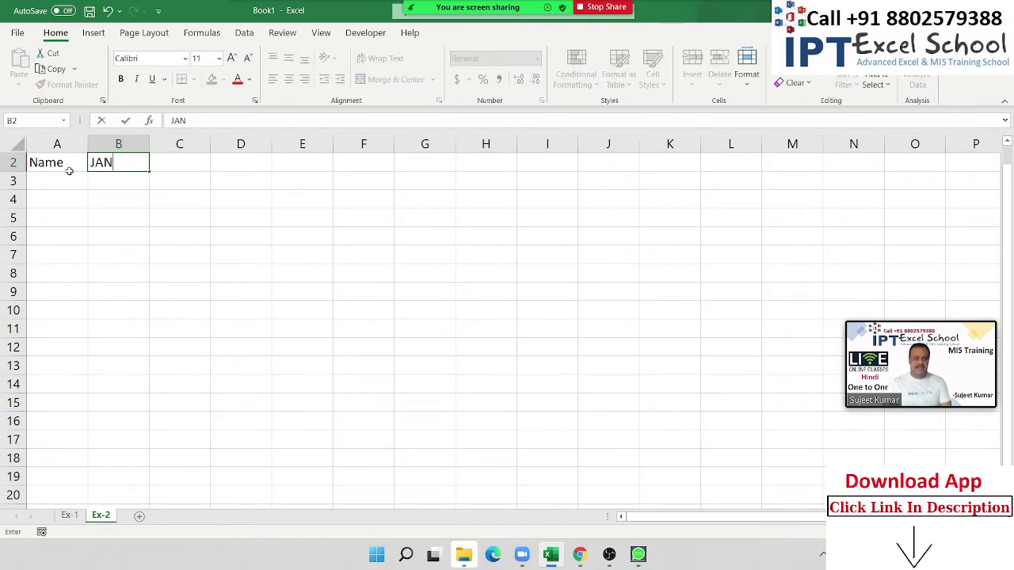
pyautogui.click(138, 206)
pyautogui.click(139, 162)
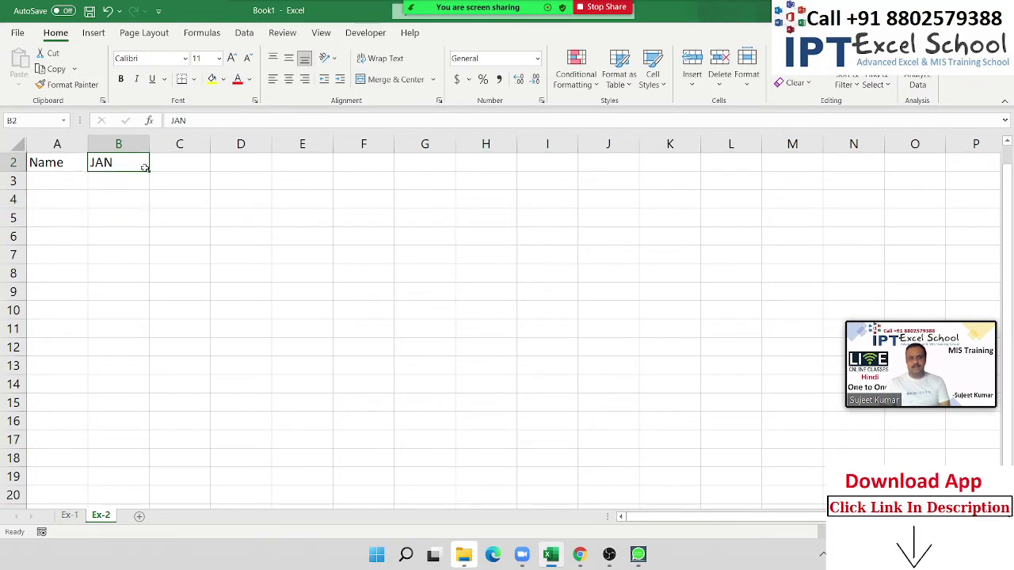
pyautogui.moveTo(145, 167); pyautogui.dragTo(333, 190)
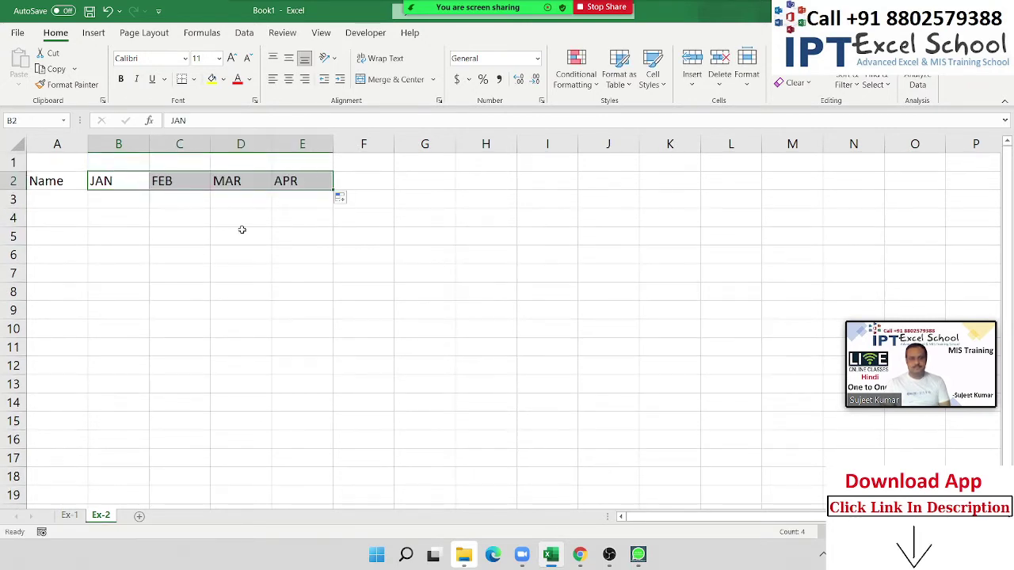
# Enter the first four names in A3:A6, correcting the typo in the second name.
pyautogui.click(57, 197)
pyautogui.write('Pu')
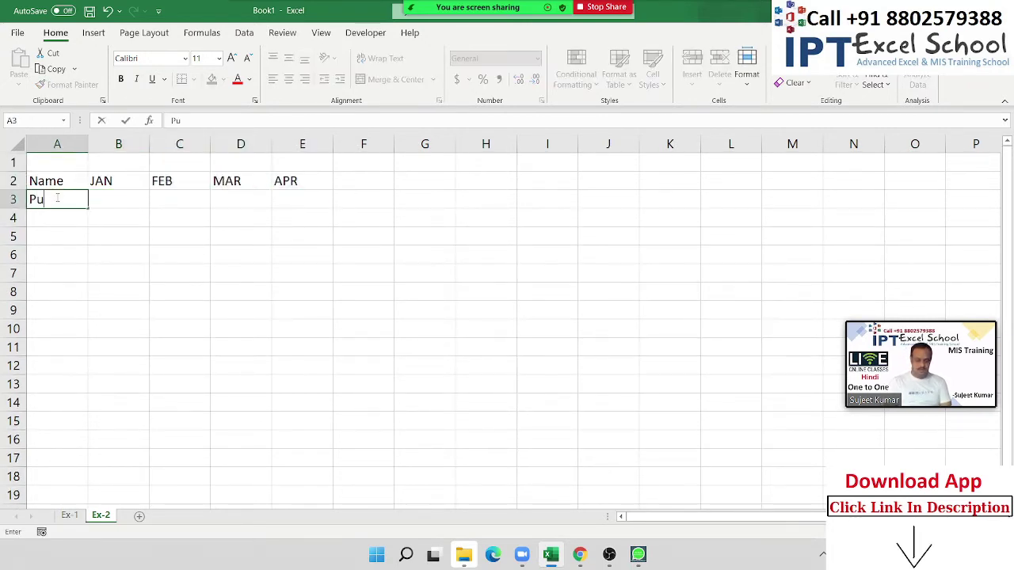
pyautogui.write('ja')
pyautogui.press('Return')
pyautogui.write('Neer')
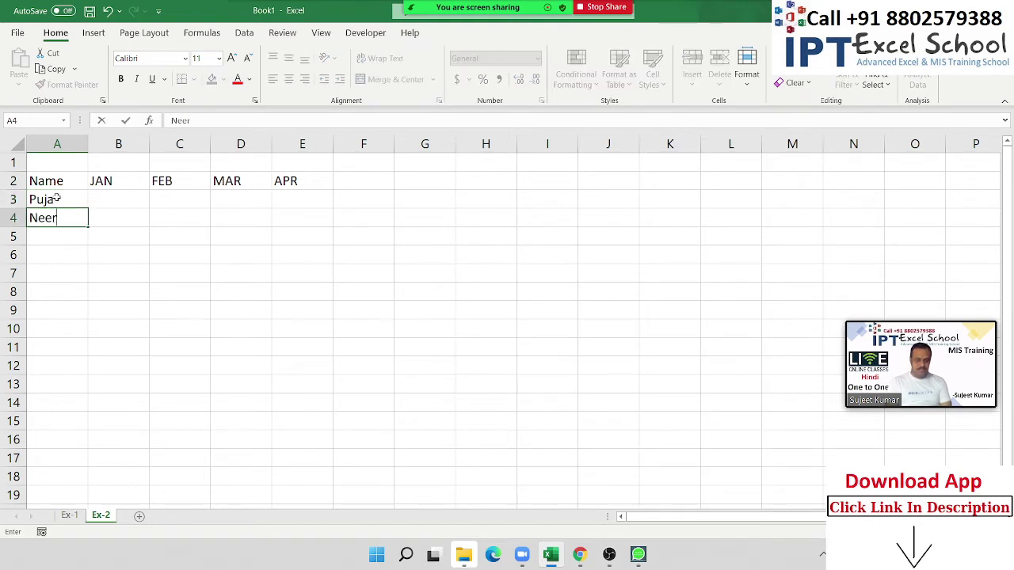
pyautogui.write('aj\\Kavit')
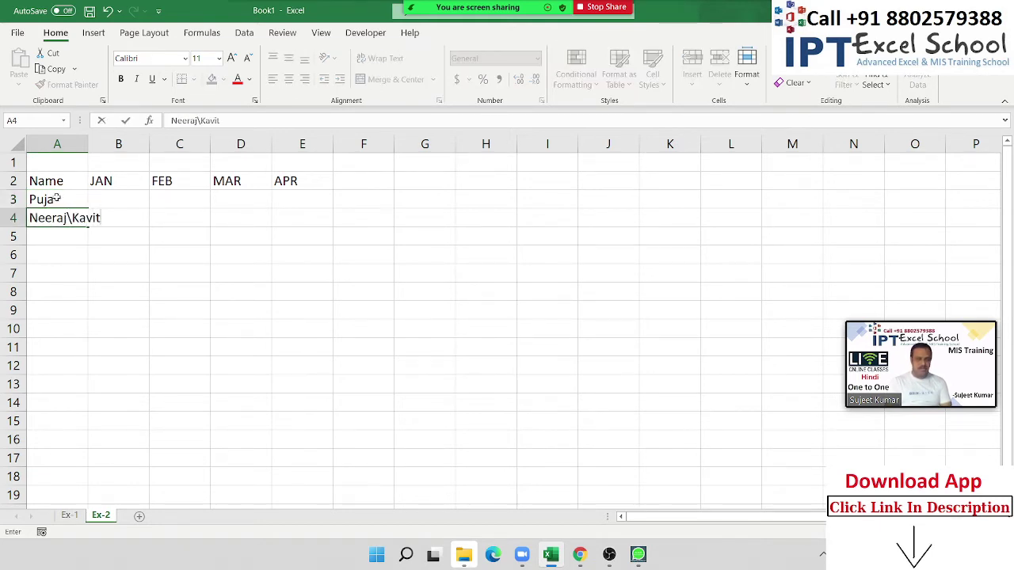
pyautogui.write('a')
pyautogui.press('BackSpace')
pyautogui.press('BackSpace')
pyautogui.press('BackSpace')
pyautogui.press('BackSpace')
pyautogui.press('BackSpace')
pyautogui.press('BackSpace')
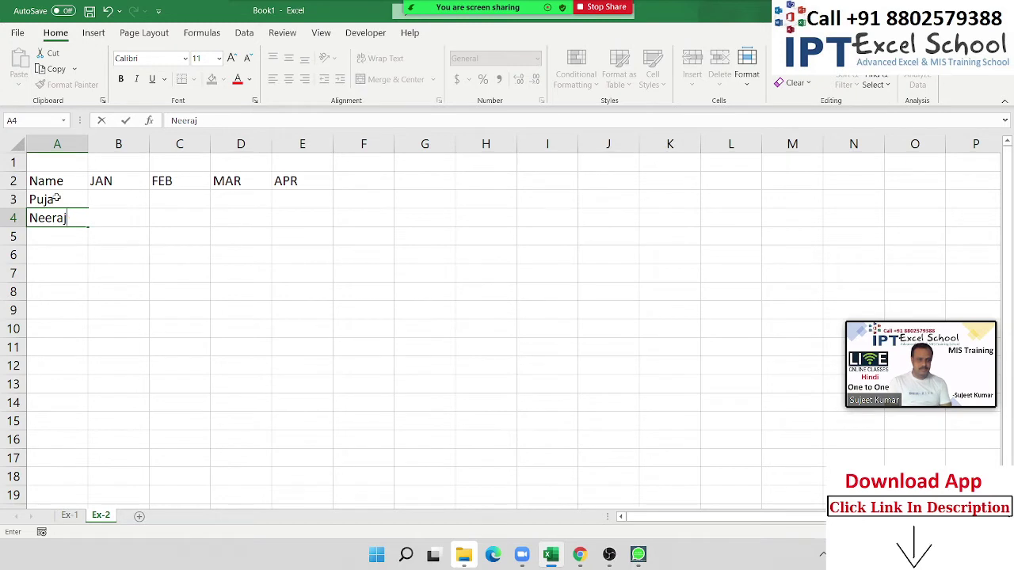
pyautogui.press('Return')
pyautogui.write('Kavi')
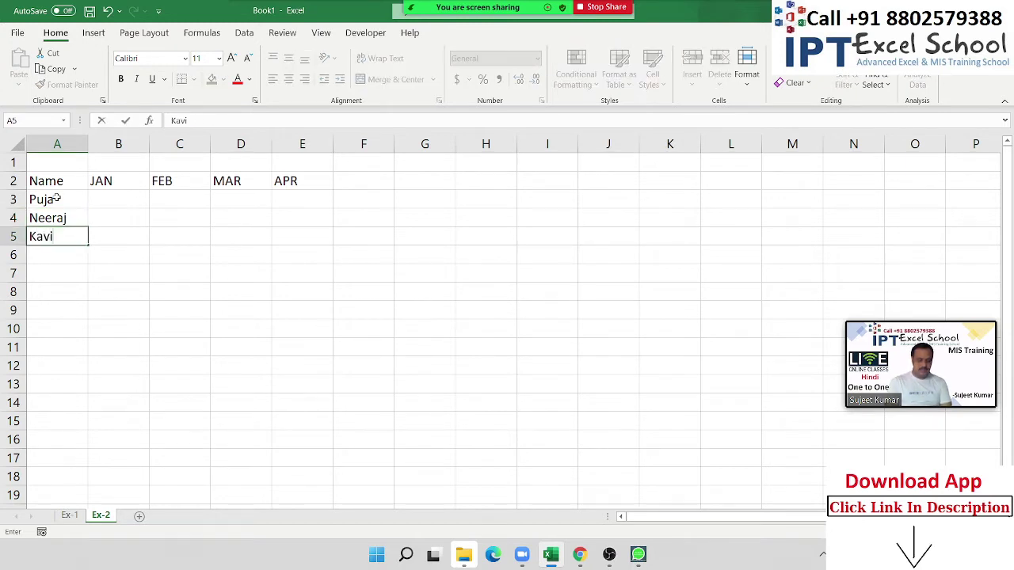
pyautogui.write('ta')
pyautogui.press('Return')
pyautogui.write('Mo')
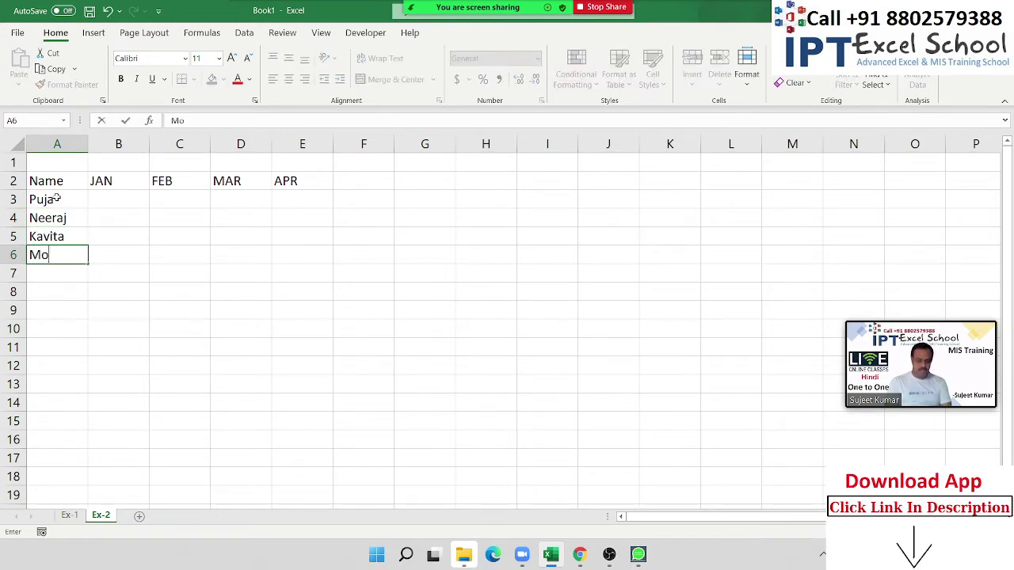
pyautogui.write('han')
pyautogui.press('Return')
# Enter the remaining three names in A7:A9, then move to cell B3.
pyautogui.write('Uda')
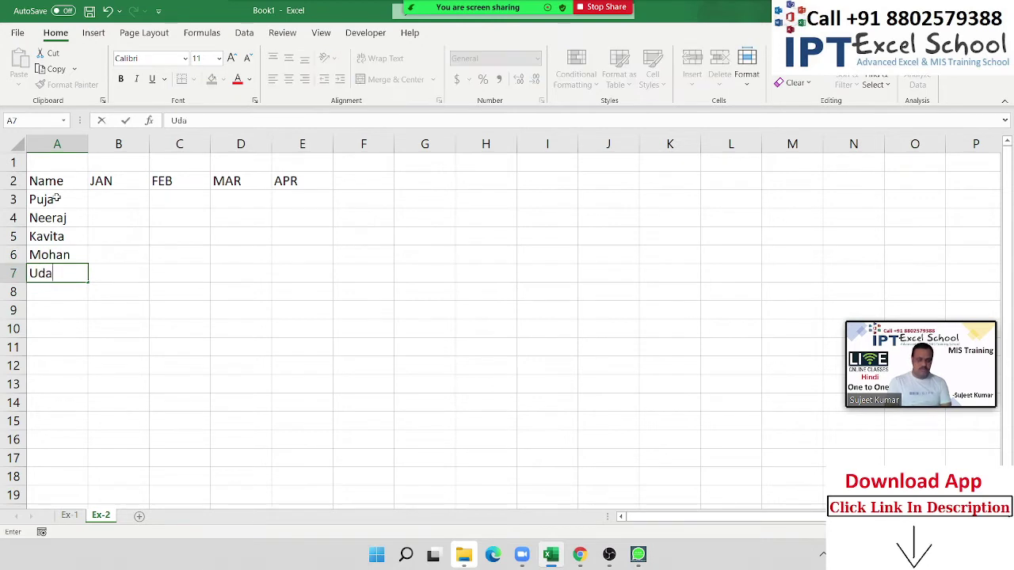
pyautogui.write('y')
pyautogui.press('Return')
pyautogui.write('Nis')
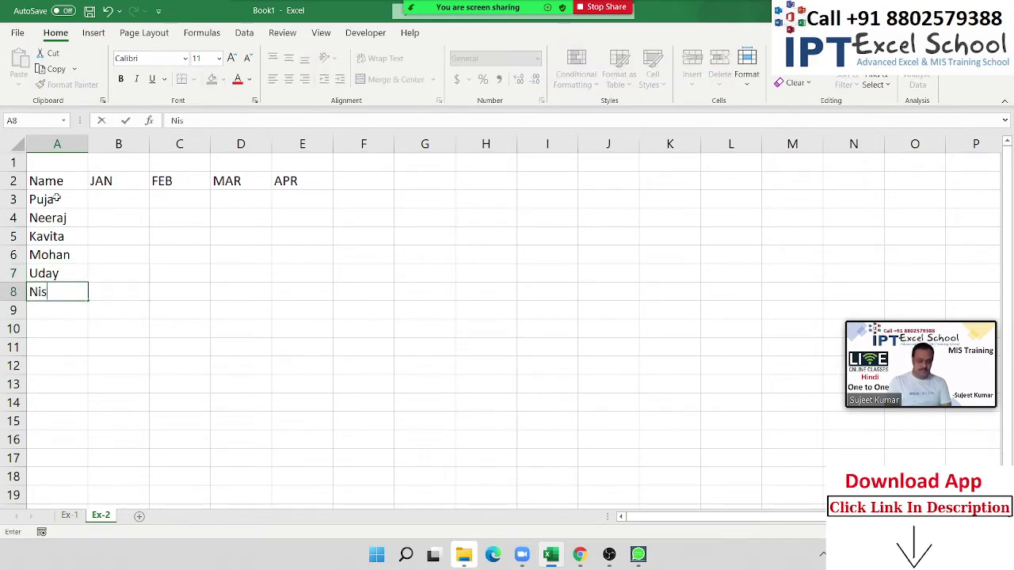
pyautogui.write('ha')
pyautogui.press('Return')
pyautogui.write('I')
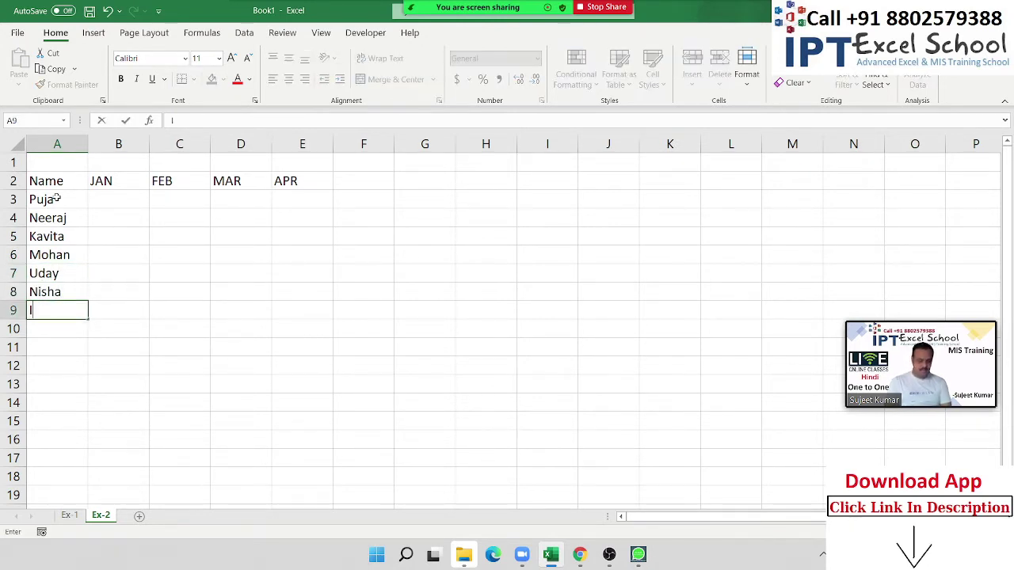
pyautogui.write('nder')
pyautogui.press('Return')
pyautogui.hotkey('ctrl', 'Up')
pyautogui.hotkey('ctrl', 'Up')
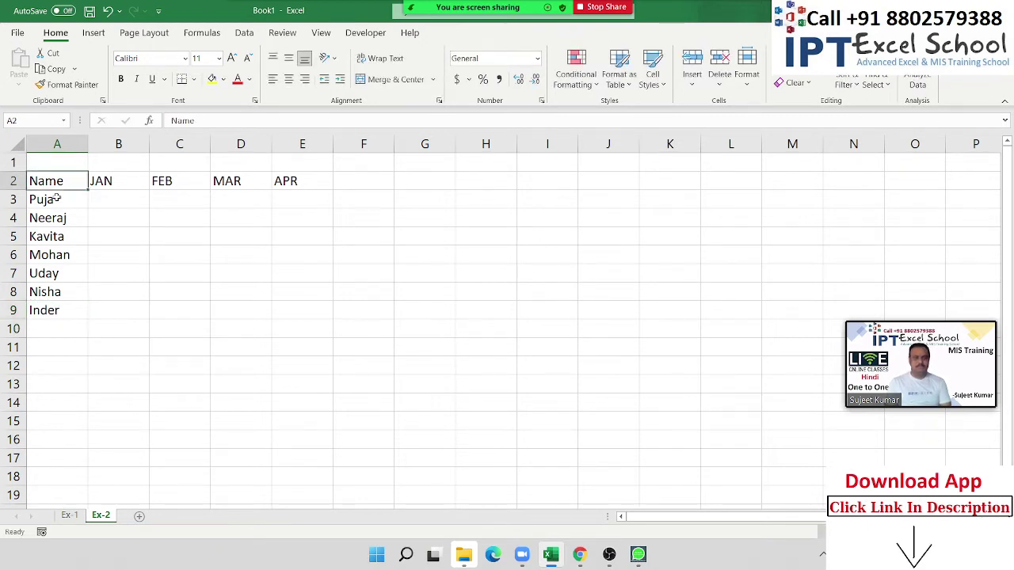
pyautogui.press('Right')
pyautogui.press('Down')
# Enter =RANDBETWEEN(10,90) in B3 and fill it through B3:E9.
pyautogui.write('=ra')
pyautogui.press('Down')
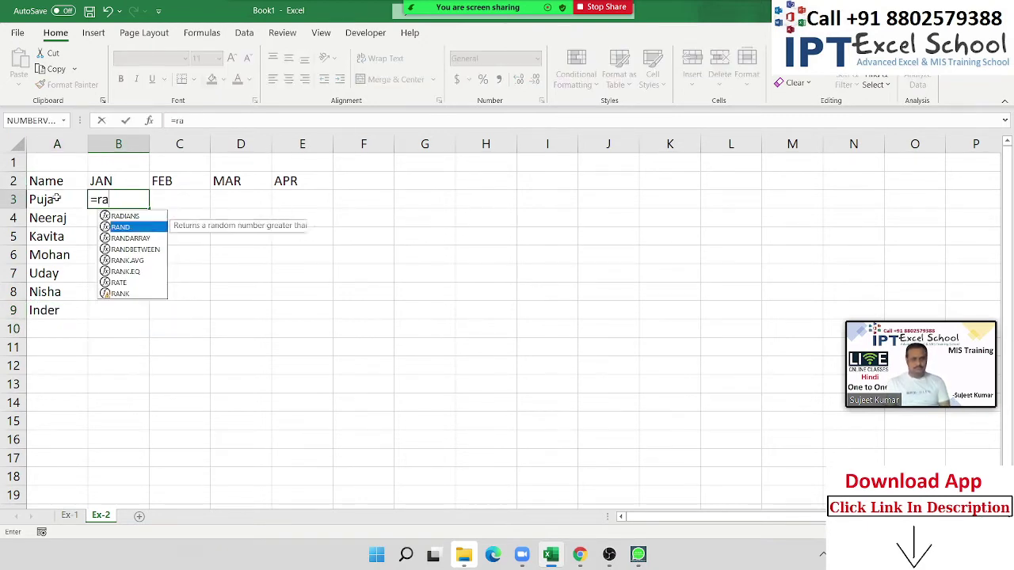
pyautogui.press('Down')
pyautogui.press('Down')
pyautogui.press('Tab')
pyautogui.write('10,')
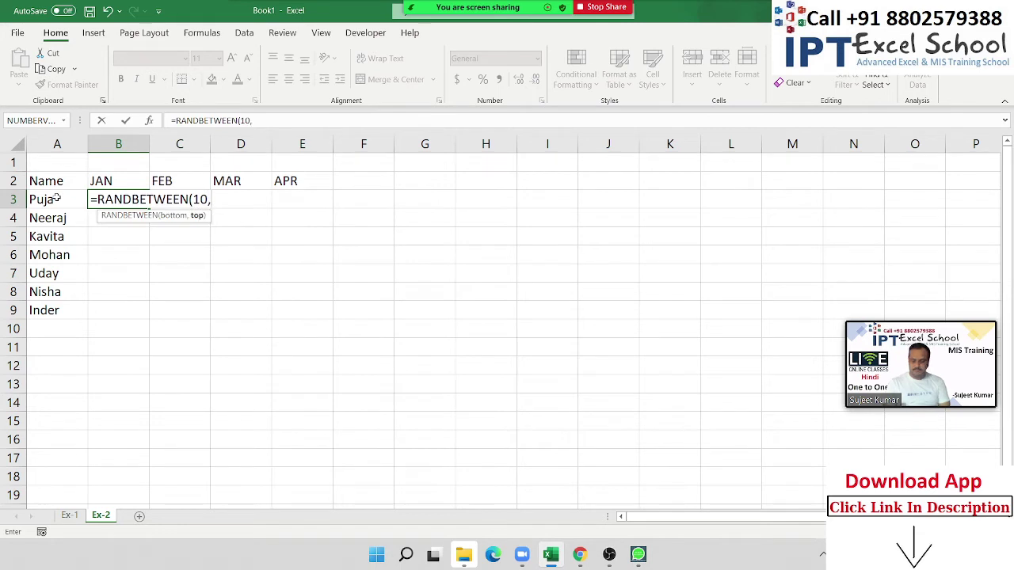
pyautogui.write('99')
pyautogui.press('Return')
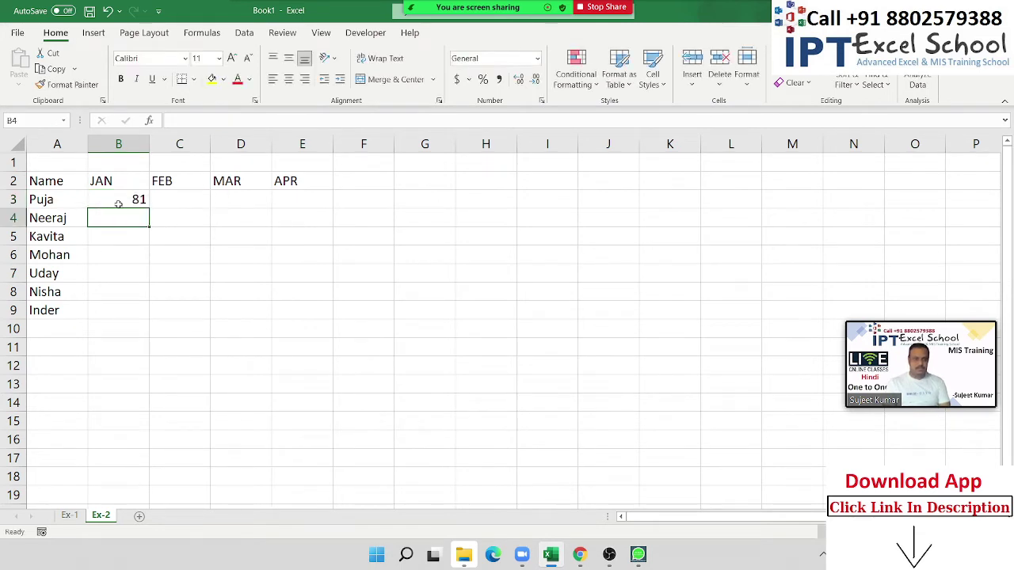
pyautogui.moveTo(119, 199)
pyautogui.mouseDown()
pyautogui.moveTo(249, 277)
pyautogui.moveTo(279, 320)
pyautogui.mouseUp()
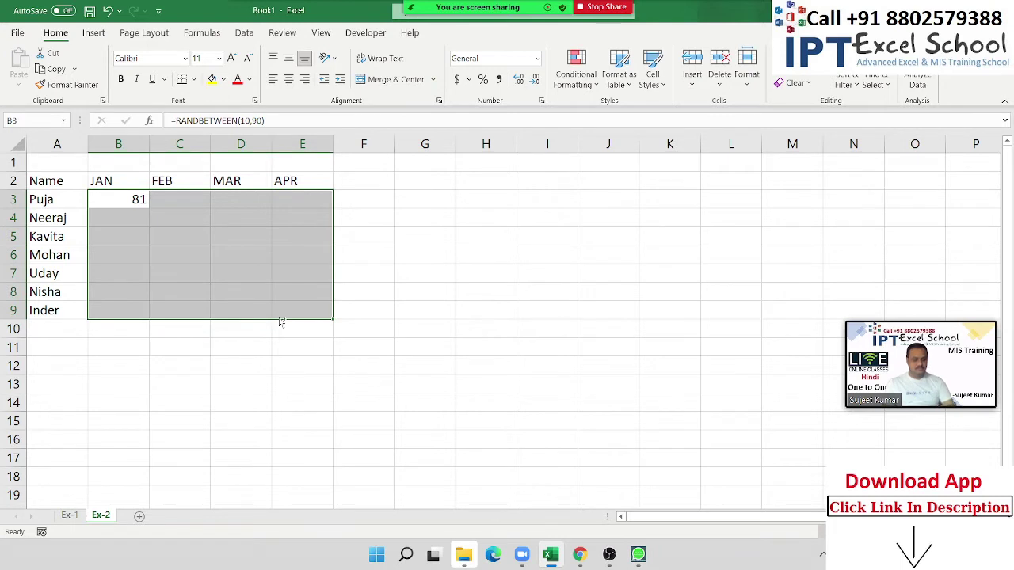
pyautogui.hotkey('ctrl', 'r')
pyautogui.hotkey('ctrl', 'd')
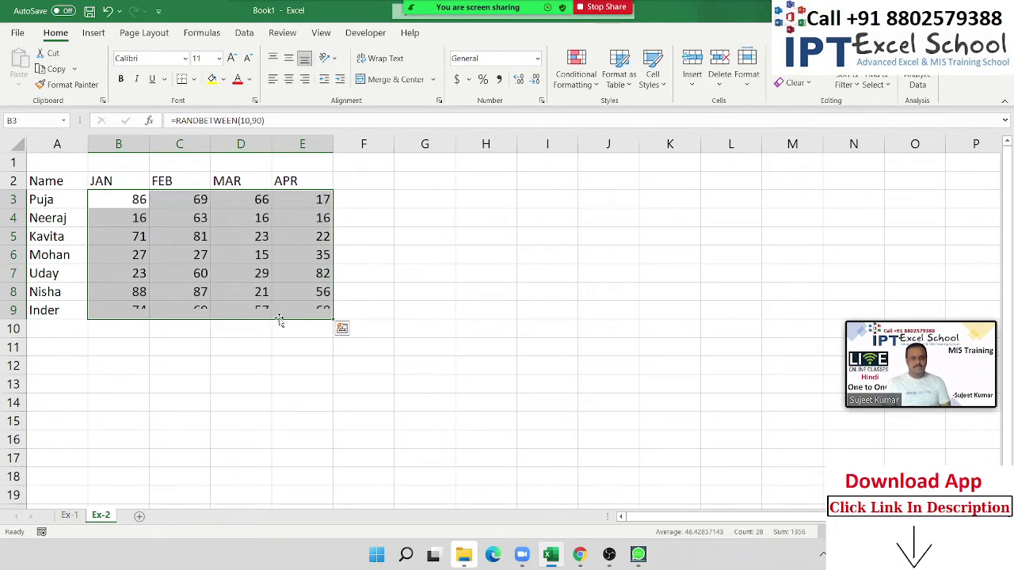
# Copy the random-number block and its JAN–APR headings into G2:J9.
pyautogui.hotkey('ctrl', 'c')
pyautogui.click(424, 200)
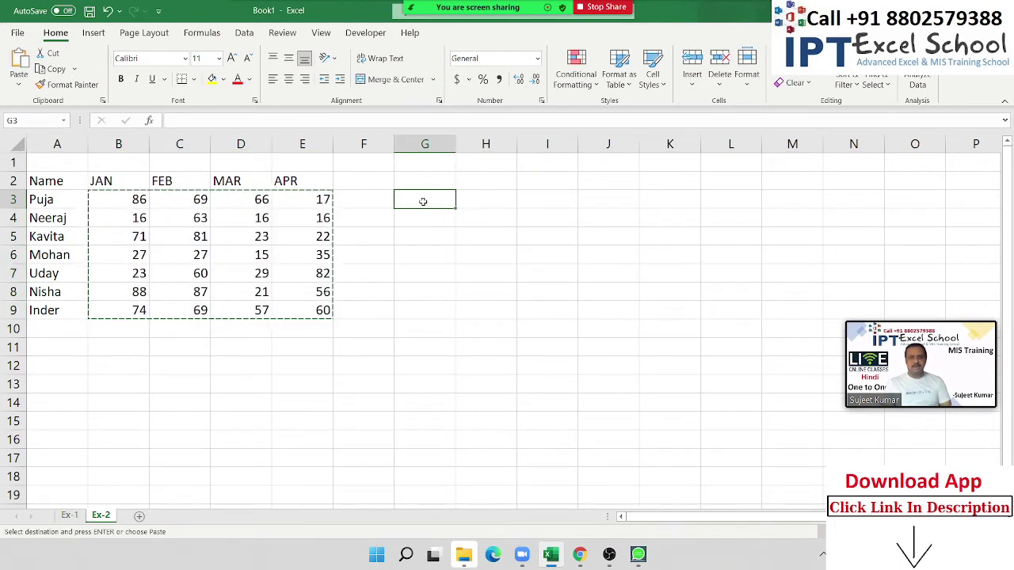
pyautogui.hotkey('ctrl', 'v')
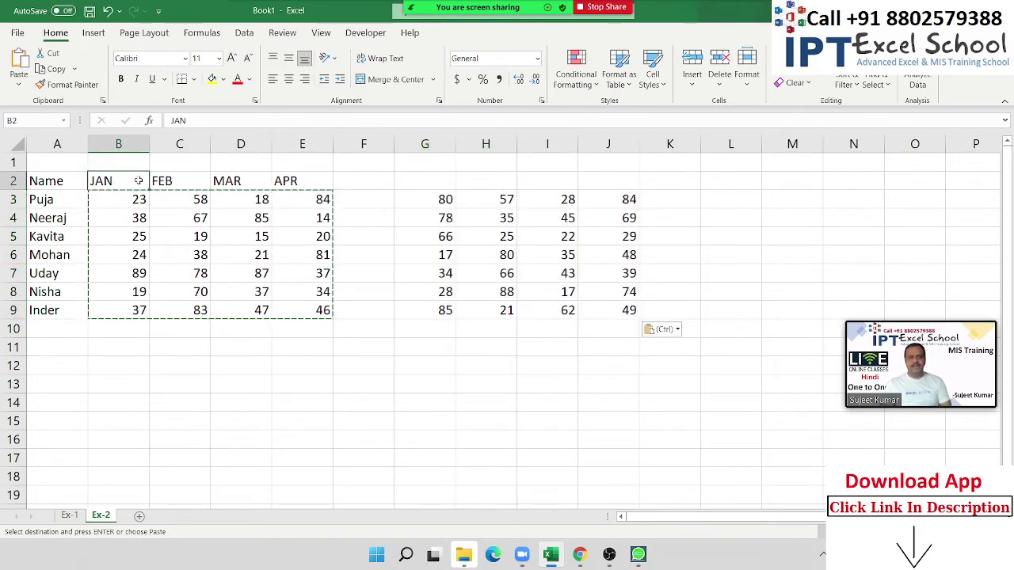
pyautogui.moveTo(114, 182); pyautogui.dragTo(302, 184)
pyautogui.hotkey('ctrl', 'c')
pyautogui.click(443, 181)
pyautogui.hotkey('ctrl', 'v')
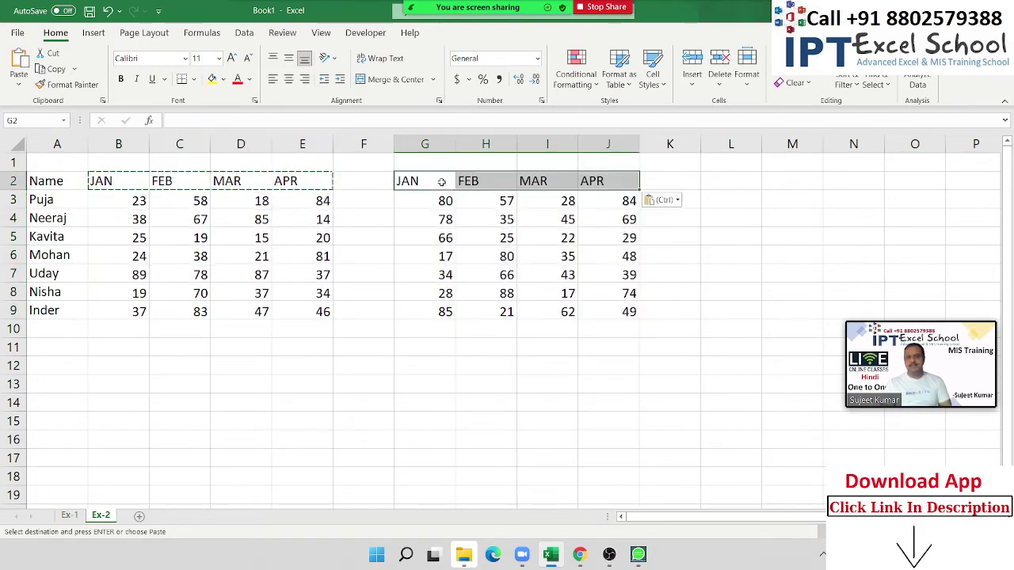
pyautogui.press('Escape')
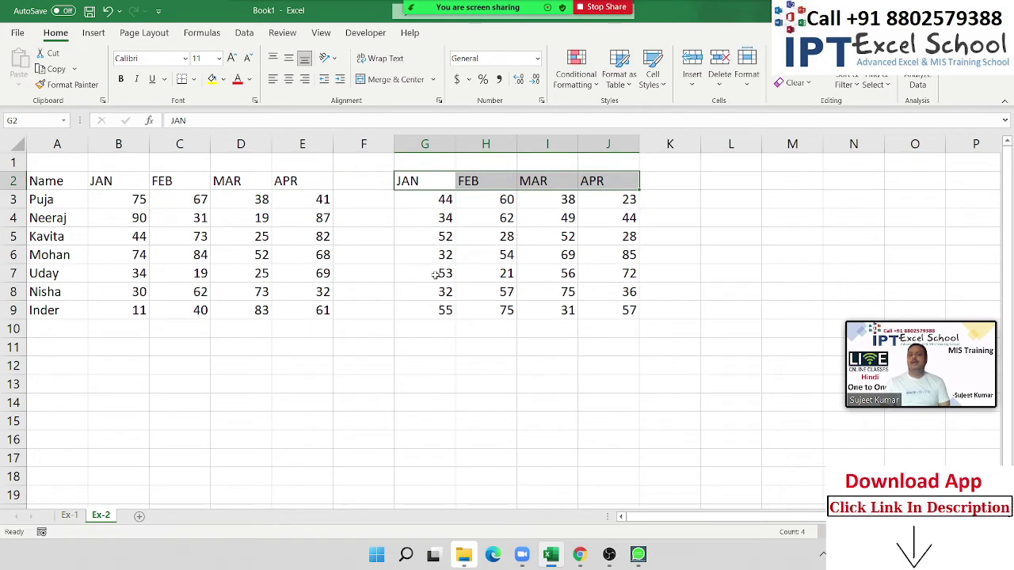
pyautogui.click(425, 163)
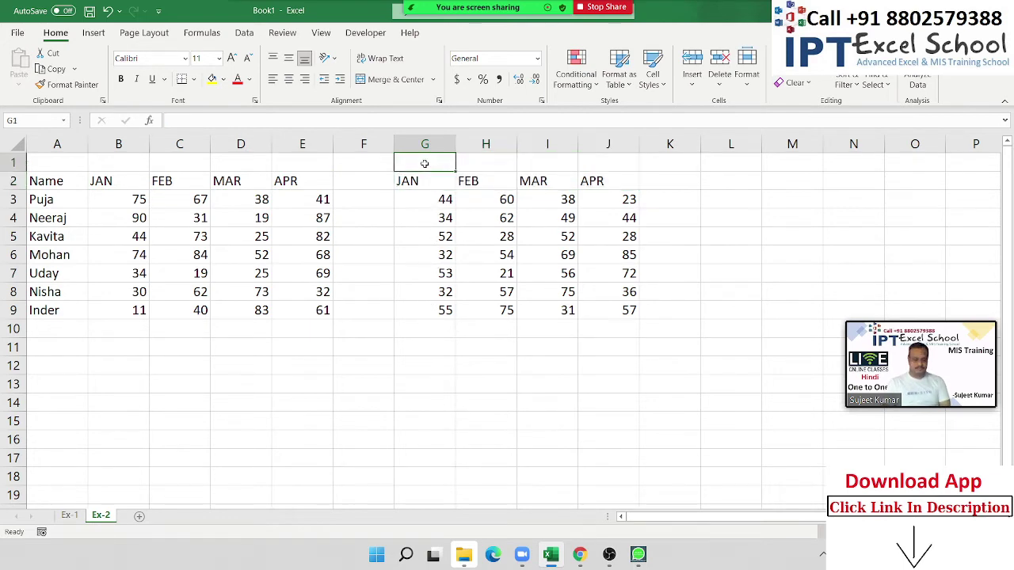
# Title G1 'Target' and paste the G3:J9 numbers back as fixed values.
pyautogui.write('Targetr')
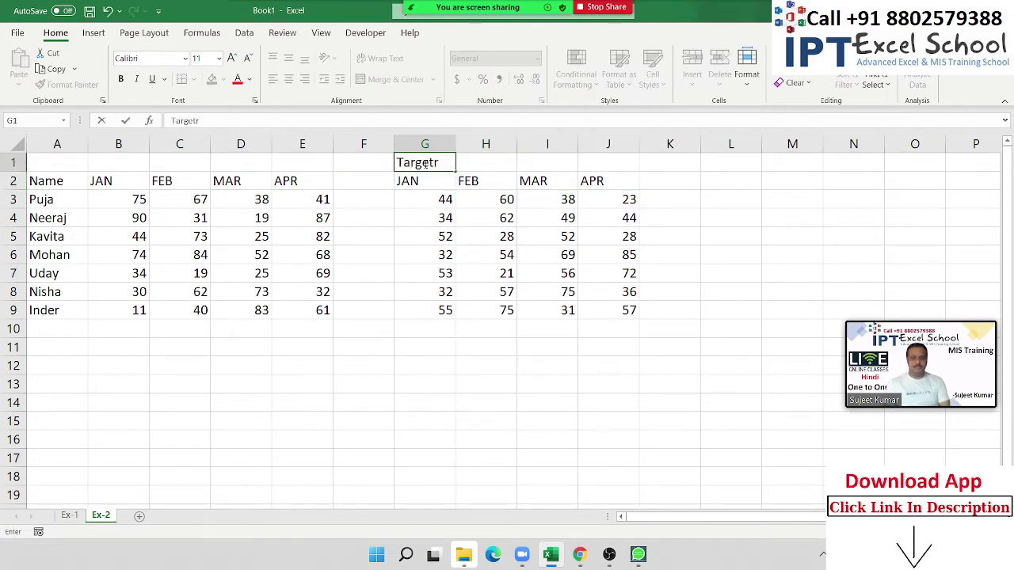
pyautogui.press('Return')
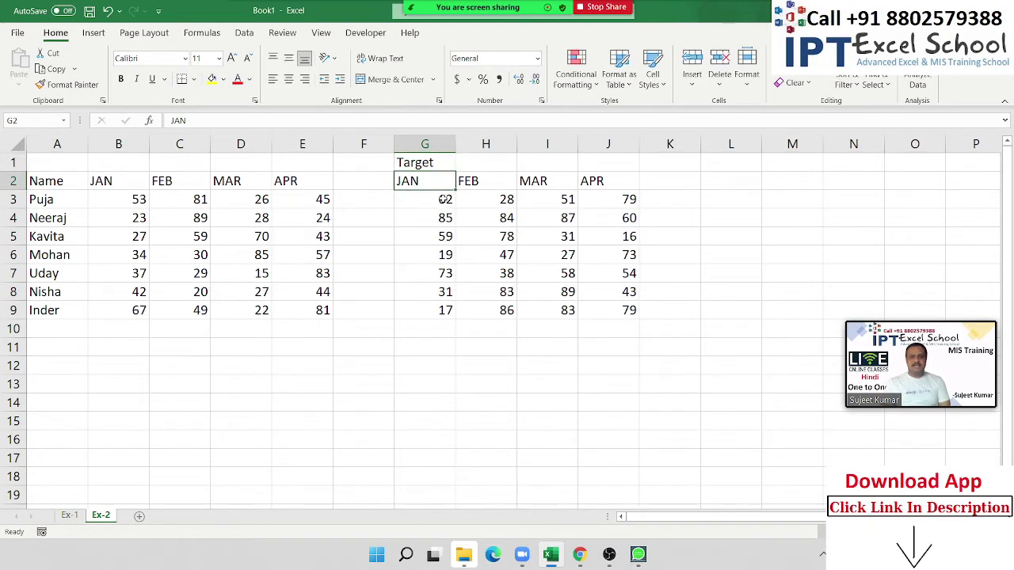
pyautogui.moveTo(443, 204)
pyautogui.mouseDown()
pyautogui.moveTo(672, 299)
pyautogui.moveTo(625, 309)
pyautogui.mouseUp()
pyautogui.hotkey('ctrl', 'c')
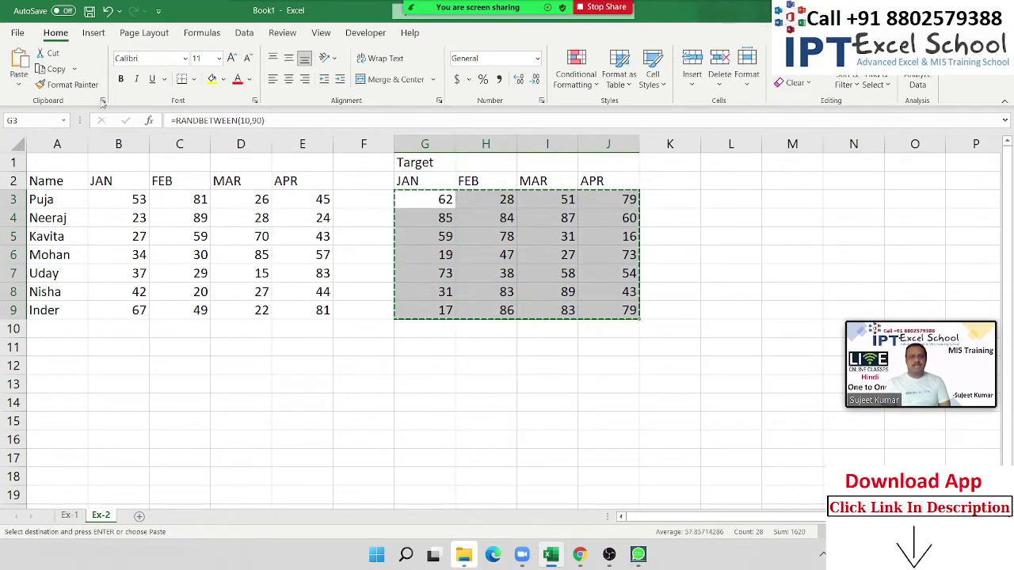
pyautogui.click(194, 83)
pyautogui.click(19, 84)
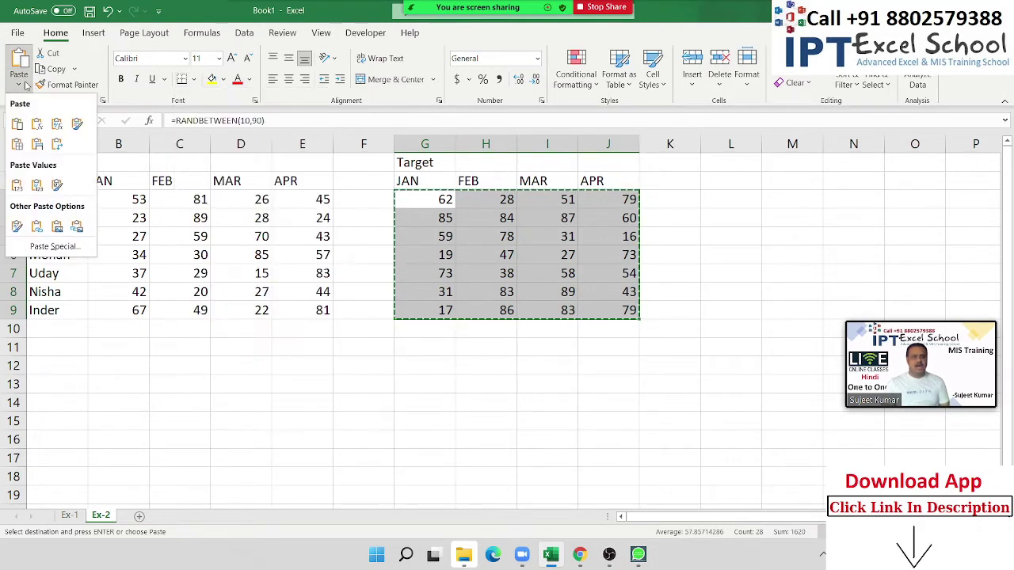
pyautogui.click(17, 184)
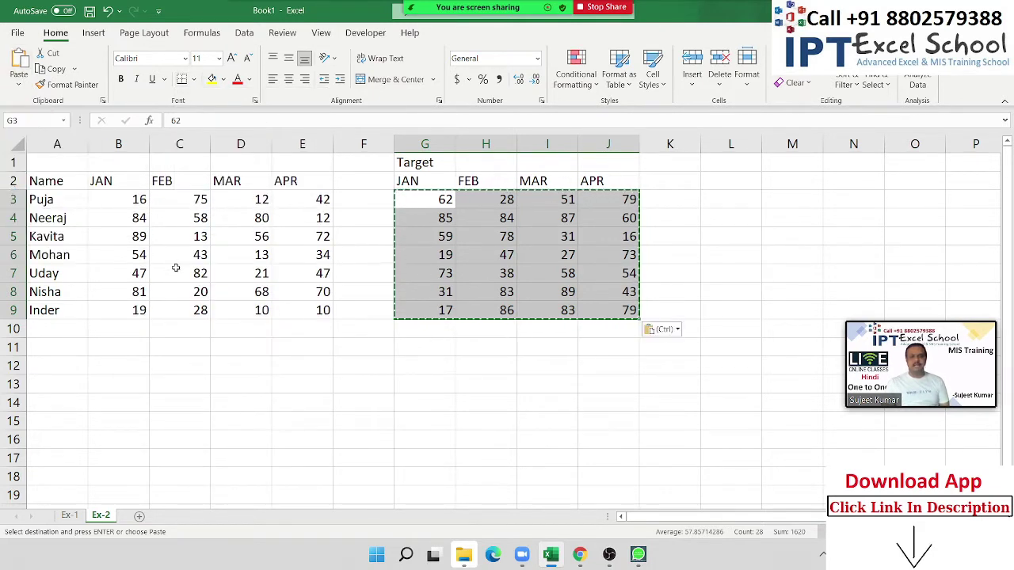
# Paste the B3:E9 sales numbers back as fixed values as well.
pyautogui.moveTo(127, 199); pyautogui.dragTo(287, 312)
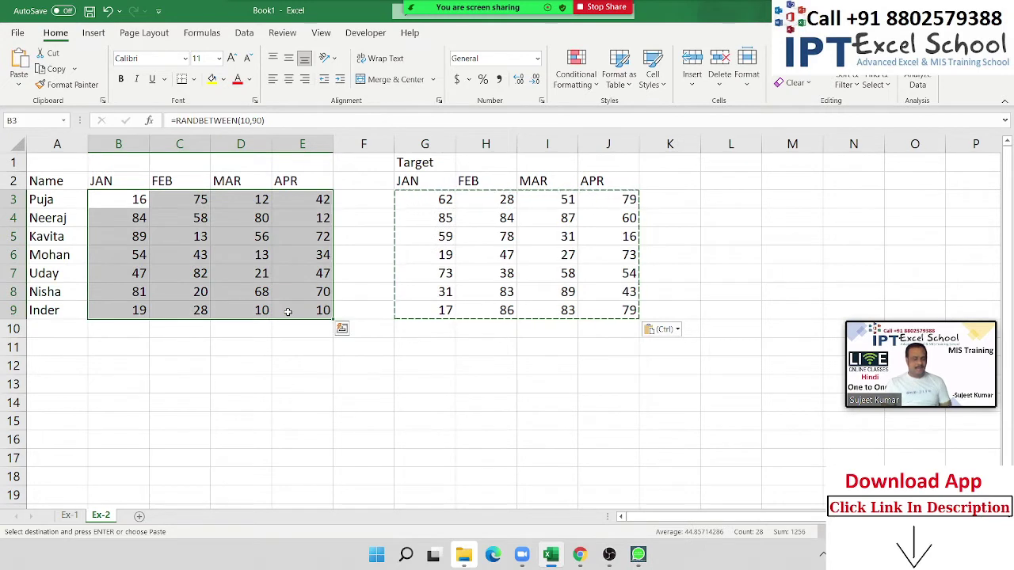
pyautogui.hotkey('ctrl', 'c')
pyautogui.click(19, 84)
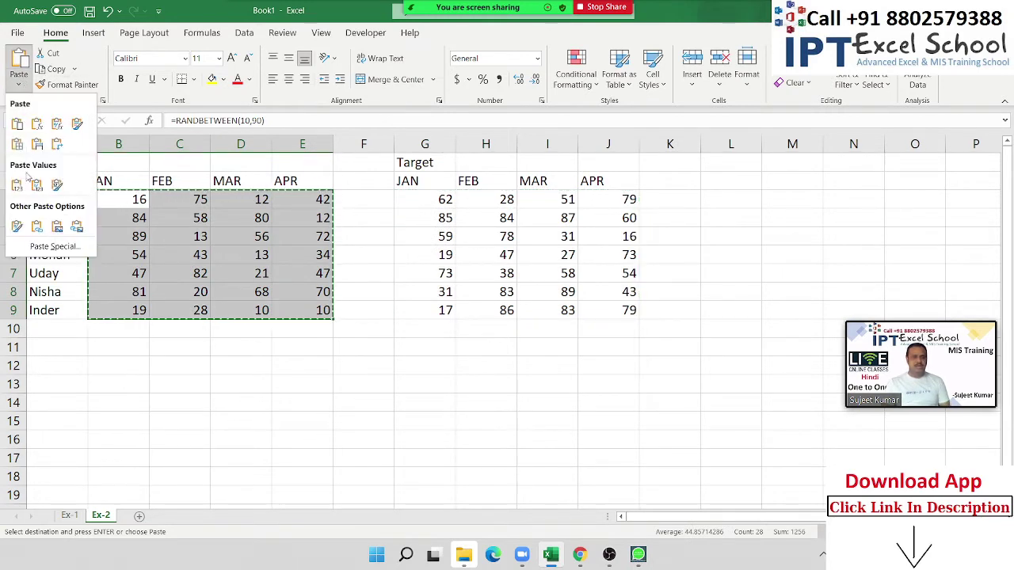
pyautogui.click(17, 185)
pyautogui.press('Escape')
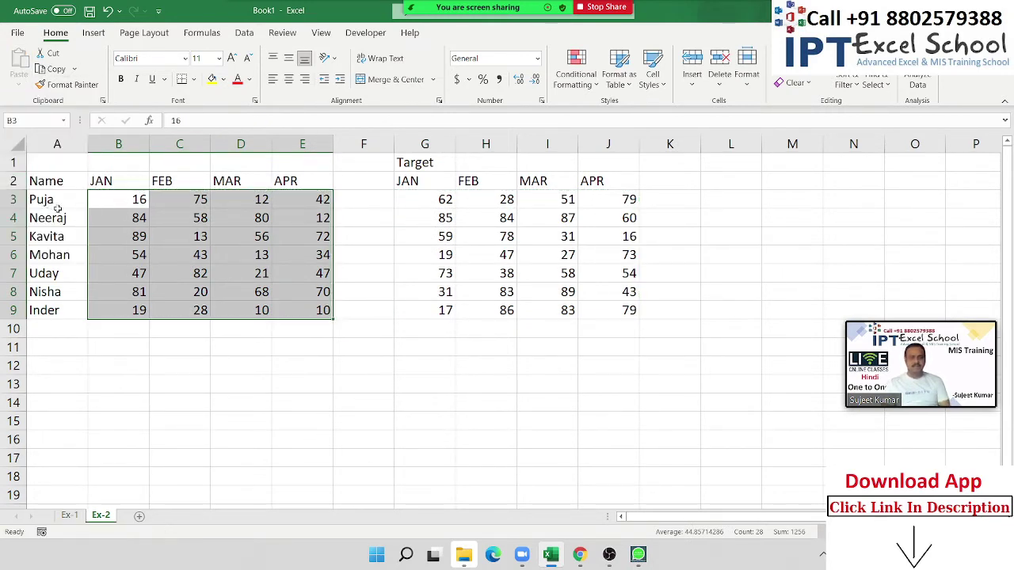
pyautogui.click(110, 202)
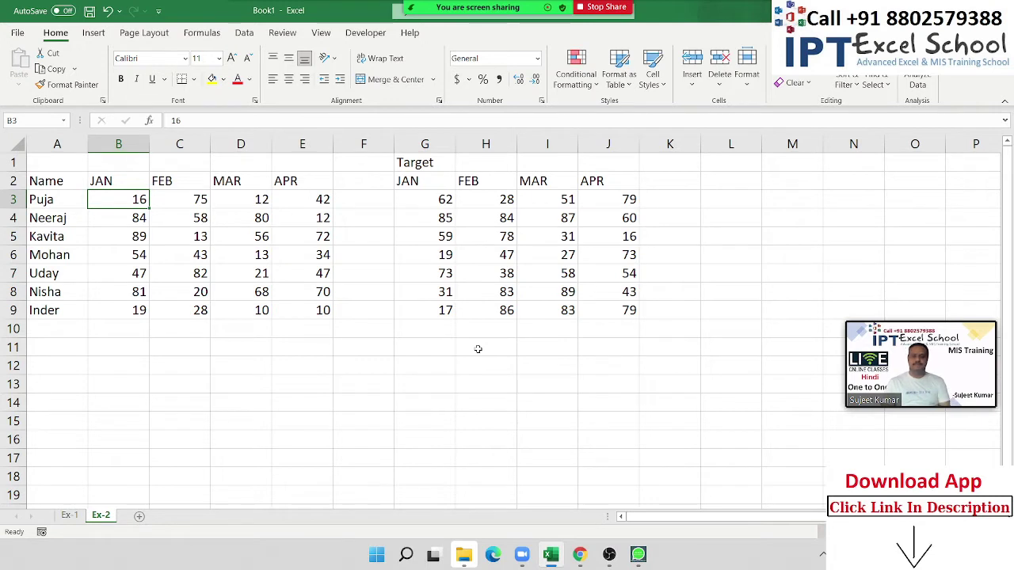
pyautogui.click(468, 239)
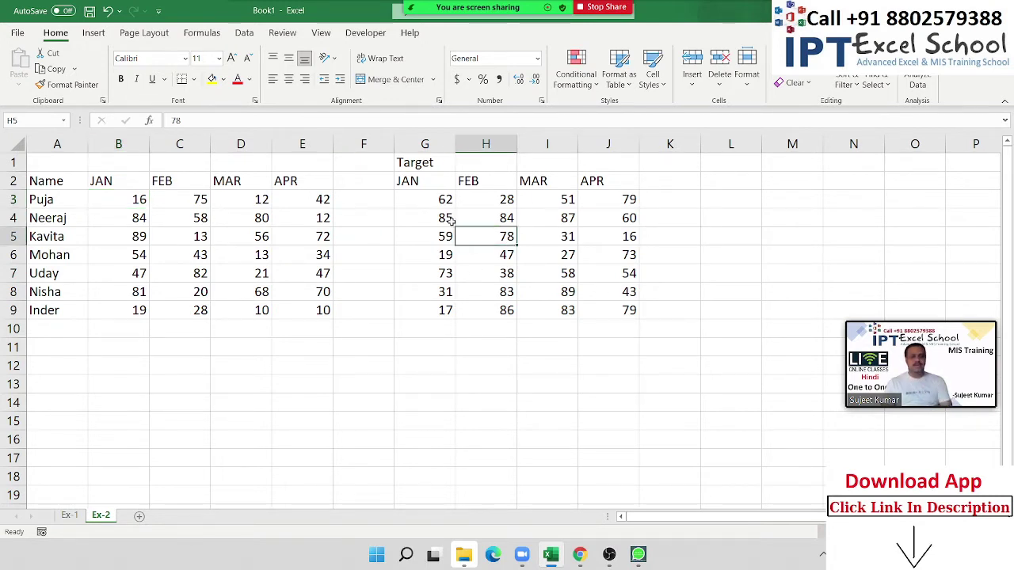
pyautogui.moveTo(444, 201); pyautogui.dragTo(622, 308)
pyautogui.hotkey('ctrl', 'c')
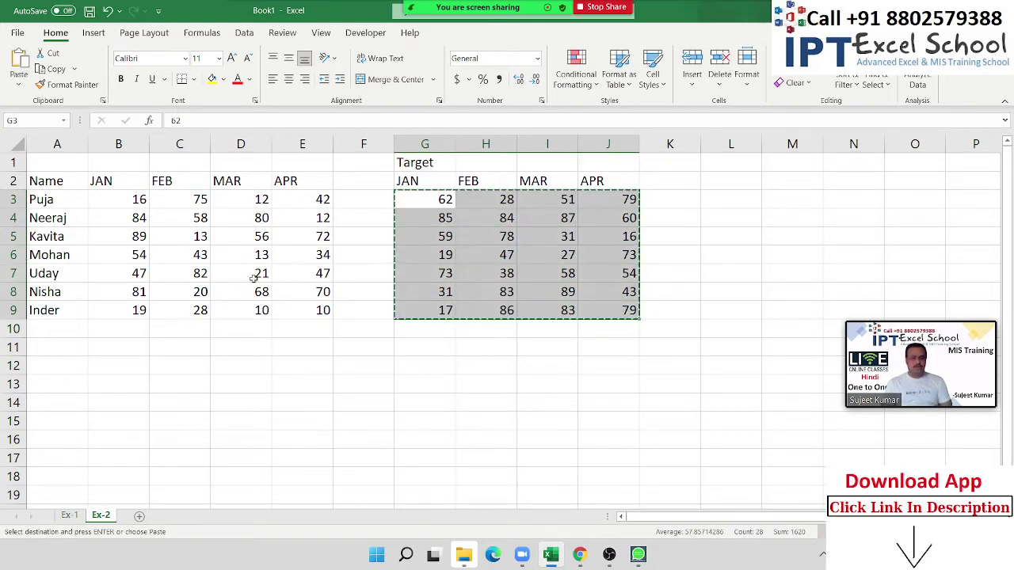
pyautogui.click(123, 202)
pyautogui.rightClick(123, 205)
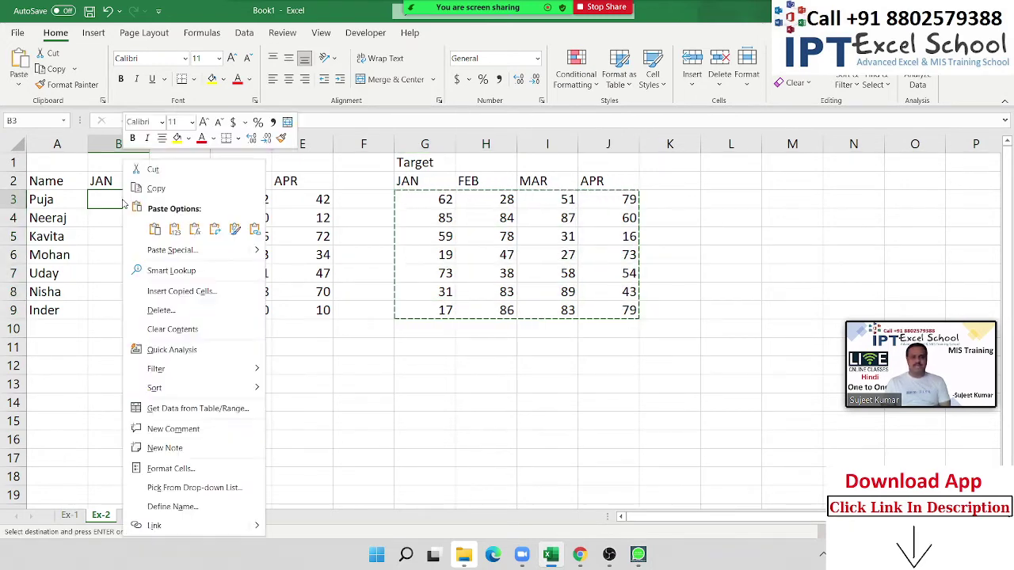
pyautogui.click(170, 249)
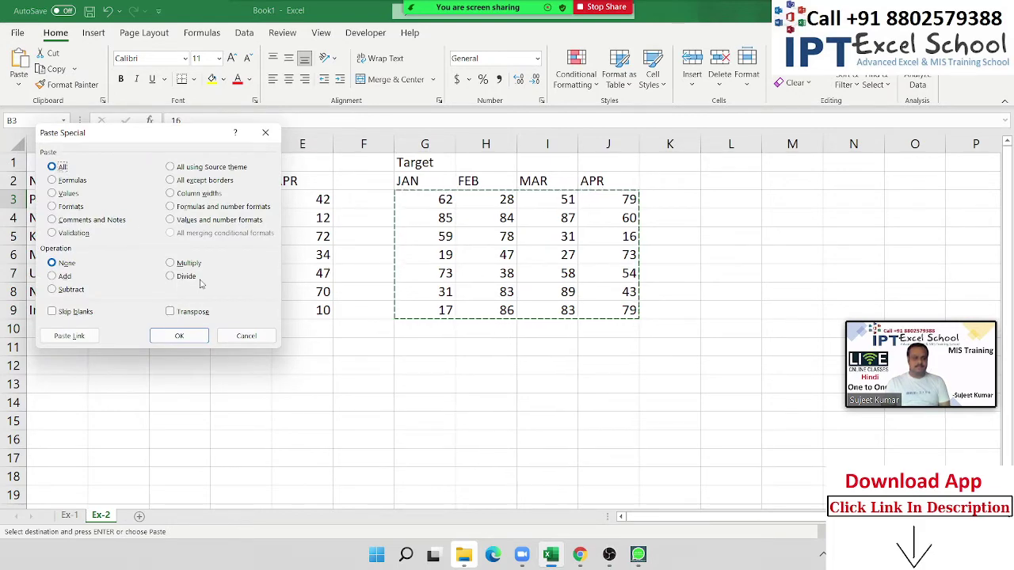
pyautogui.click(194, 279)
pyautogui.click(188, 334)
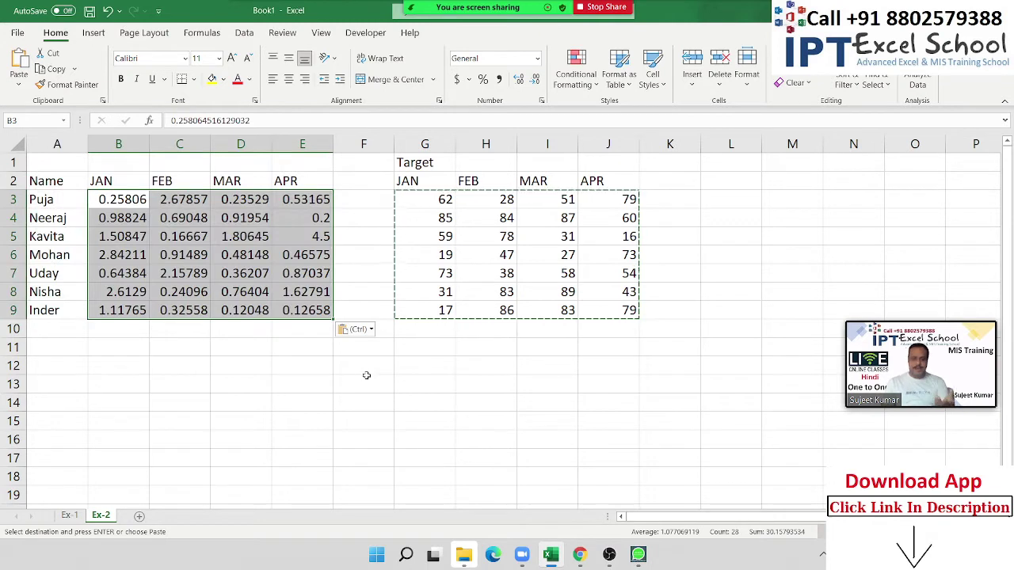
pyautogui.hotkey('ctrl', 'z')
pyautogui.click(412, 365)
# Enter 70 in G12 and copy it.
pyautogui.press('Escape')
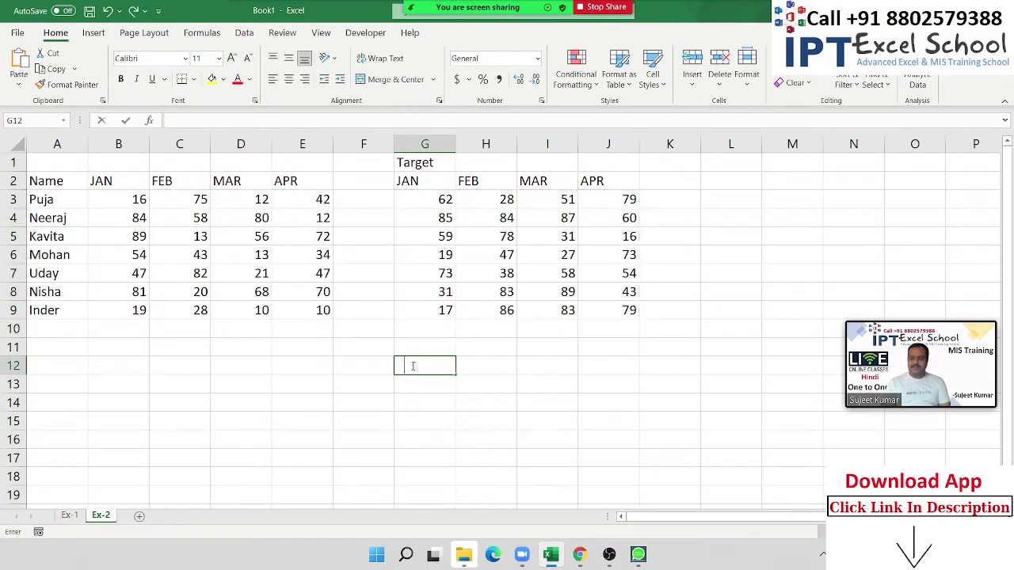
pyautogui.write('70')
pyautogui.press('Return')
pyautogui.click(426, 364)
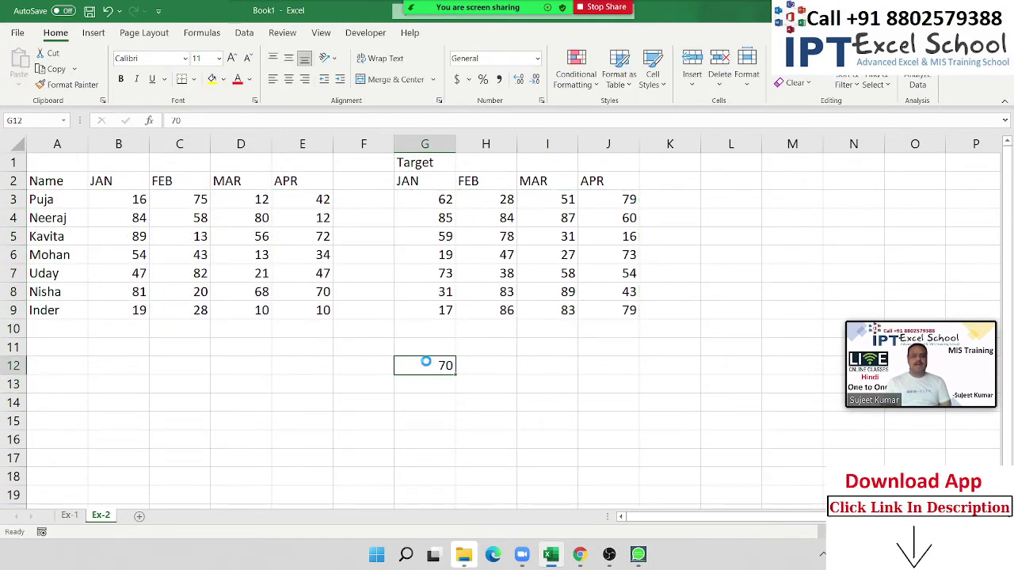
pyautogui.hotkey('ctrl', 'c')
# Trial a Paste Special Divide by 70 on B3, then undo it.
pyautogui.click(129, 199)
pyautogui.rightClick(129, 199)
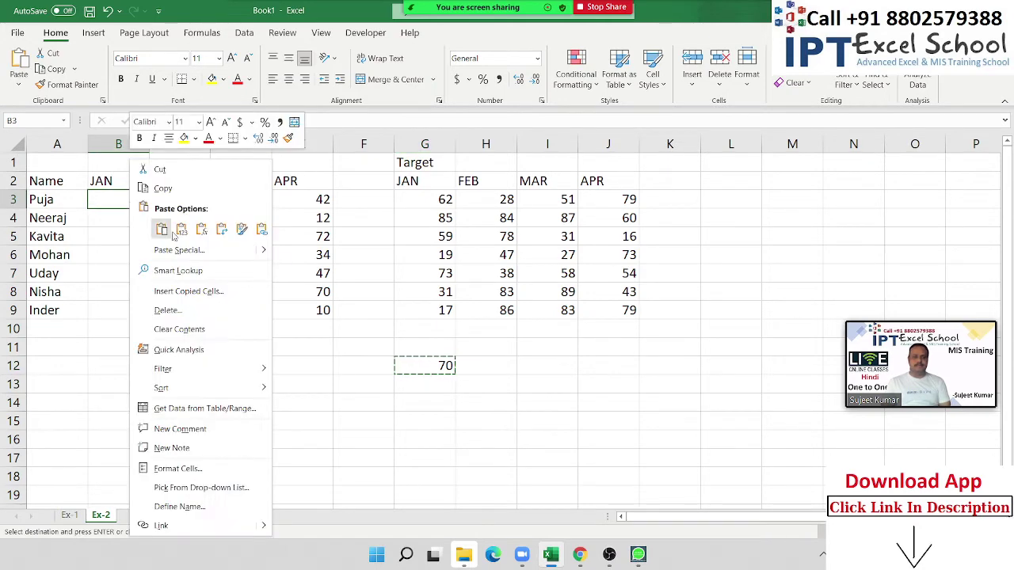
pyautogui.click(198, 253)
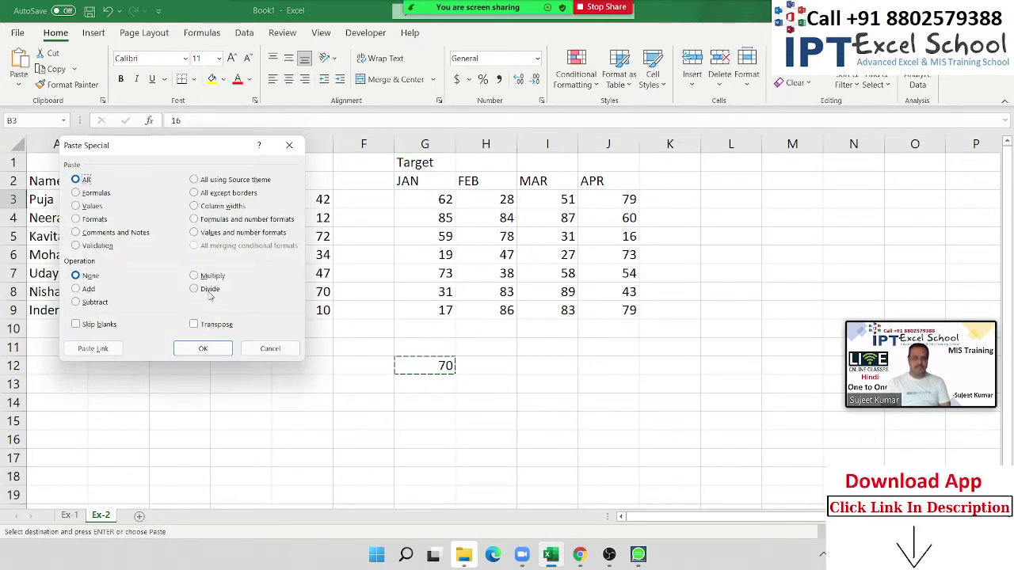
pyautogui.click(209, 290)
pyautogui.click(219, 346)
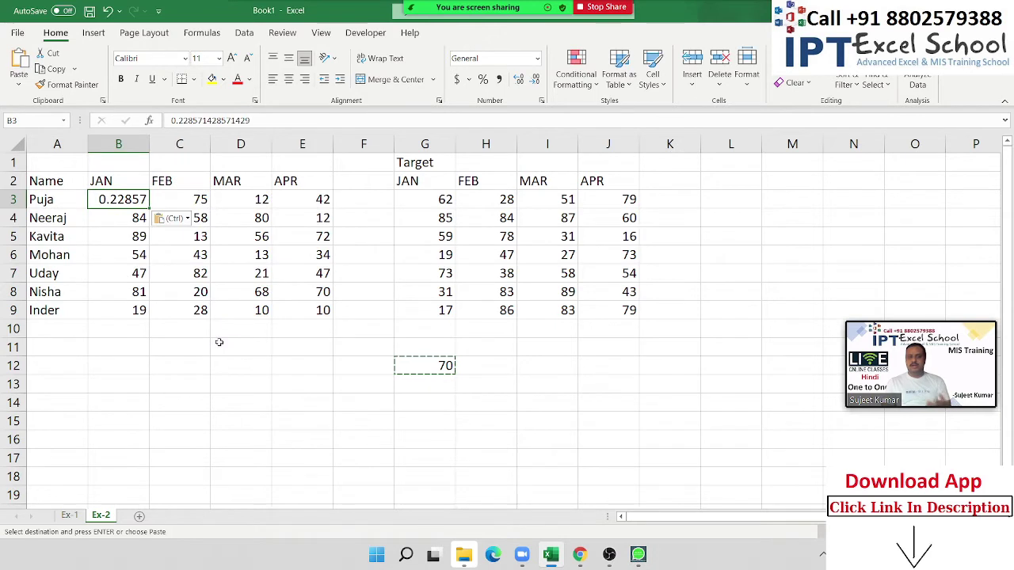
pyautogui.hotkey('ctrl', 'z')
# Trial the same Divide-by-70 paste on B3:E9, then undo it.
pyautogui.moveTo(127, 199); pyautogui.dragTo(321, 310)
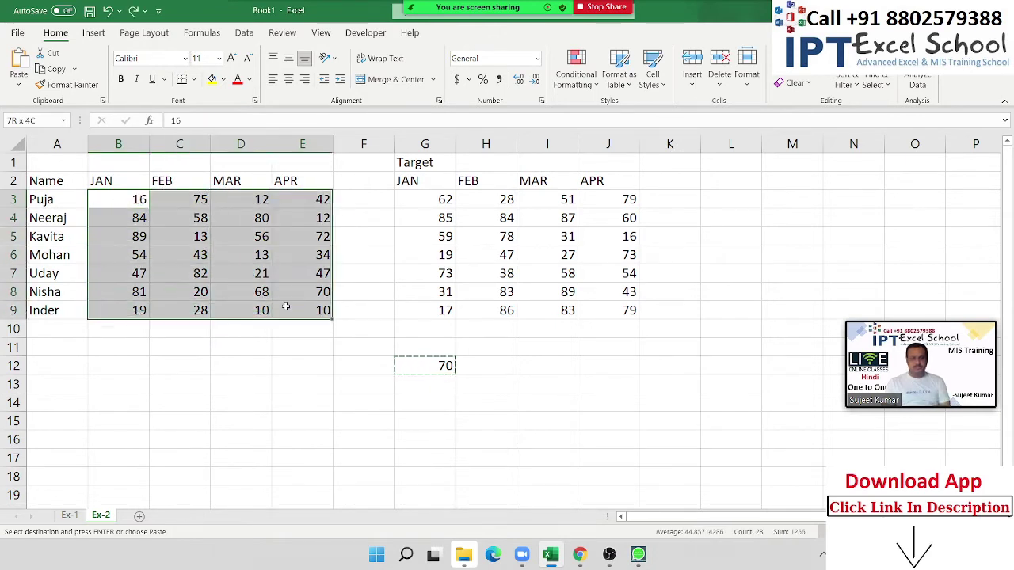
pyautogui.rightClick(283, 290)
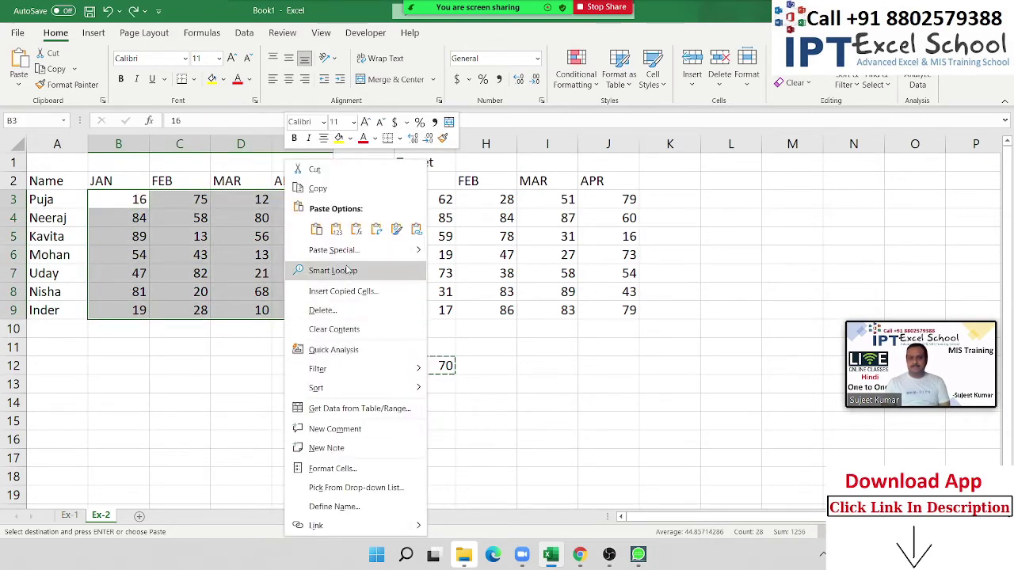
pyautogui.click(346, 252)
pyautogui.click(373, 284)
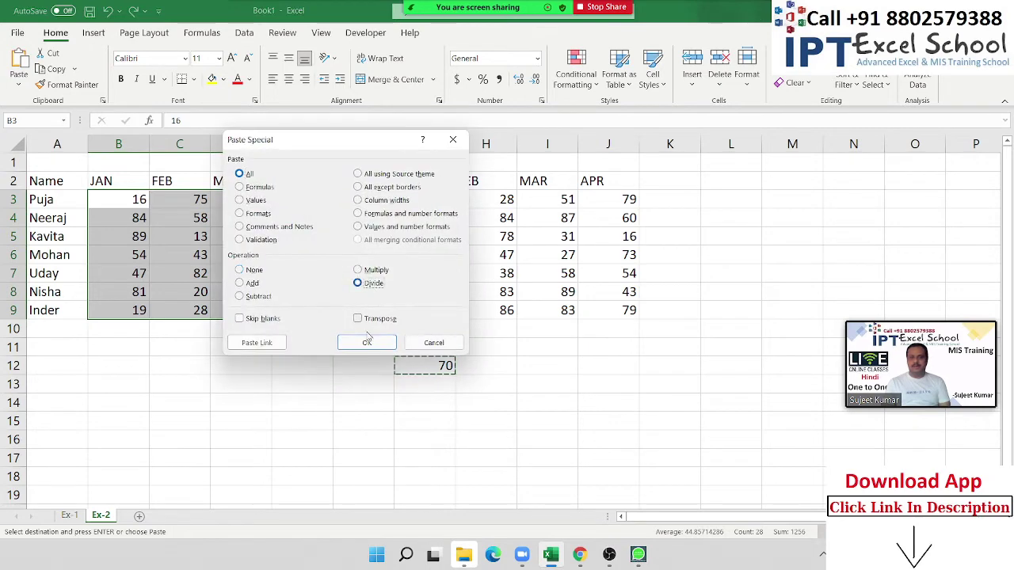
pyautogui.click(367, 342)
pyautogui.hotkey('ctrl', 'z')
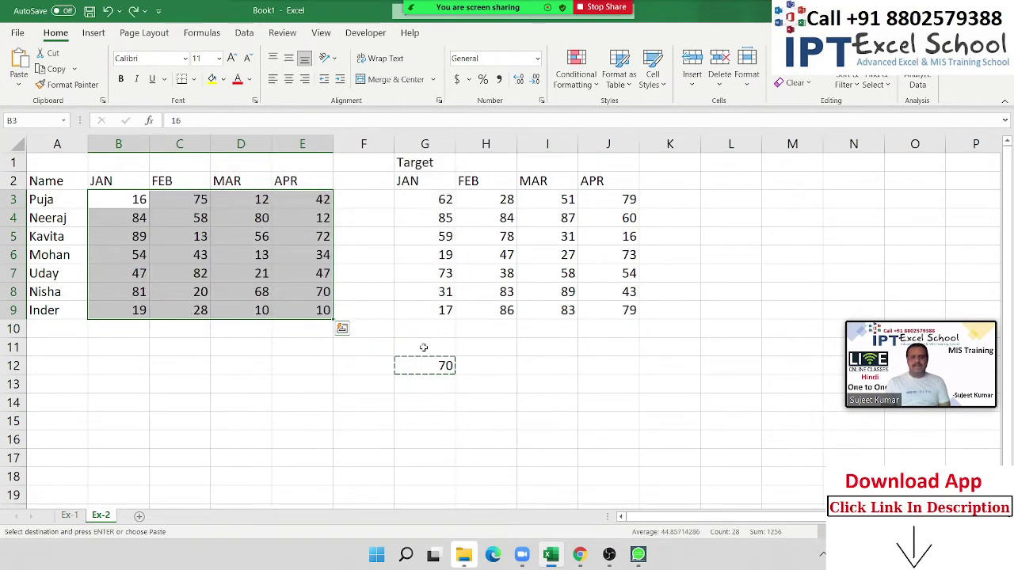
pyautogui.moveTo(431, 199)
pyautogui.mouseDown()
pyautogui.moveTo(521, 235)
pyautogui.moveTo(511, 236)
pyautogui.mouseUp()
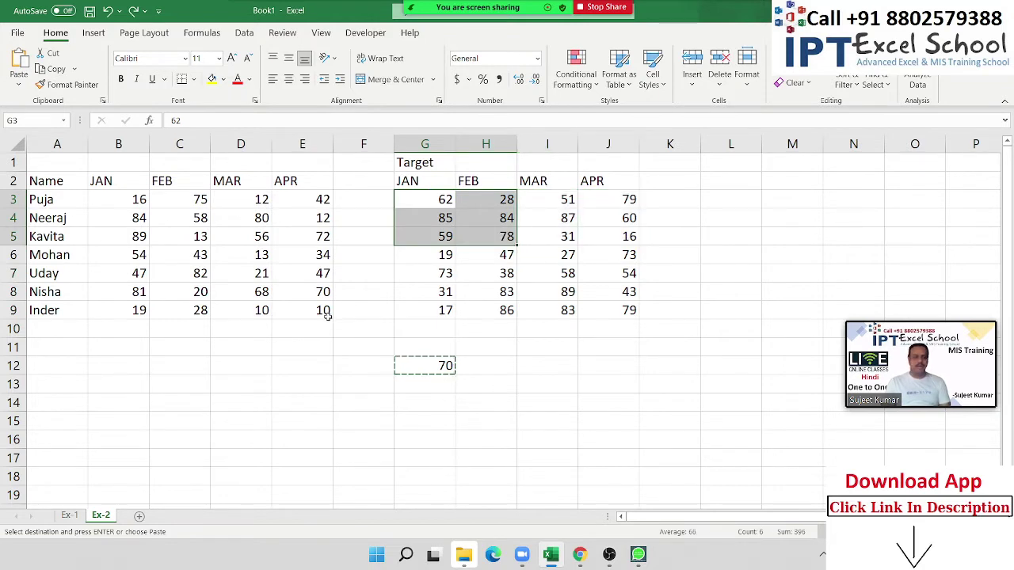
pyautogui.moveTo(122, 200); pyautogui.dragTo(324, 310)
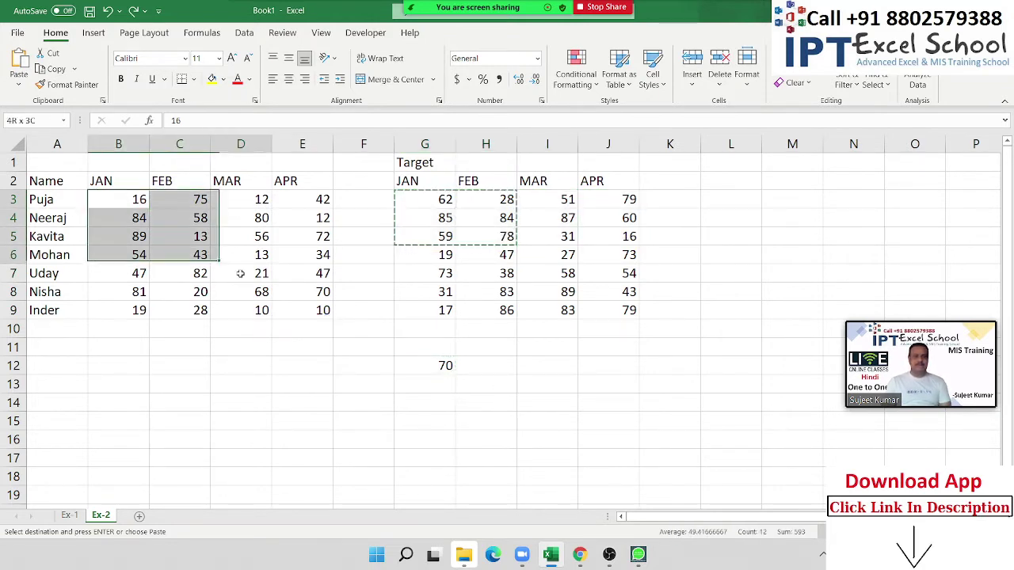
pyautogui.rightClick(197, 255)
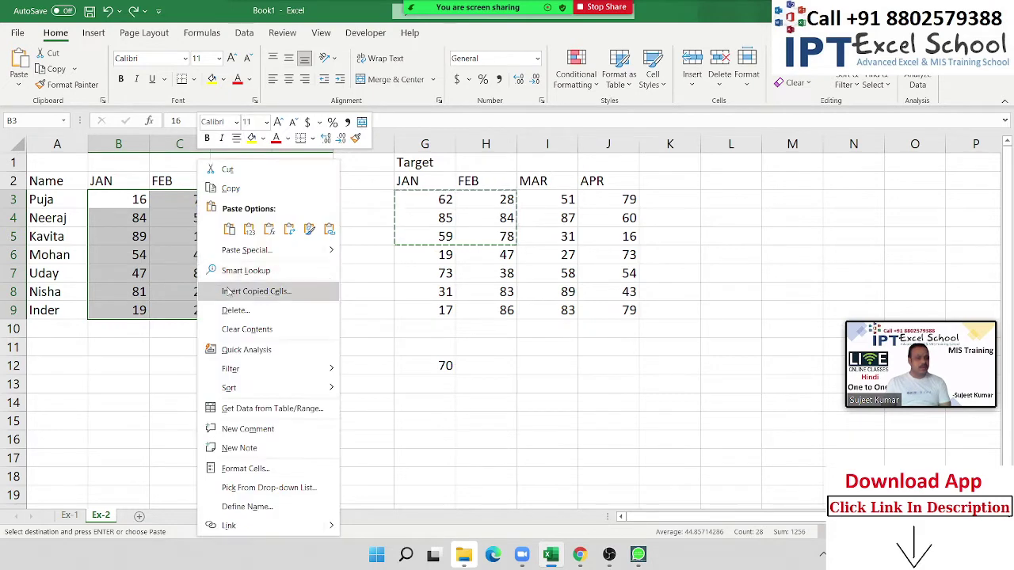
pyautogui.click(239, 252)
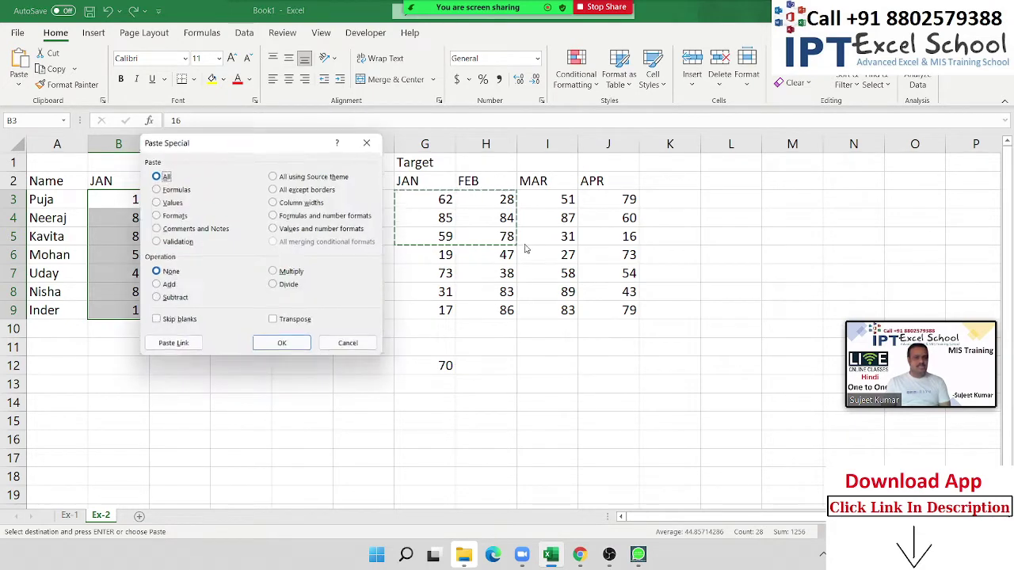
pyautogui.click(274, 285)
pyautogui.click(286, 345)
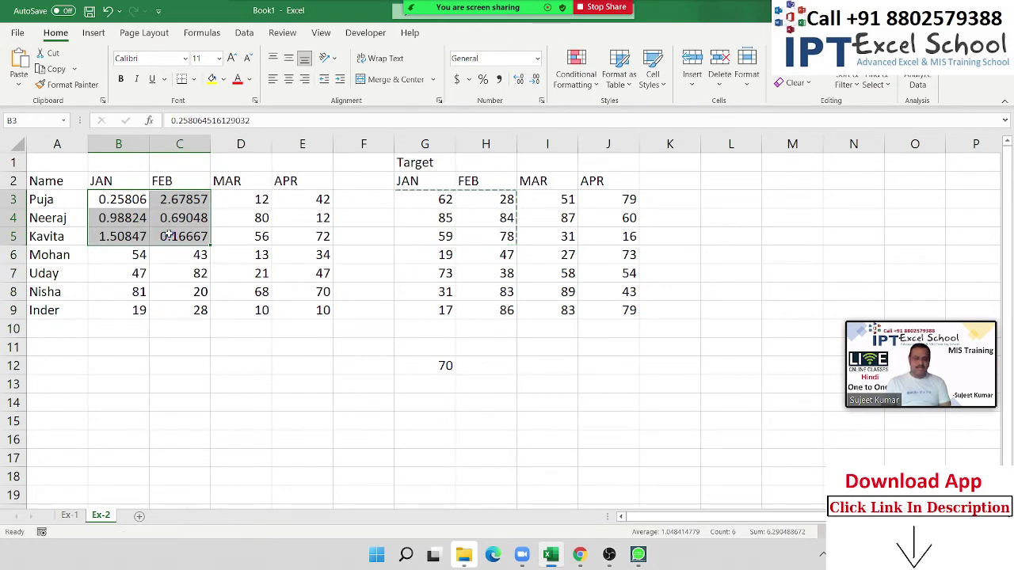
pyautogui.hotkey('ctrl', 'z')
pyautogui.click(412, 363)
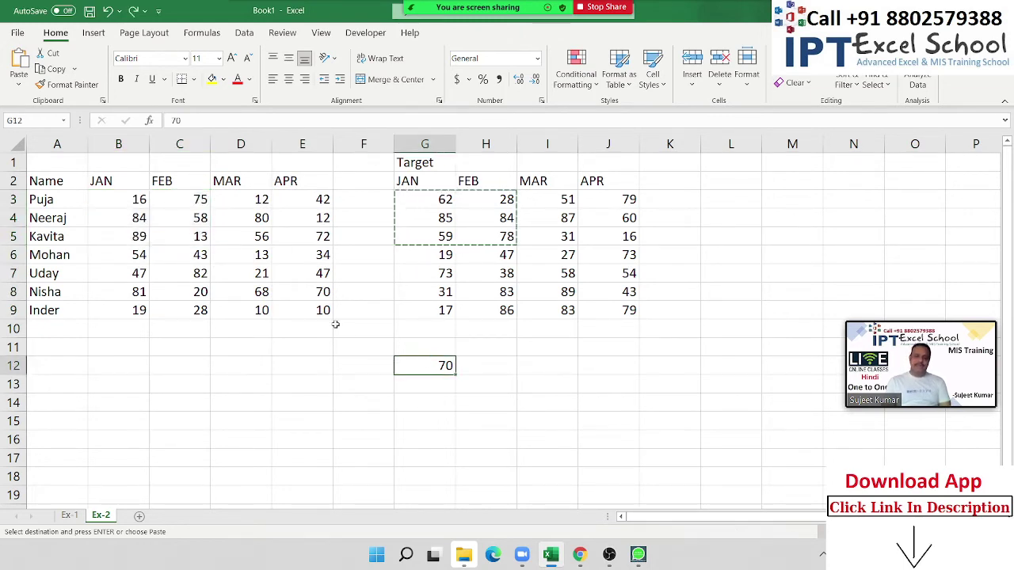
pyautogui.moveTo(326, 311); pyautogui.dragTo(118, 207)
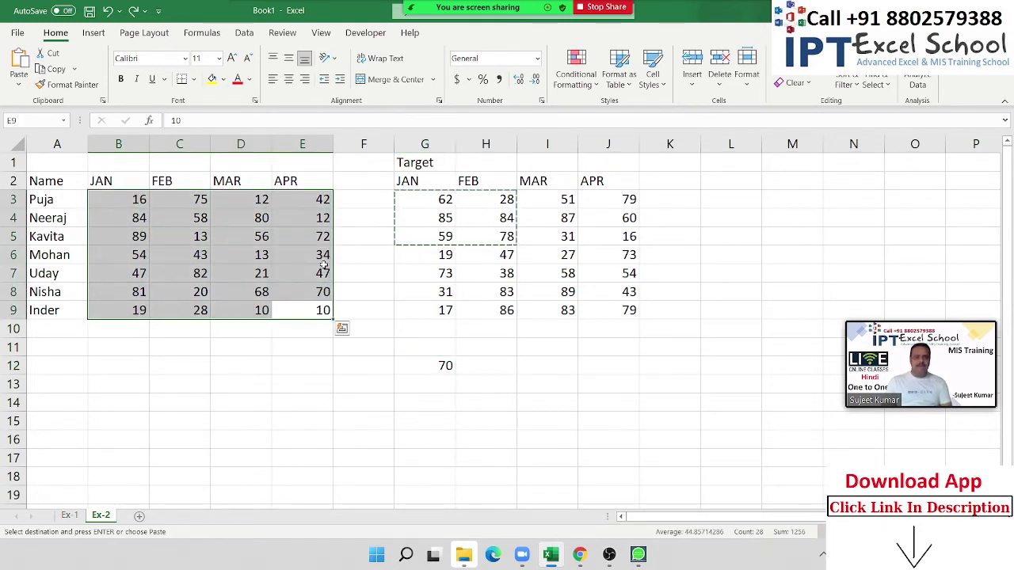
pyautogui.click(291, 257)
pyautogui.moveTo(127, 199); pyautogui.dragTo(310, 306)
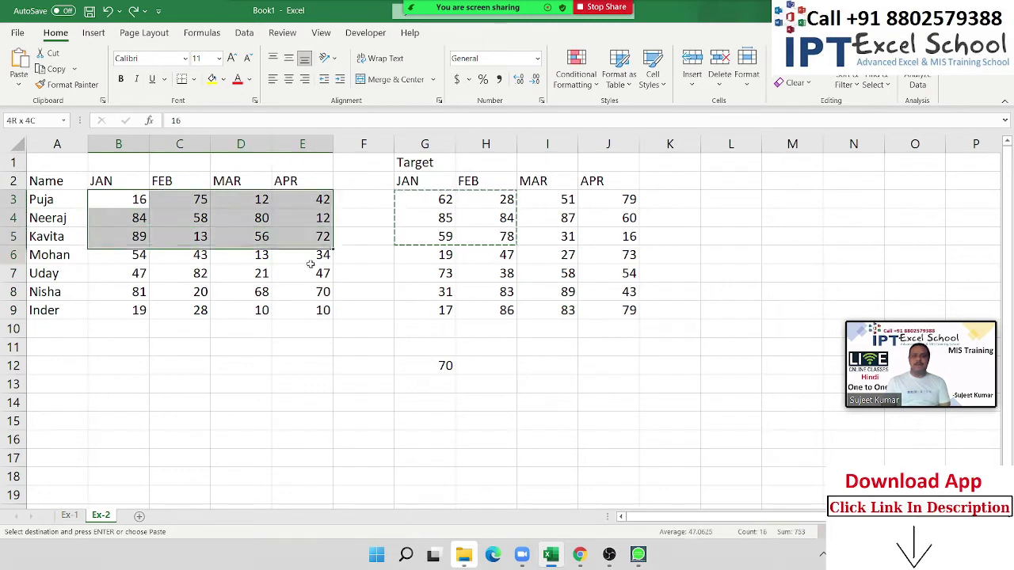
pyautogui.moveTo(428, 199); pyautogui.dragTo(629, 310)
pyautogui.click(449, 217)
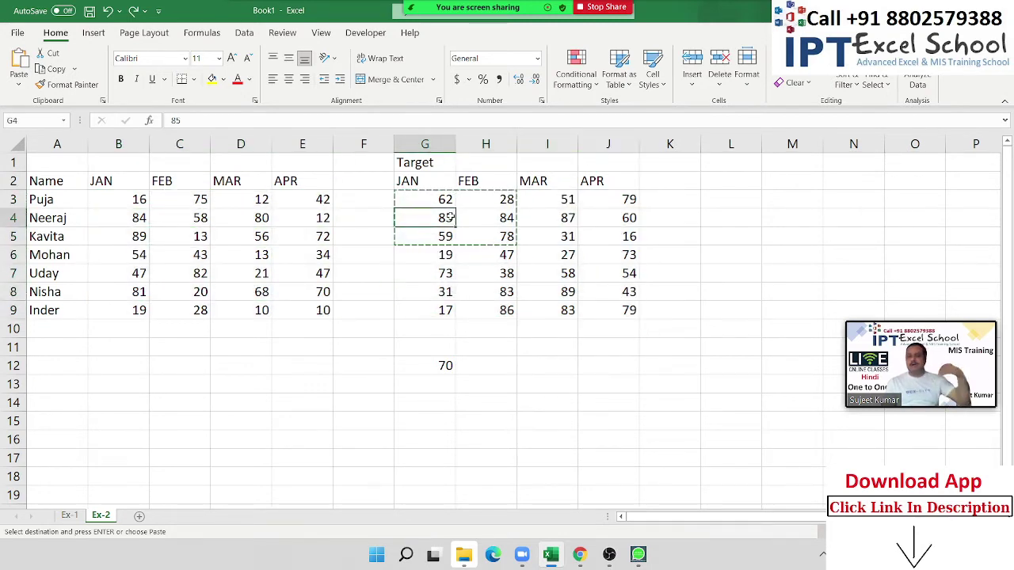
pyautogui.click(100, 192)
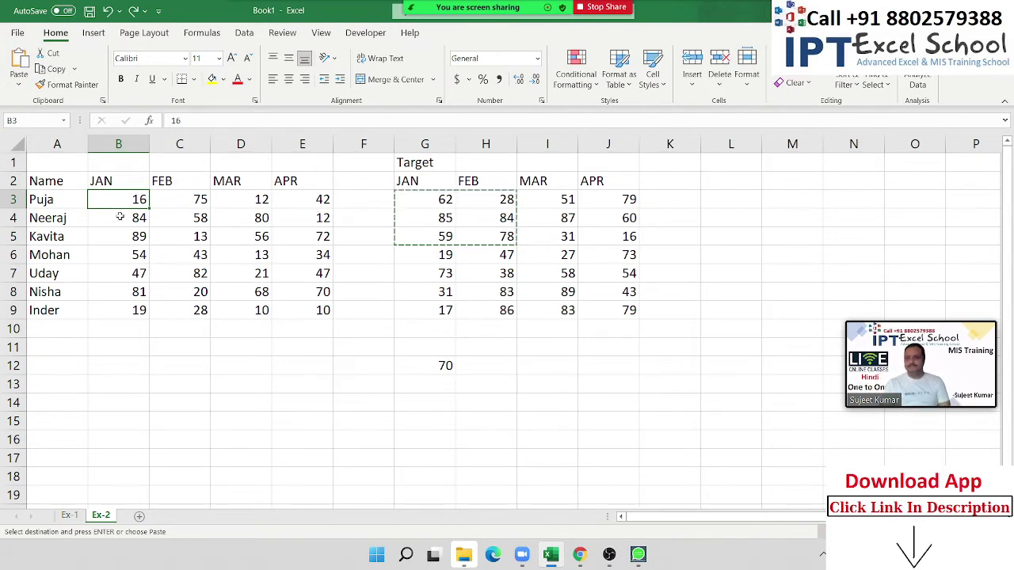
# Refill B3:E8 with =RANDBETWEEN(10,90) and copy the Target block G3:J9.
pyautogui.press('Escape')
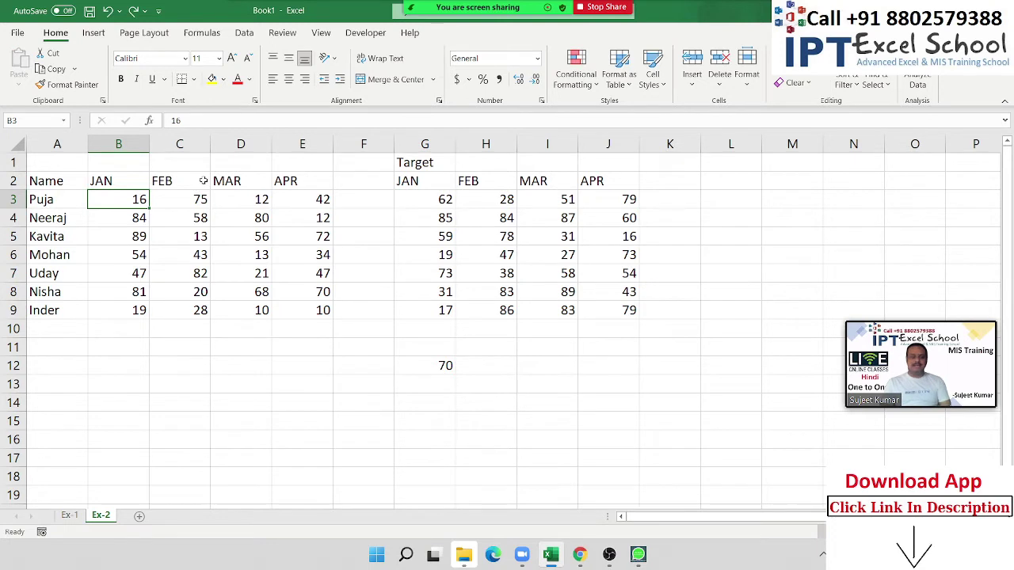
pyautogui.write('=ra')
pyautogui.press('Down')
pyautogui.press('Down')
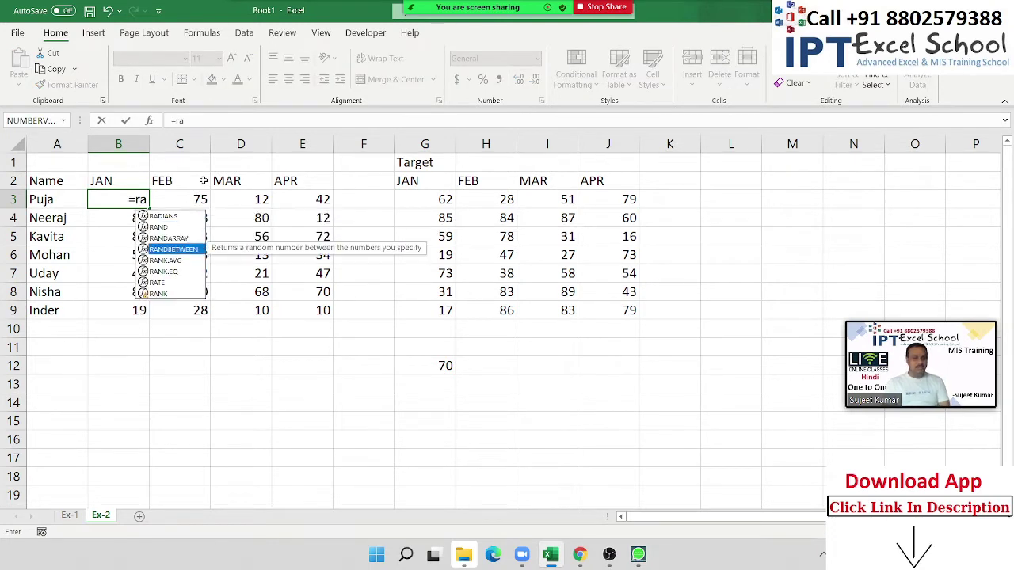
pyautogui.press('Tab')
pyautogui.write(',9')
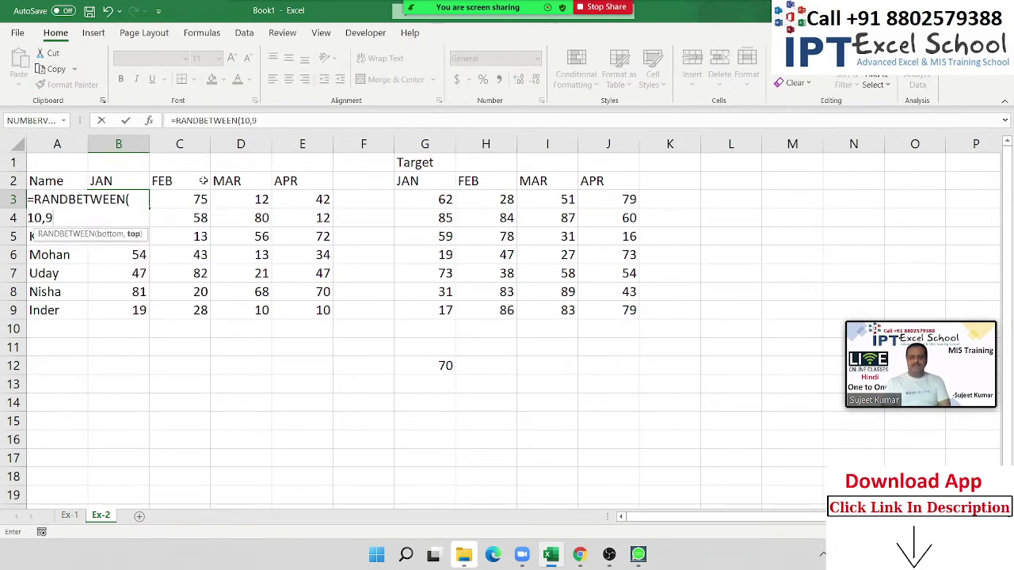
pyautogui.write('0')
pyautogui.press('Return')
pyautogui.moveTo(139, 199); pyautogui.dragTo(304, 301)
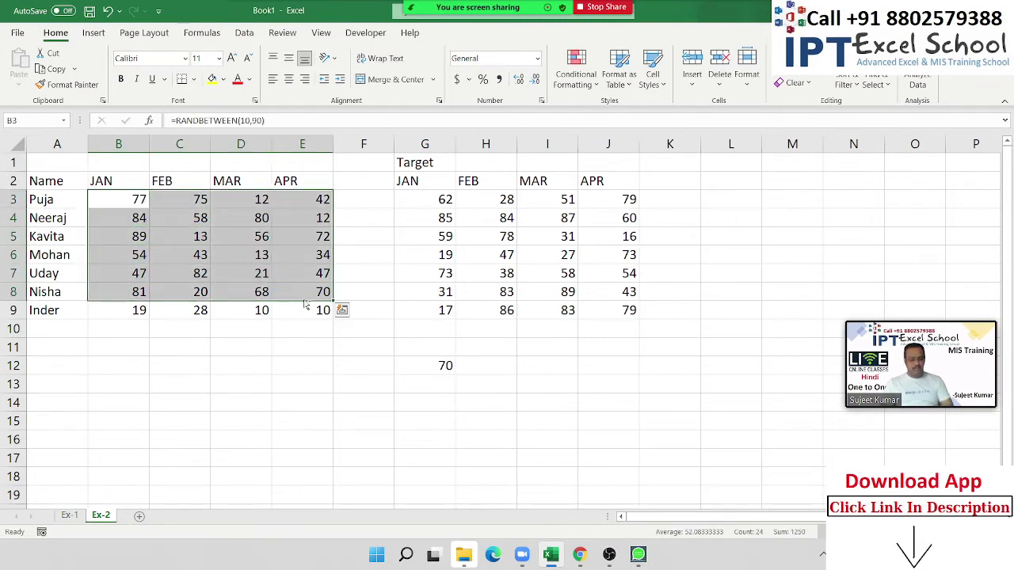
pyautogui.hotkey('ctrl', 'r')
pyautogui.hotkey('ctrl', 'd')
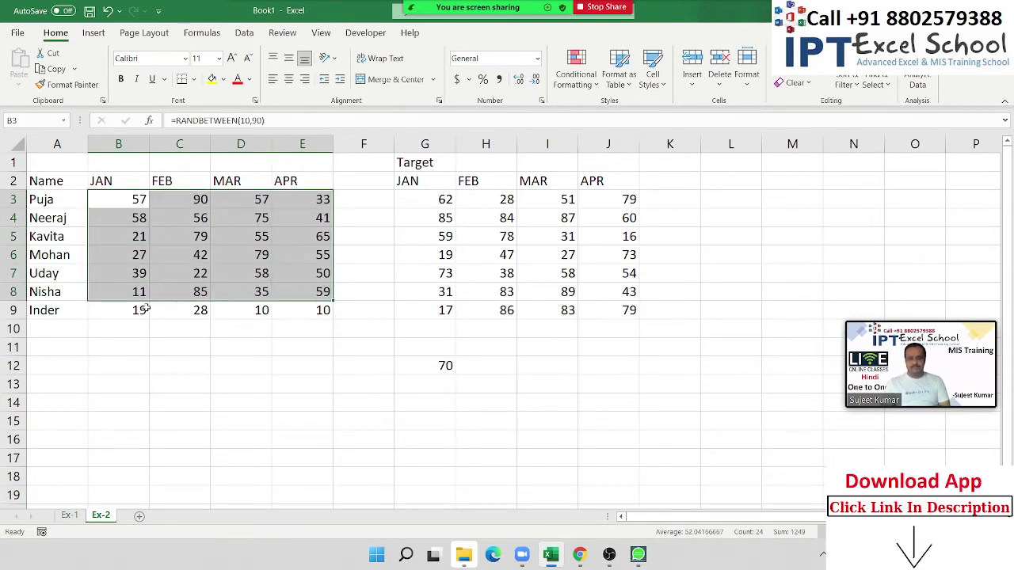
pyautogui.moveTo(437, 199); pyautogui.dragTo(634, 313)
pyautogui.hotkey('ctrl', 'c')
# Paste Special Divide the targets onto the sales and inspect B3's =(RANDBETWEEN(10,90))/62 formula.
pyautogui.rightClick(138, 199)
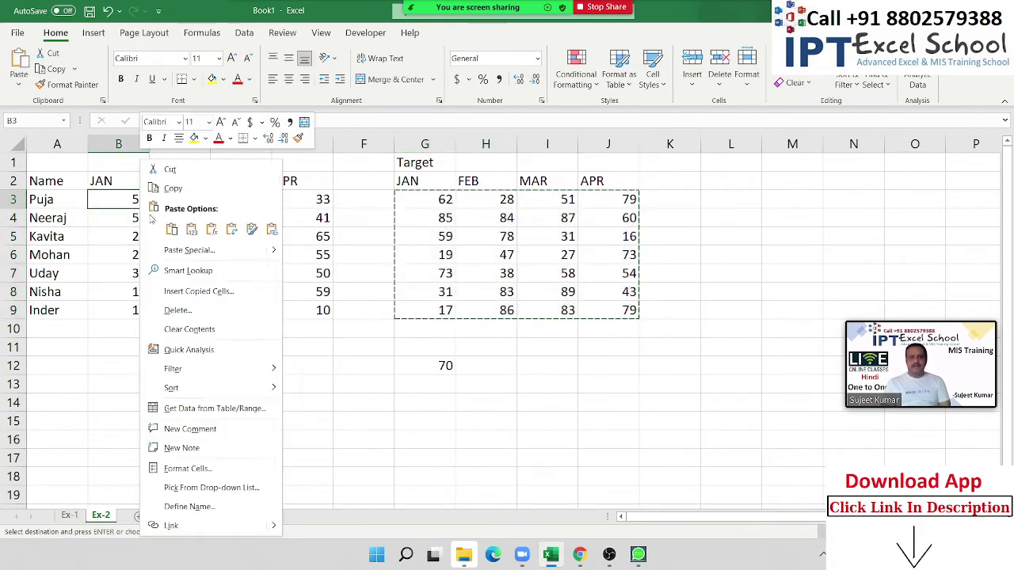
pyautogui.click(187, 250)
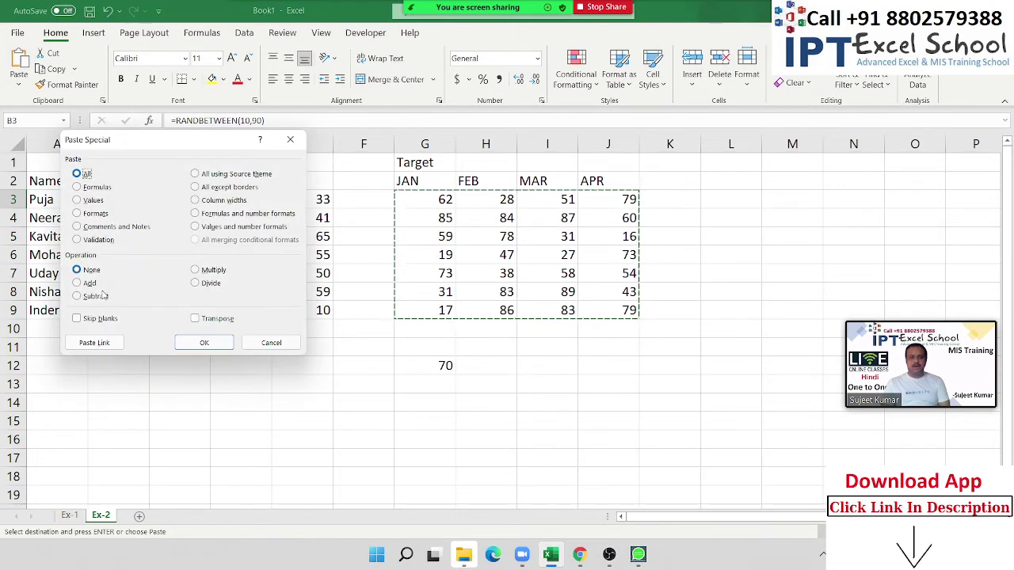
pyautogui.click(210, 282)
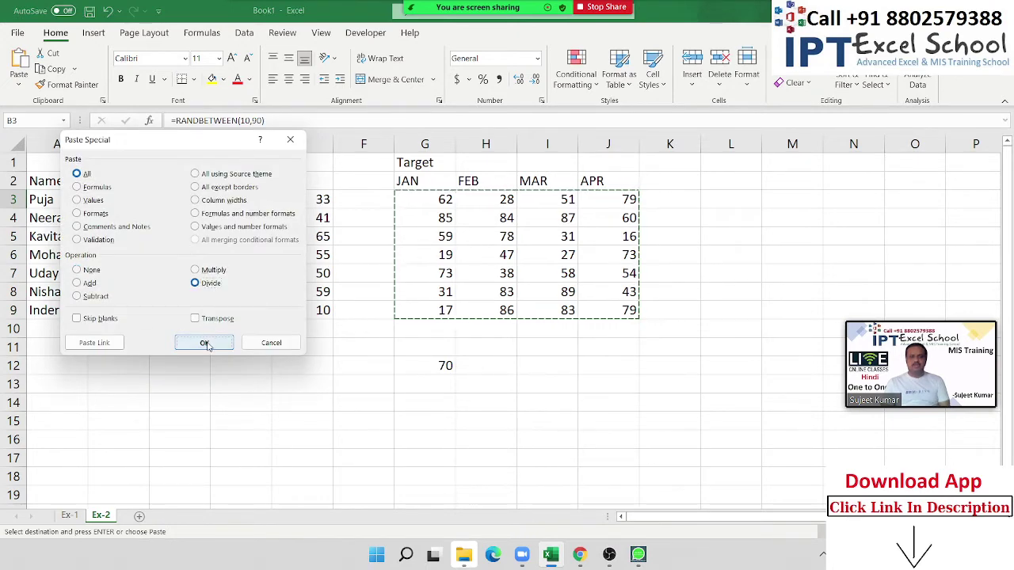
pyautogui.click(205, 343)
pyautogui.moveTo(284, 120); pyautogui.dragTo(74, 125)
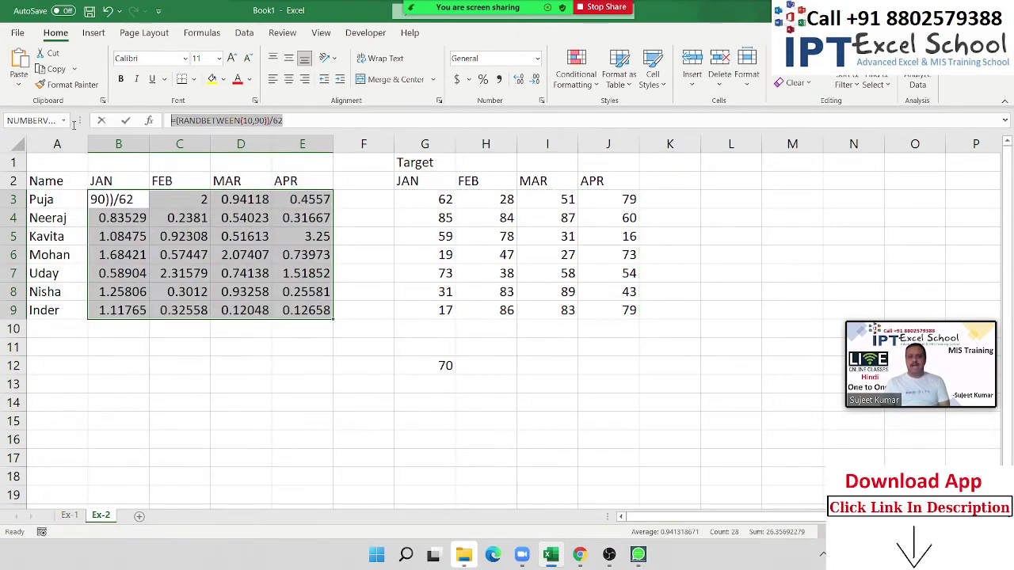
pyautogui.moveTo(100, 198); pyautogui.dragTo(193, 198)
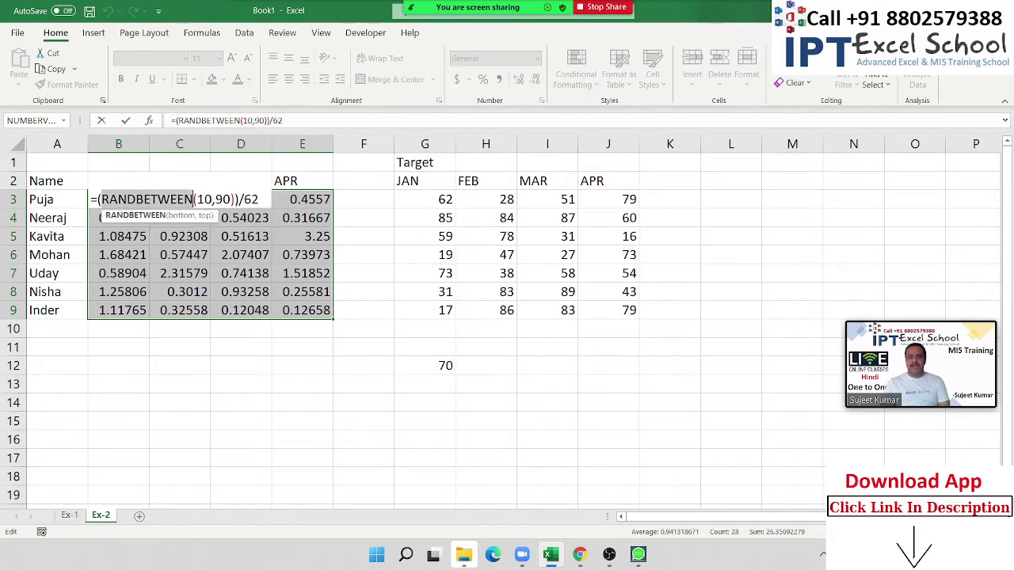
pyautogui.doubleClick(250, 199)
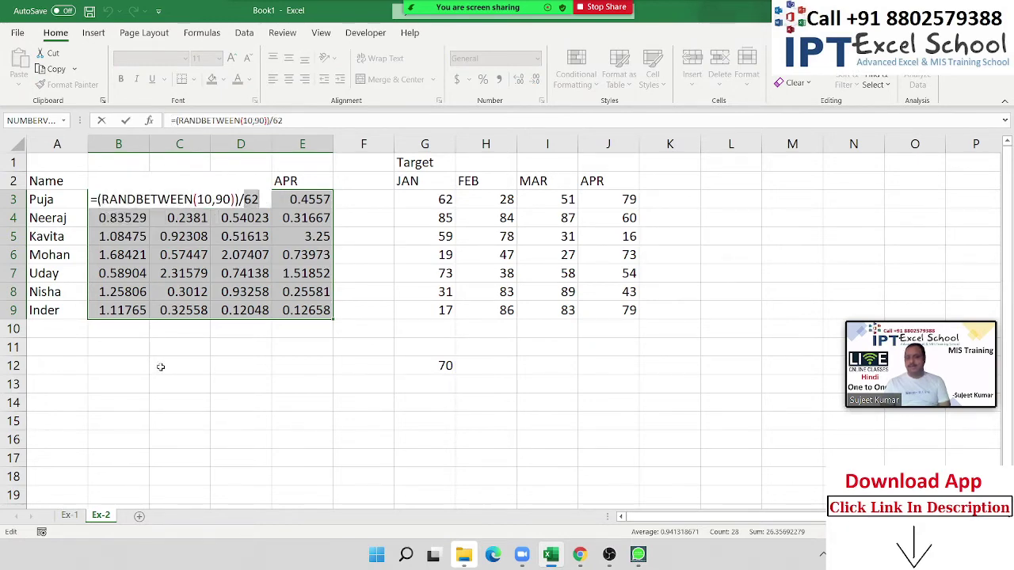
pyautogui.press('Escape')
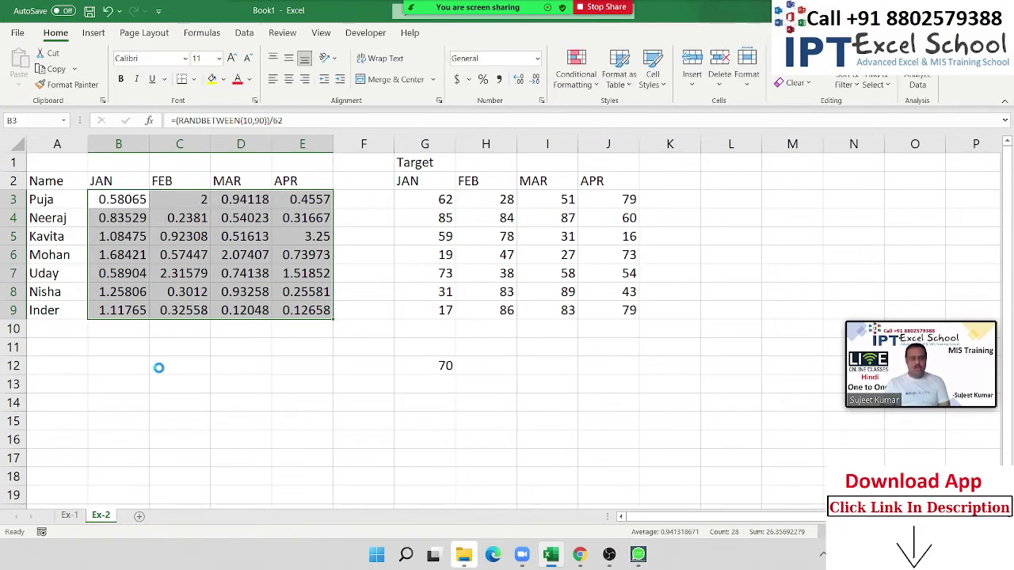
# Check B4's formula and enter 16 in B3.
pyautogui.click(419, 203)
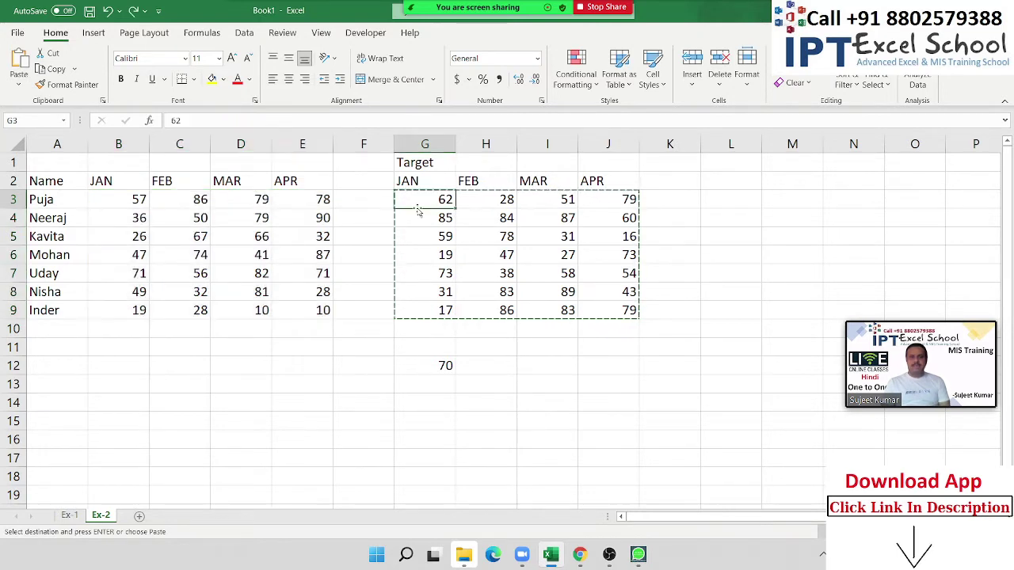
pyautogui.click(143, 214)
pyautogui.moveTo(118, 199); pyautogui.dragTo(293, 289)
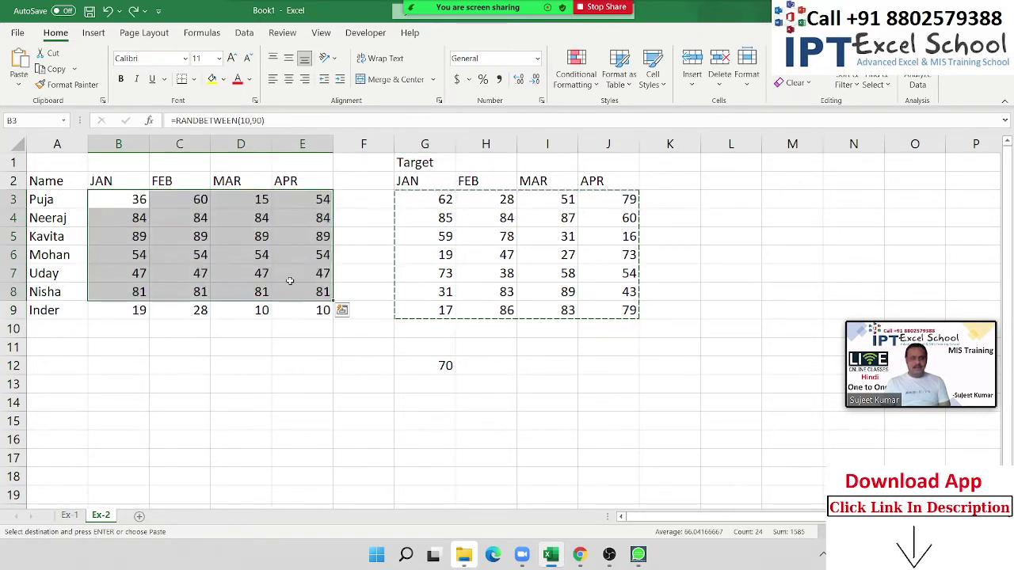
pyautogui.write('16')
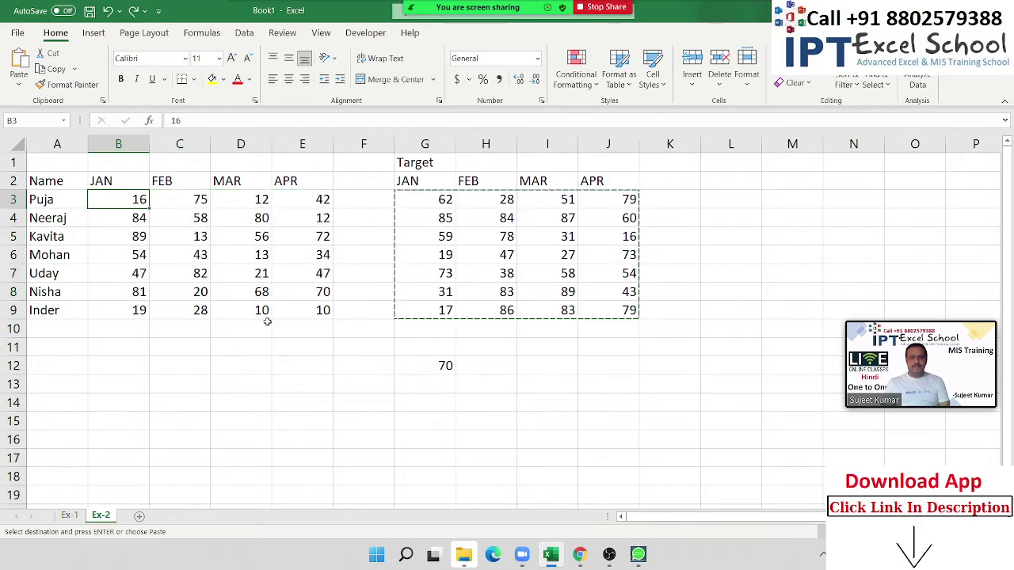
# Rebuild G3 as =RANDBETWEEN(10,90), recalculate G3:J9 with F9, and copy the block.
pyautogui.click(434, 199)
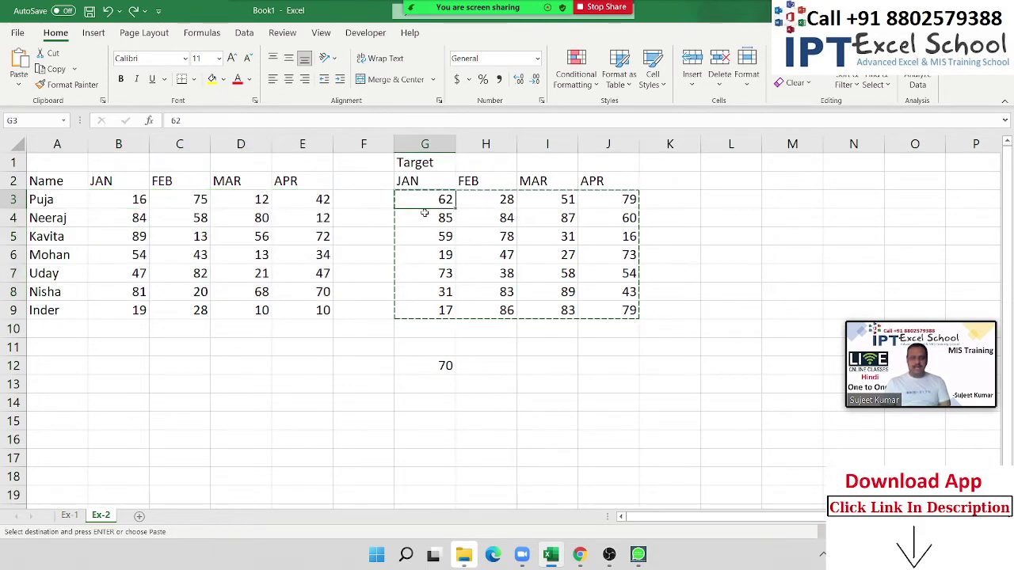
pyautogui.write('=ra')
pyautogui.press('Down')
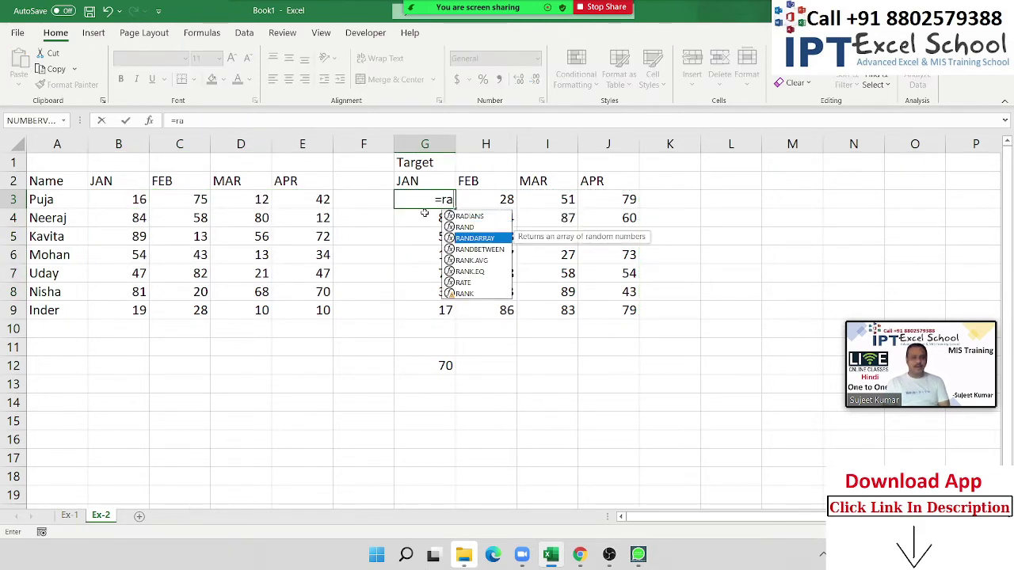
pyautogui.press('Down')
pyautogui.press('Tab')
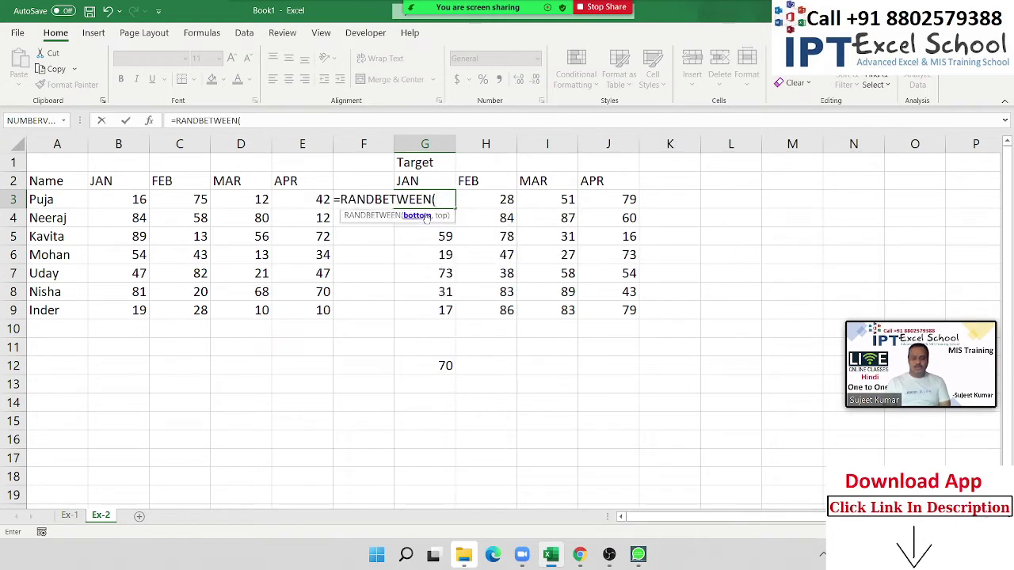
pyautogui.write('10,90)')
pyautogui.press('Return')
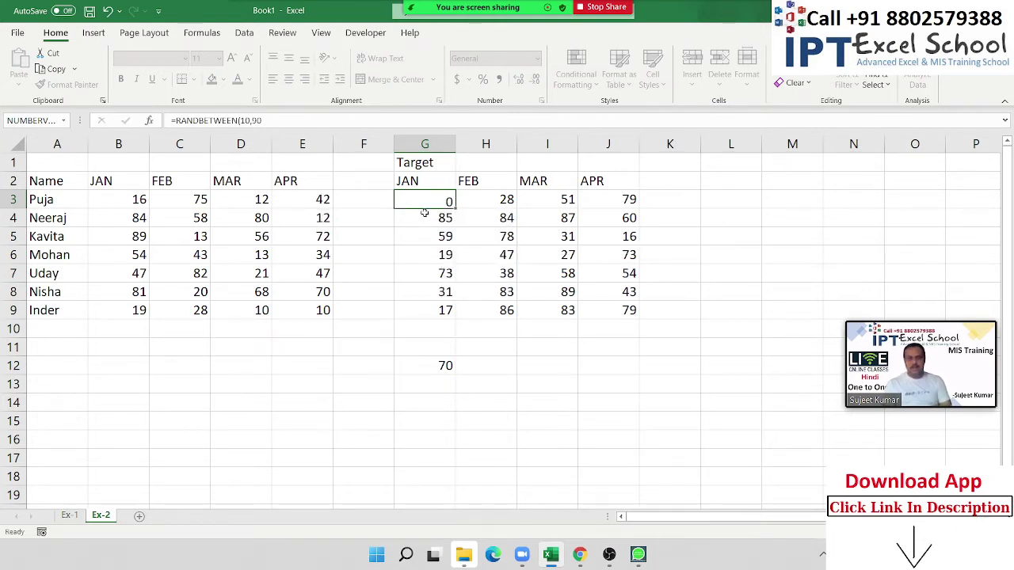
pyautogui.moveTo(439, 199); pyautogui.dragTo(601, 309)
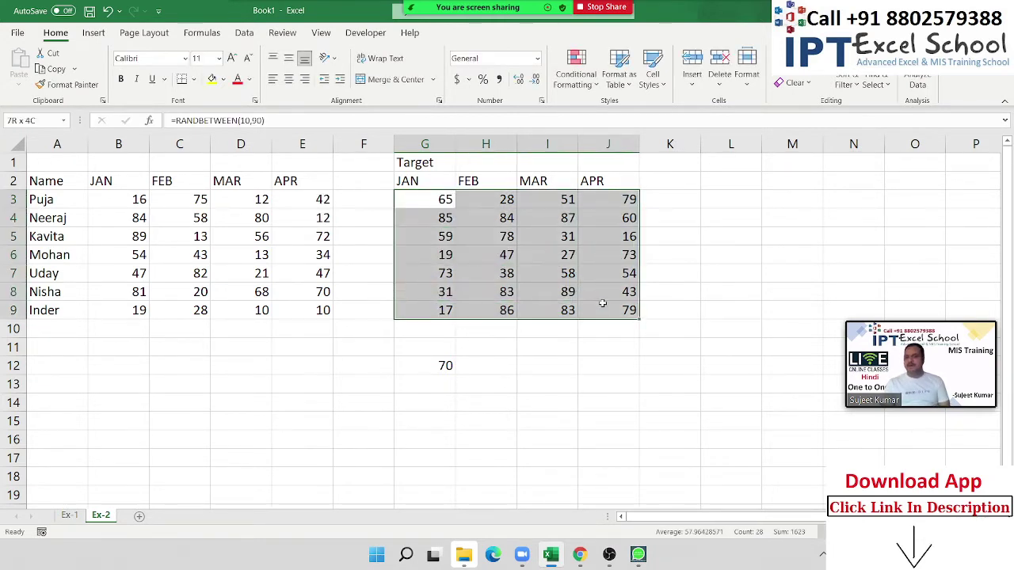
pyautogui.press('F9')
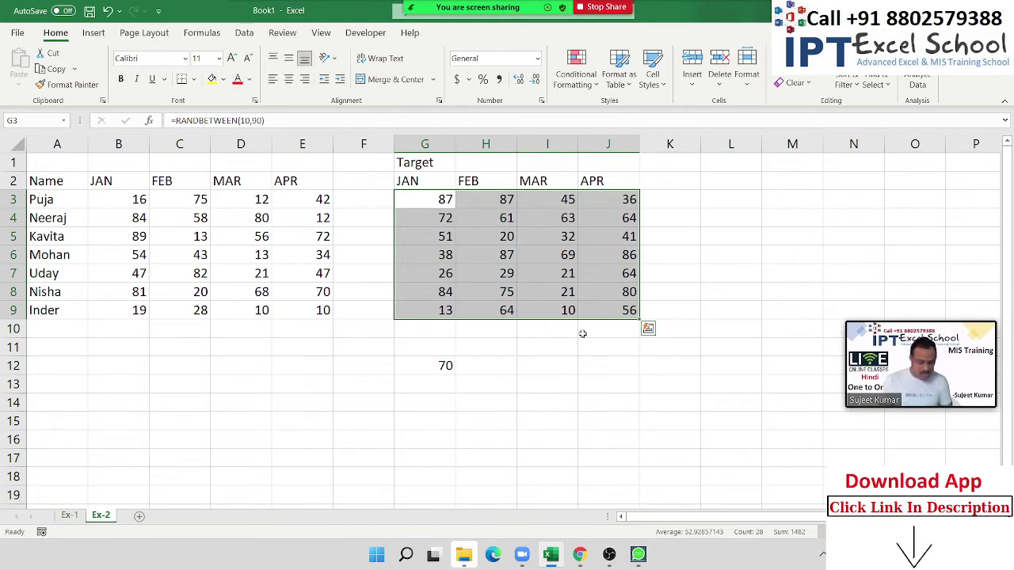
pyautogui.hotkey('ctrl', 'c')
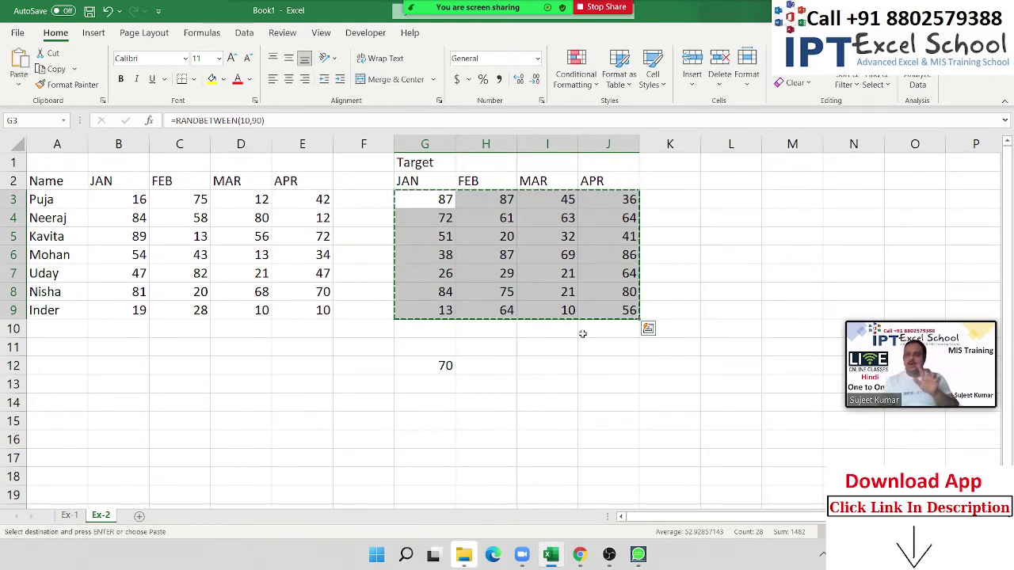
# Try a Divide paste of the targets over B3:E9, check the results, then undo it.
pyautogui.rightClick(136, 200)
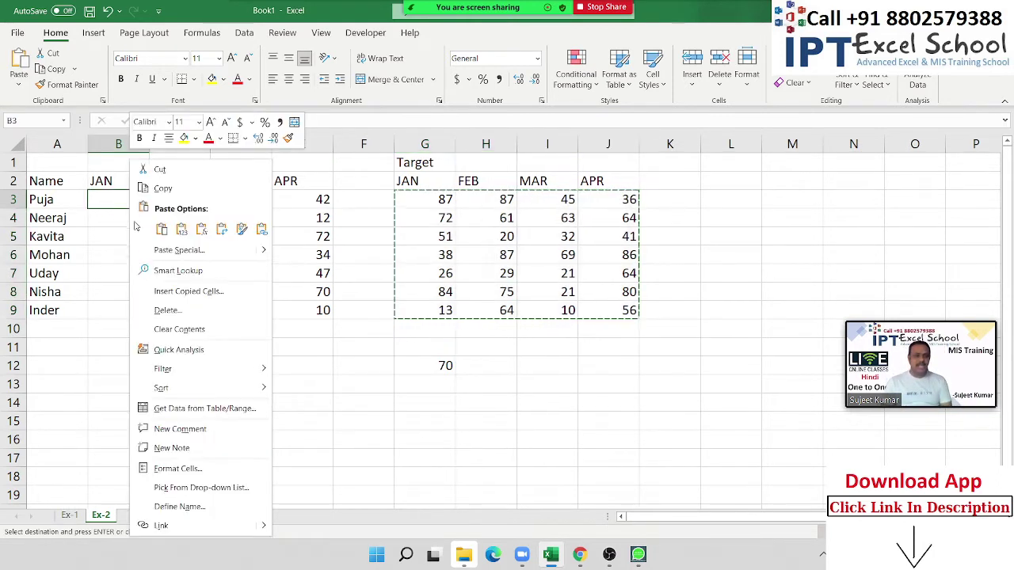
pyautogui.press('Escape')
pyautogui.hotkey('ctrl', 'alt', 'v')
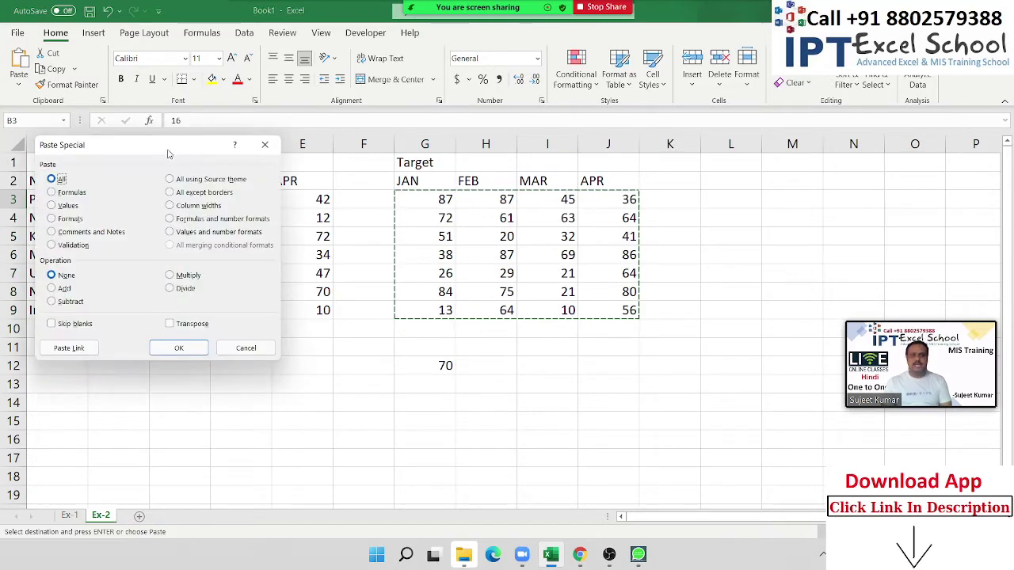
pyautogui.moveTo(168, 136); pyautogui.dragTo(687, 109)
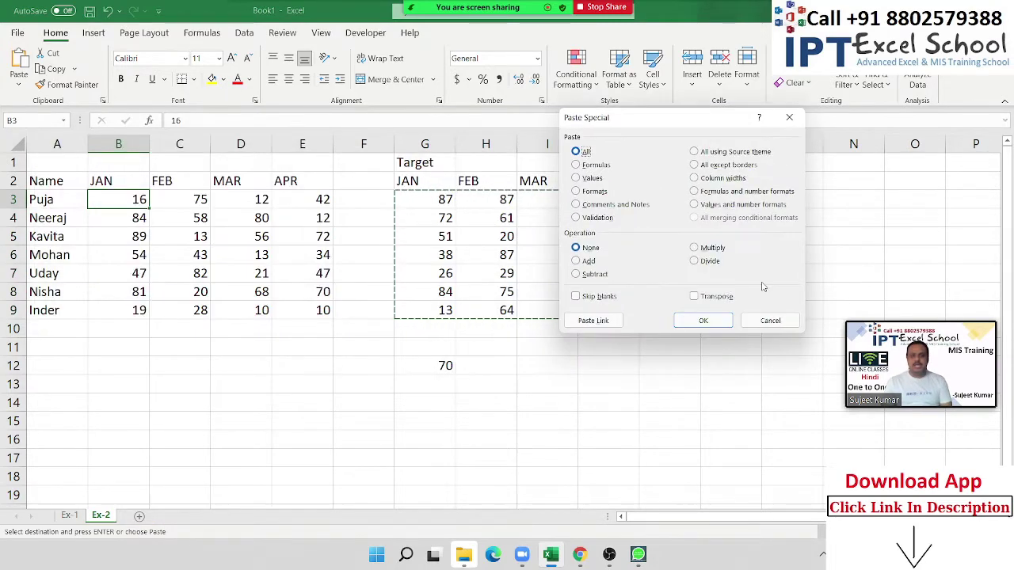
pyautogui.click(704, 266)
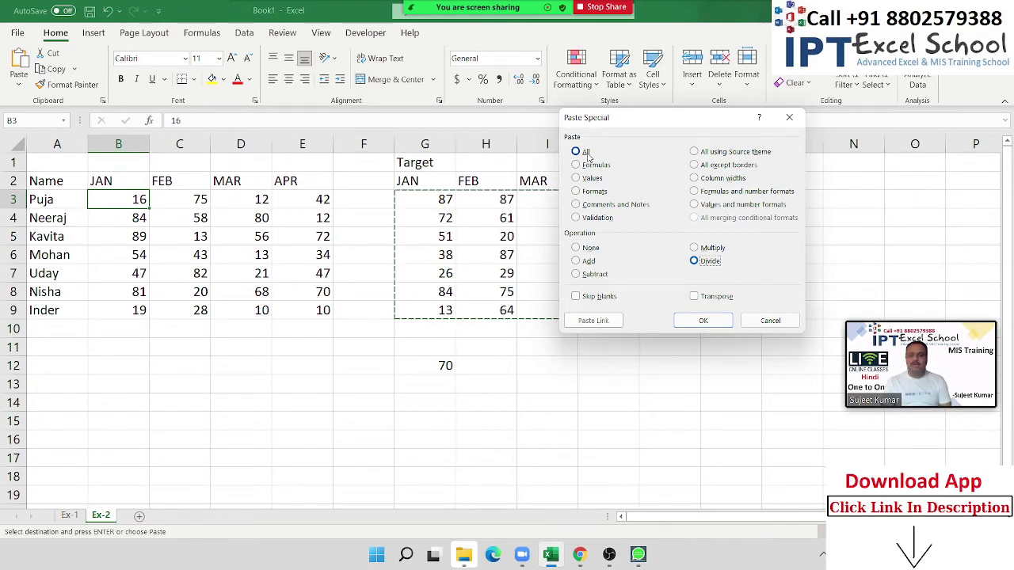
pyautogui.click(703, 321)
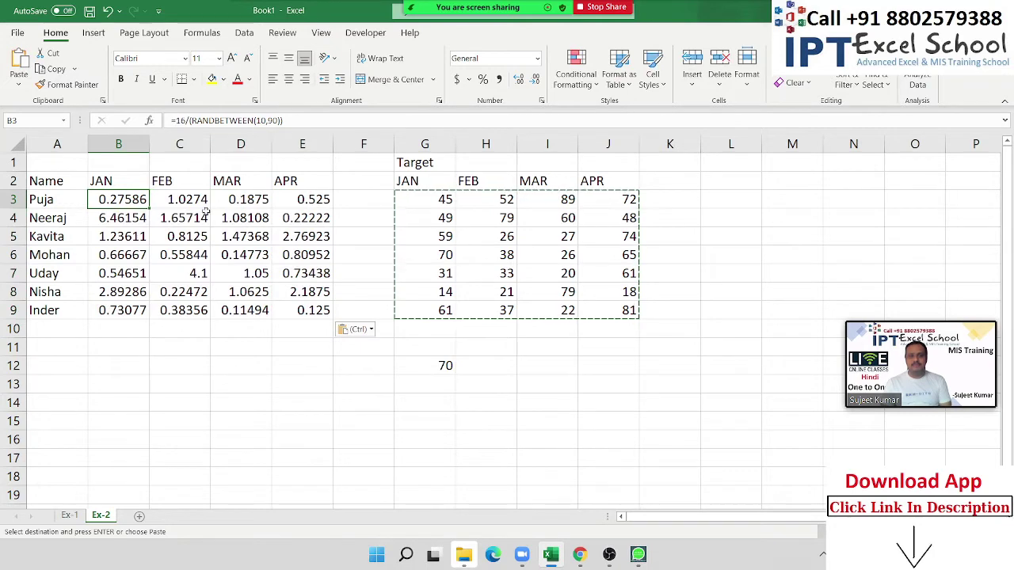
pyautogui.click(204, 216)
pyautogui.click(295, 294)
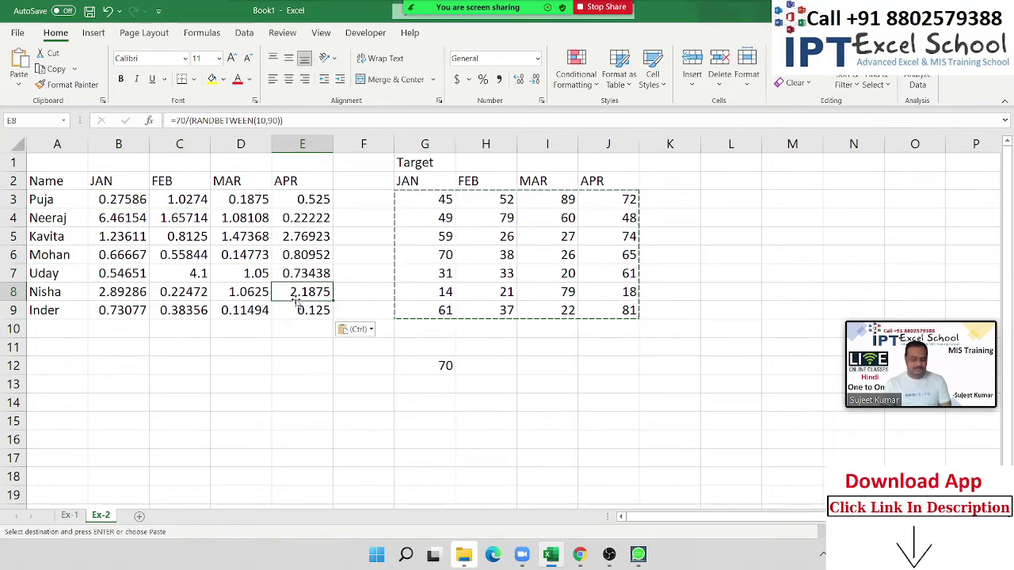
pyautogui.hotkey('ctrl', 'z')
# Paste the target values into B3:E9 as values only and add a new blank sheet.
pyautogui.rightClick(138, 207)
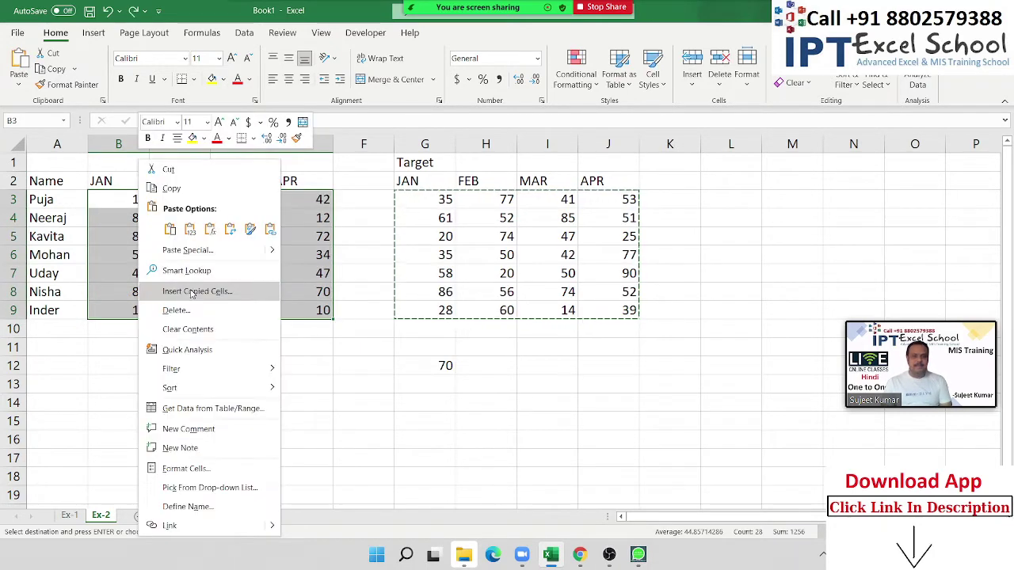
pyautogui.click(187, 252)
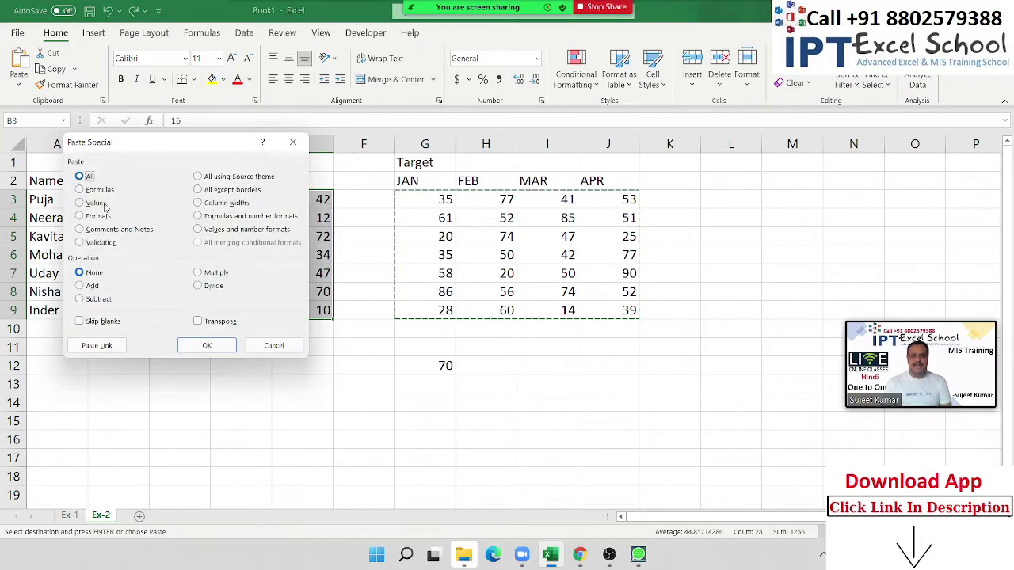
pyautogui.click(104, 205)
pyautogui.moveTo(166, 151); pyautogui.dragTo(636, 224)
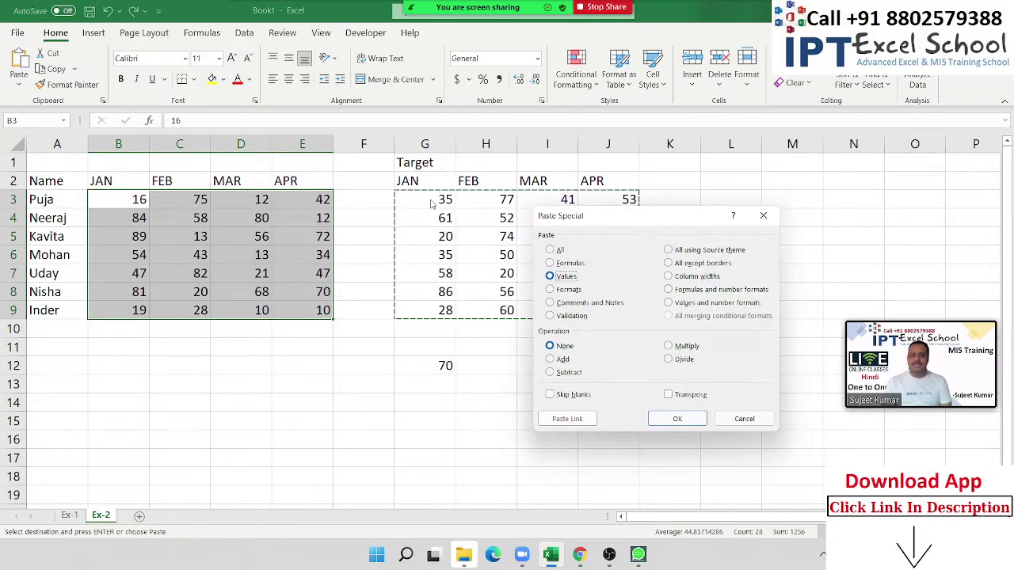
pyautogui.click(665, 424)
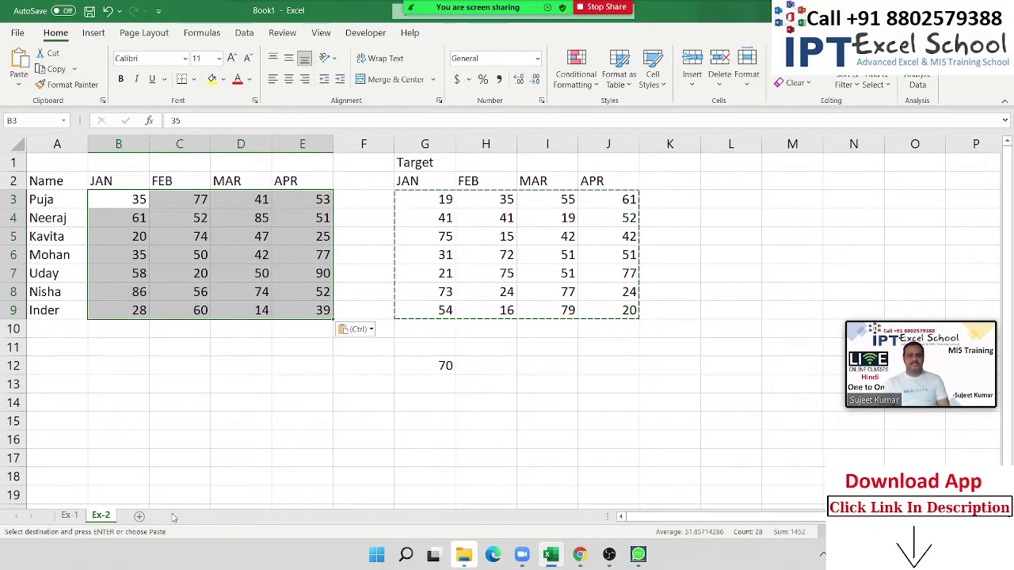
pyautogui.click(142, 517)
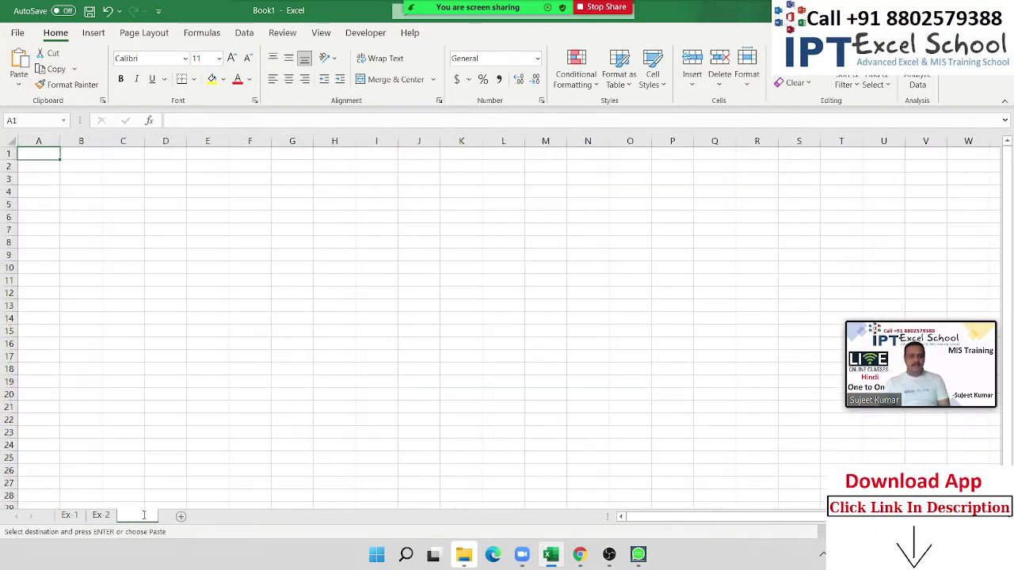
# Rename the new sheet tab to Ex-3 after the name Ex-1 is rejected as taken.
pyautogui.doubleClick(144, 516)
pyautogui.write('Ex-1')
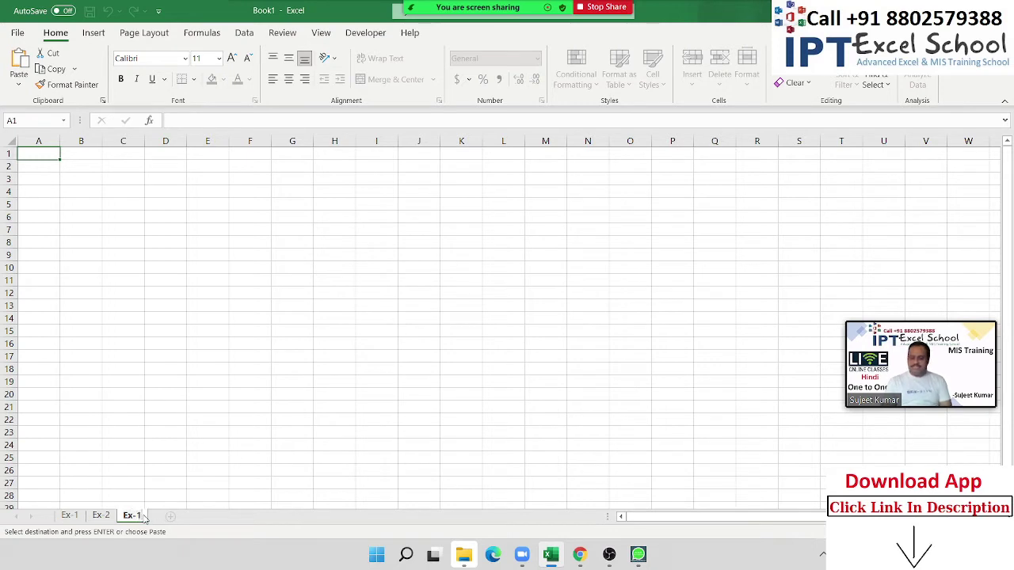
pyautogui.press('Return')
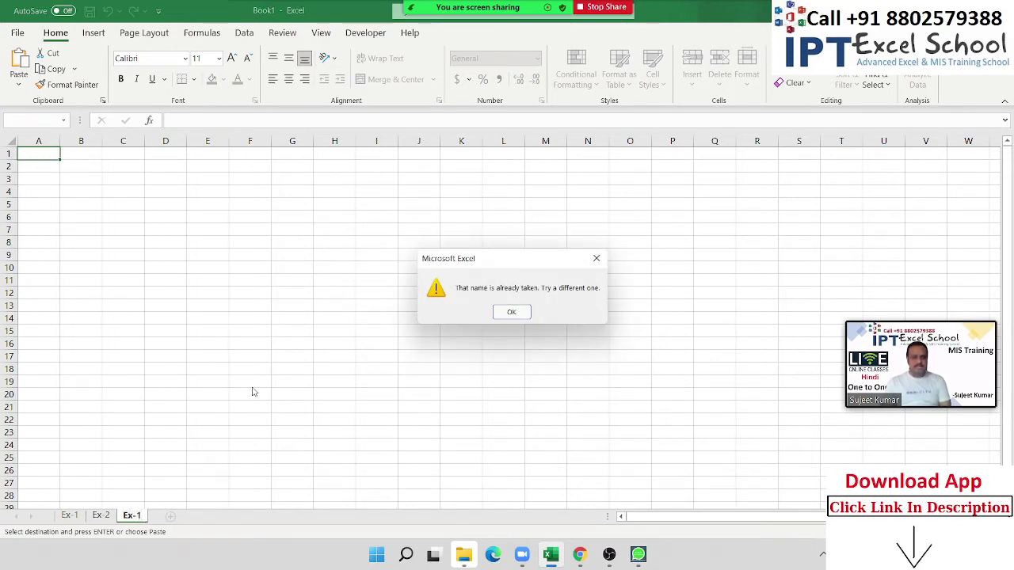
pyautogui.press('Return')
pyautogui.press('Return')
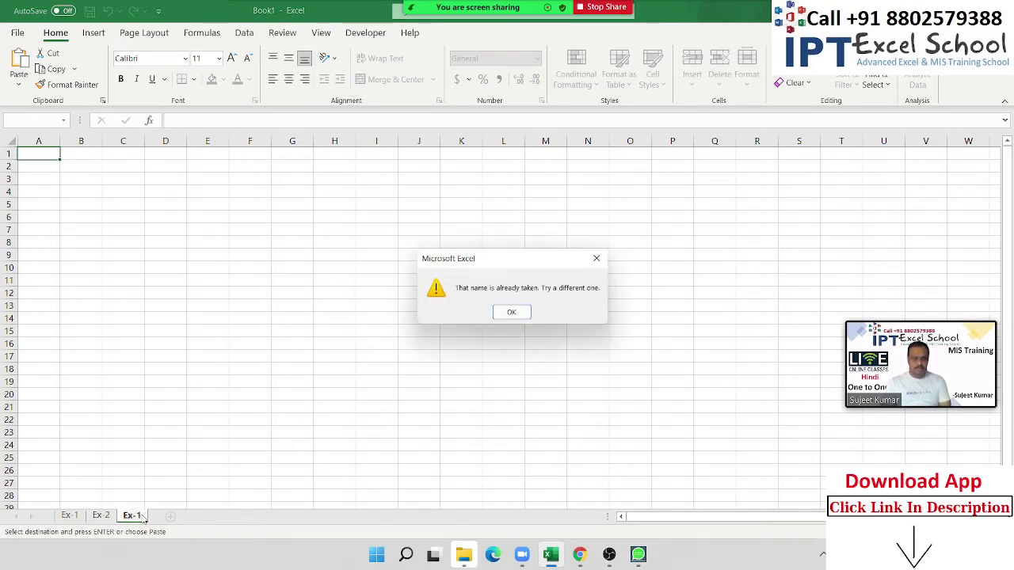
pyautogui.press('Return')
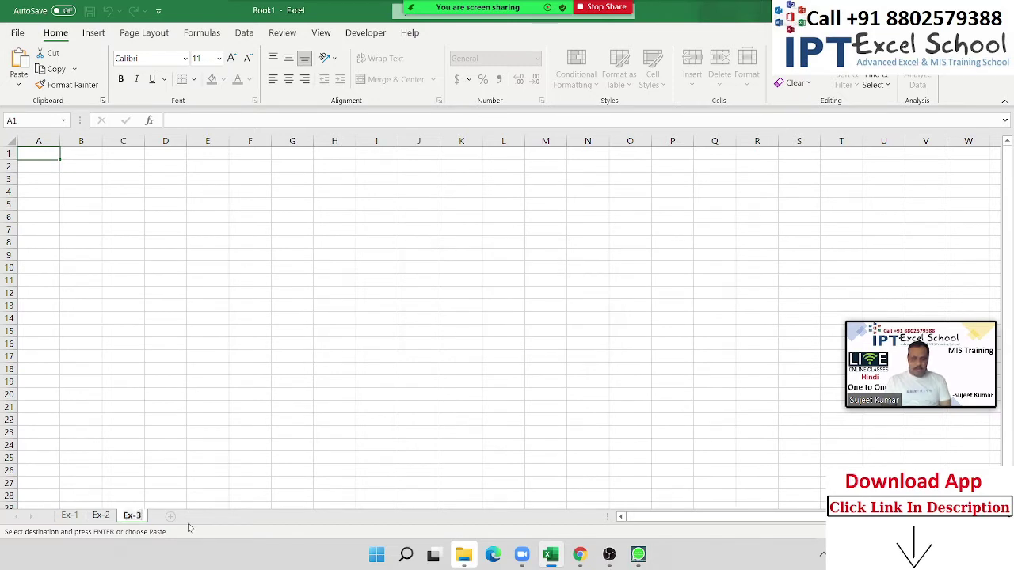
pyautogui.click(167, 347)
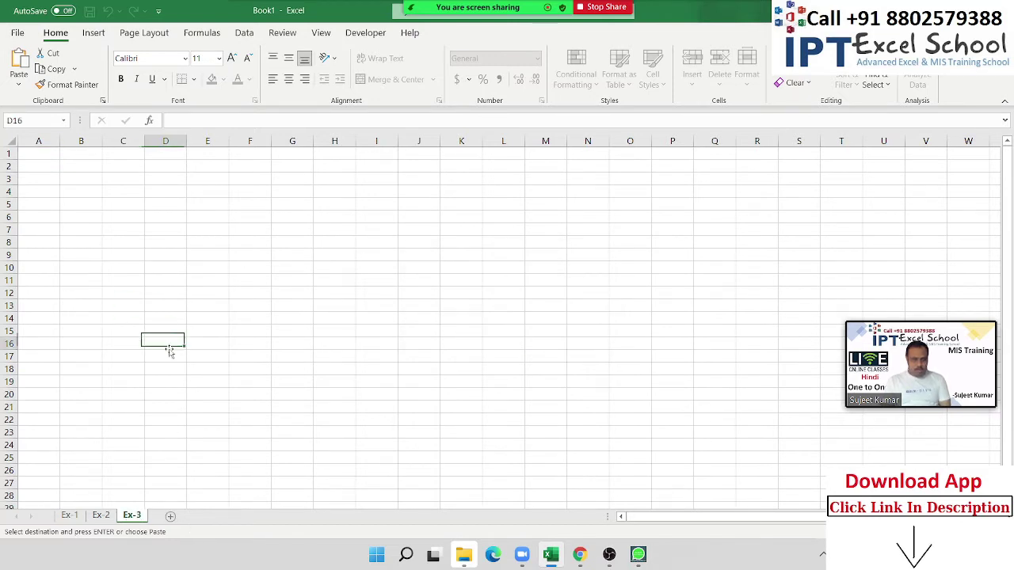
# Enter =RANDBETWEEN(10,90) in A1 and fill it down to A30.
pyautogui.click(50, 158)
pyautogui.write('=ra')
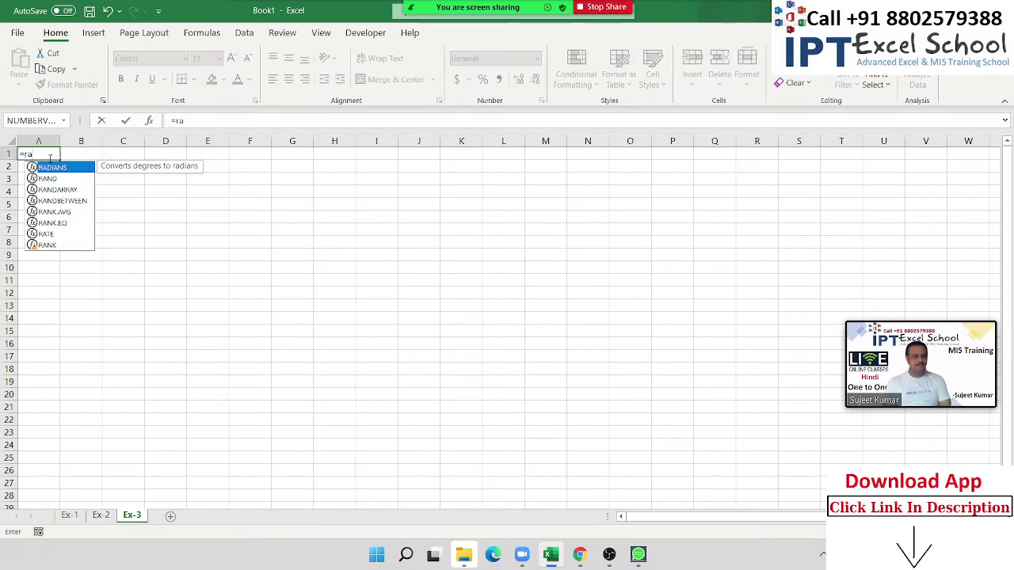
pyautogui.press('Down')
pyautogui.press('Down')
pyautogui.press('Down')
pyautogui.press('Tab')
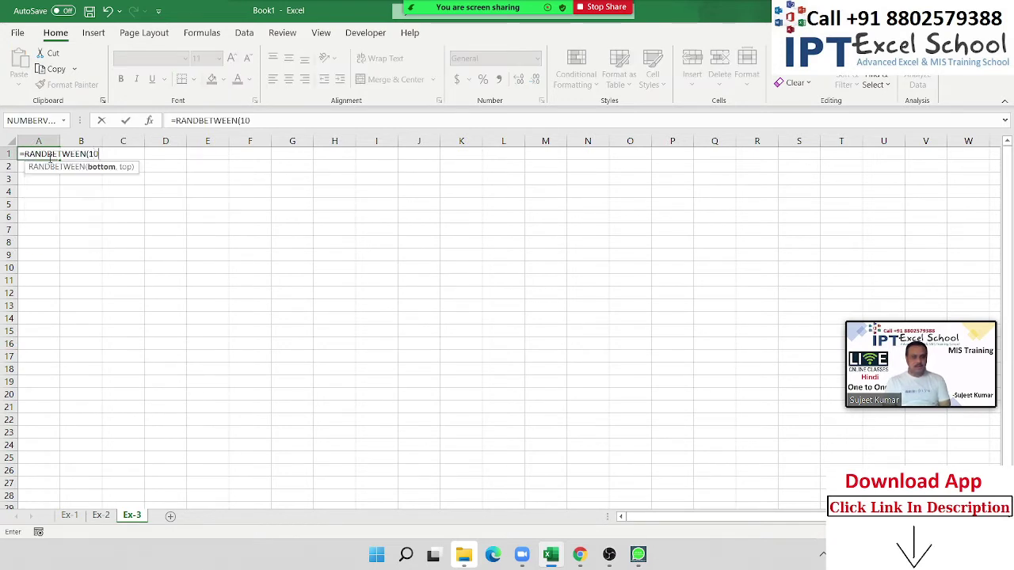
pyautogui.write(',90')
pyautogui.press('Return')
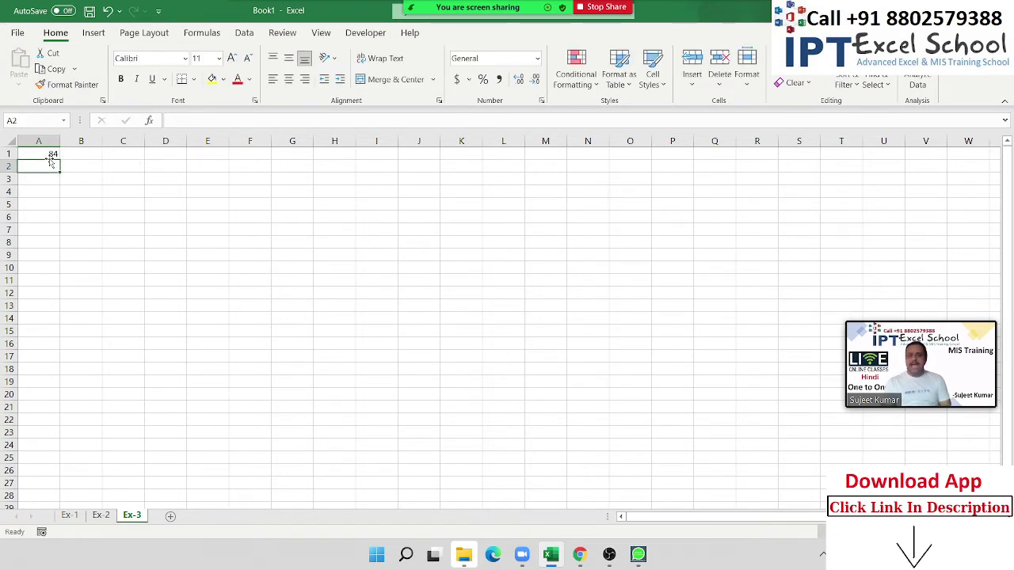
pyautogui.moveTo(48, 154); pyautogui.dragTo(48, 516)
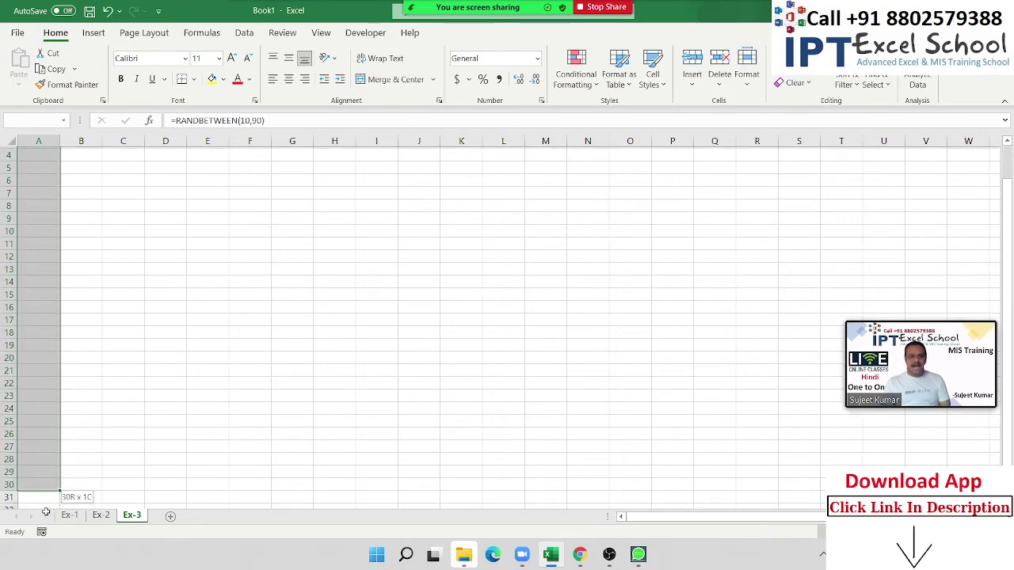
pyautogui.hotkey('ctrl', 'd')
# Paste A1:A30 back as plain values, then select B2.
pyautogui.hotkey('ctrl', 'c')
pyautogui.scroll(2, 48, 317)
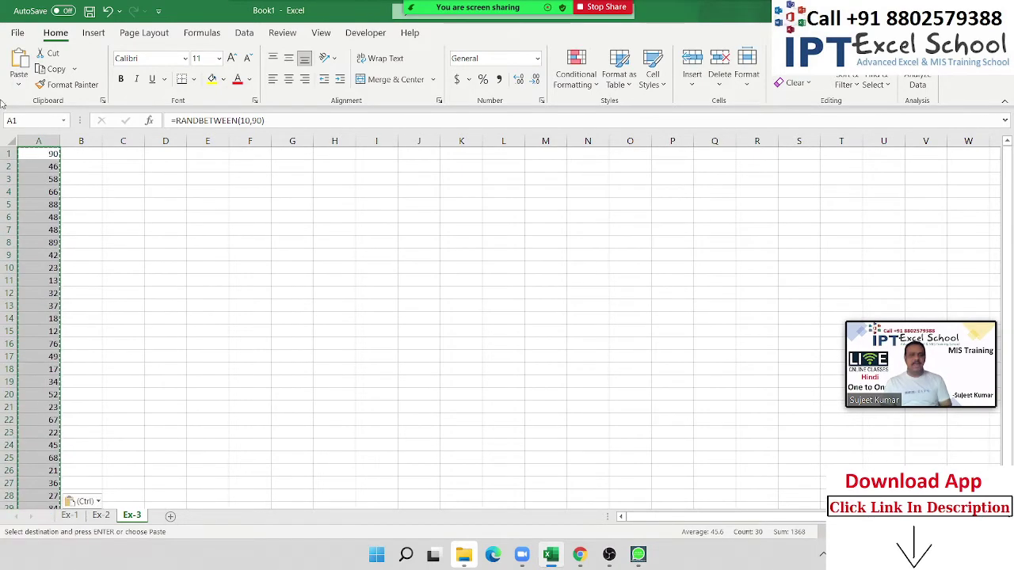
pyautogui.click(18, 83)
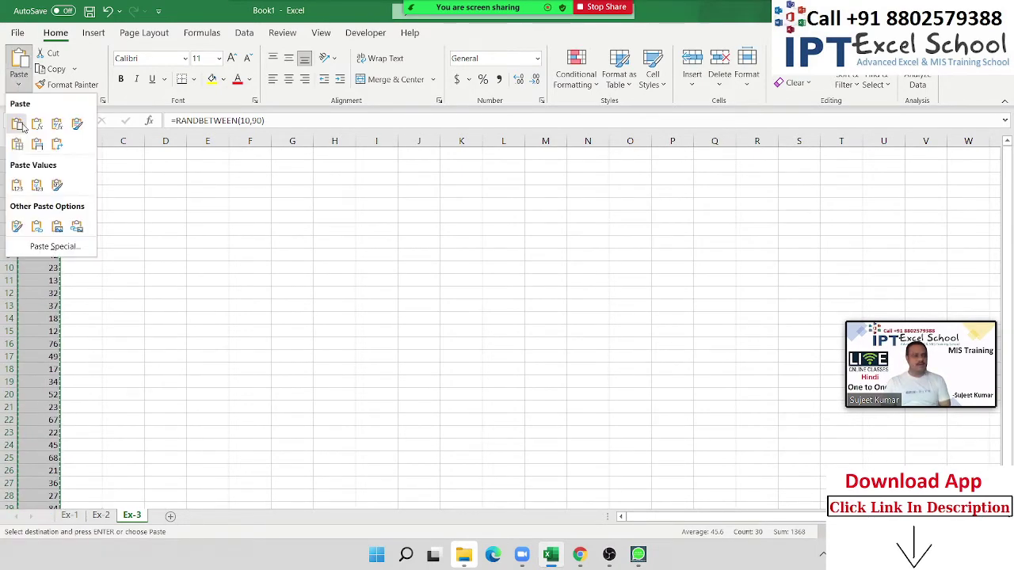
pyautogui.click(17, 184)
pyautogui.press('Escape')
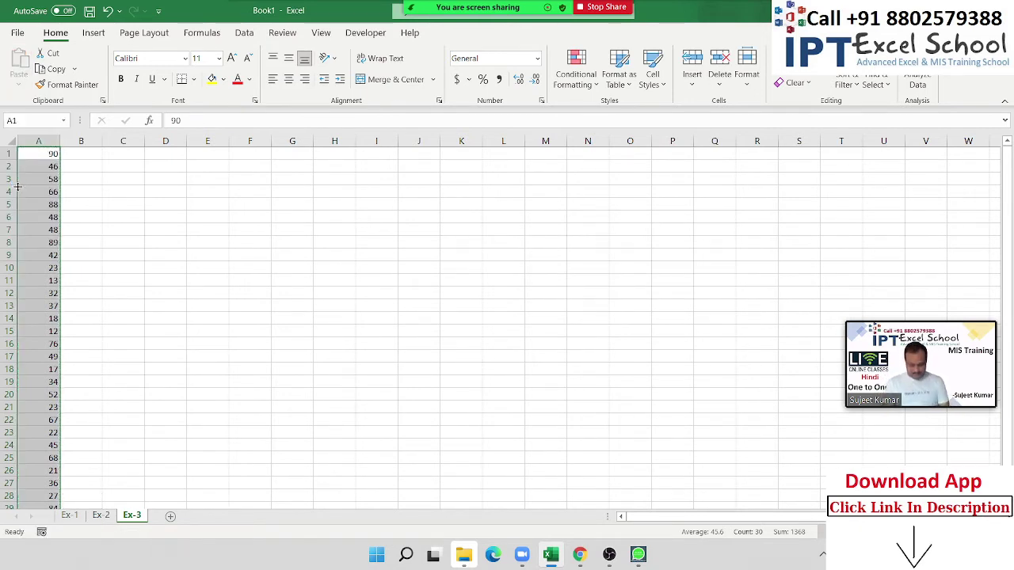
pyautogui.click(82, 167)
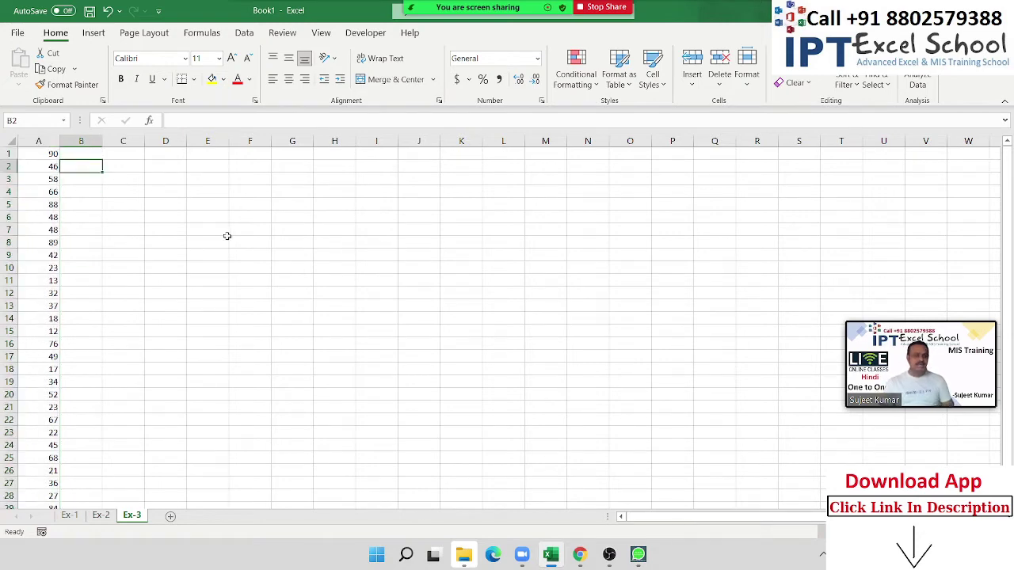
# Enter 16 in B4, 84 in B7 and 31 in B11.
pyautogui.keyDown('ctrl'); pyautogui.scroll(2, 214, 260); pyautogui.keyUp('ctrl')
pyautogui.keyDown('ctrl'); pyautogui.scroll(2, 215, 260); pyautogui.keyUp('ctrl')
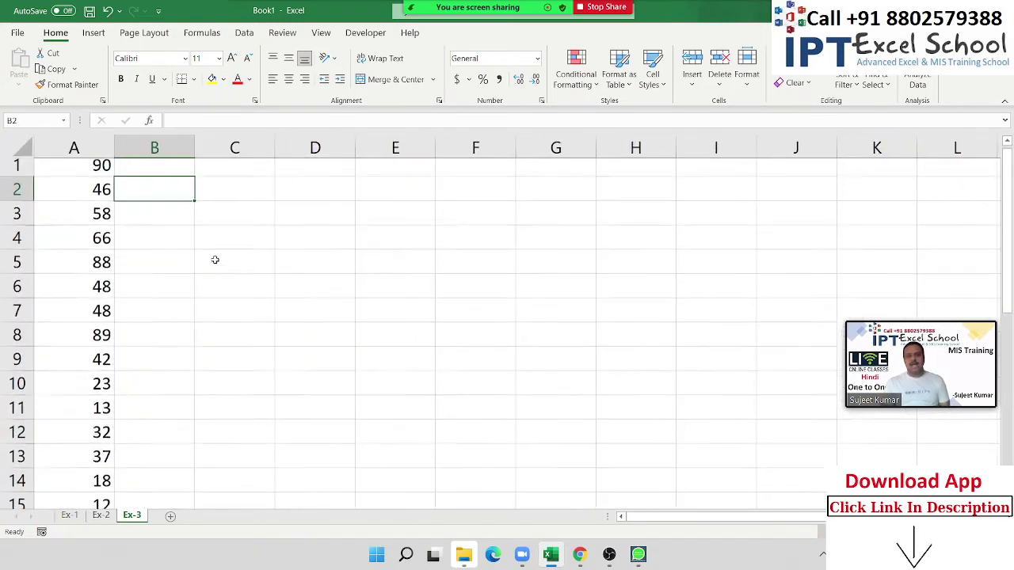
pyautogui.keyDown('ctrl'); pyautogui.scroll(2, 214, 259); pyautogui.keyUp('ctrl')
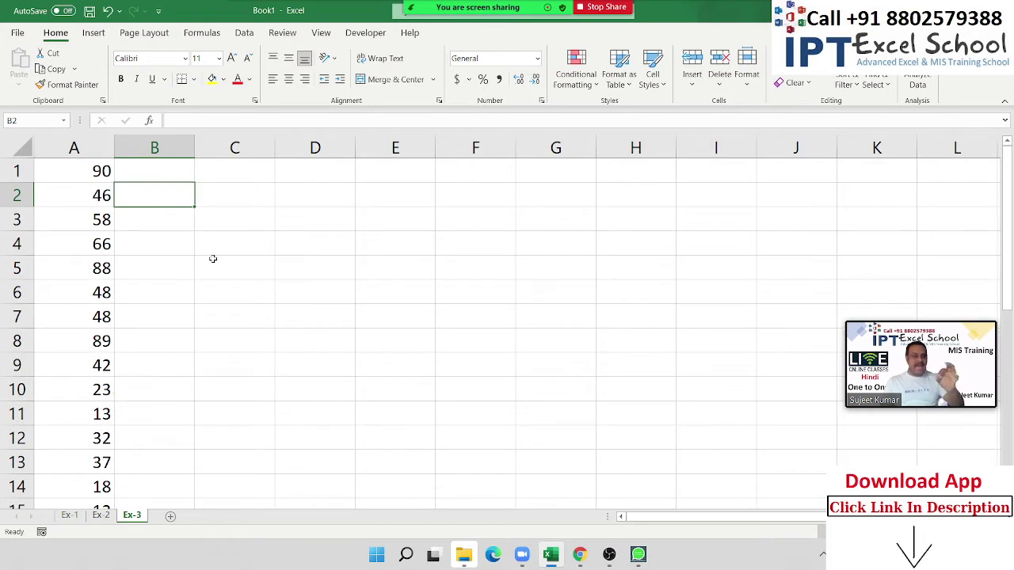
pyautogui.click(162, 244)
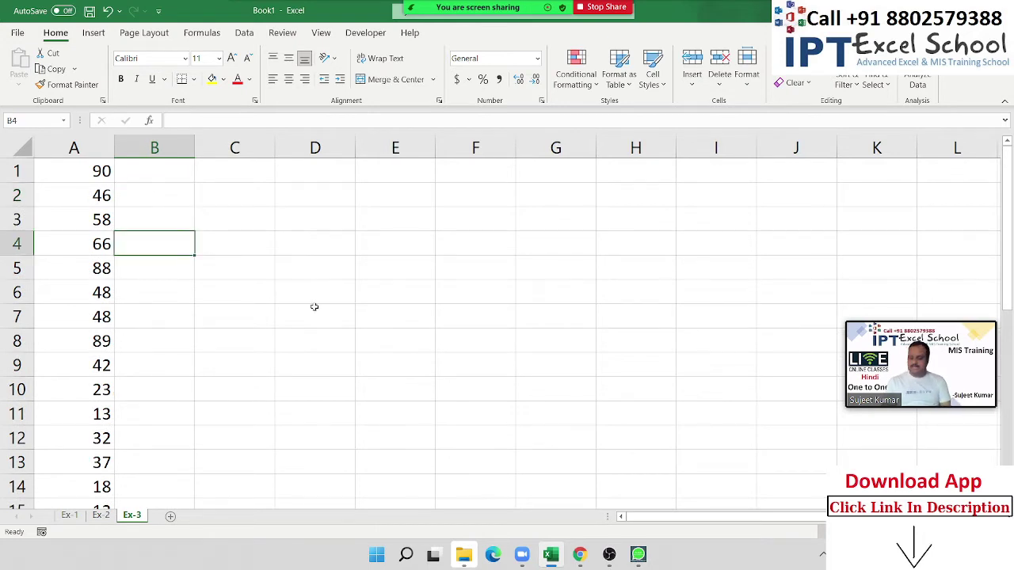
pyautogui.write('16')
pyautogui.press('Return')
pyautogui.press('Down')
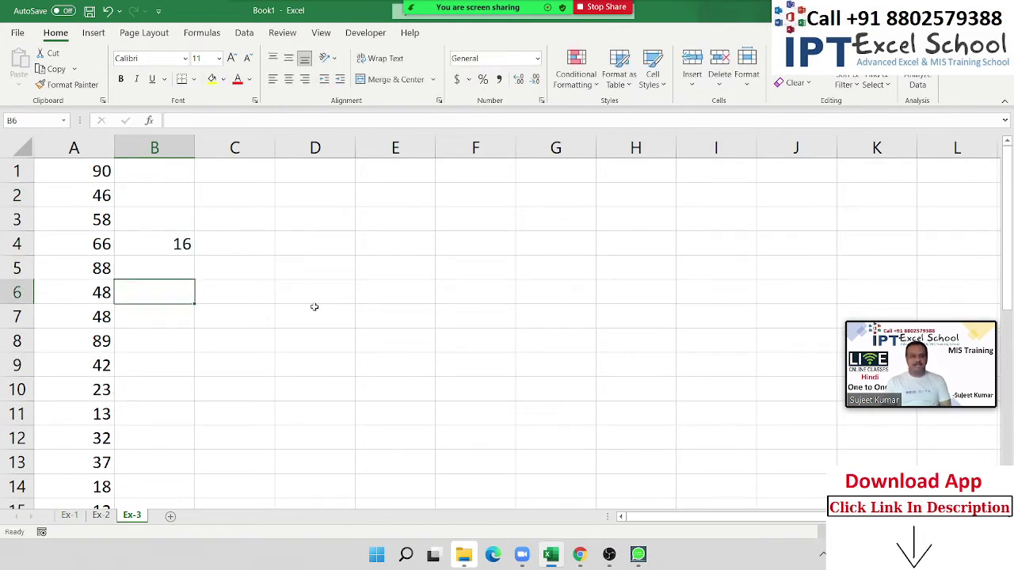
pyautogui.press('Down')
pyautogui.press('Down')
pyautogui.press('Up')
pyautogui.write('84')
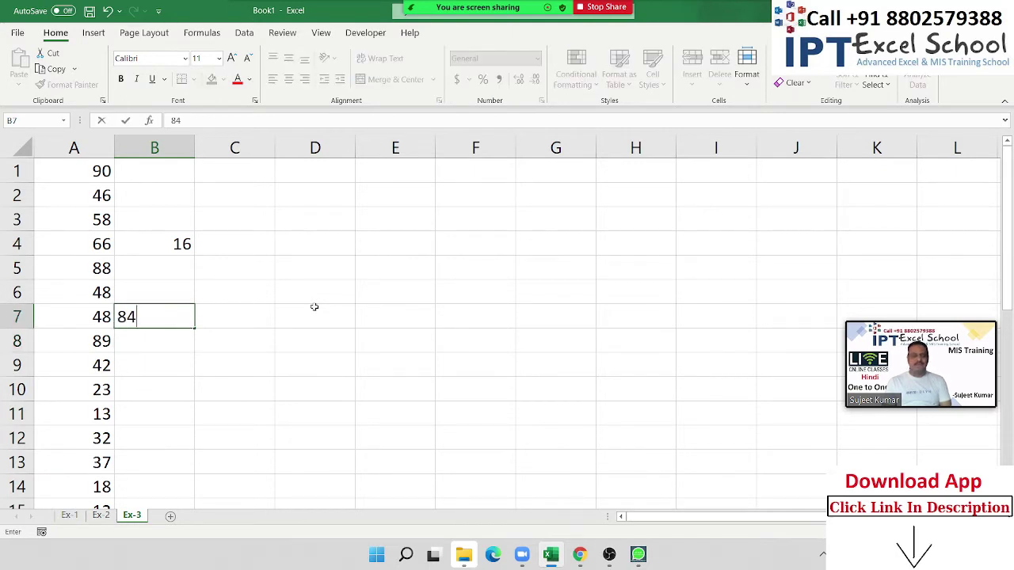
pyautogui.press('Return')
pyautogui.press('Down')
pyautogui.press('Down')
# Enter 71 in B18 and 86 in B25.
pyautogui.press('Down')
pyautogui.press('Down')
pyautogui.press('Up')
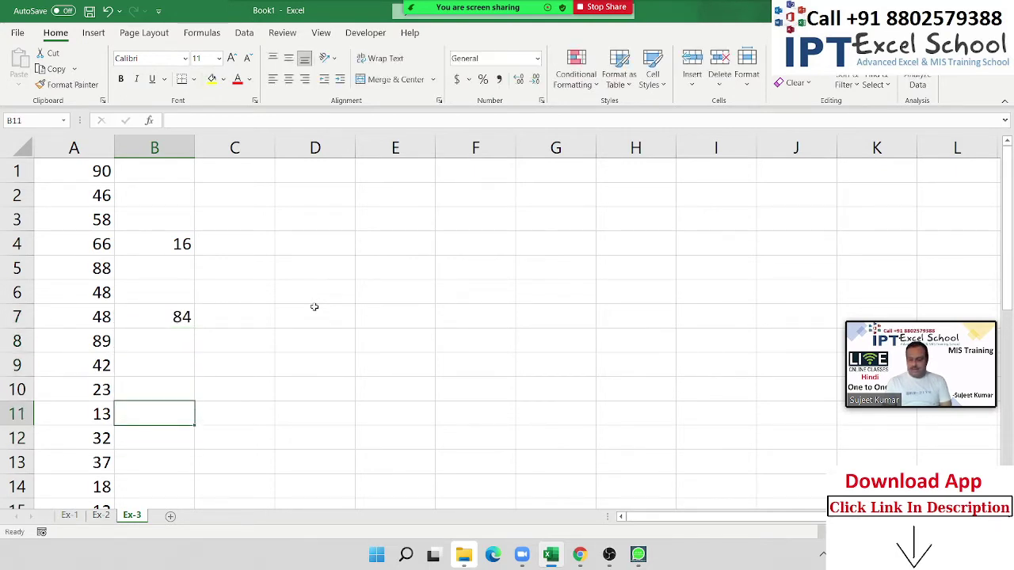
pyautogui.write('31')
pyautogui.press('Return')
pyautogui.press('Down')
pyautogui.press('Down')
pyautogui.press('Down')
pyautogui.press('Down')
pyautogui.press('Down')
pyautogui.press('Down')
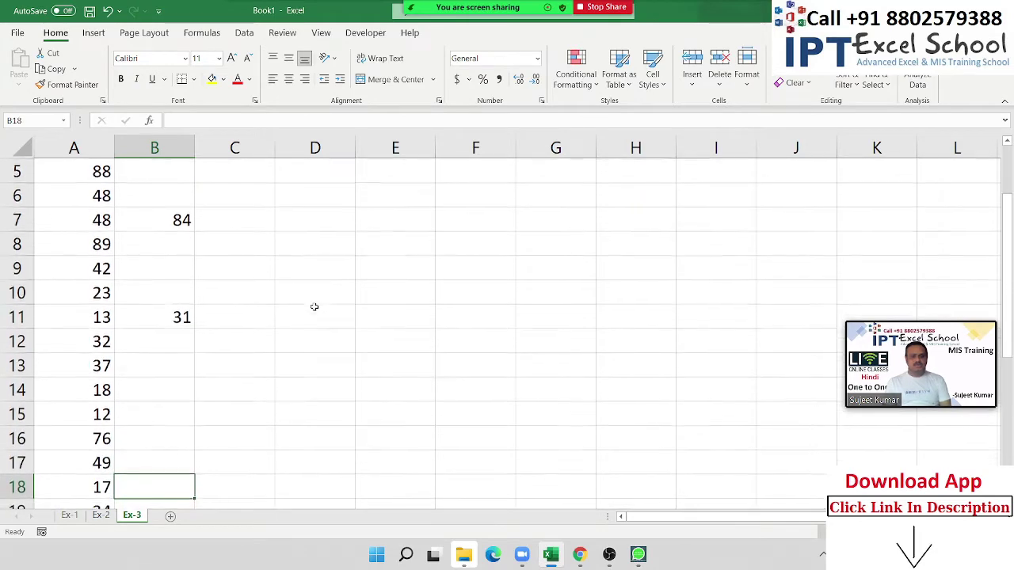
pyautogui.write('71')
pyautogui.press('Return')
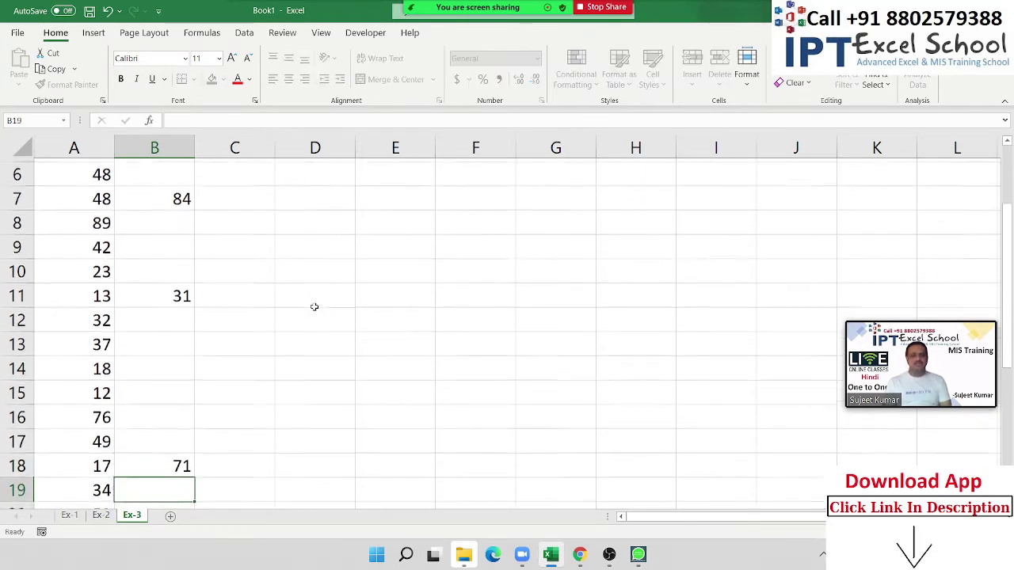
pyautogui.press('Down')
pyautogui.press('Down')
pyautogui.press('Down')
pyautogui.press('Down')
pyautogui.press('Down')
pyautogui.press('Down')
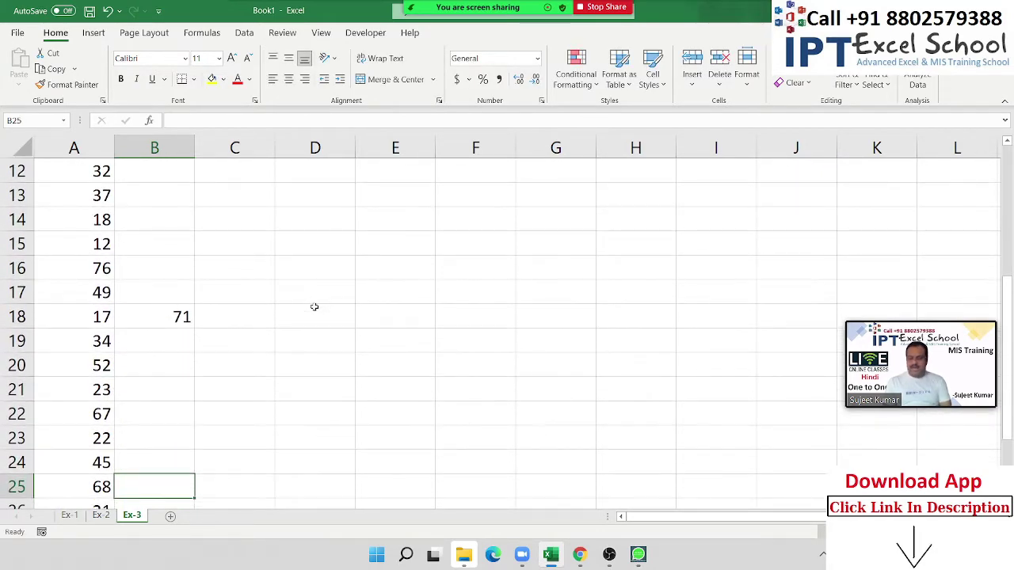
pyautogui.write('86')
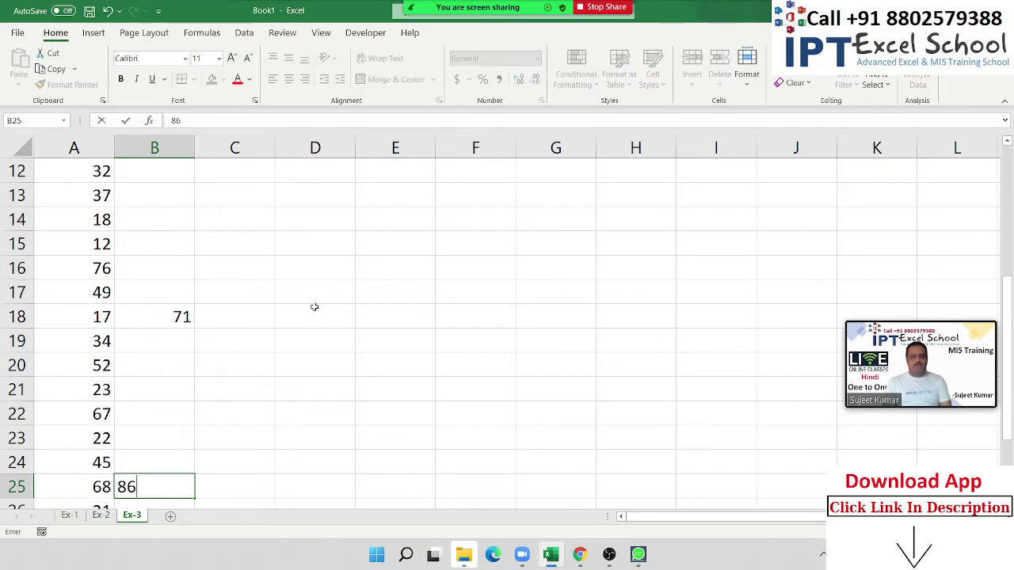
pyautogui.press('Return')
pyautogui.press('Down')
pyautogui.press('Down')
pyautogui.press('Down')
pyautogui.press('Down')
pyautogui.press('Down')
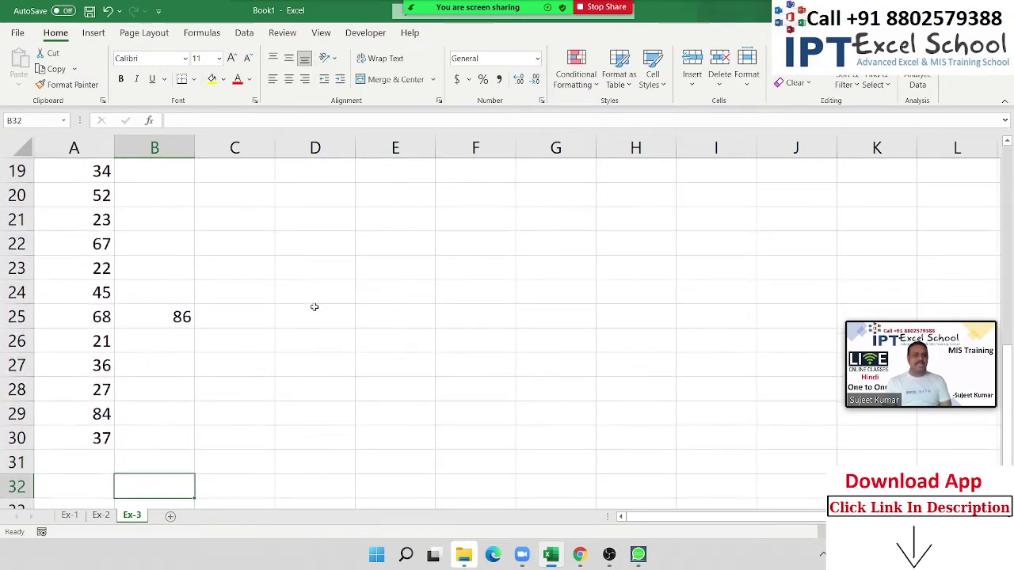
pyautogui.scroll(6, 315, 307)
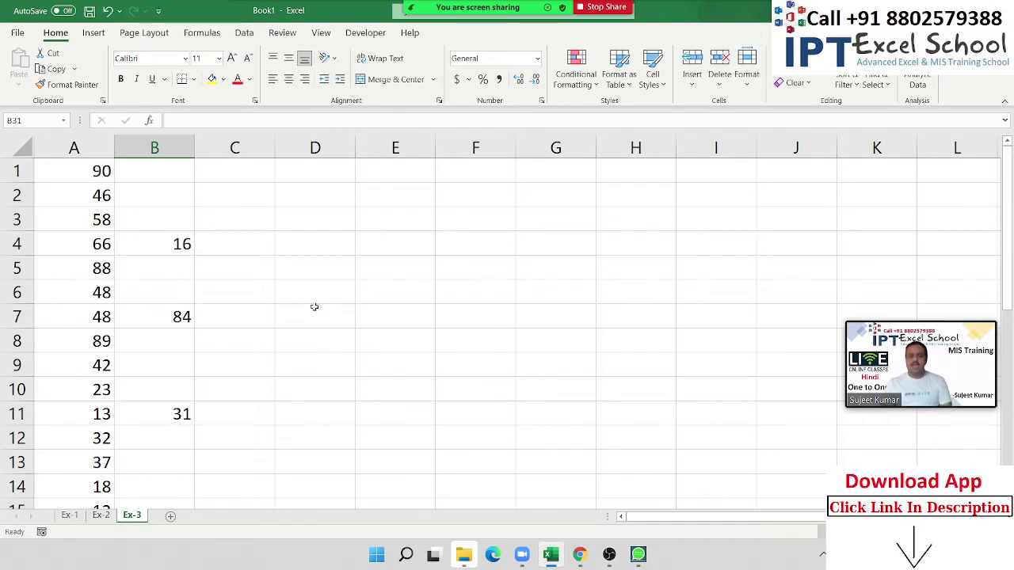
pyautogui.scroll(-2, 199, 243)
pyautogui.scroll(-6, 198, 246)
pyautogui.scroll(8, 199, 249)
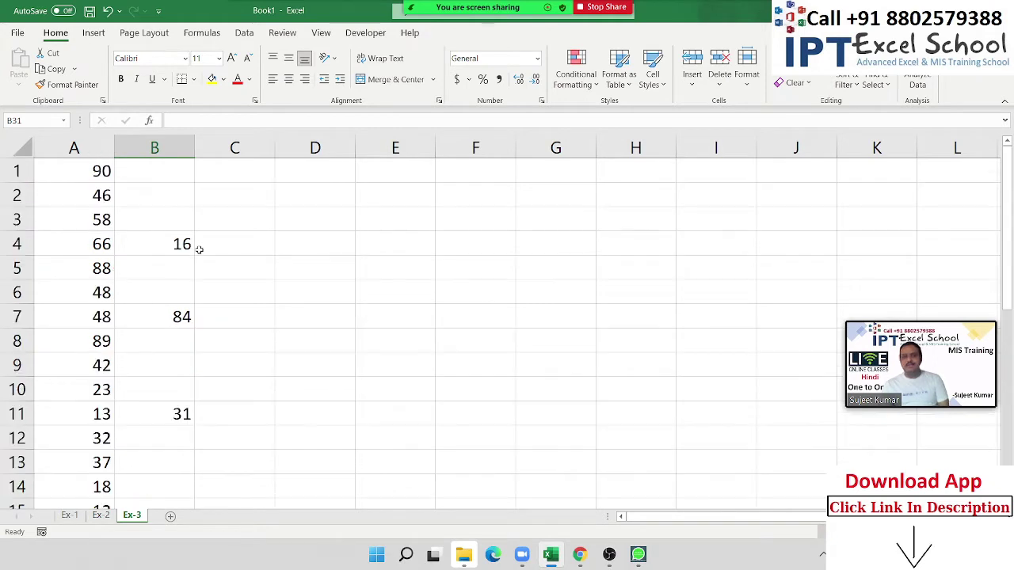
pyautogui.click(158, 236)
pyautogui.click(92, 235)
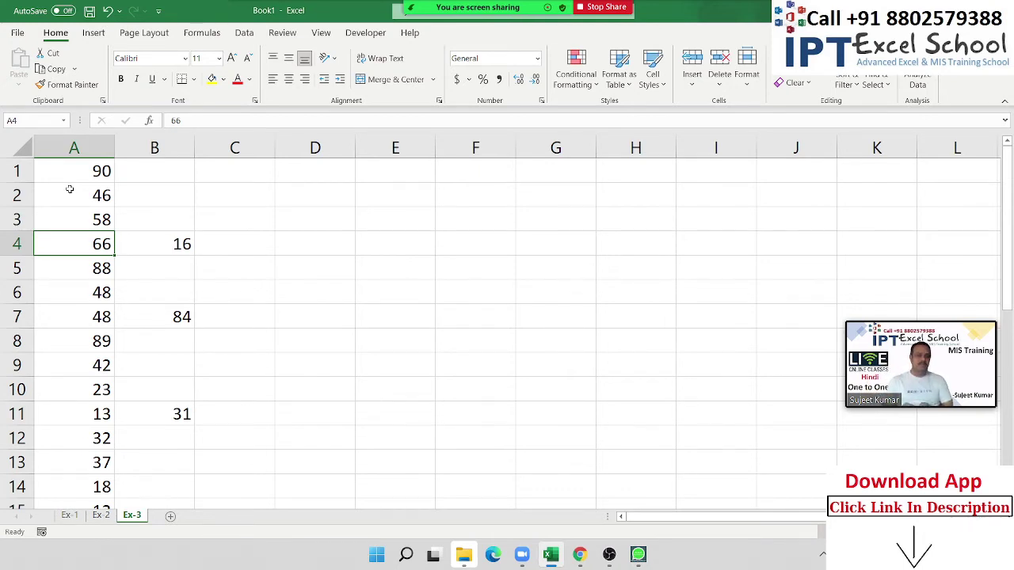
pyautogui.click(189, 244)
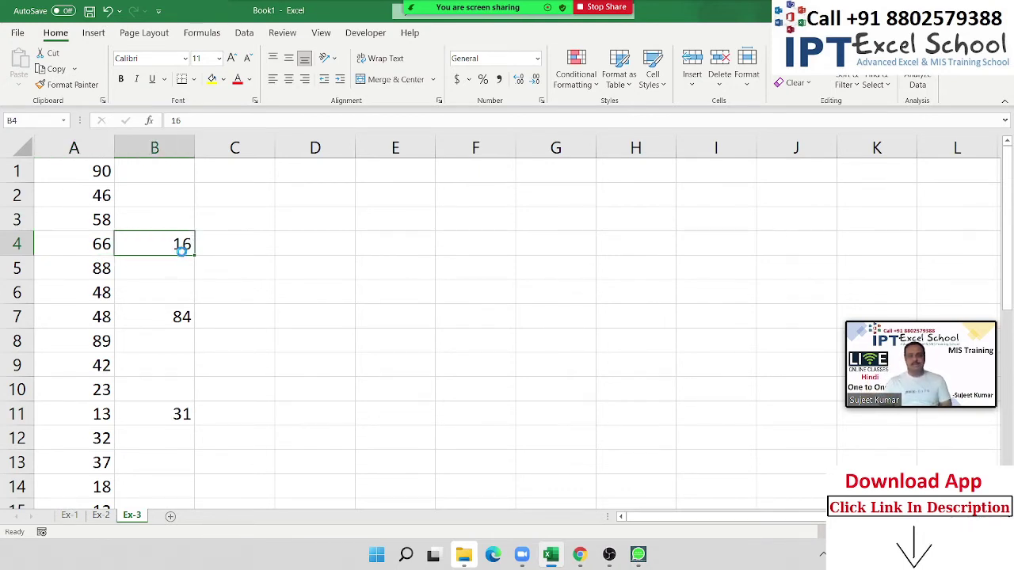
pyautogui.hotkey('ctrl', 'c')
pyautogui.click(88, 247)
pyautogui.hotkey('ctrl', 'v')
pyautogui.click(151, 296)
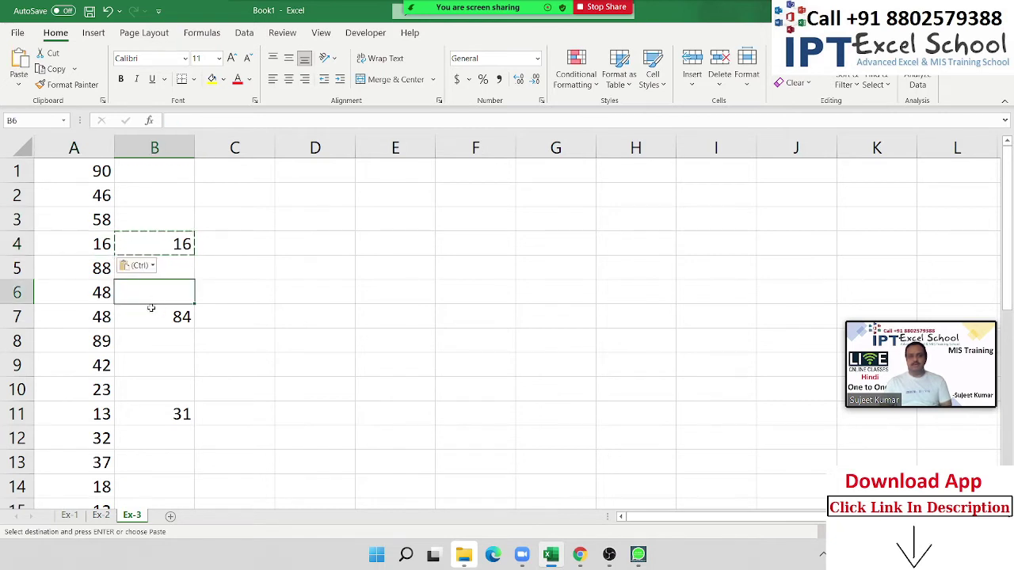
pyautogui.press('ctrl')
pyautogui.press('Escape')
pyautogui.click(147, 316)
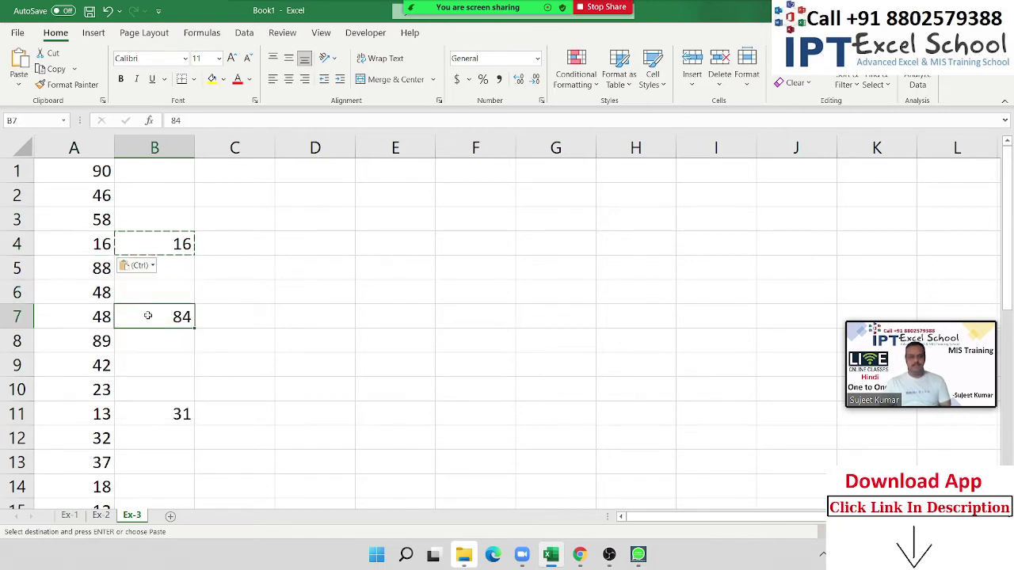
pyautogui.hotkey('ctrl', 'c')
pyautogui.click(70, 314)
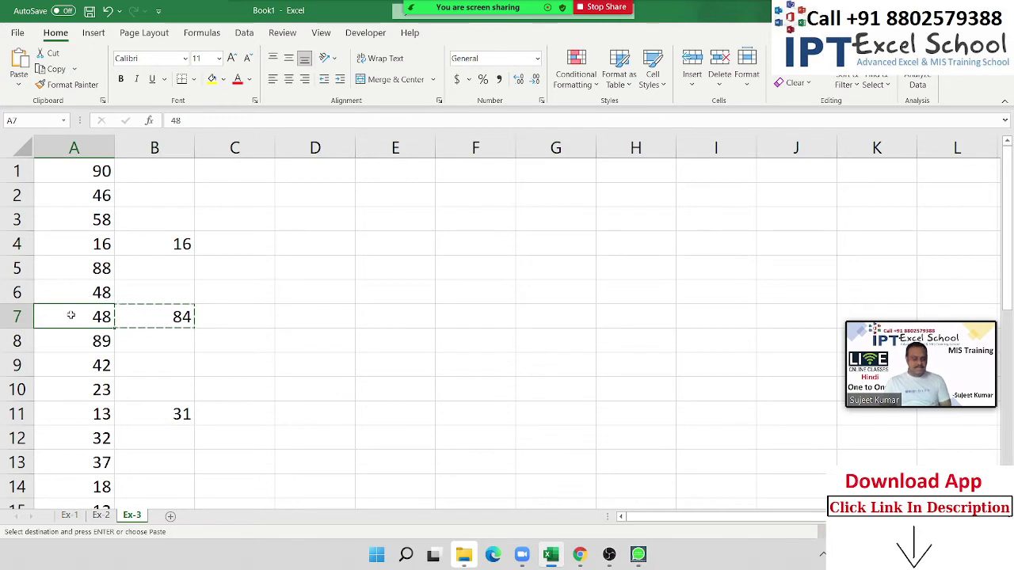
pyautogui.hotkey('ctrl', 'v')
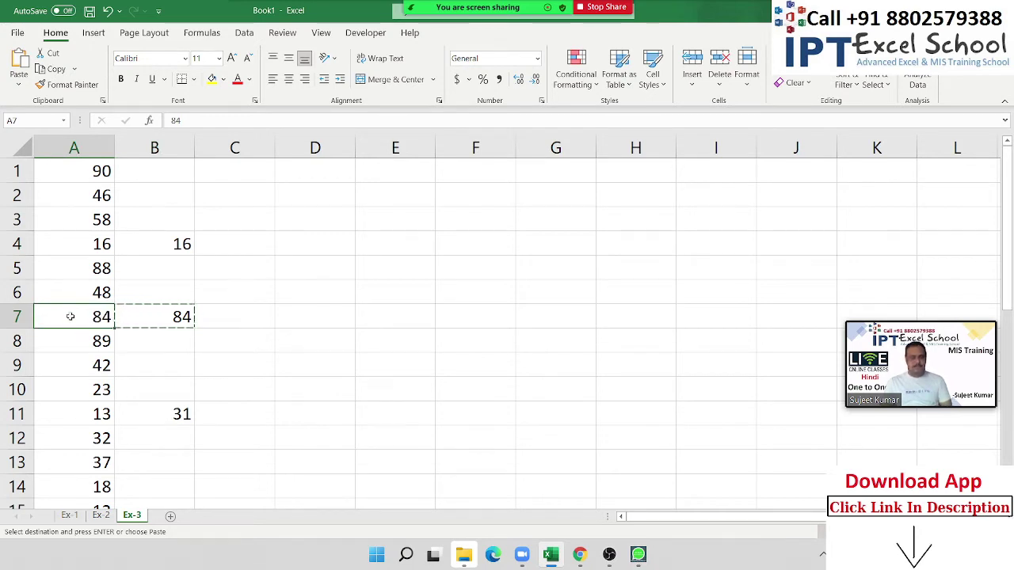
pyautogui.hotkey('ctrl', 'z')
pyautogui.hotkey('ctrl', 'z')
pyautogui.press('Escape')
# Copy column B and Paste Special it over column A with Skip blanks, filling A4, A7, A11 with 16, 84, 31.
pyautogui.click(170, 145)
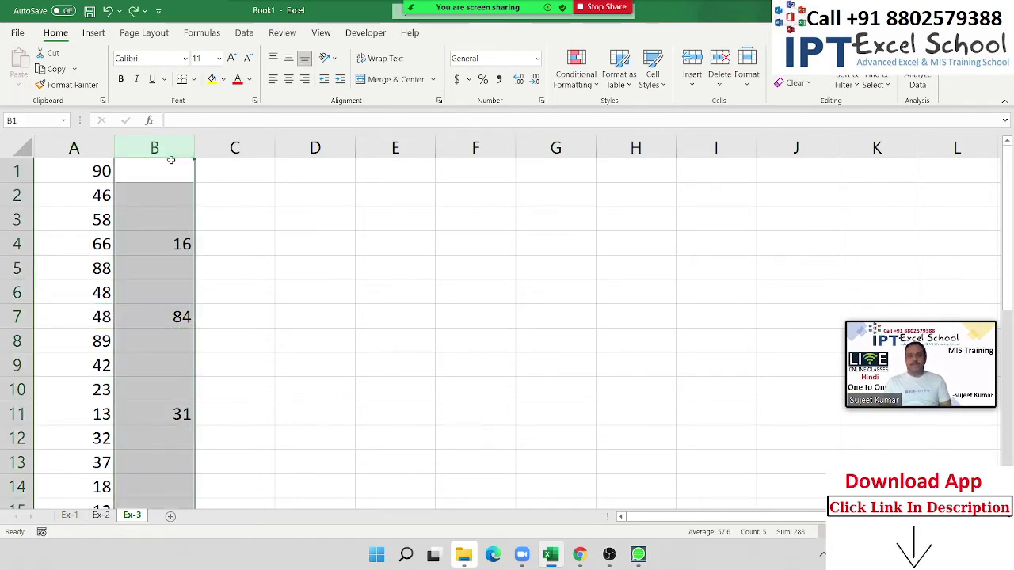
pyautogui.hotkey('ctrl', 'c')
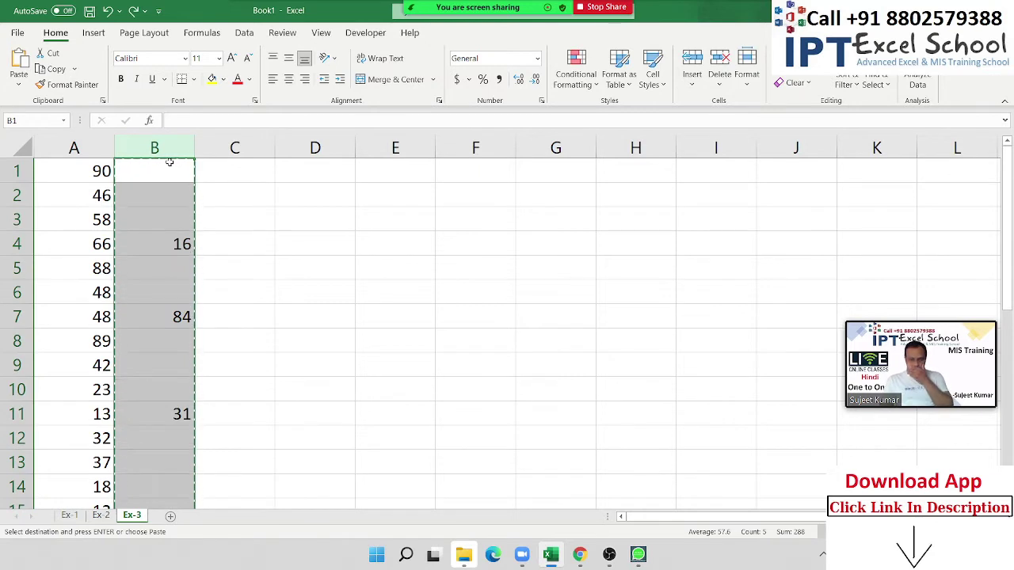
pyautogui.click(77, 147)
pyautogui.rightClick(80, 149)
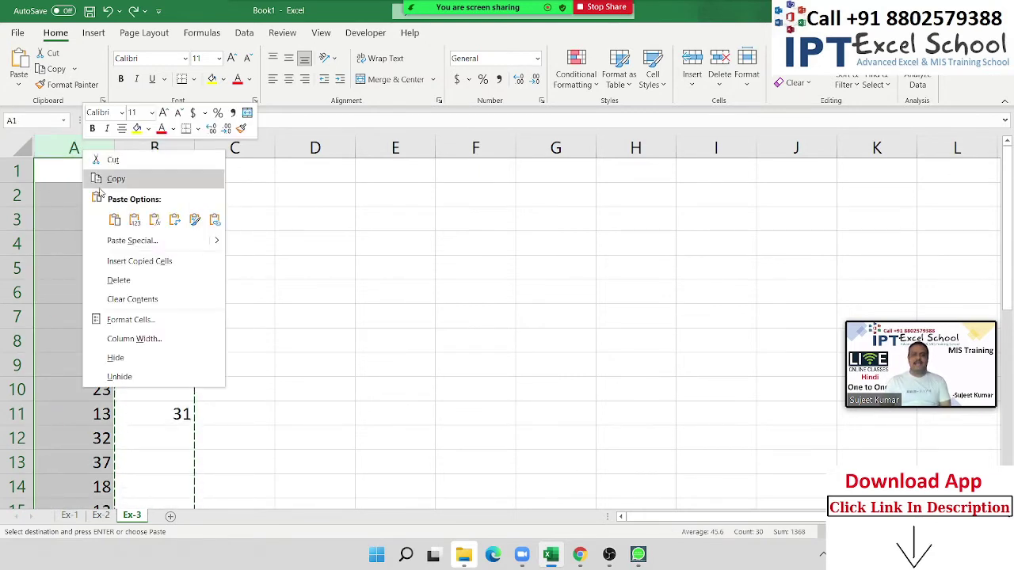
pyautogui.click(122, 240)
pyautogui.moveTo(102, 127); pyautogui.dragTo(374, 123)
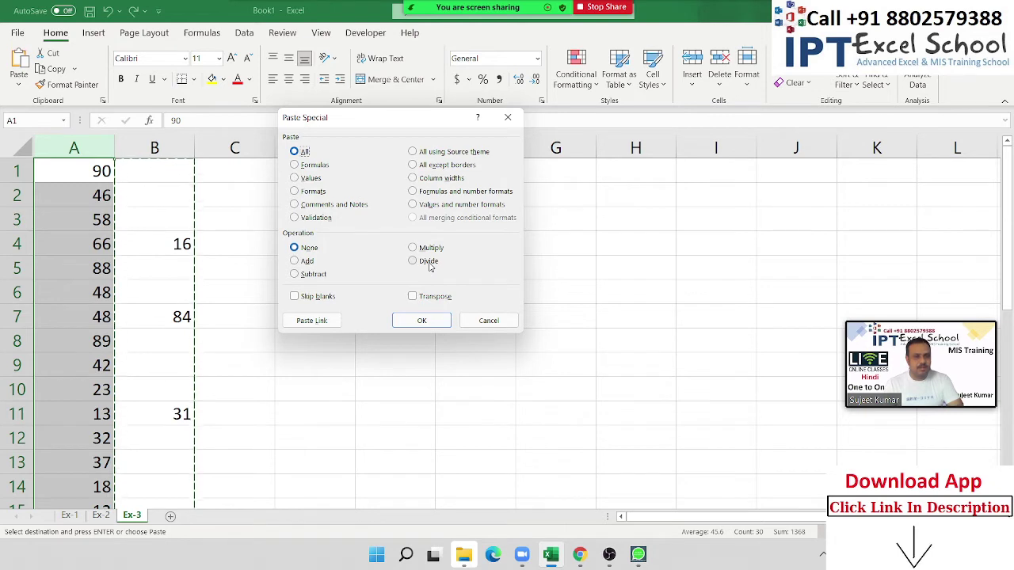
pyautogui.click(330, 297)
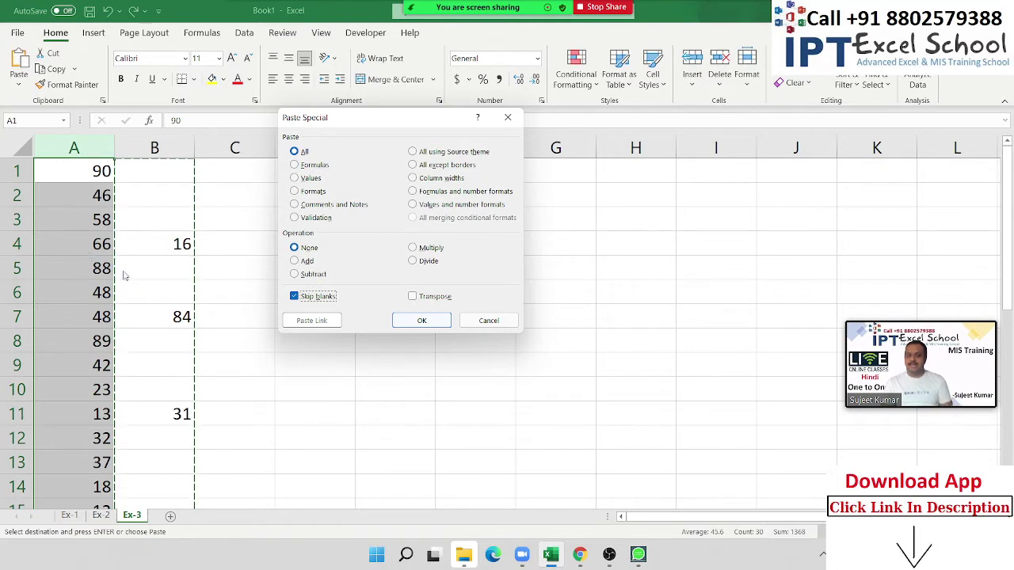
pyautogui.click(428, 321)
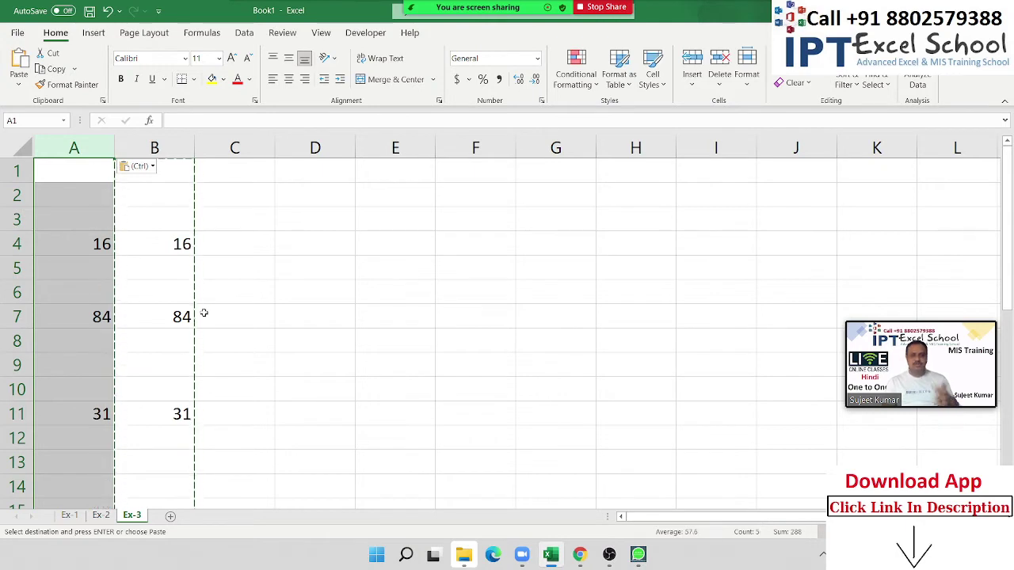
pyautogui.hotkey('ctrl', 'z')
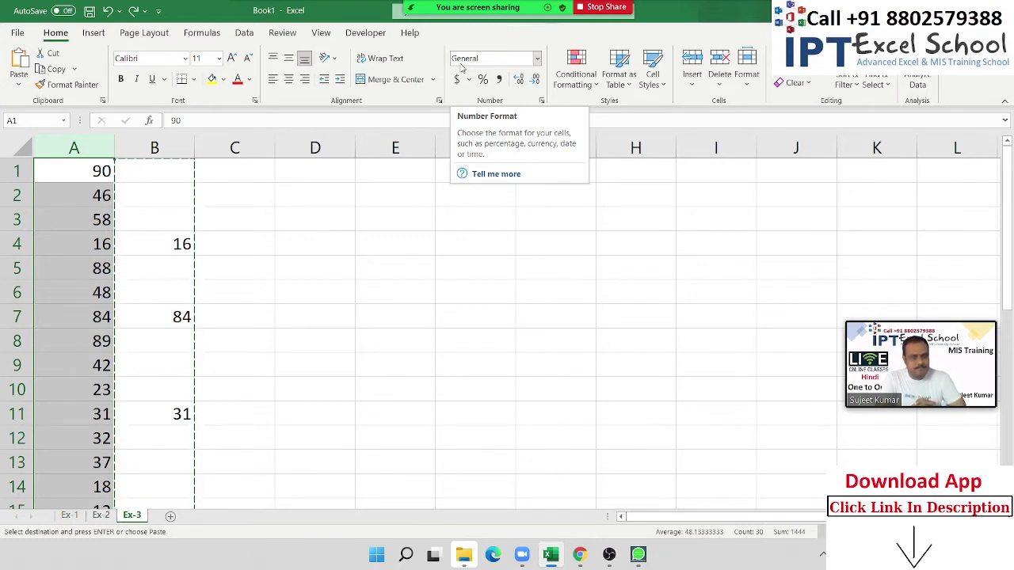
# Clear the copy marquee and add a new worksheet named Ex-4.
pyautogui.press('Escape')
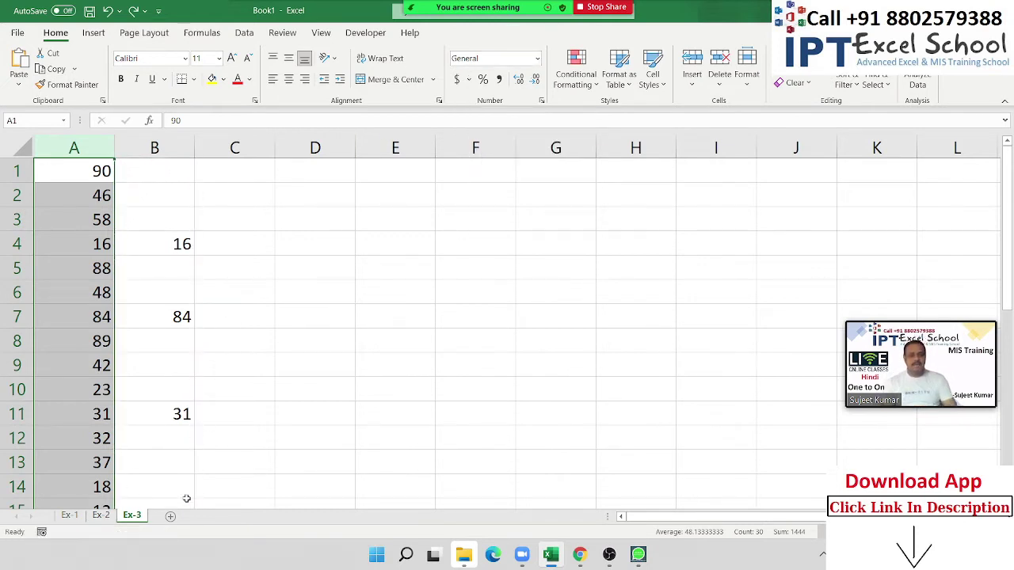
pyautogui.click(170, 518)
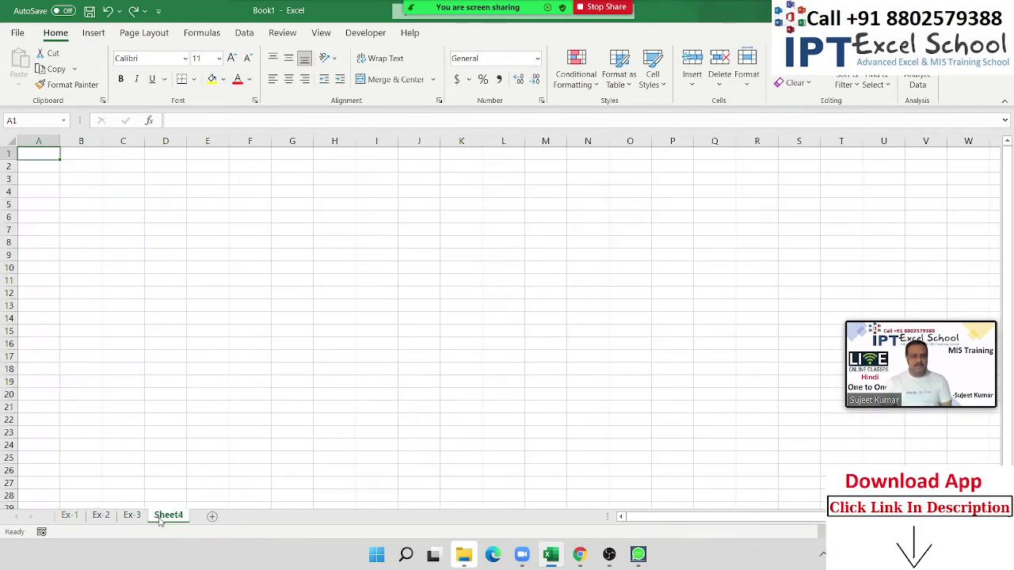
pyautogui.write('Ex-')
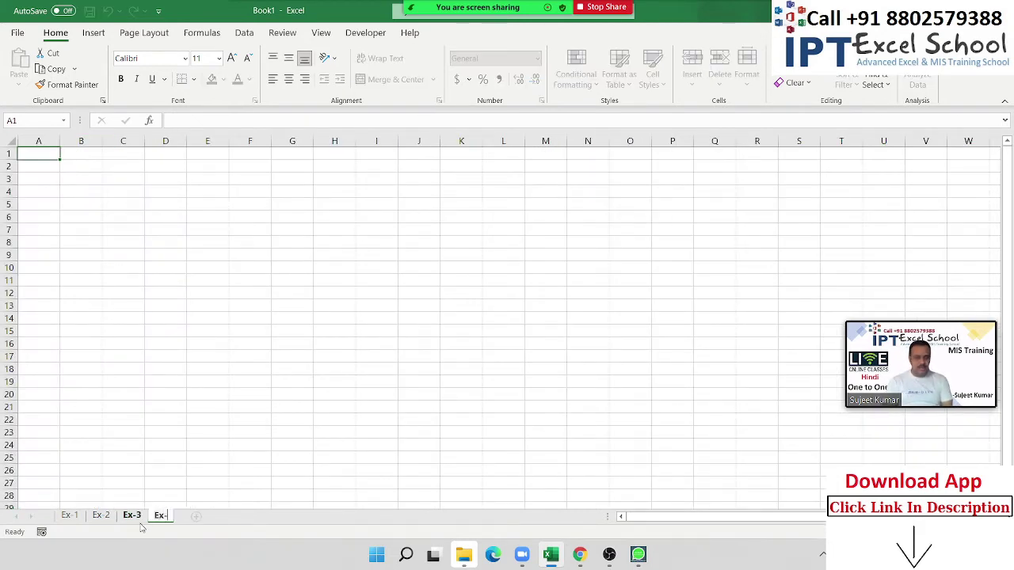
pyautogui.write('4')
pyautogui.click(144, 371)
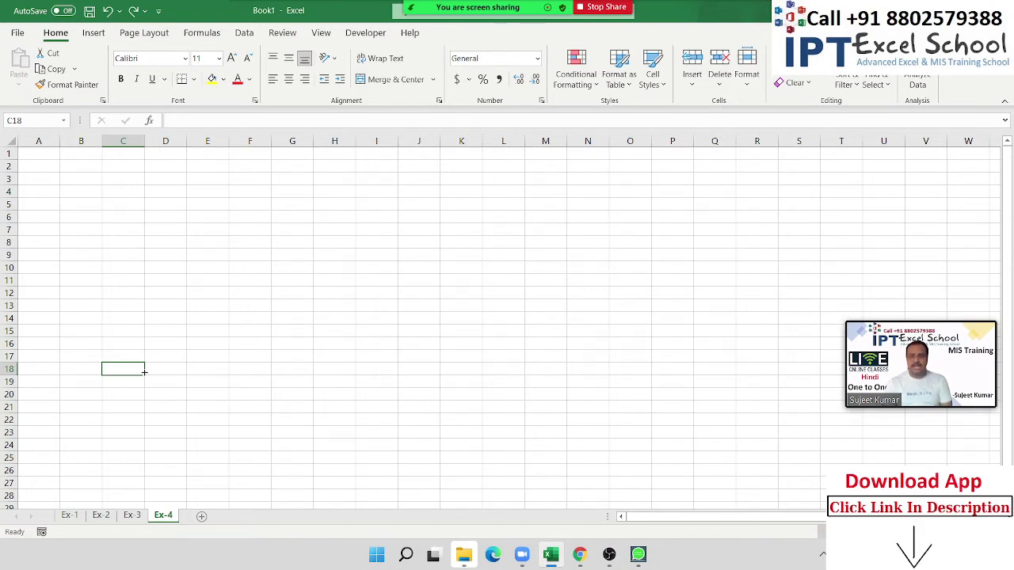
# Select cell A1 on the empty Ex-4 sheet.
pyautogui.click(140, 255)
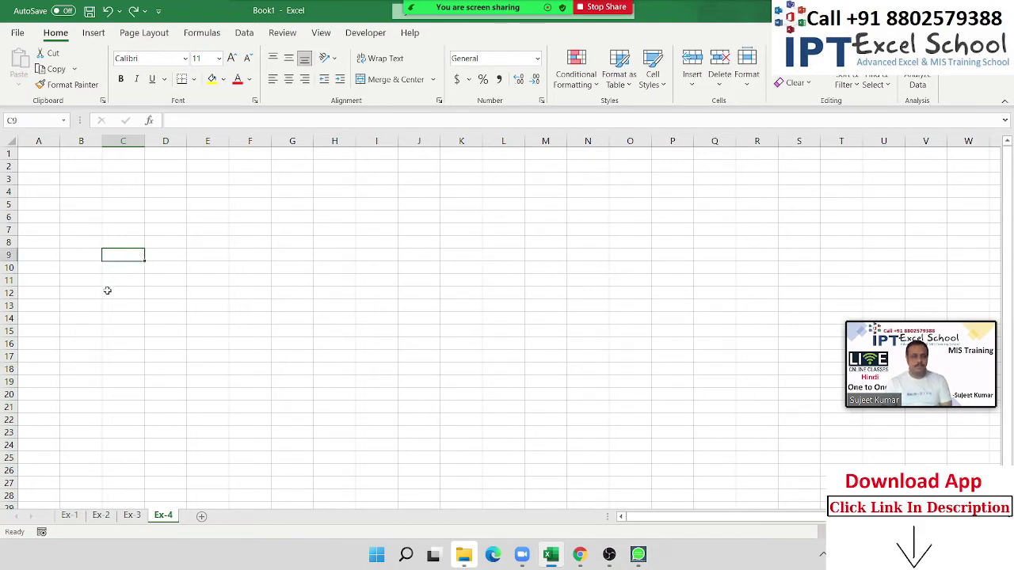
pyautogui.keyDown('ctrl'); pyautogui.scroll(2, 107, 291); pyautogui.keyUp('ctrl')
pyautogui.keyDown('ctrl'); pyautogui.scroll(2, 107, 290); pyautogui.keyUp('ctrl')
pyautogui.keyDown('ctrl'); pyautogui.scroll(1, 107, 291); pyautogui.keyUp('ctrl')
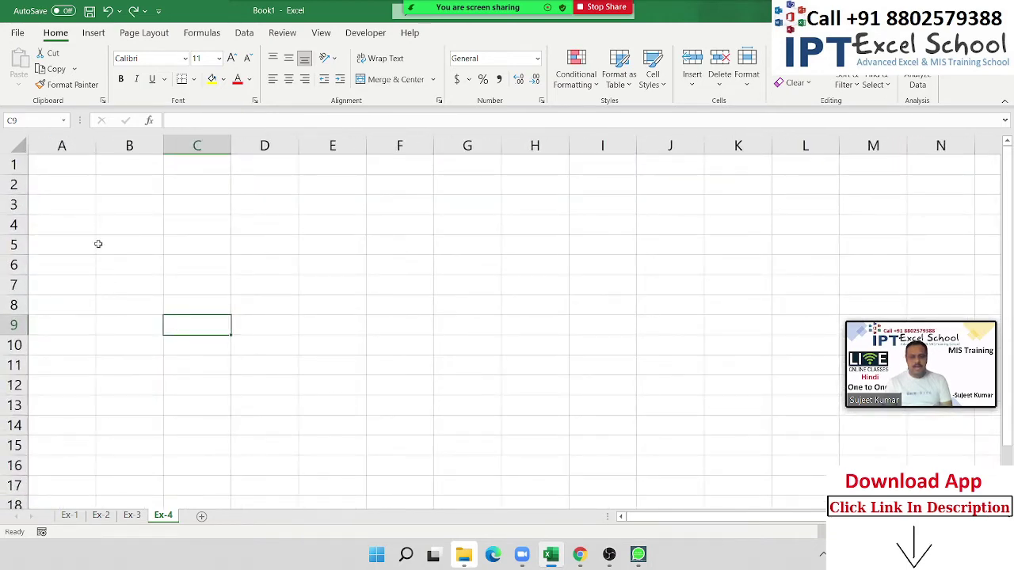
pyautogui.click(79, 202)
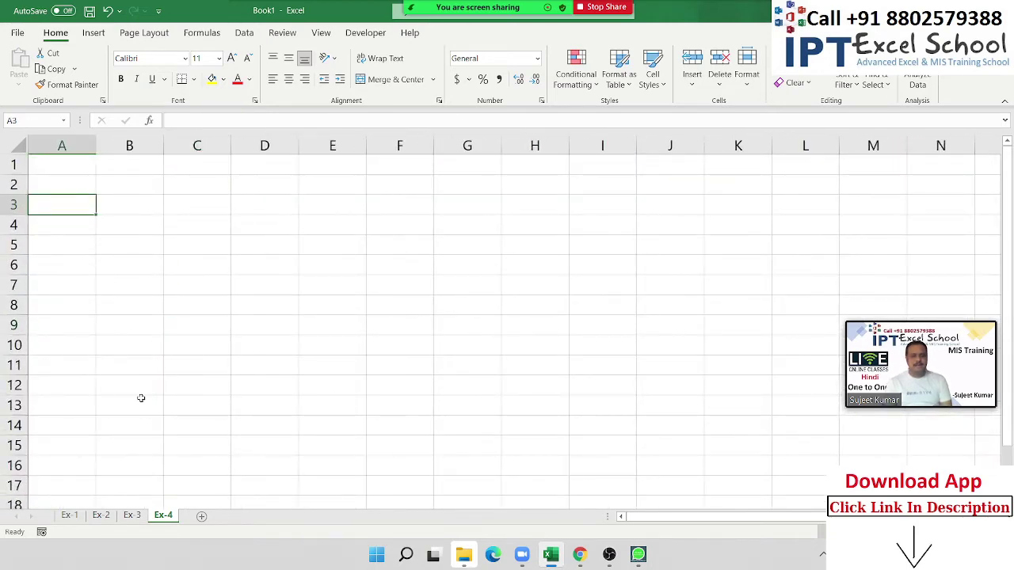
pyautogui.press('Up')
pyautogui.press('Up')
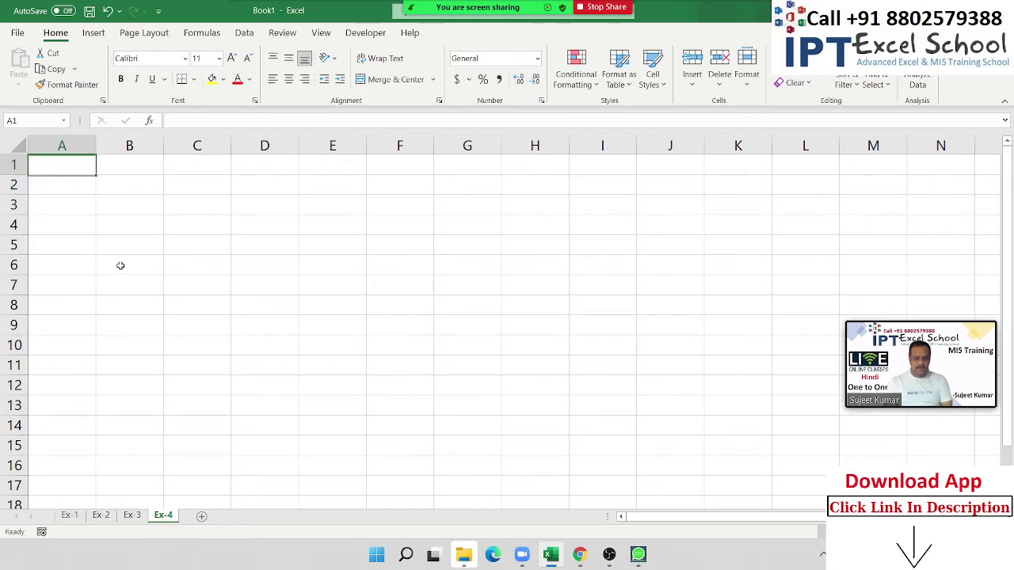
# Type the Name header in A1 and four names in A2:A5.
pyautogui.write('Name')
pyautogui.press('Return')
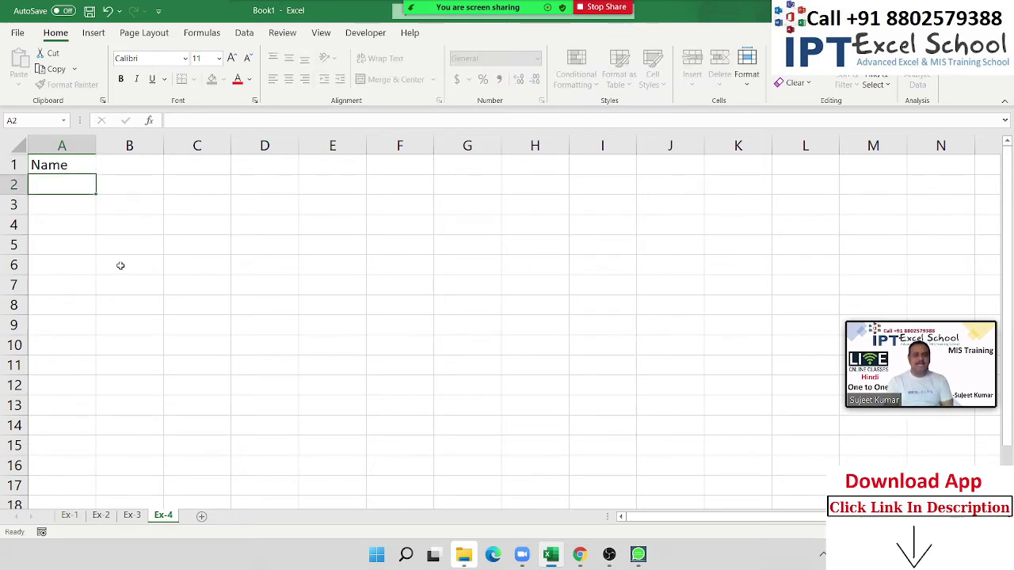
pyautogui.write('P')
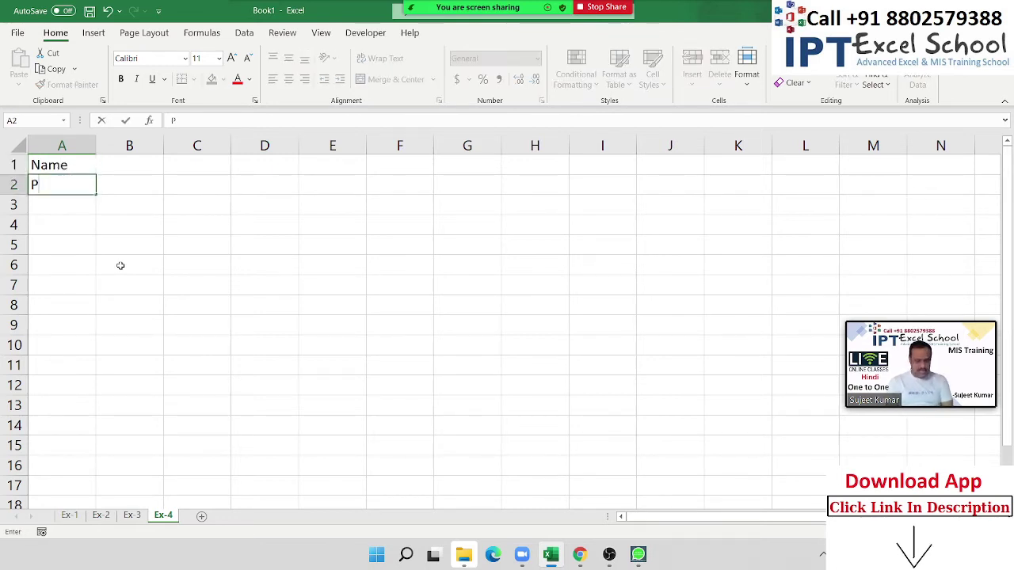
pyautogui.write('uja')
pyautogui.press('Return')
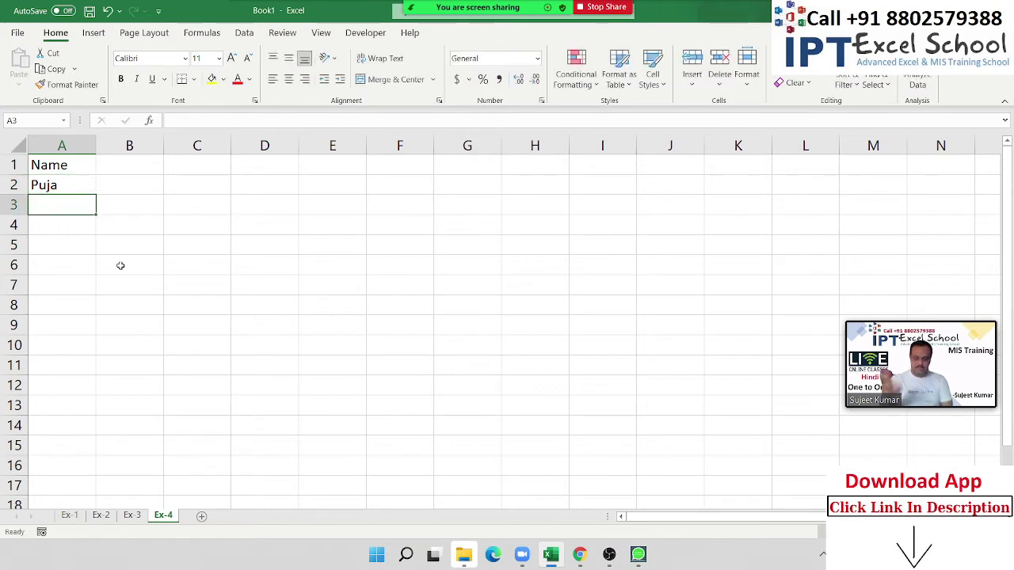
pyautogui.write('U')
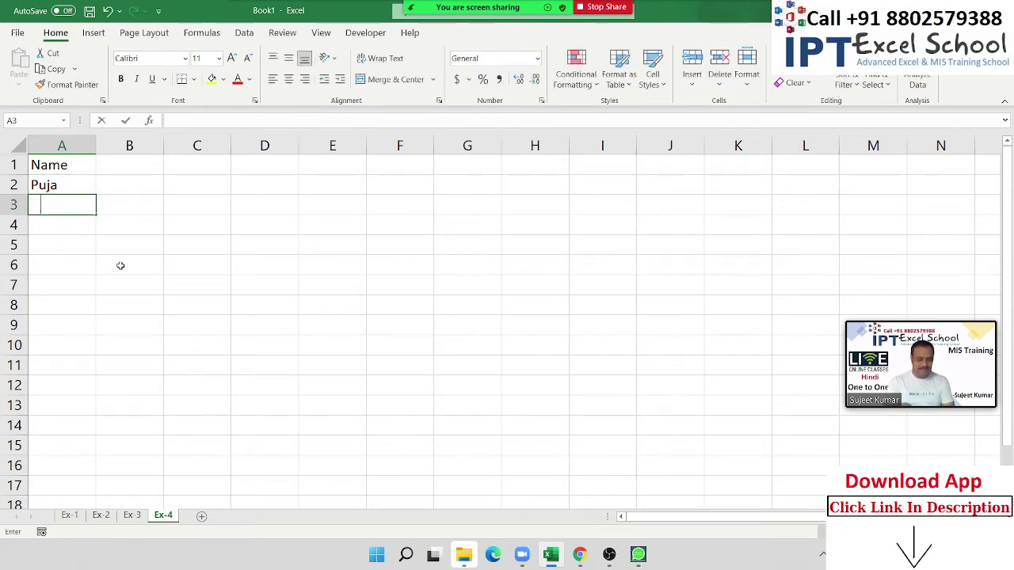
pyautogui.write('day')
pyautogui.press('Return')
pyautogui.write('Inde')
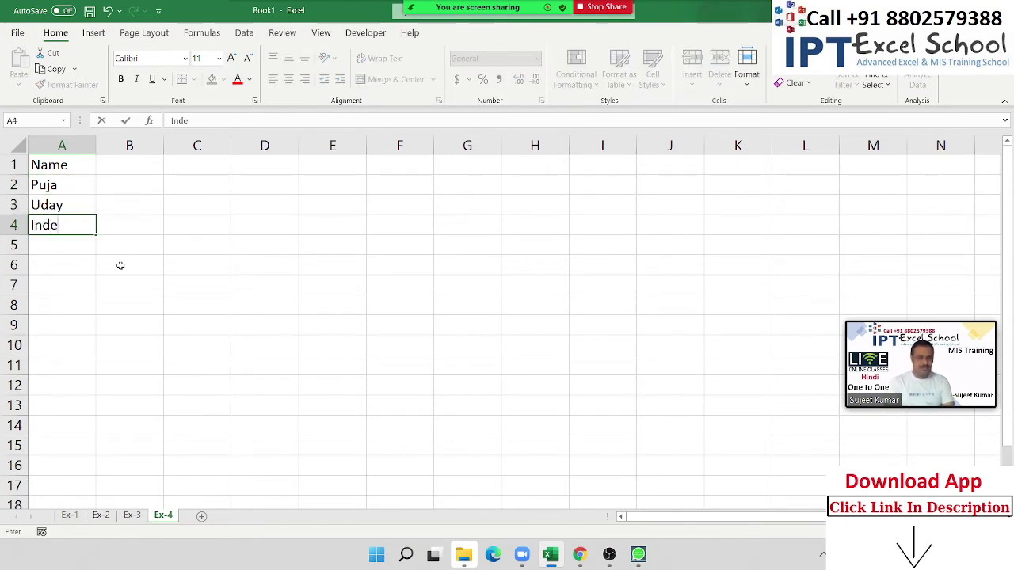
pyautogui.write('r')
pyautogui.press('Return')
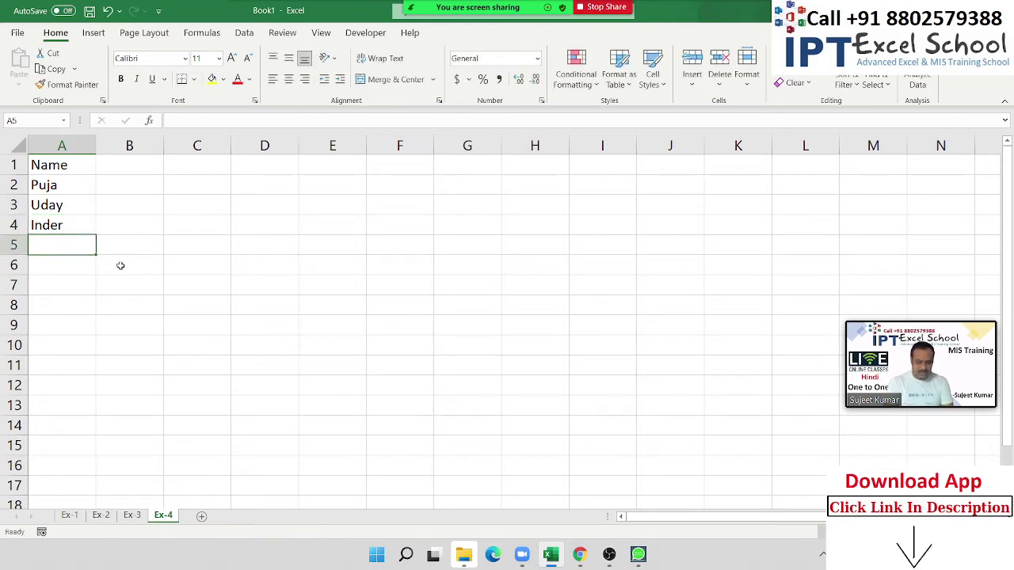
pyautogui.write('Om')
pyautogui.press('Return')
# Add the Sales header in B1 with 85, 36, 52 and 14 in B2:B5.
pyautogui.hotkey('ctrl', 'Home')
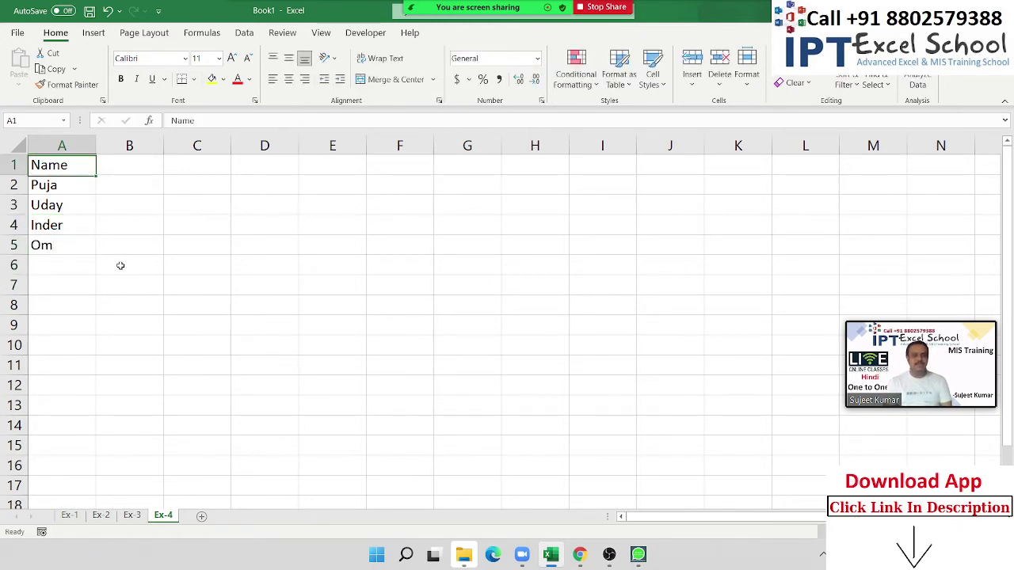
pyautogui.press('Right')
pyautogui.write('Sales')
pyautogui.press('Return')
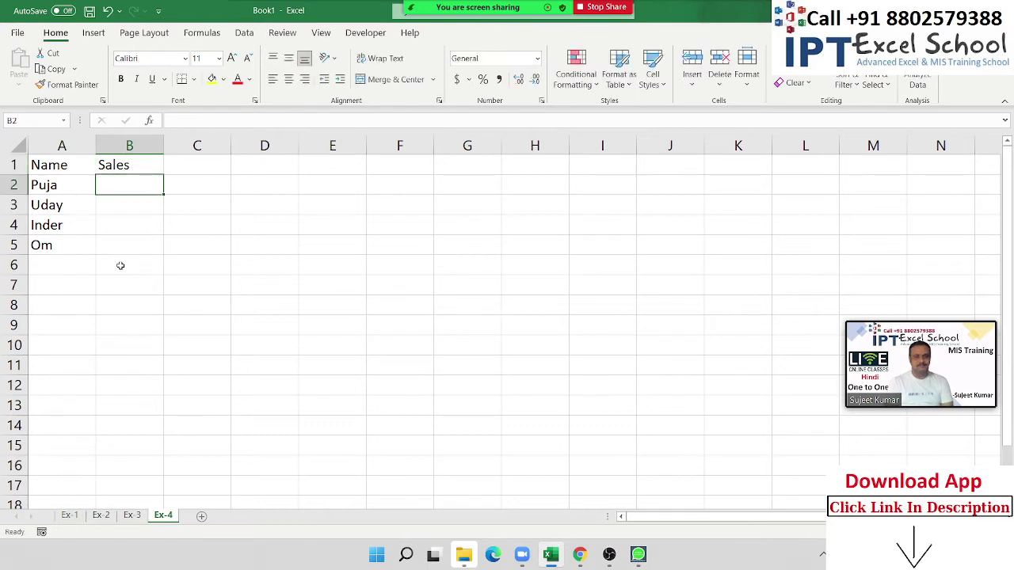
pyautogui.write('85')
pyautogui.press('Return')
pyautogui.write('36')
pyautogui.press('Return')
pyautogui.write('52')
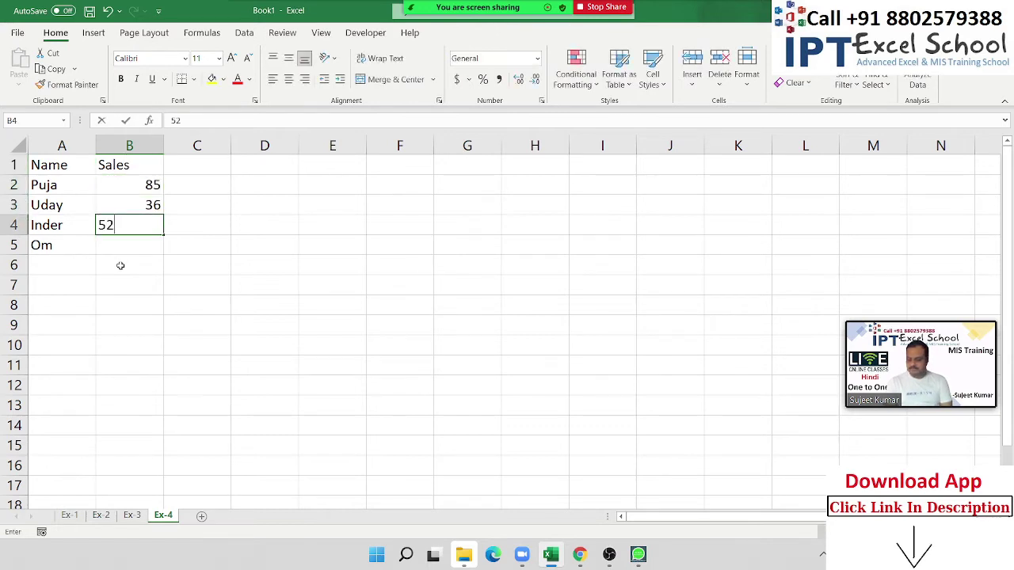
pyautogui.press('Return')
pyautogui.write('14')
pyautogui.press('Return')
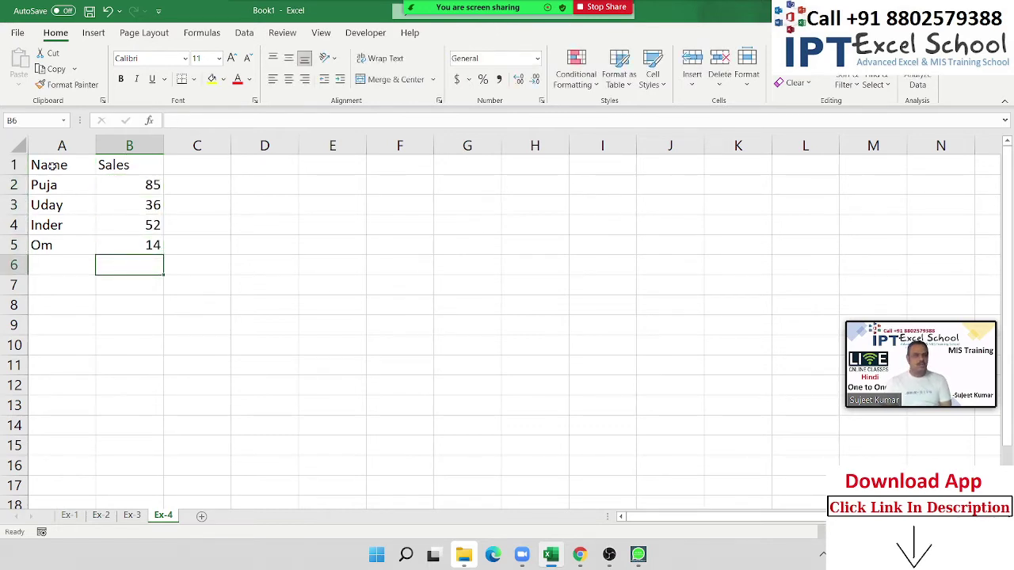
# Paste the A1:B5 table transposed into E2:I3.
pyautogui.moveTo(51, 167); pyautogui.dragTo(124, 246)
pyautogui.hotkey('ctrl', 'c')
pyautogui.click(341, 187)
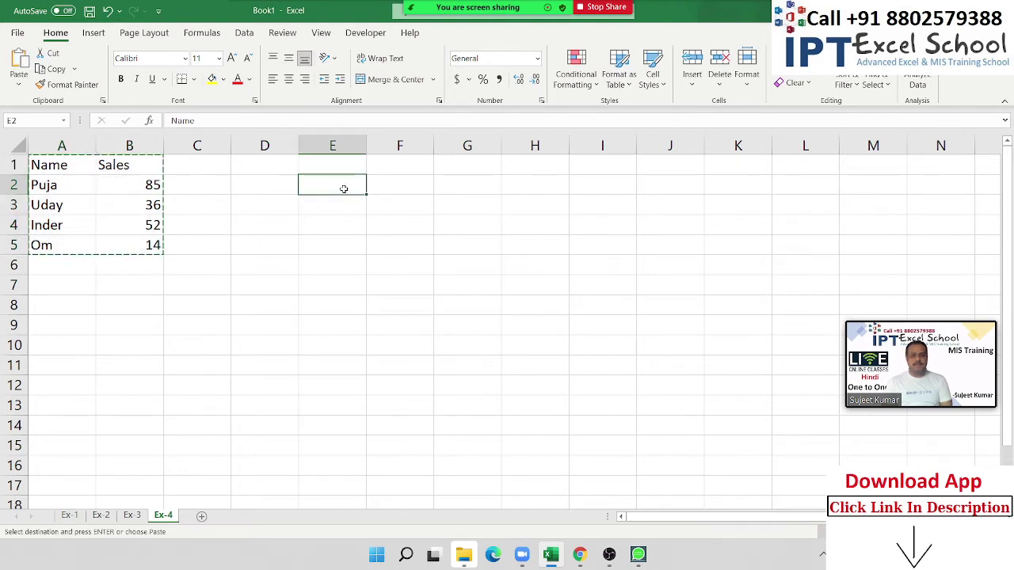
pyautogui.rightClick(340, 187)
pyautogui.click(386, 251)
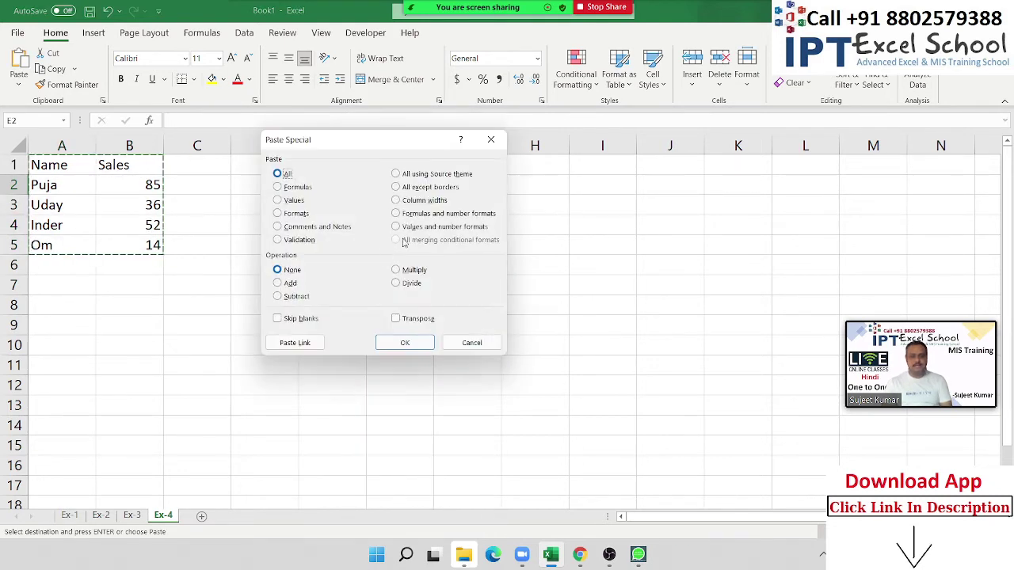
pyautogui.click(404, 321)
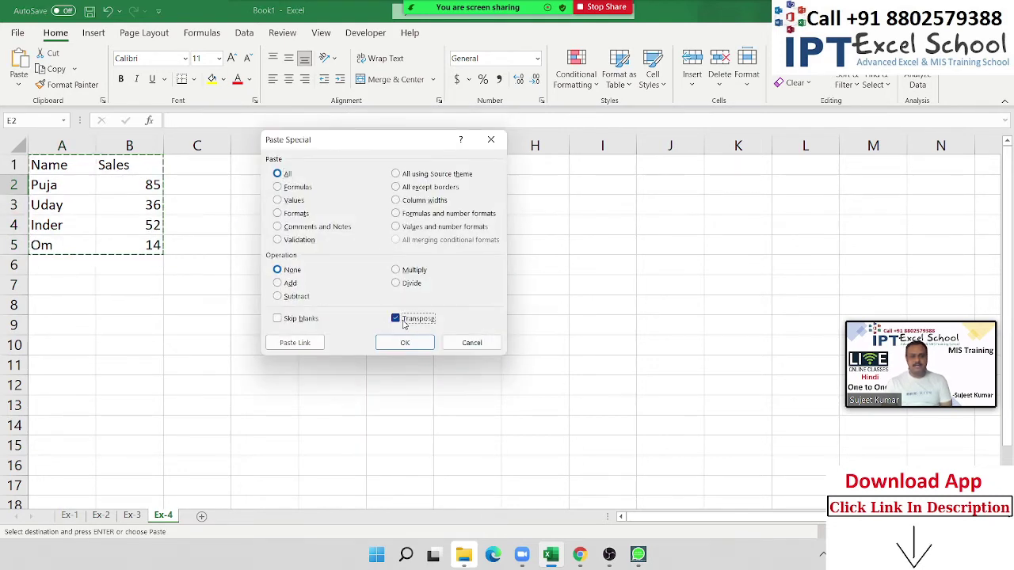
pyautogui.click(404, 343)
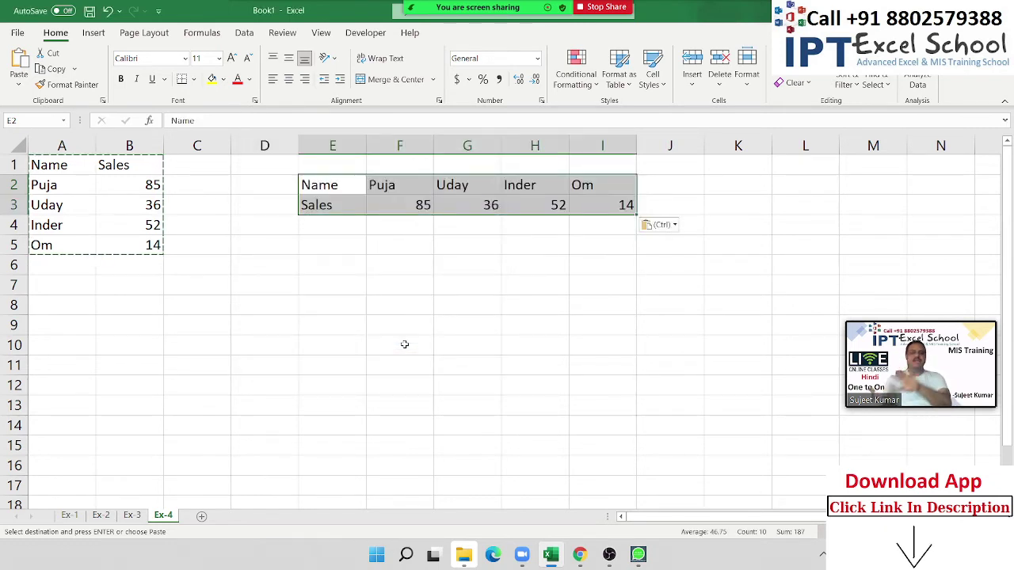
# Copy E2:I3 and paste it transposed back into E8:F12.
pyautogui.hotkey('ctrl', 'c')
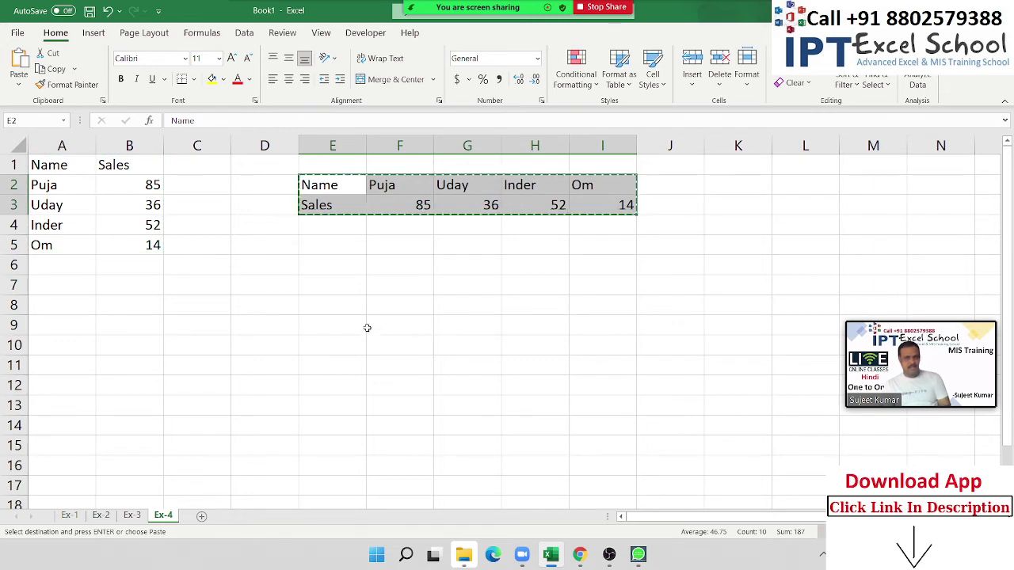
pyautogui.click(339, 309)
pyautogui.rightClick(340, 309)
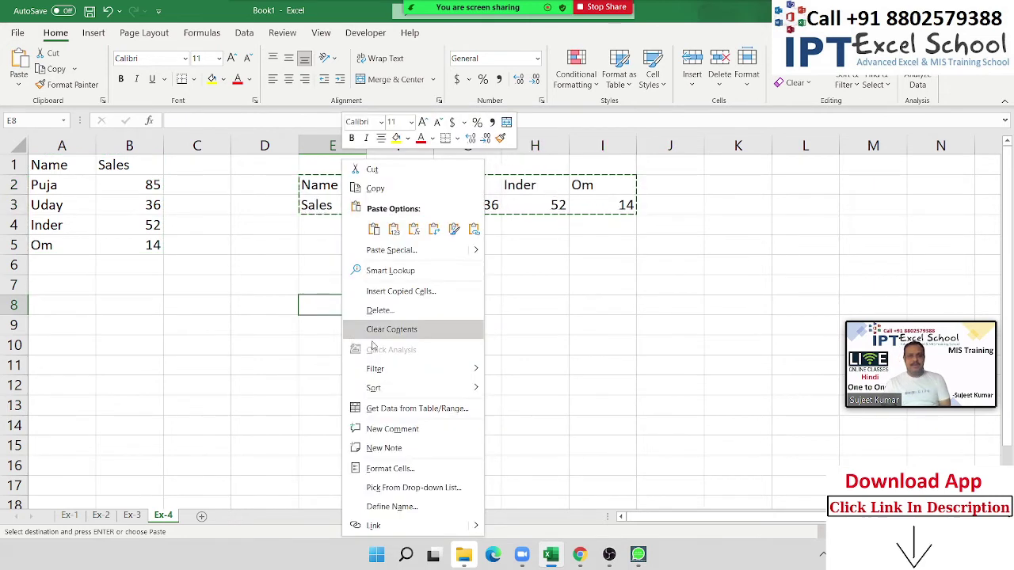
pyautogui.click(388, 250)
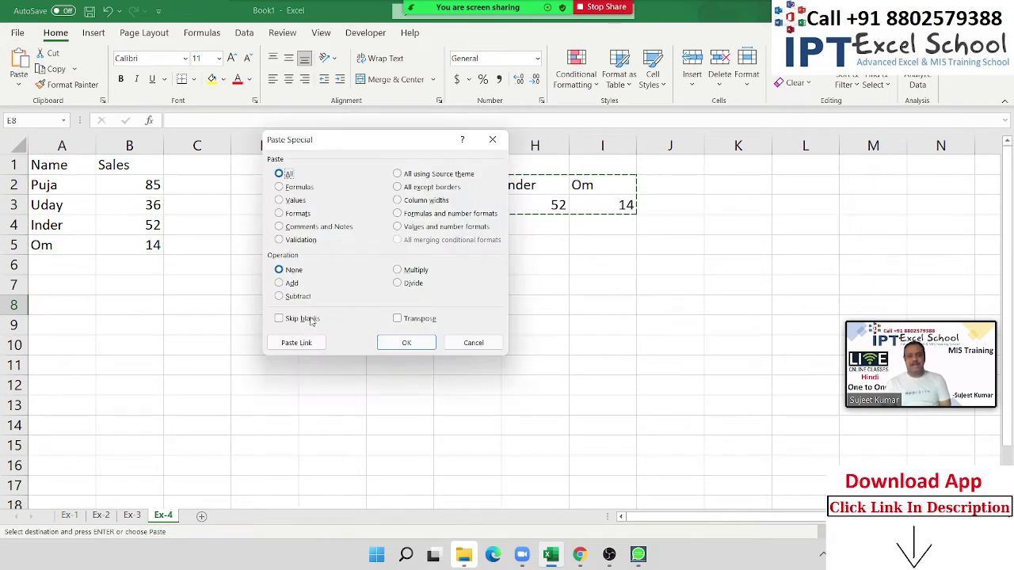
pyautogui.click(398, 319)
pyautogui.click(405, 341)
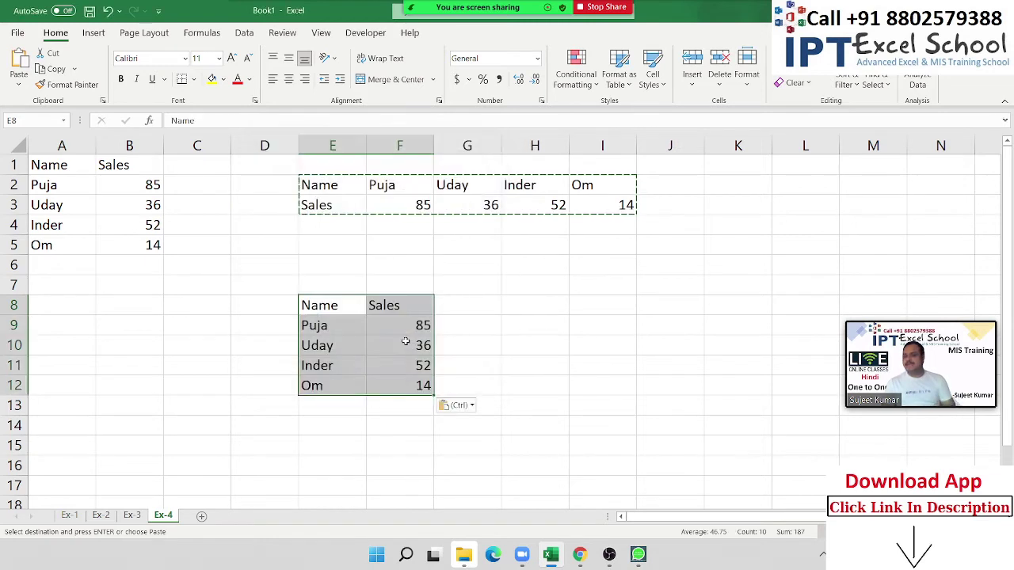
pyautogui.click(392, 440)
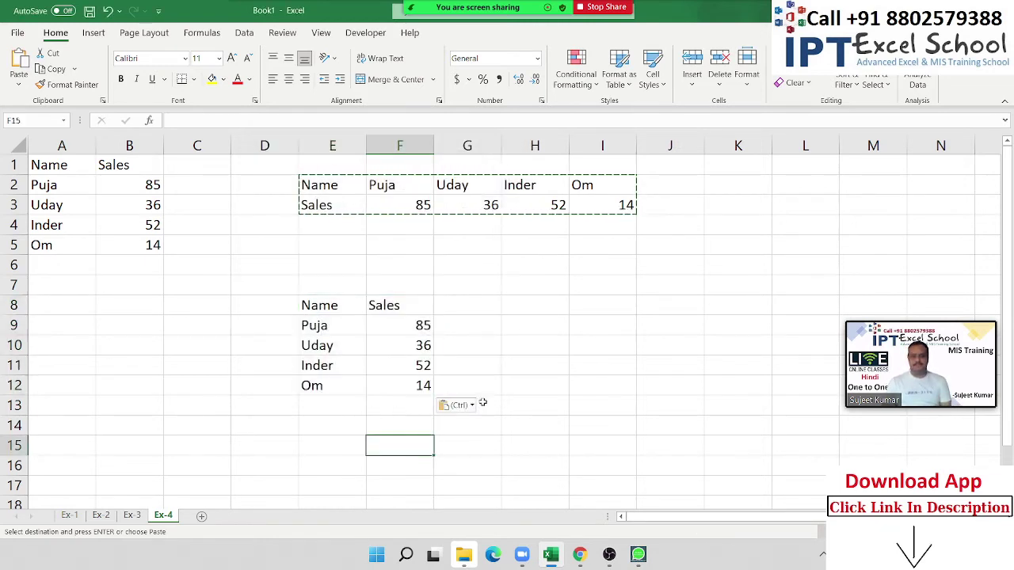
# Delete the transposed trial copies from E1:J13.
pyautogui.moveTo(482, 403); pyautogui.dragTo(320, 136)
pyautogui.press('Delete')
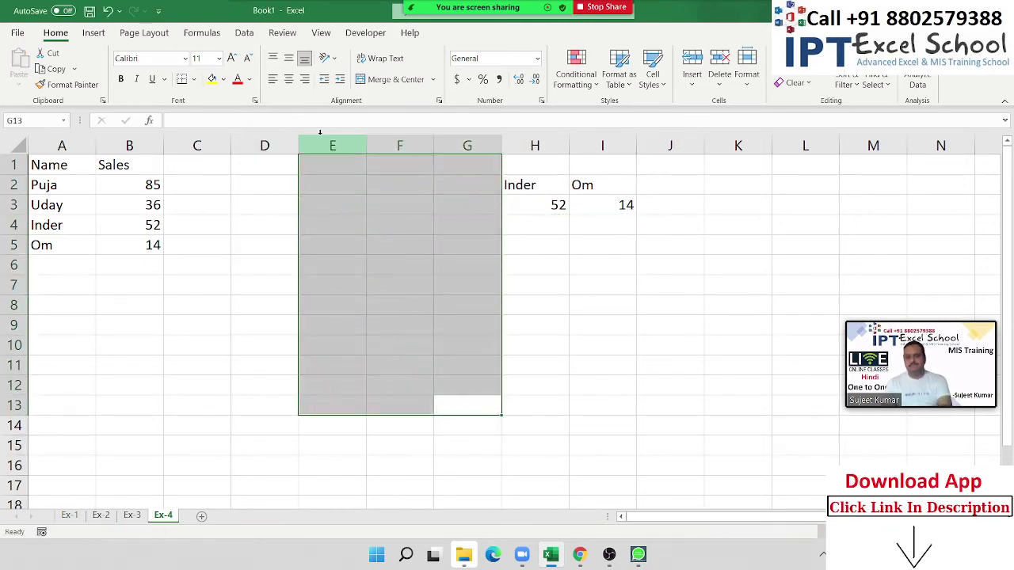
pyautogui.moveTo(677, 261); pyautogui.dragTo(509, 163)
pyautogui.press('Delete')
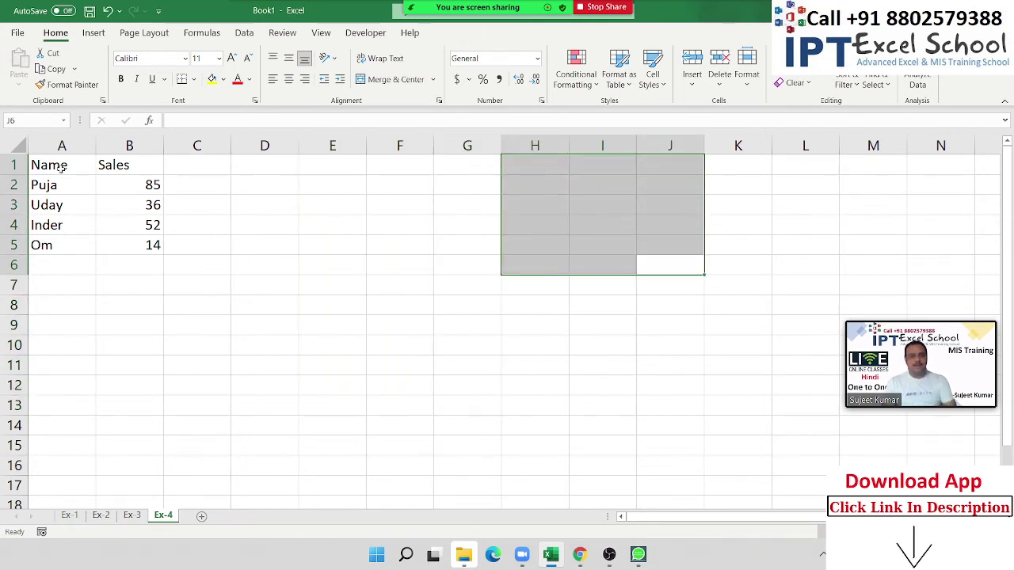
# Apply All Borders to the Name and Sales table in A1:B5.
pyautogui.moveTo(61, 168); pyautogui.dragTo(108, 239)
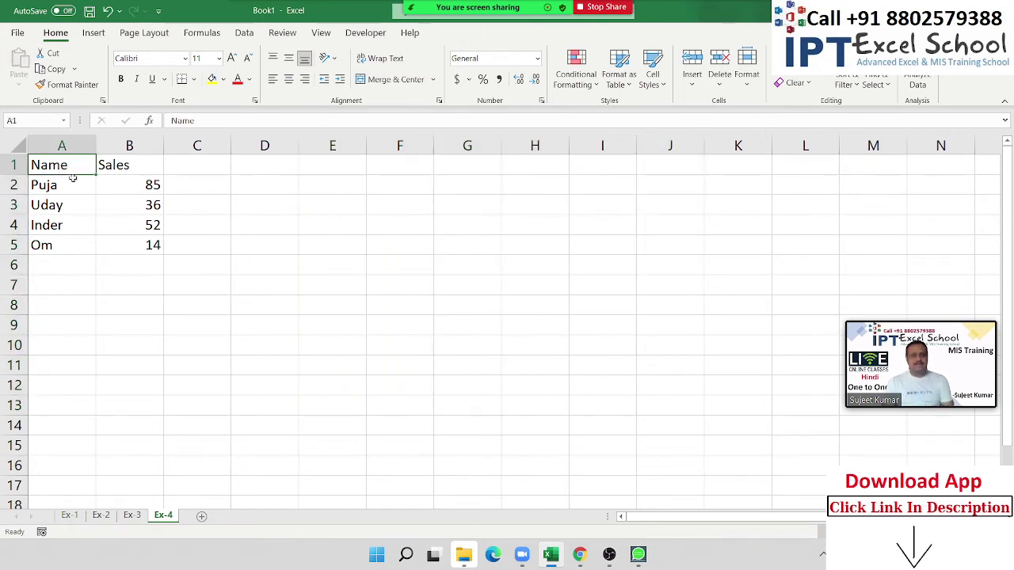
pyautogui.click(193, 80)
pyautogui.click(208, 214)
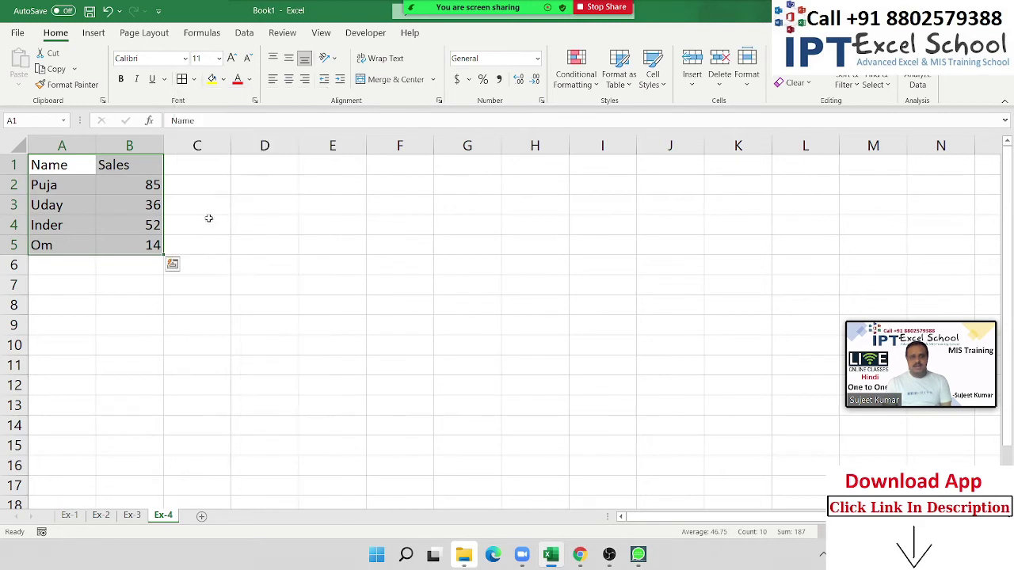
pyautogui.click(67, 170)
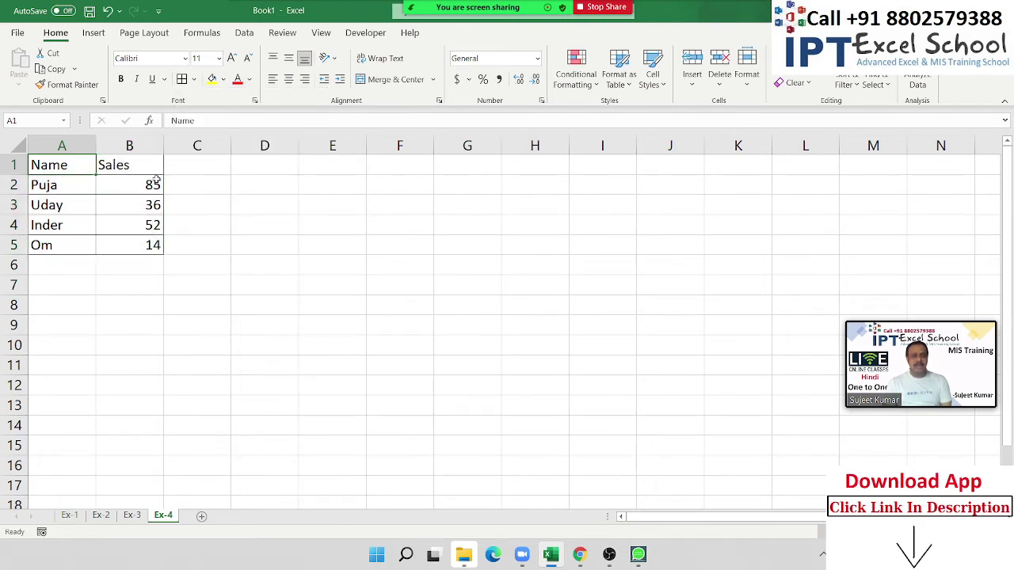
pyautogui.moveTo(538, 168); pyautogui.dragTo(534, 206)
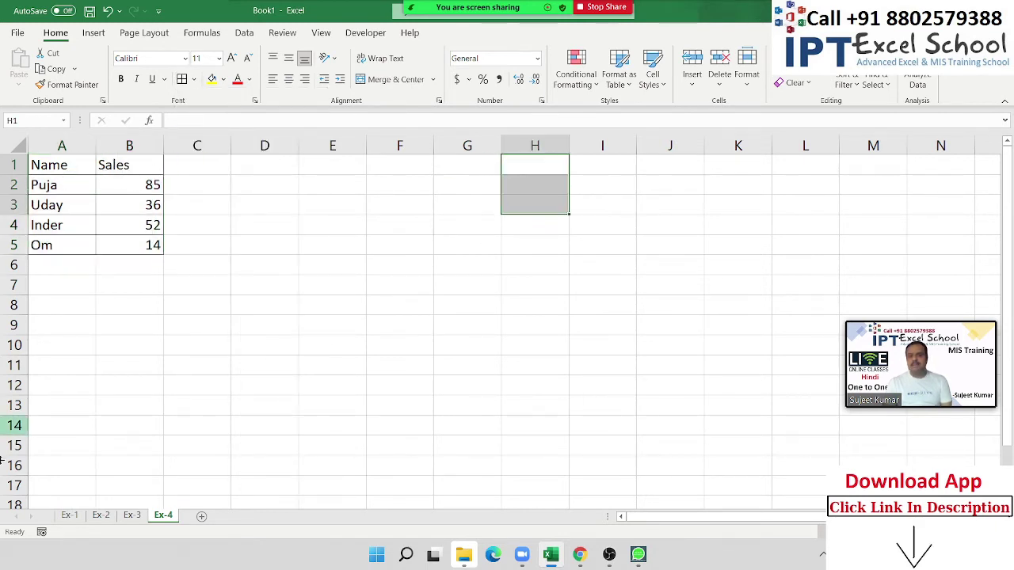
pyautogui.click(90, 203)
pyautogui.click(545, 168)
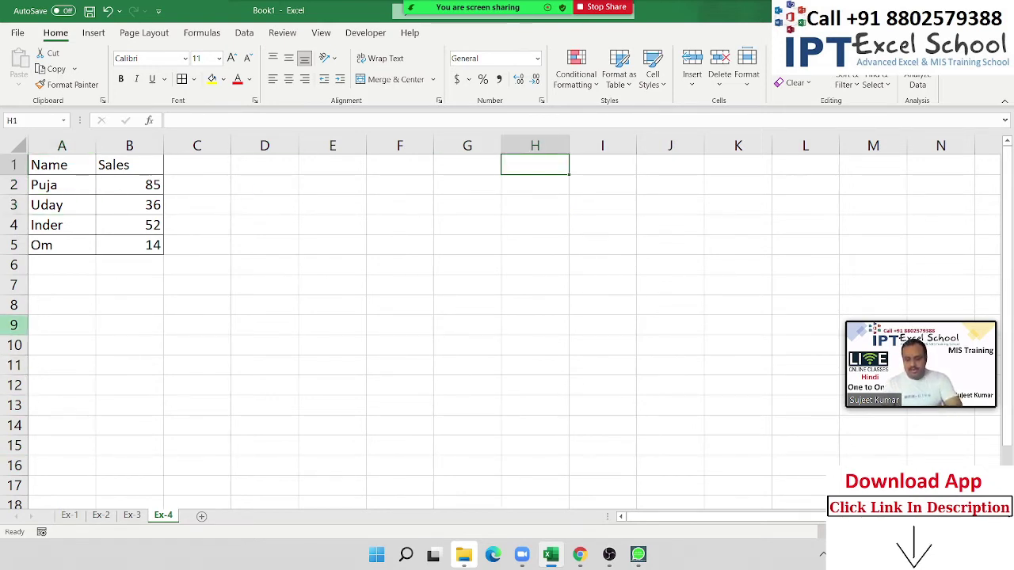
pyautogui.write('=')
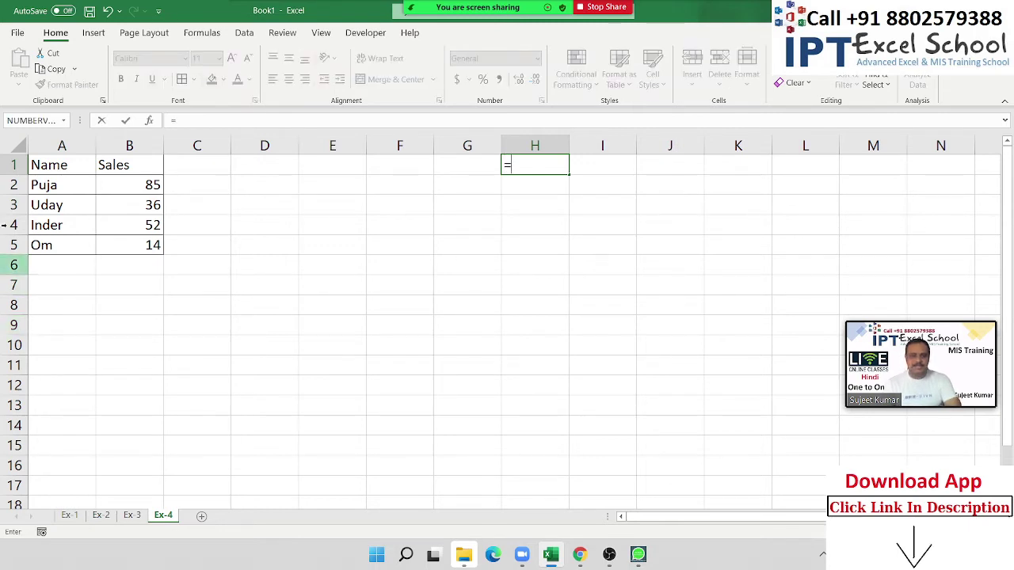
pyautogui.click(51, 165)
pyautogui.press('Return')
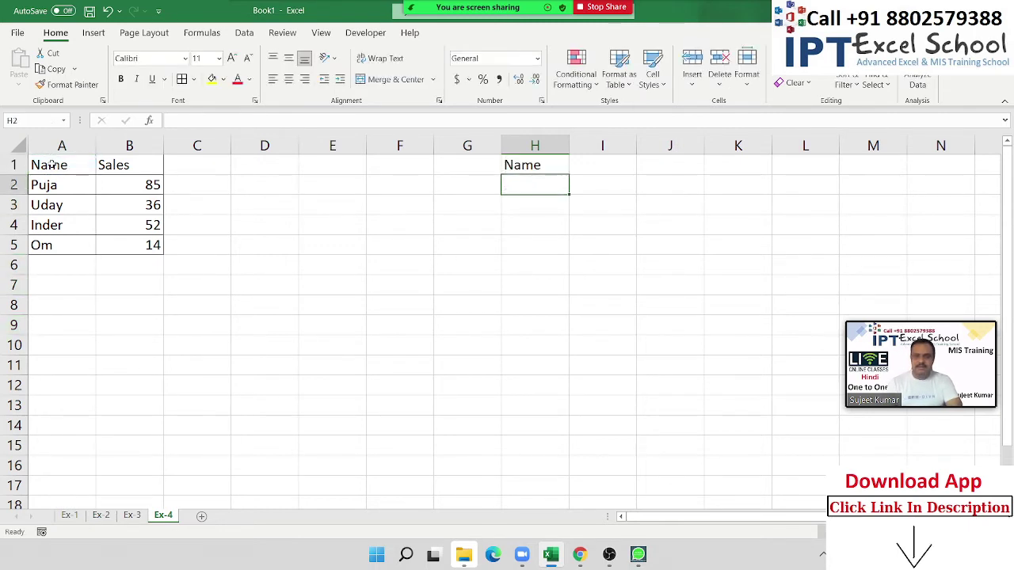
pyautogui.press('Up')
pyautogui.click(603, 168)
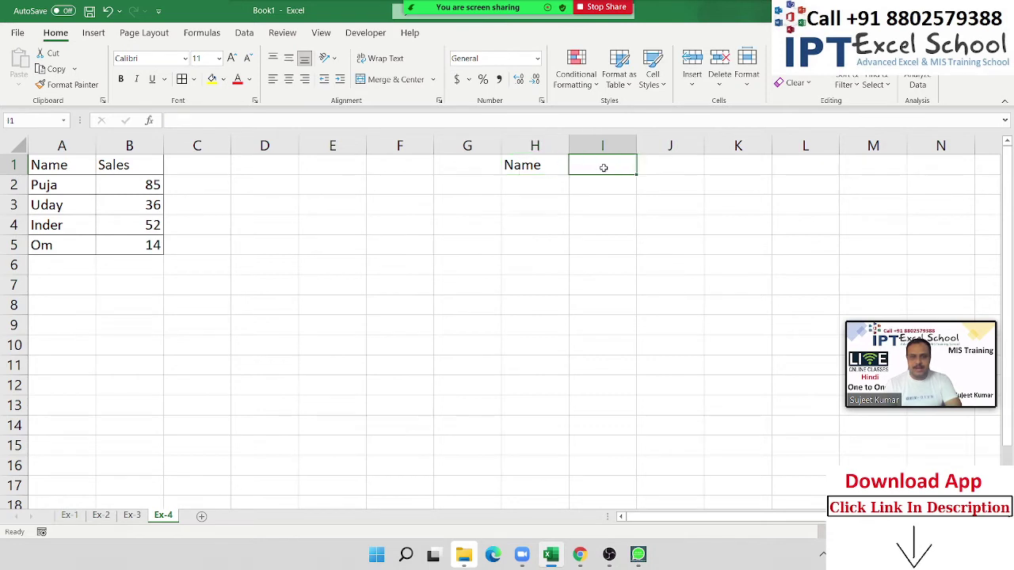
pyautogui.click(561, 168)
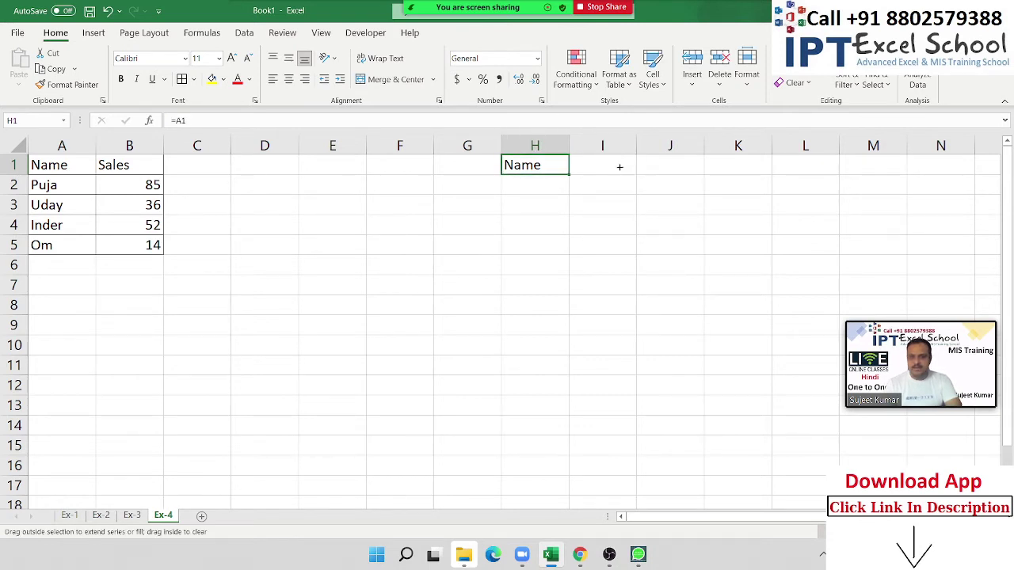
pyautogui.moveTo(567, 173); pyautogui.dragTo(625, 169)
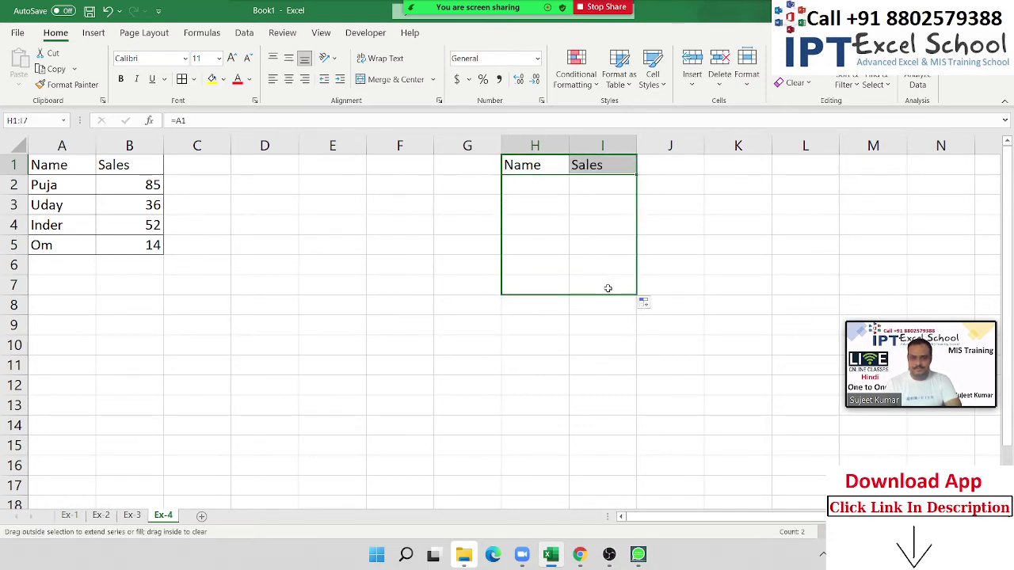
pyautogui.moveTo(621, 217)
pyautogui.mouseDown()
pyautogui.moveTo(606, 287)
pyautogui.moveTo(626, 290)
pyautogui.mouseUp()
pyautogui.click(521, 263)
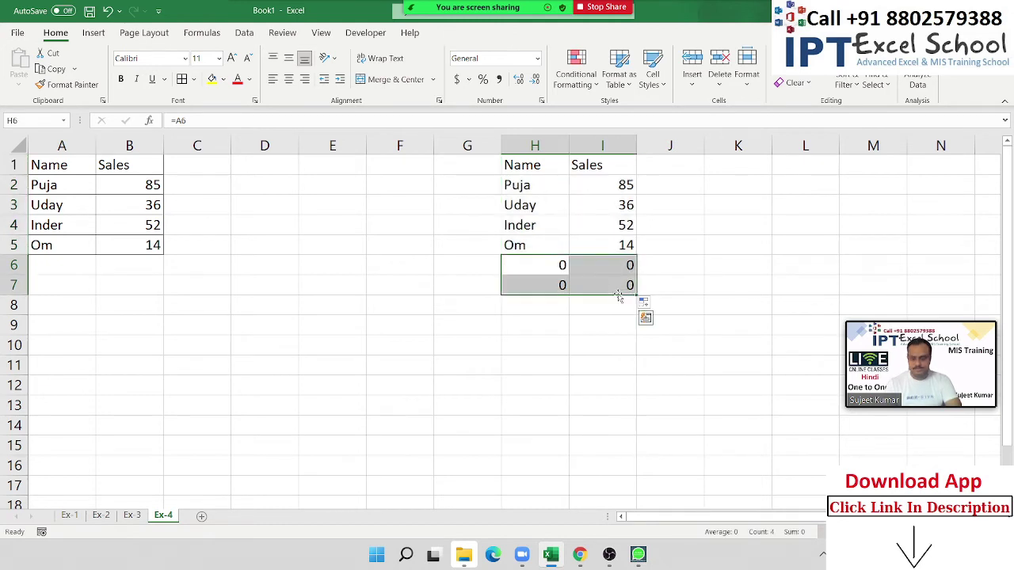
pyautogui.press('Delete')
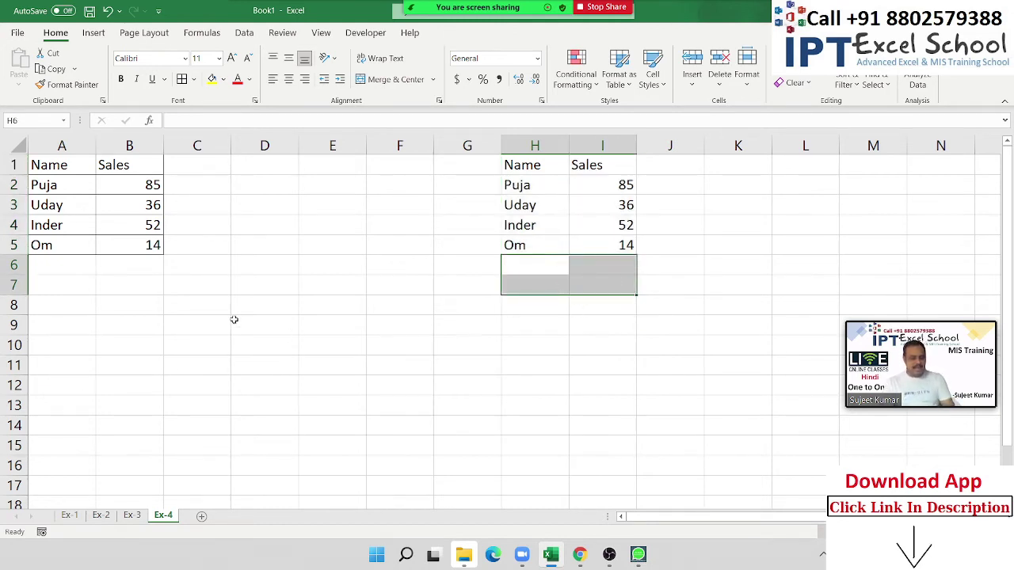
pyautogui.hotkey('ctrl', 'z')
pyautogui.hotkey('ctrl', 'z')
pyautogui.hotkey('ctrl', 'z')
pyautogui.hotkey('ctrl', 'z')
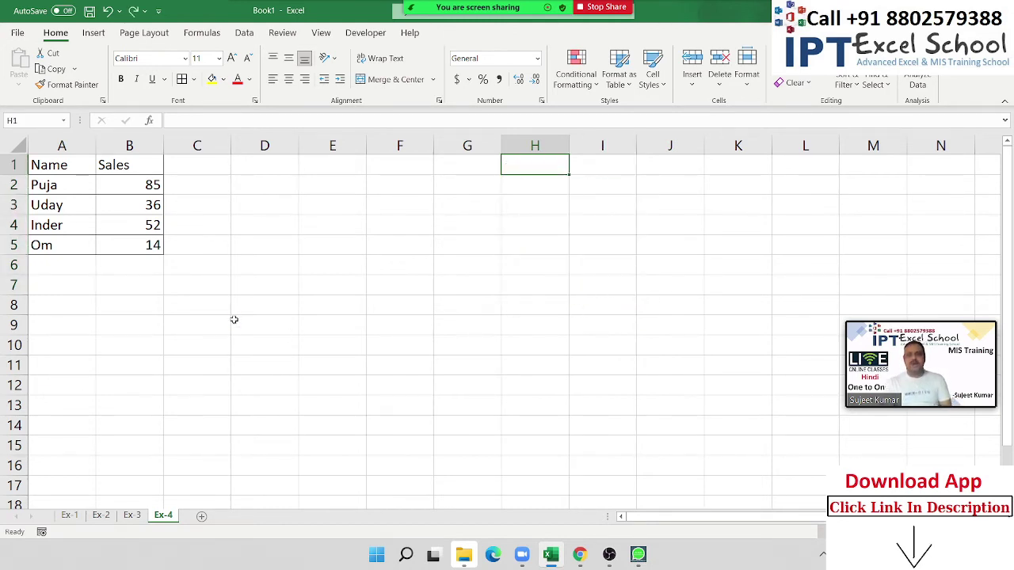
pyautogui.click(57, 185)
pyautogui.keyDown('ctrl'); pyautogui.click(51, 227); pyautogui.keyUp('ctrl')
pyautogui.keyDown('ctrl'); pyautogui.click(51, 244); pyautogui.keyUp('ctrl')
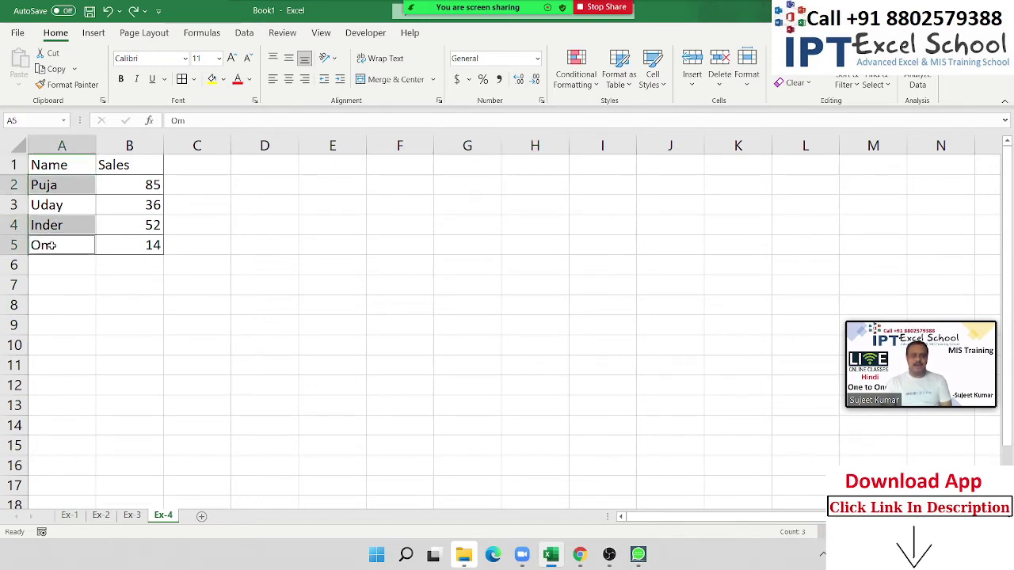
pyautogui.keyDown('ctrl'); pyautogui.click(146, 187); pyautogui.keyUp('ctrl')
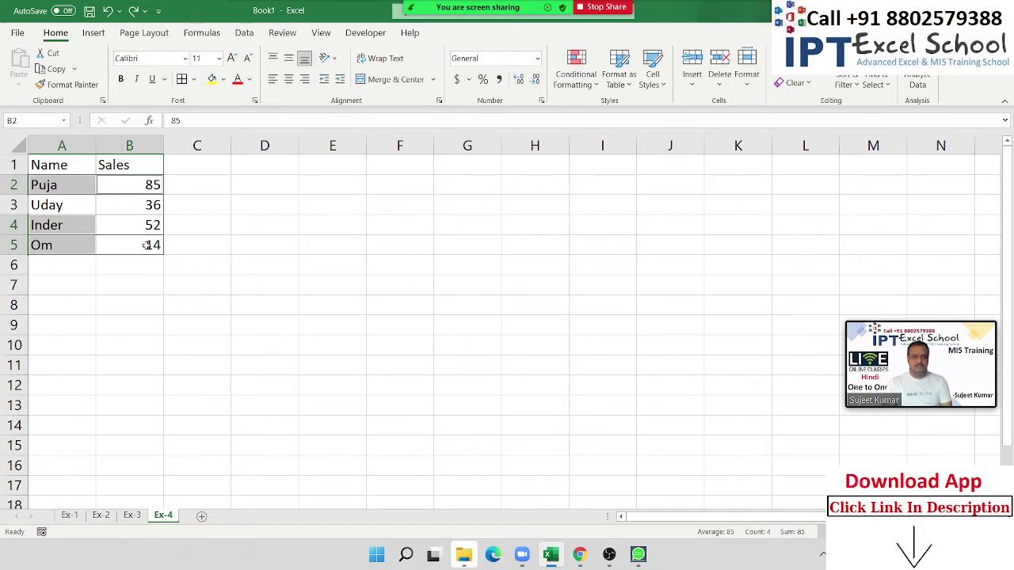
# Copy table rows 2, 4 and 5 and Paste Link them into G1:H3.
pyautogui.keyDown('ctrl'); pyautogui.click(147, 245); pyautogui.keyUp('ctrl')
pyautogui.keyDown('ctrl'); pyautogui.click(144, 226); pyautogui.keyUp('ctrl')
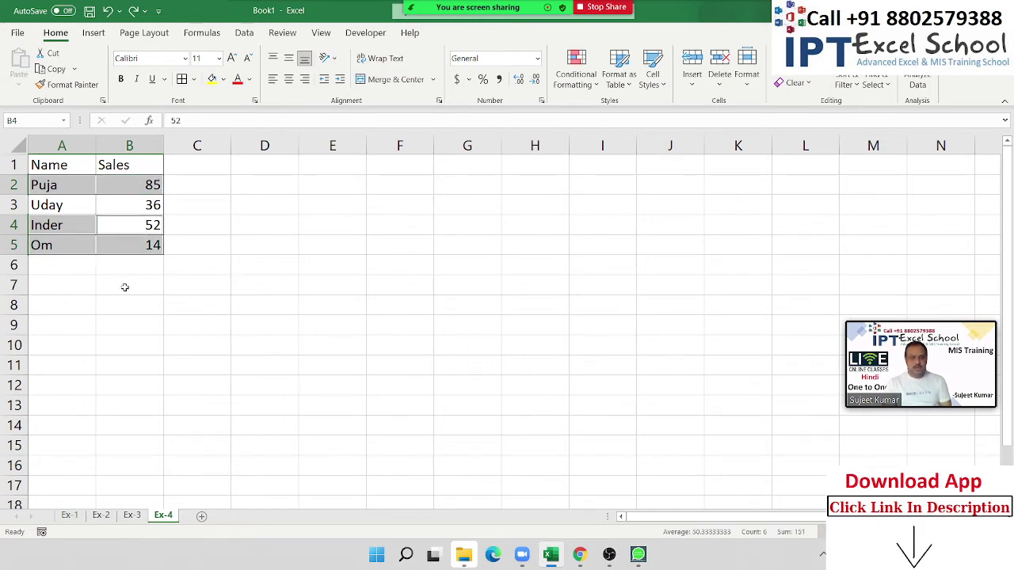
pyautogui.hotkey('ctrl', 'c')
pyautogui.click(466, 165)
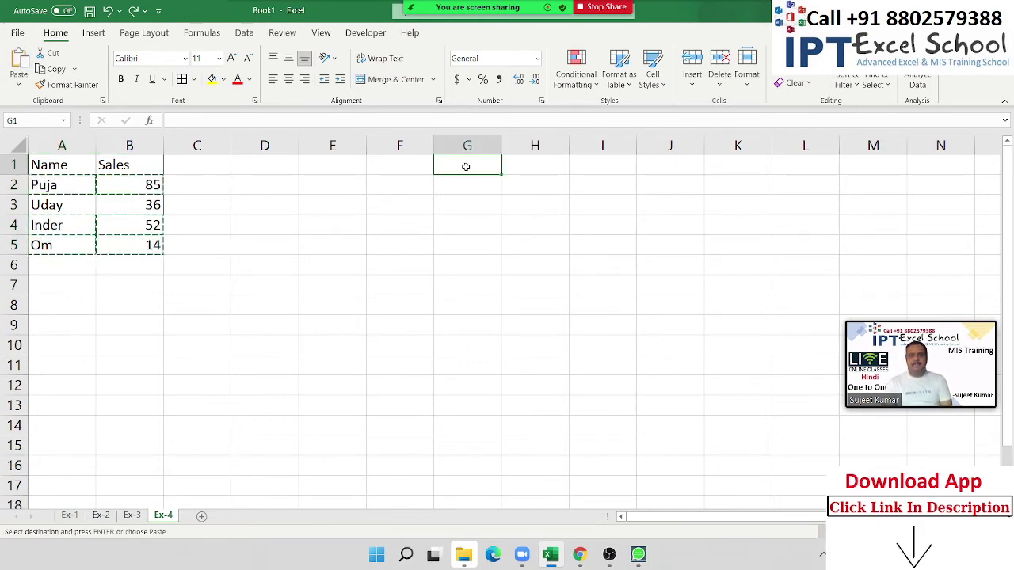
pyautogui.rightClick(467, 164)
pyautogui.click(516, 249)
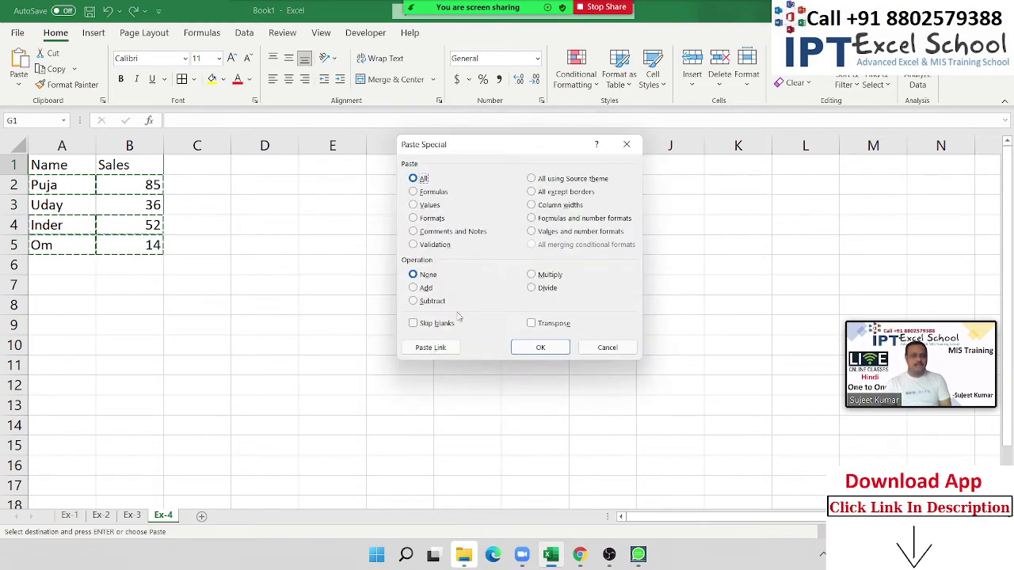
pyautogui.click(431, 350)
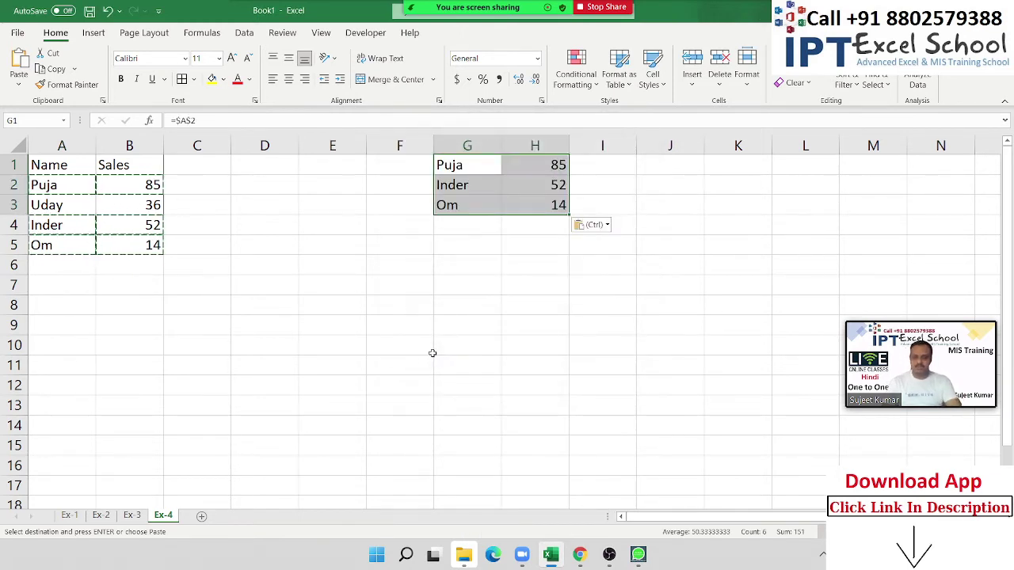
pyautogui.press('Escape')
# Change the sales value in B2 to 100 so linked H1 also shows 100.
pyautogui.moveTo(274, 184); pyautogui.dragTo(348, 204)
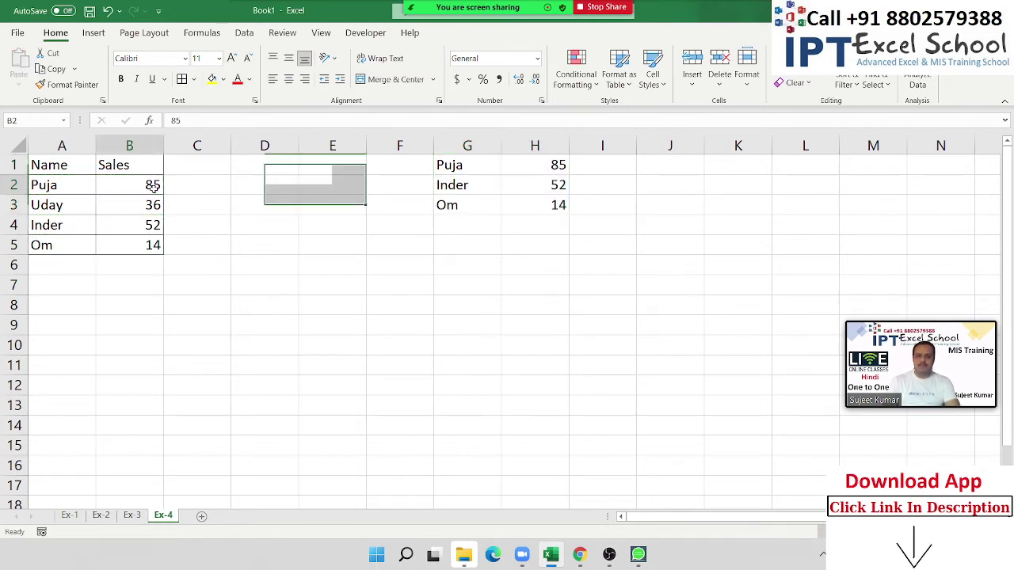
pyautogui.click(153, 187)
pyautogui.write('100')
pyautogui.press('Return')
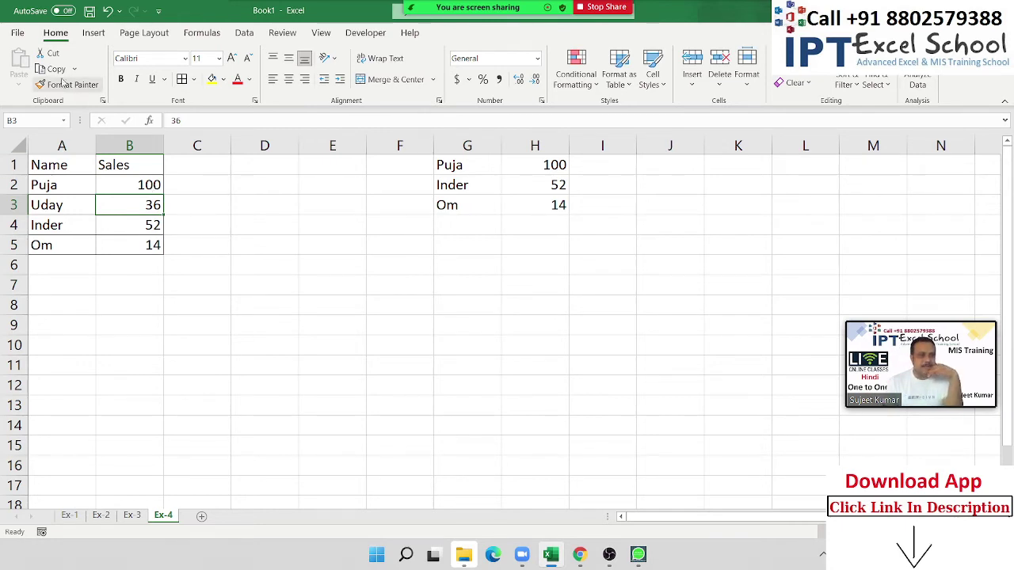
# Open Data1 from Recent and copy its entire Sheet1 sales table.
pyautogui.click(18, 32)
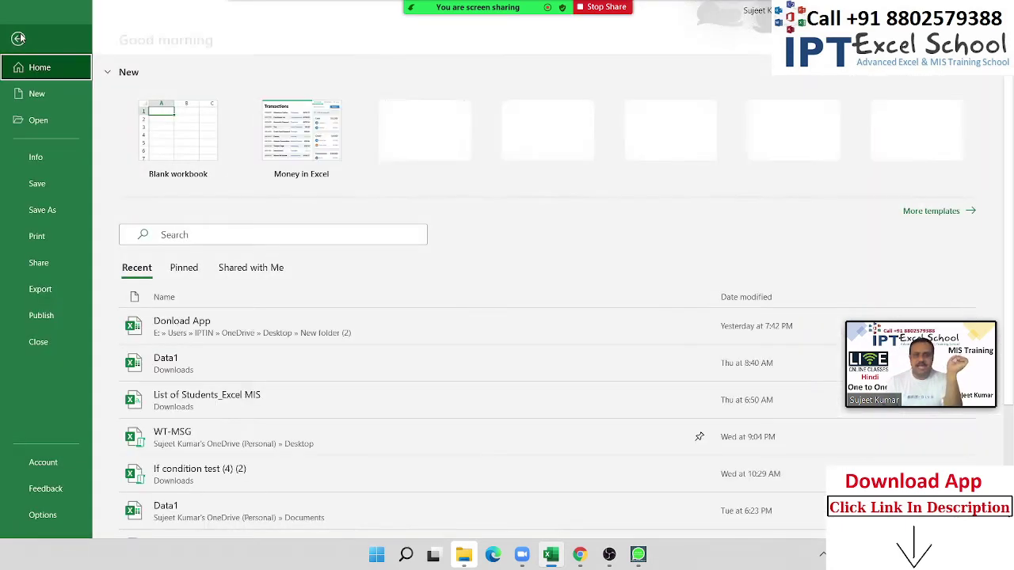
pyautogui.click(42, 125)
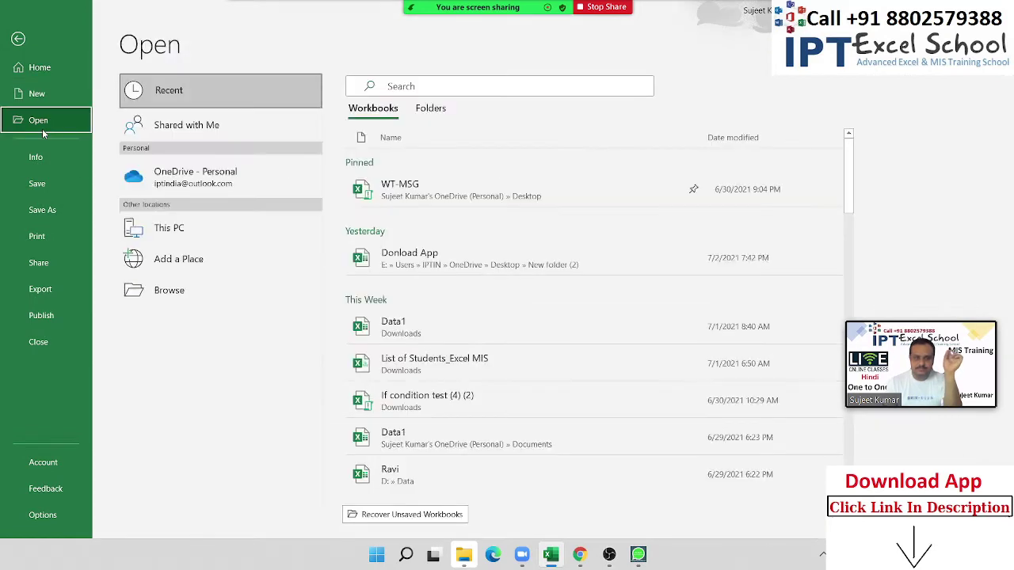
pyautogui.click(467, 340)
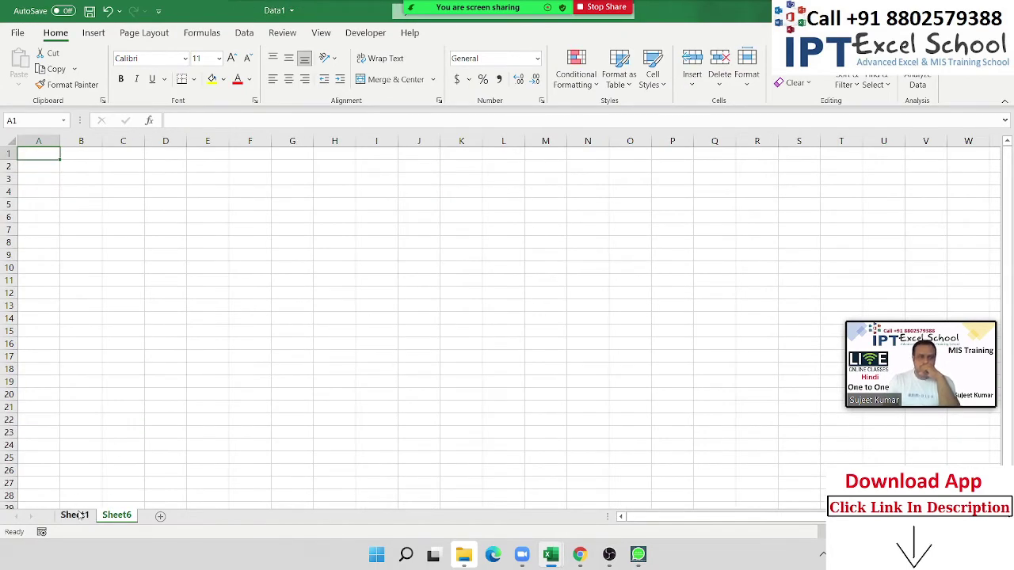
pyautogui.click(80, 516)
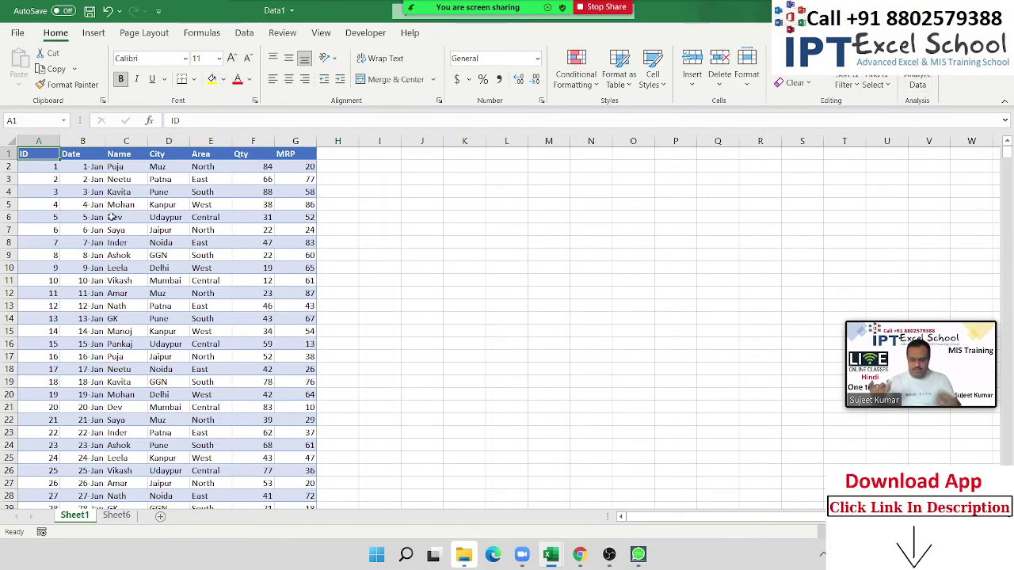
pyautogui.hotkey('ctrl', 'shift', 'End')
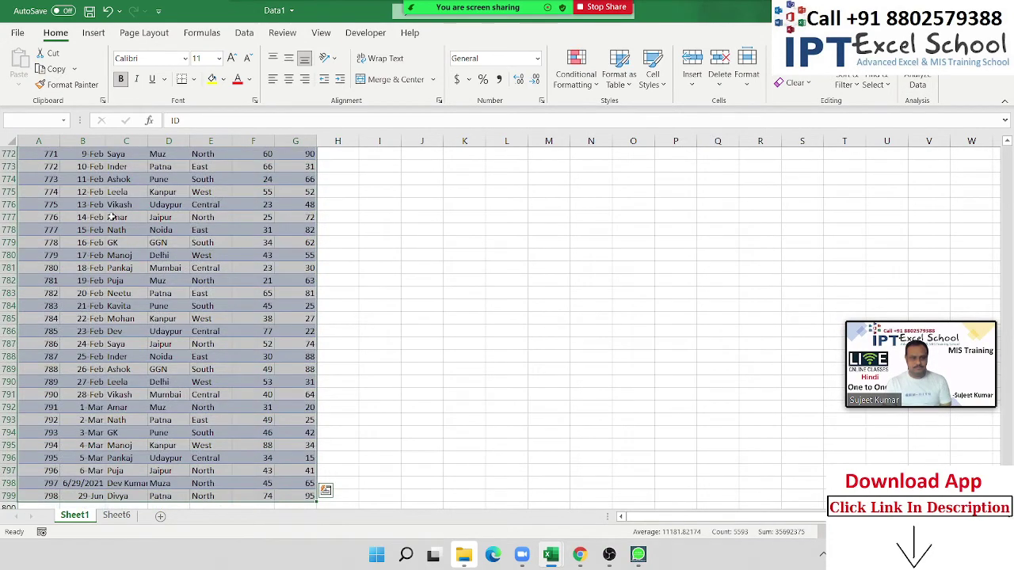
pyautogui.hotkey('ctrl', 'c')
# Back in Book1, insert a new sheet and name it Ex-5, since Ex-4 is already taken.
pyautogui.hotkey('ctrl', 'Tab')
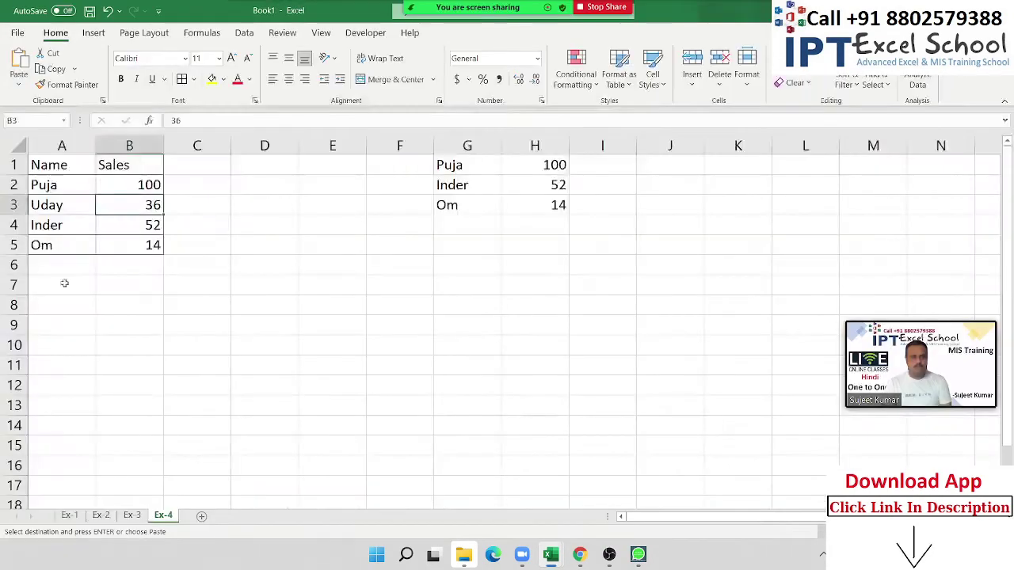
pyautogui.click(201, 516)
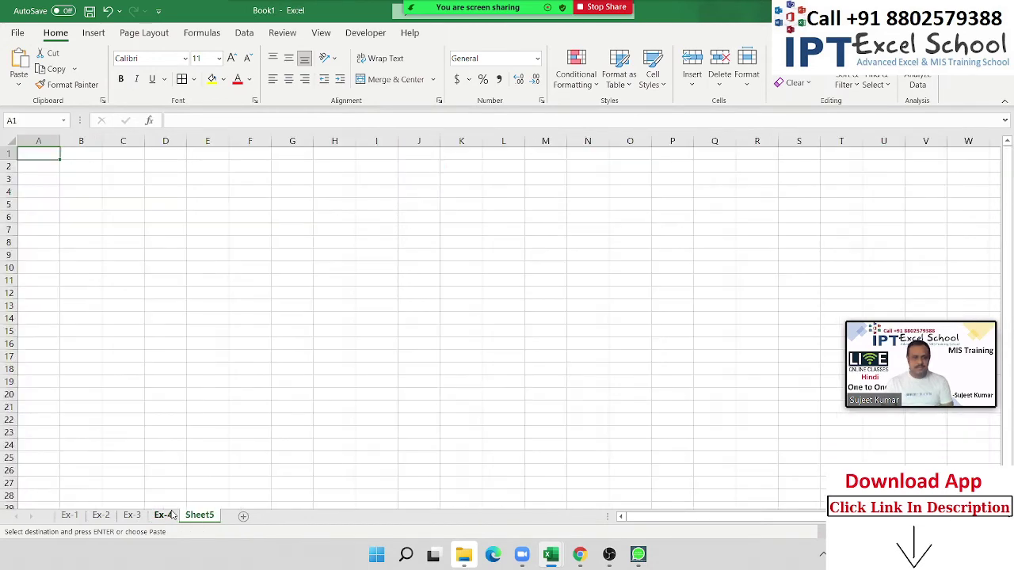
pyautogui.click(164, 515)
pyautogui.click(184, 515)
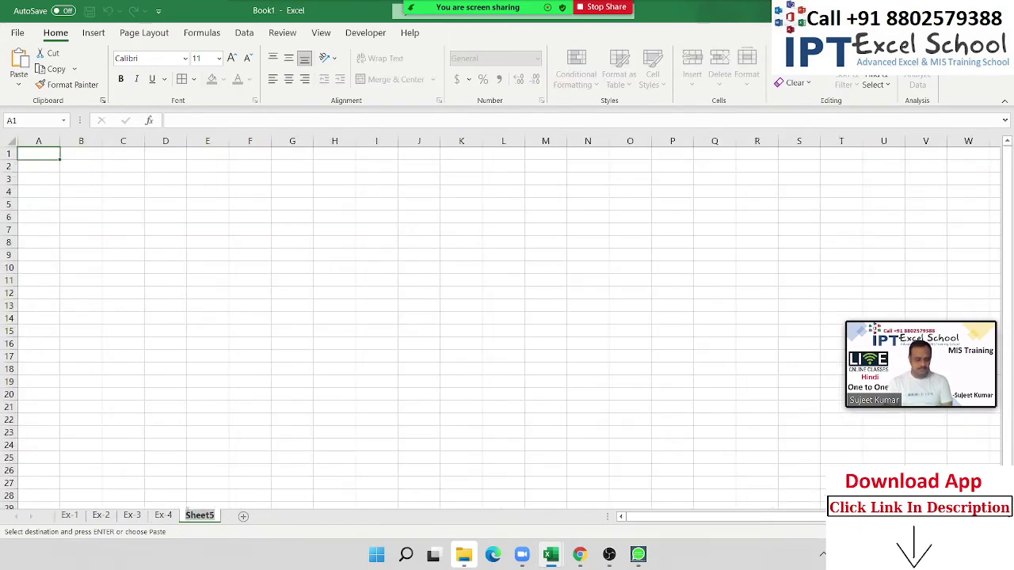
pyautogui.doubleClick(190, 515)
pyautogui.write('Ex-4')
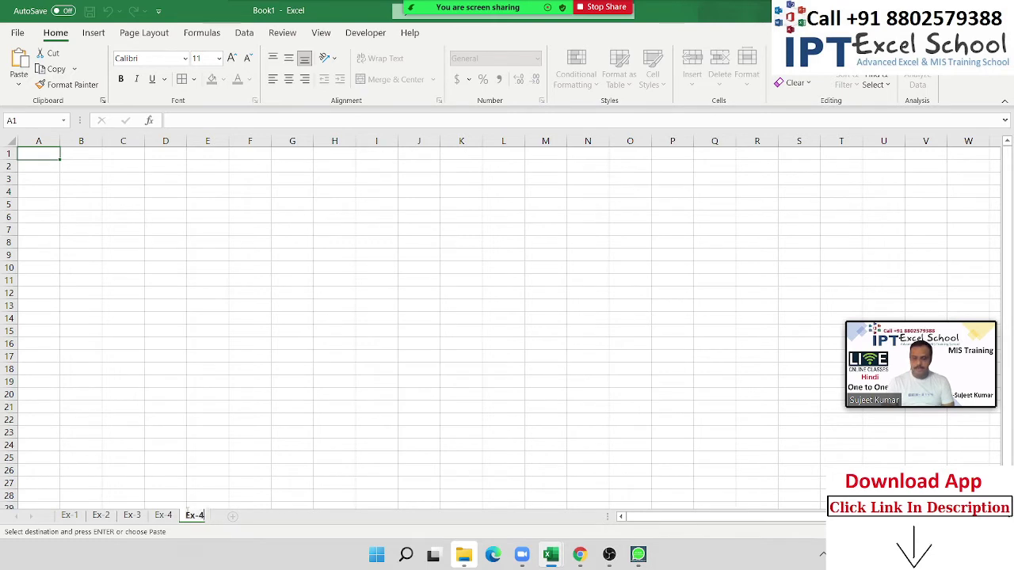
pyautogui.press('Return')
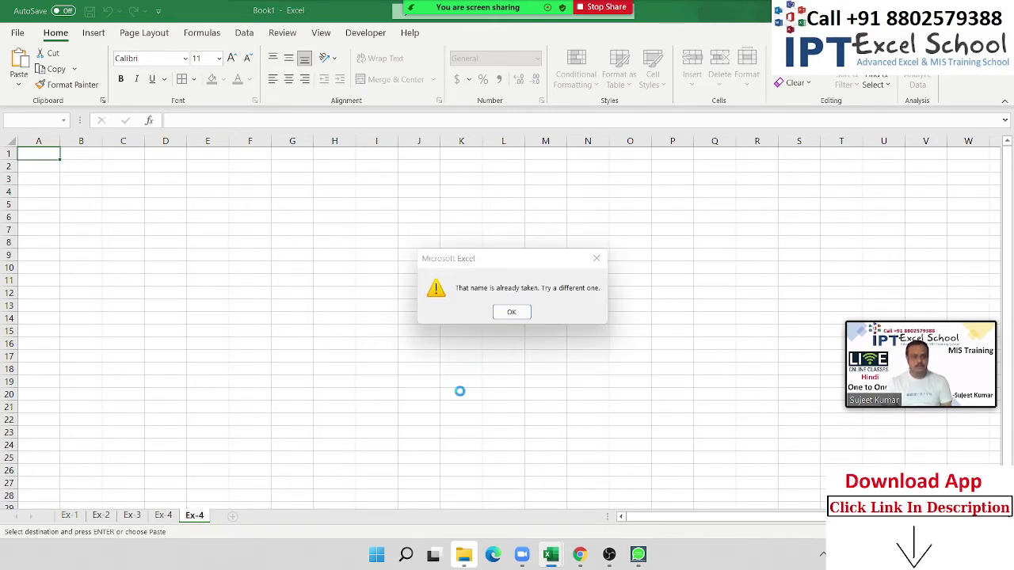
pyautogui.press('Return')
pyautogui.click(202, 515)
pyautogui.press('BackSpace')
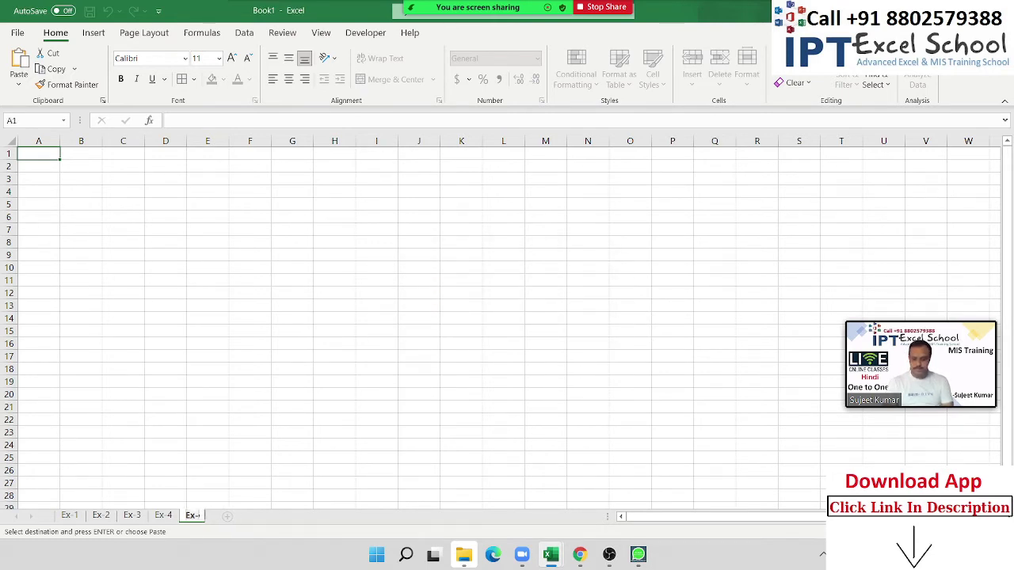
pyautogui.write('5')
pyautogui.click(92, 304)
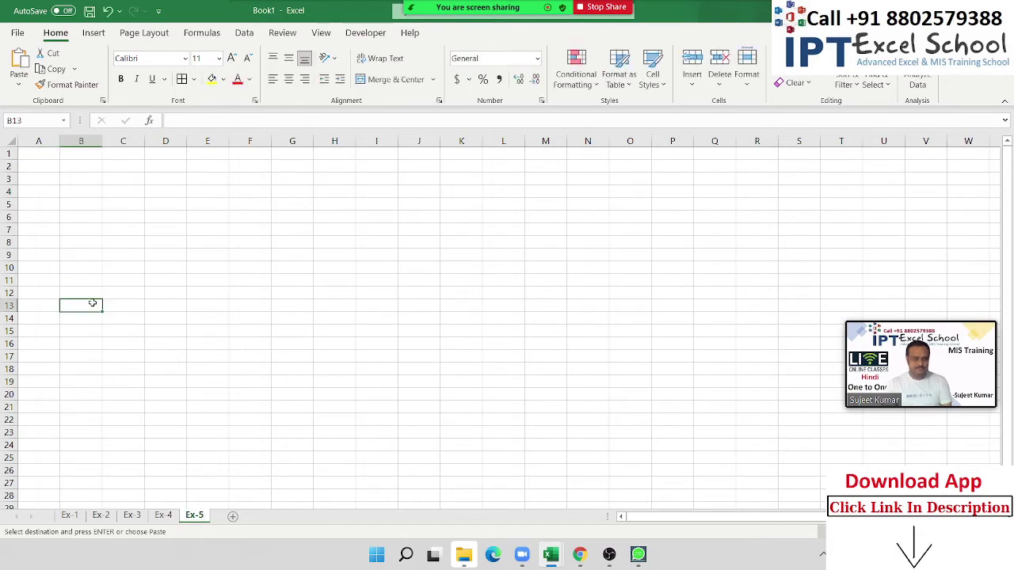
# Paste the Data1 table at A1 of Ex-5, then close Data1 discarding the clipboard.
pyautogui.click(34, 159)
pyautogui.hotkey('ctrl', 'v')
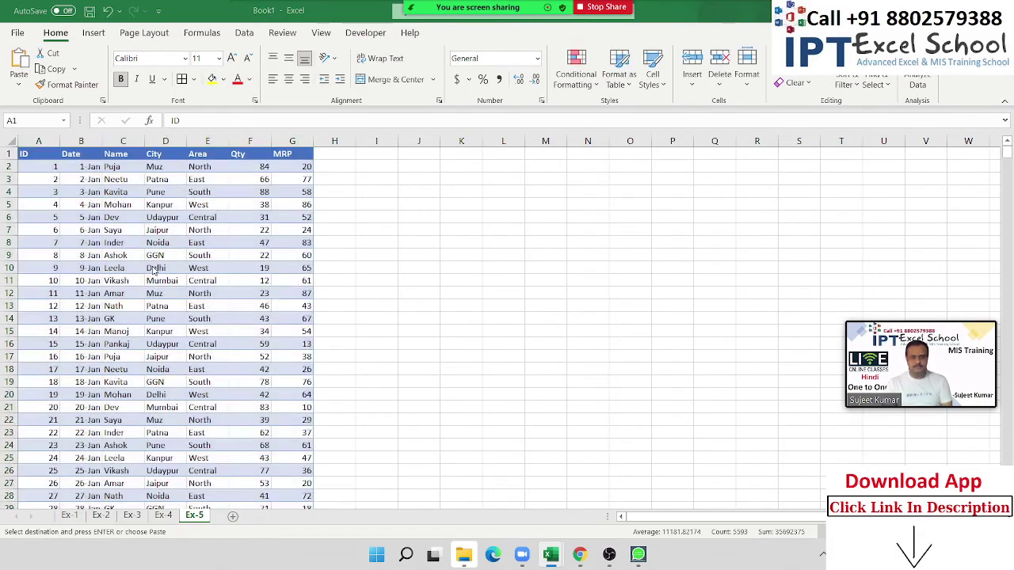
pyautogui.hotkey('alt', 'Tab')
pyautogui.hotkey('alt', 'Tab')
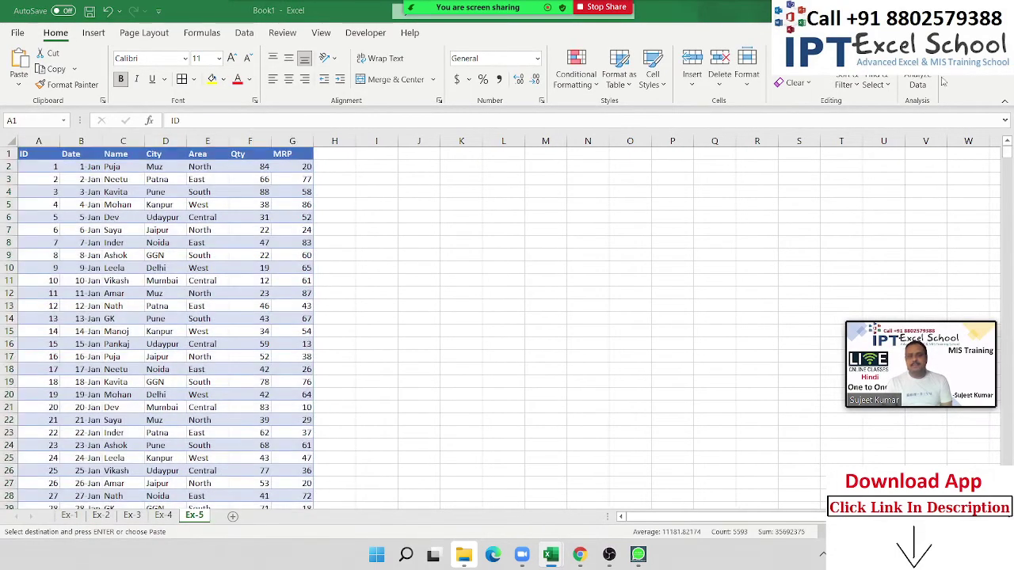
pyautogui.hotkey('alt', 'Tab')
pyautogui.hotkey('ctrl', 'w')
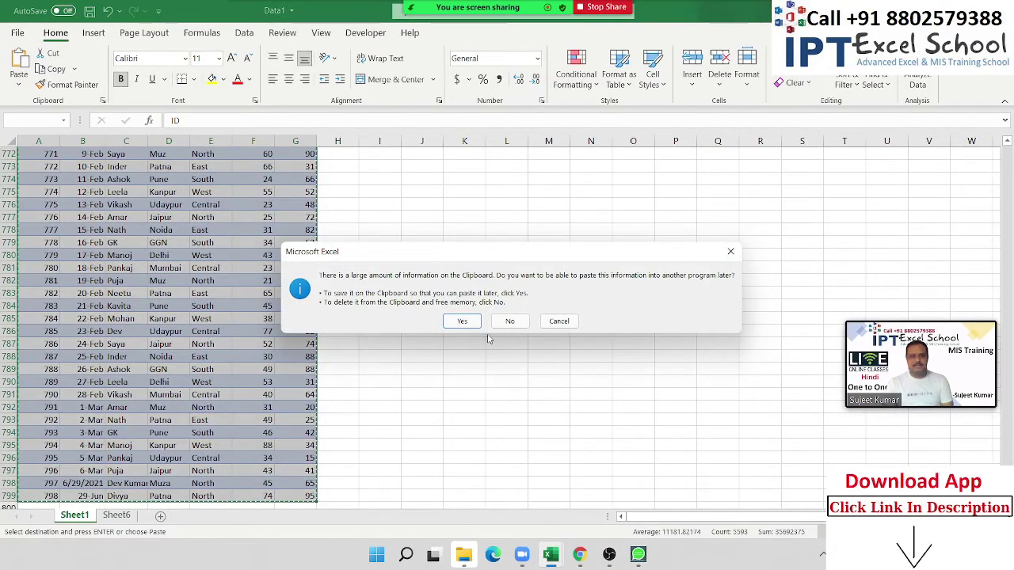
pyautogui.click(494, 322)
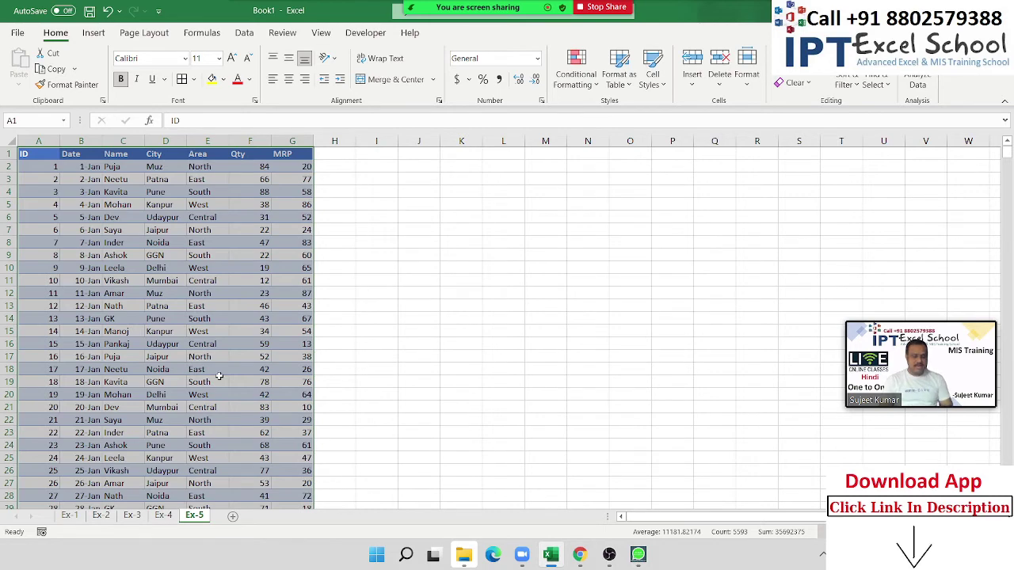
# Copy the Ex-5 sales table and add a new sheet named Per-1.
pyautogui.hotkey('ctrl', 'c')
pyautogui.click(231, 516)
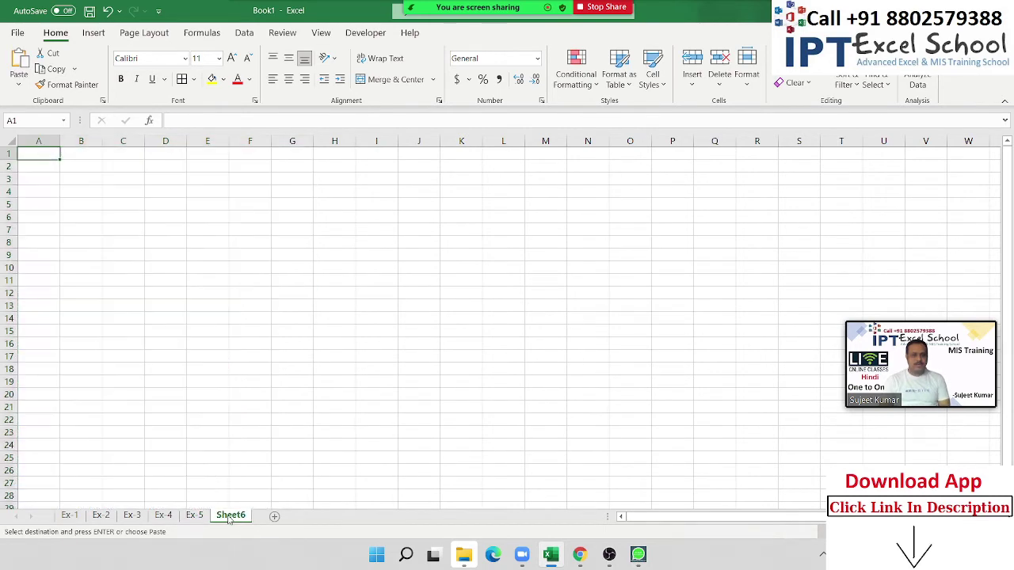
pyautogui.doubleClick(229, 516)
pyautogui.write('S-')
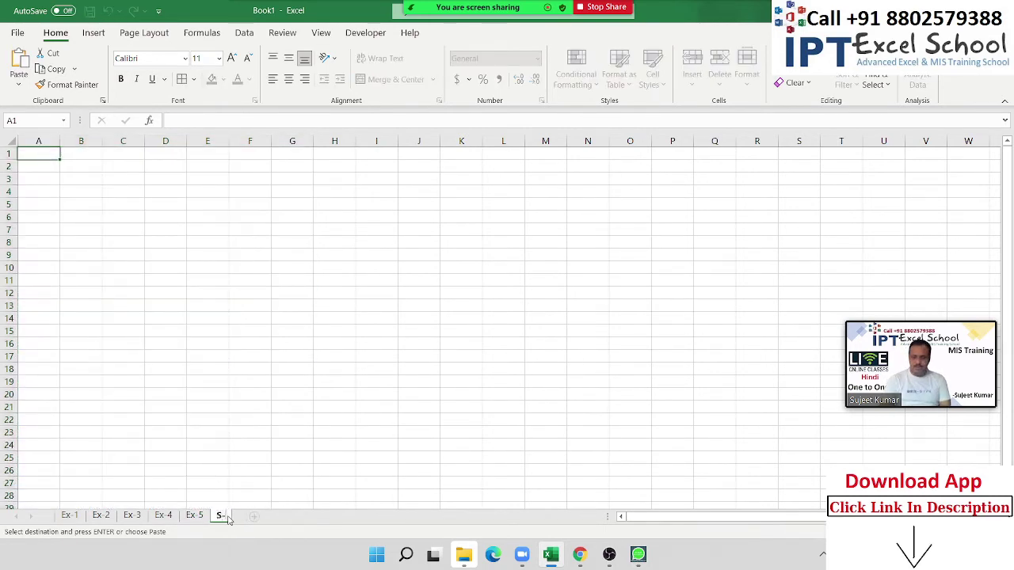
pyautogui.write('1')
pyautogui.press('BackSpace')
pyautogui.press('BackSpace')
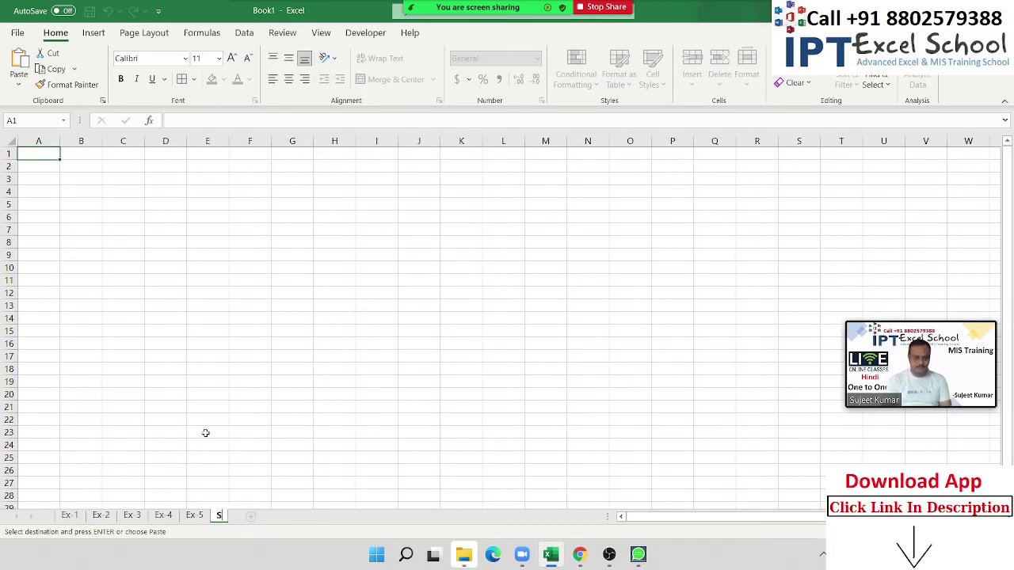
pyautogui.press('BackSpace')
pyautogui.write('Per')
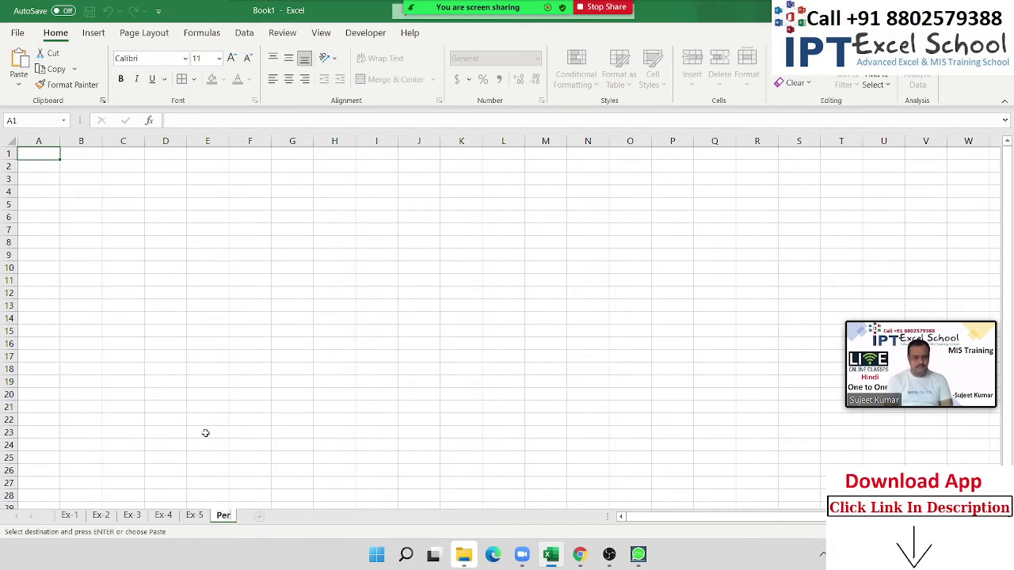
pyautogui.write('-1')
pyautogui.click(119, 252)
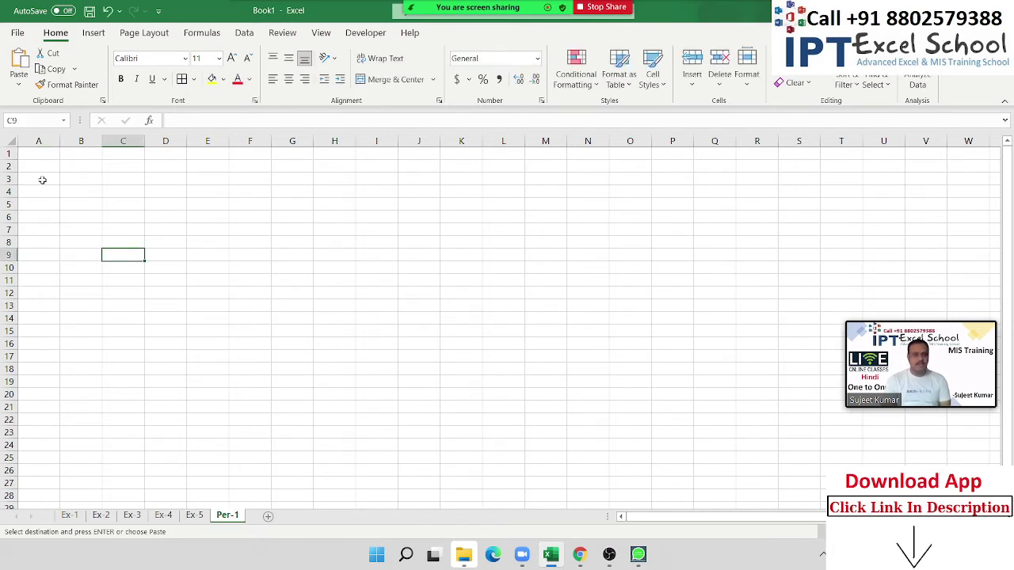
# Paste the table at A1 on Per-1, delete the ID, Date, Area and MRP columns, and add another sheet.
pyautogui.click(35, 154)
pyautogui.press('Return')
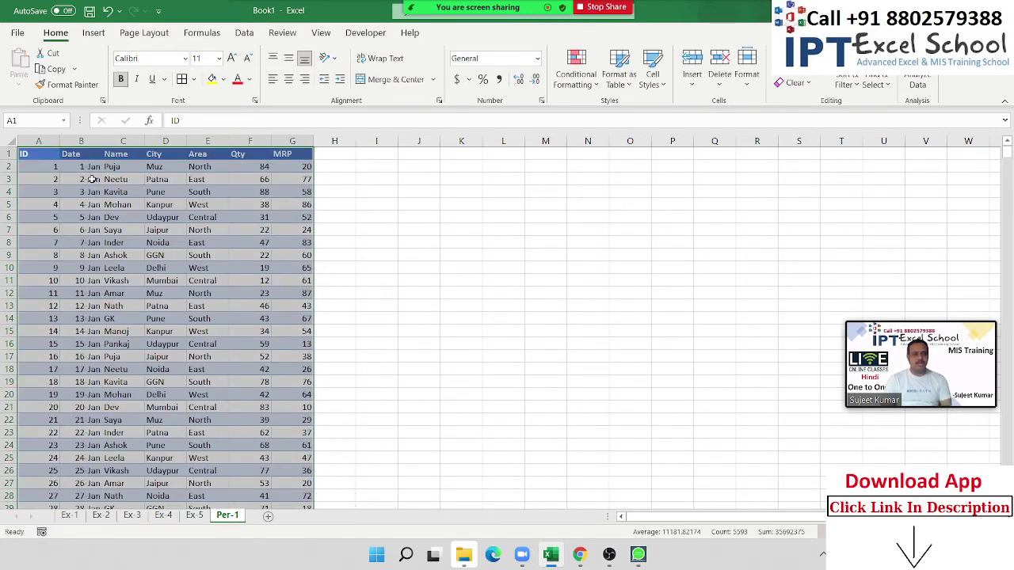
pyautogui.click(32, 152)
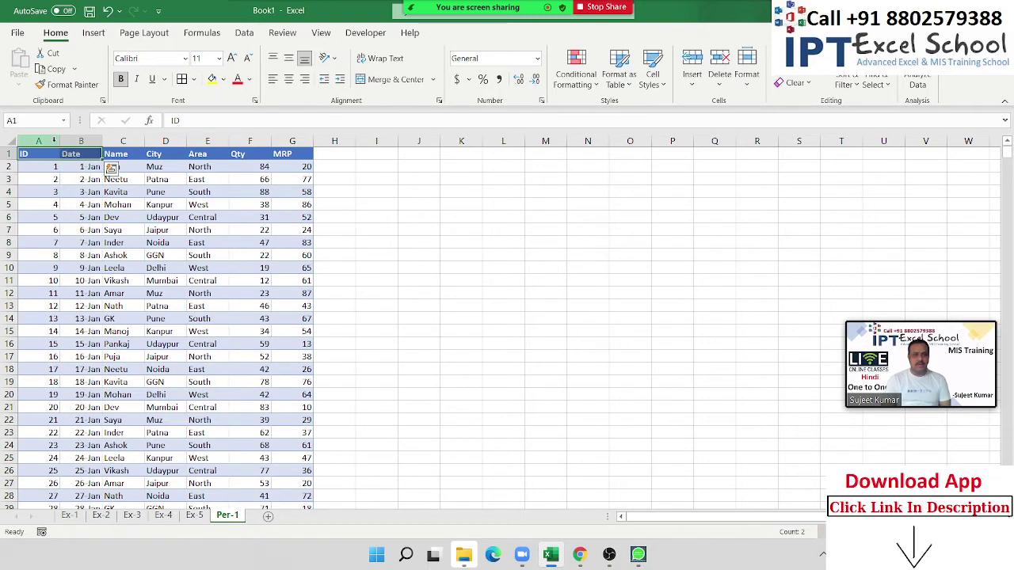
pyautogui.moveTo(38, 141); pyautogui.dragTo(79, 141)
pyautogui.hotkey('ctrl', '-')
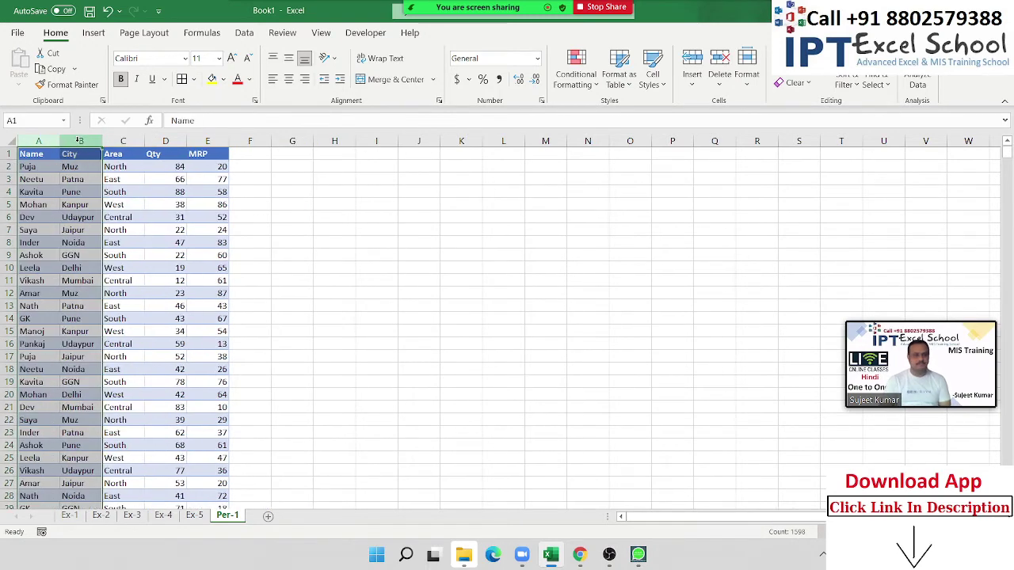
pyautogui.click(79, 179)
pyautogui.click(125, 141)
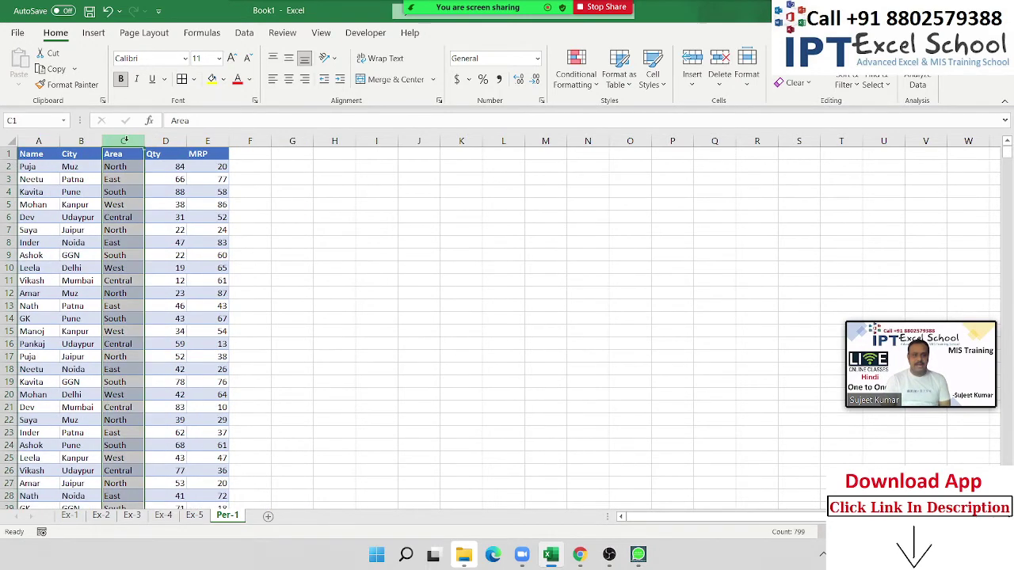
pyautogui.hotkey('ctrl', '-')
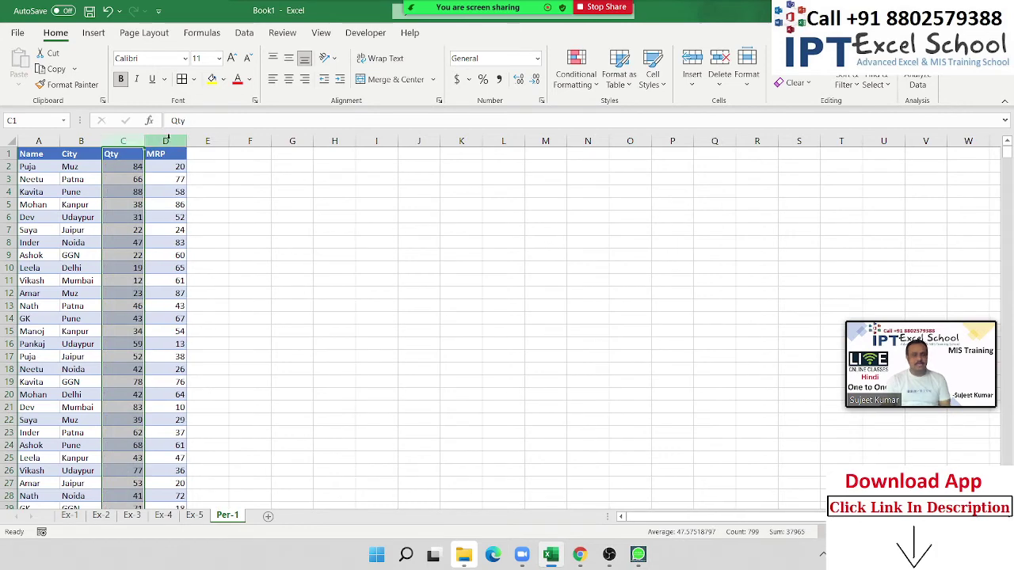
pyautogui.click(167, 140)
pyautogui.hotkey('ctrl', '-')
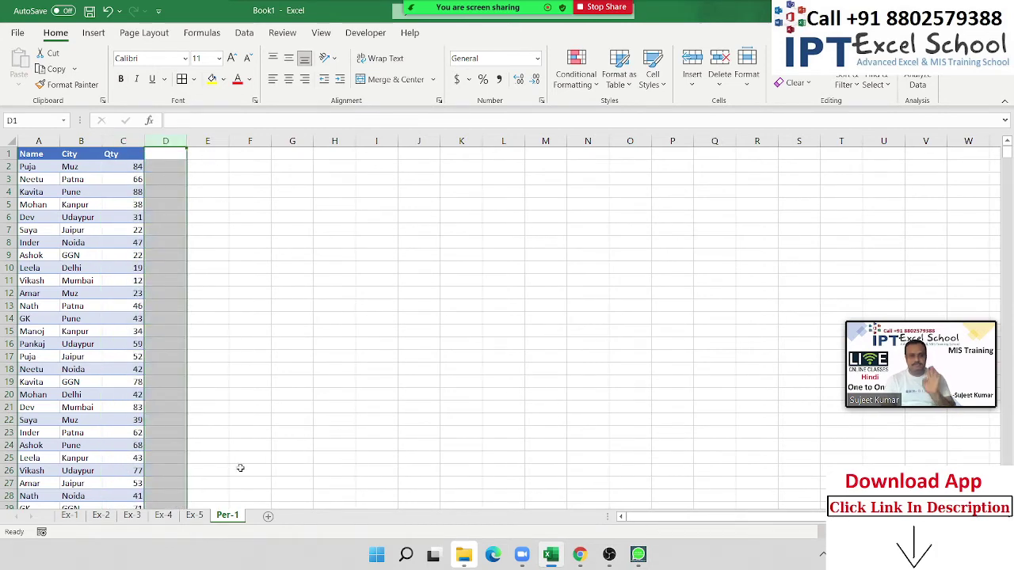
pyautogui.click(268, 515)
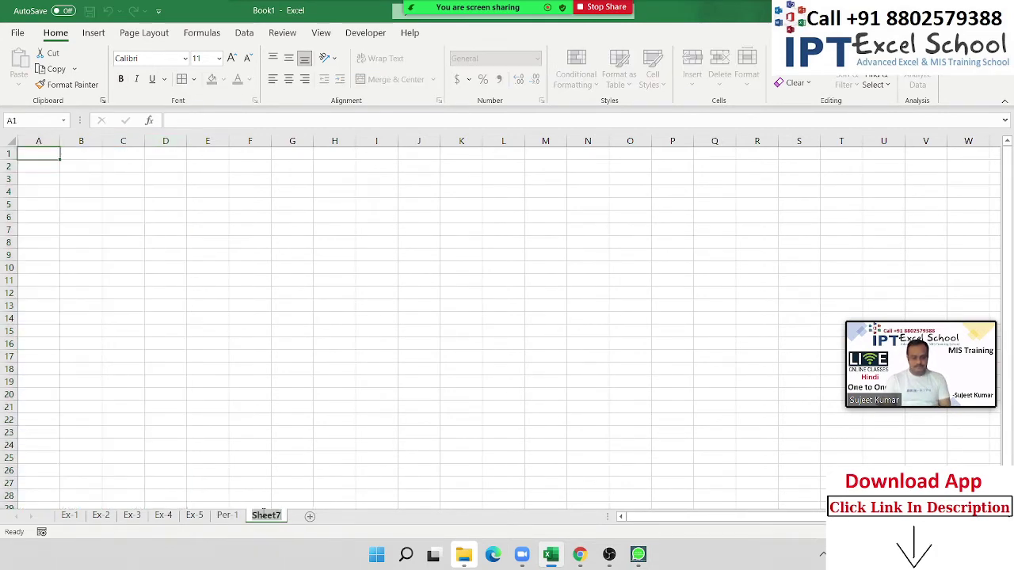
# Rename the new Sheet7 to Per-2.
pyautogui.doubleClick(266, 515)
pyautogui.write('Per-')
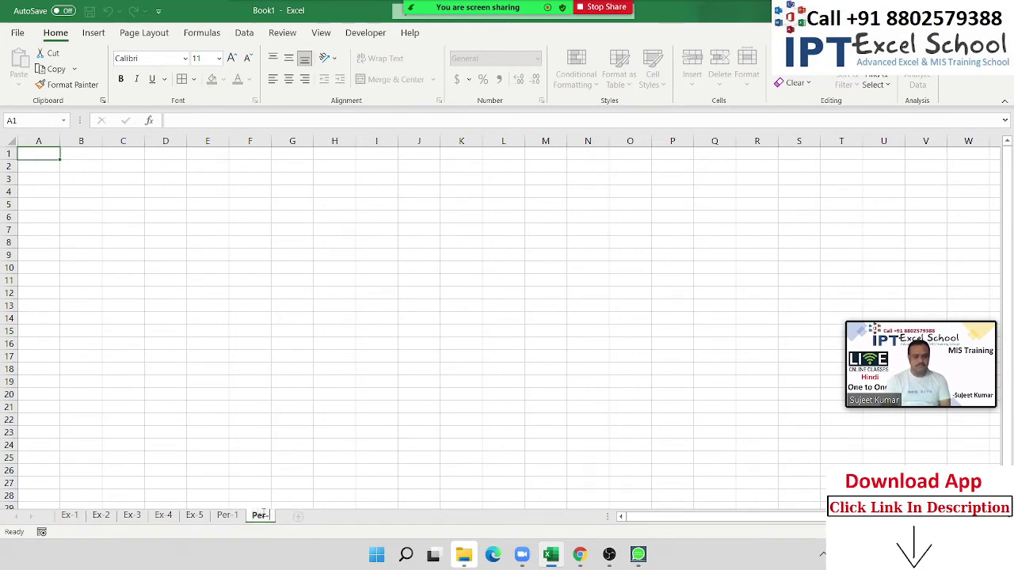
pyautogui.write('2')
pyautogui.click(241, 458)
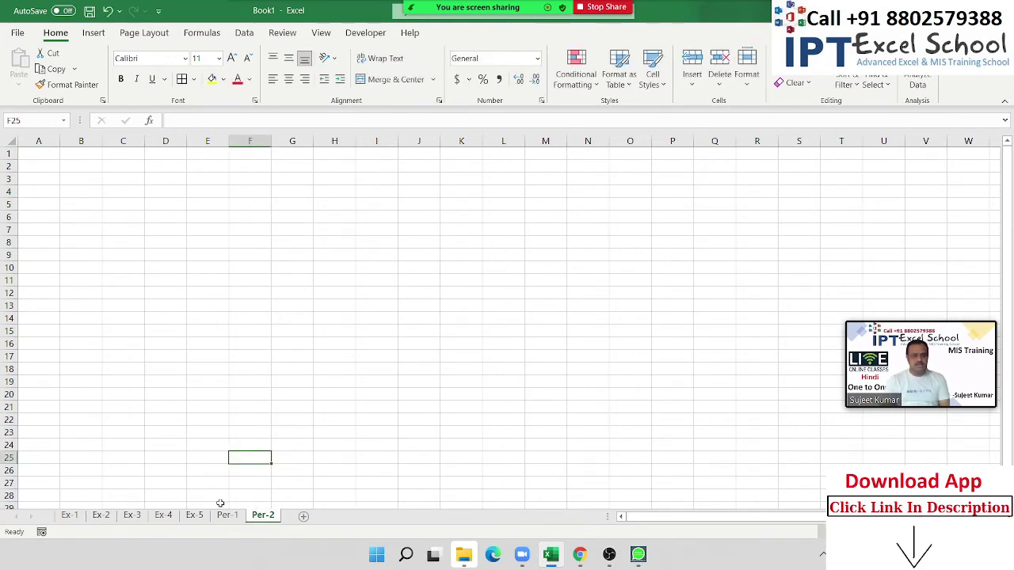
# Paste the Ex-5 sales table at A1 on Per-2 and delete its Name and City columns.
pyautogui.click(195, 515)
pyautogui.hotkey('ctrl', 'c')
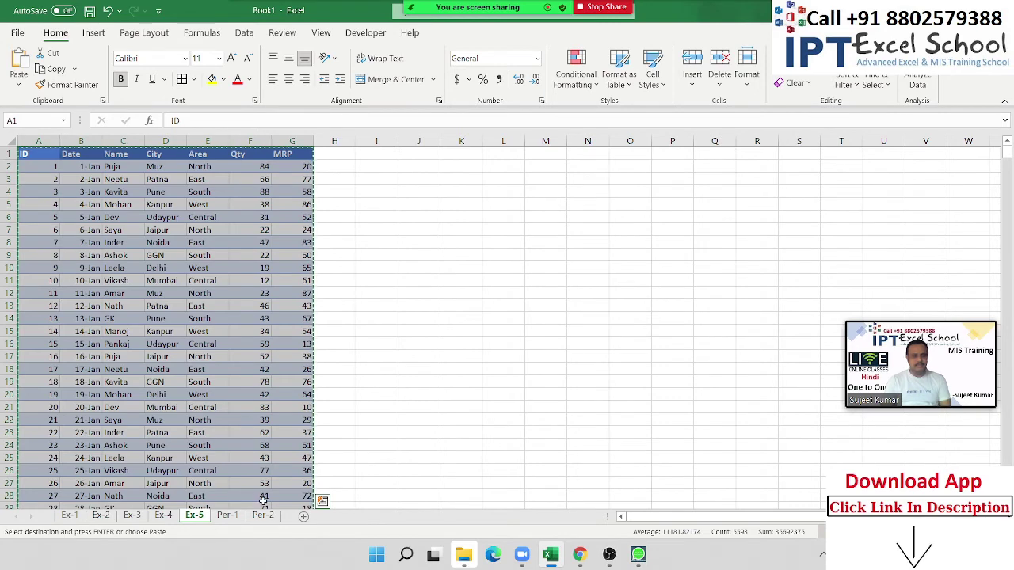
pyautogui.click(263, 516)
pyautogui.click(57, 156)
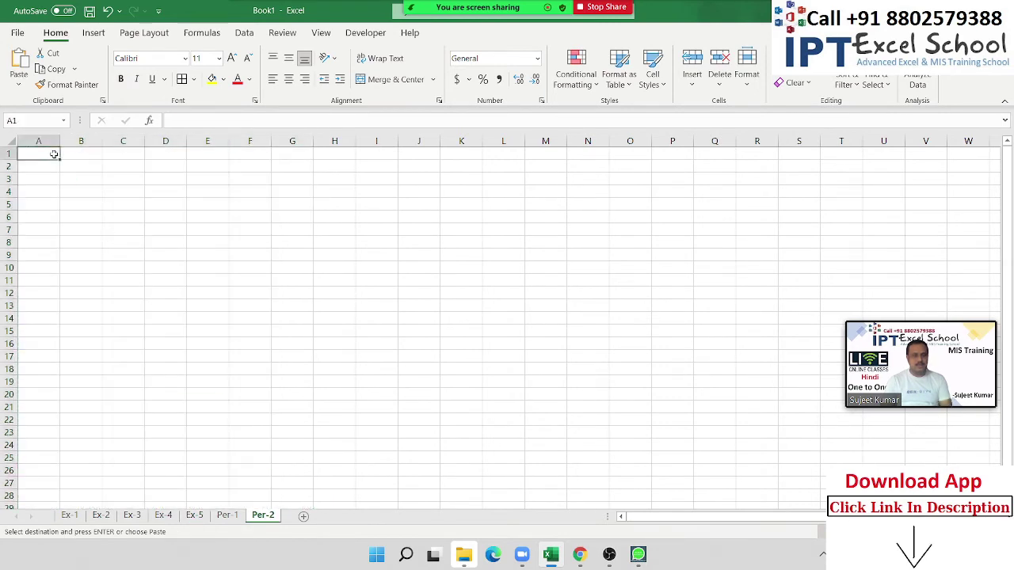
pyautogui.hotkey('ctrl', 'v')
pyautogui.click(107, 179)
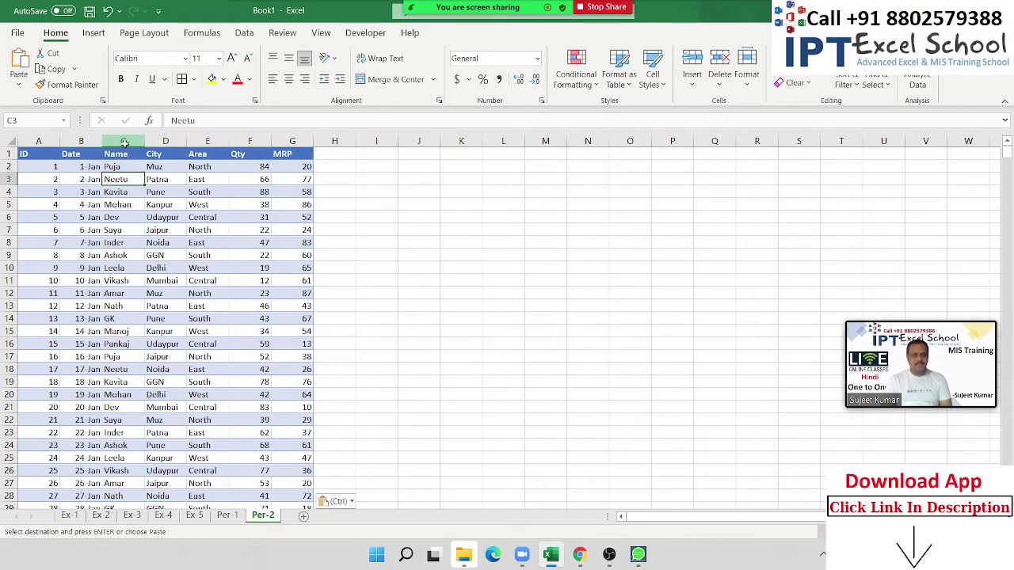
pyautogui.moveTo(123, 141); pyautogui.dragTo(167, 141)
pyautogui.hotkey('ctrl', '-')
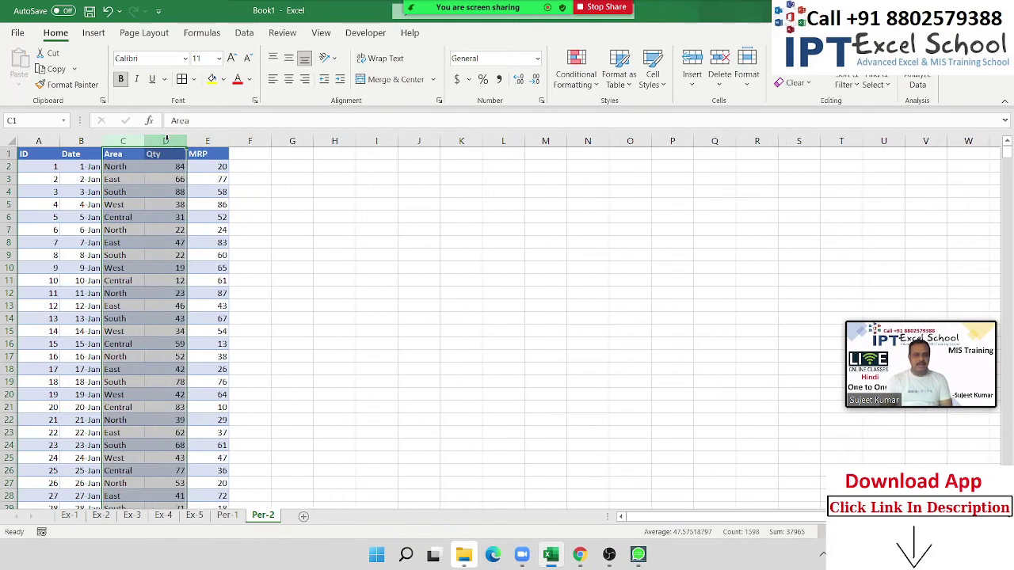
pyautogui.click(215, 179)
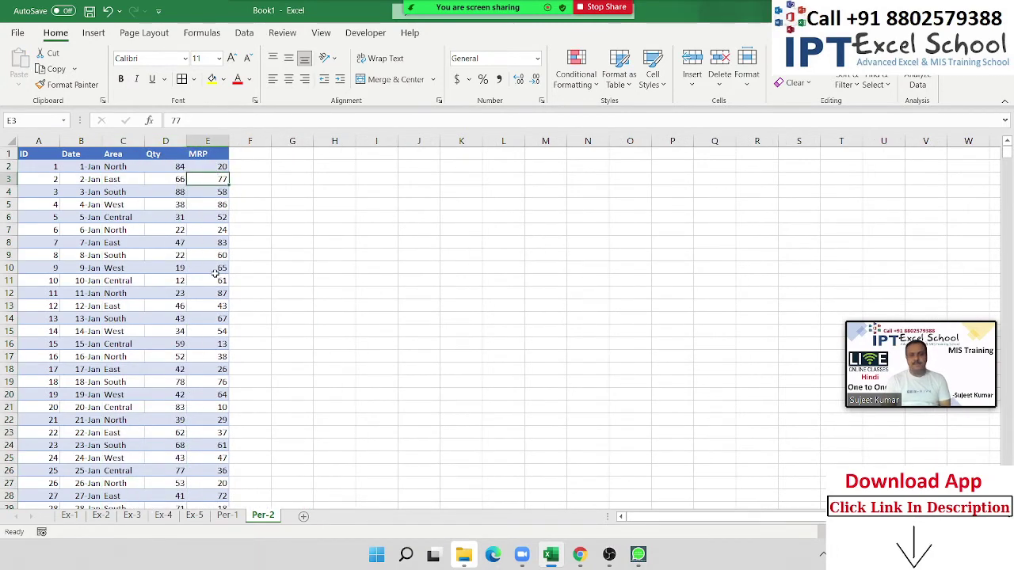
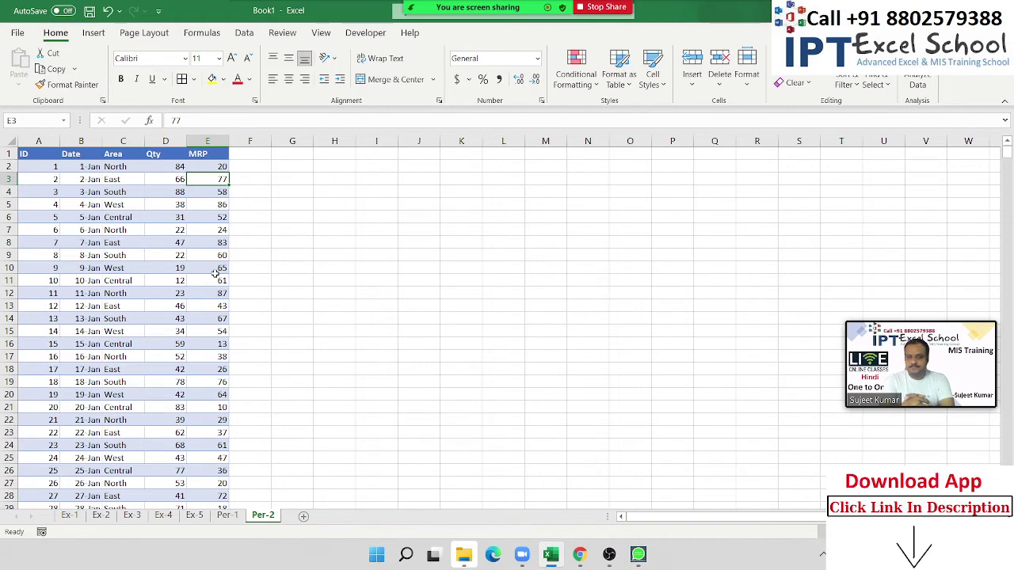
# Look over Ex-5, then Per-1 (Qty 46 in C13) and Per-2, returning to Ex-5.
pyautogui.click(194, 514)
pyautogui.click(161, 254)
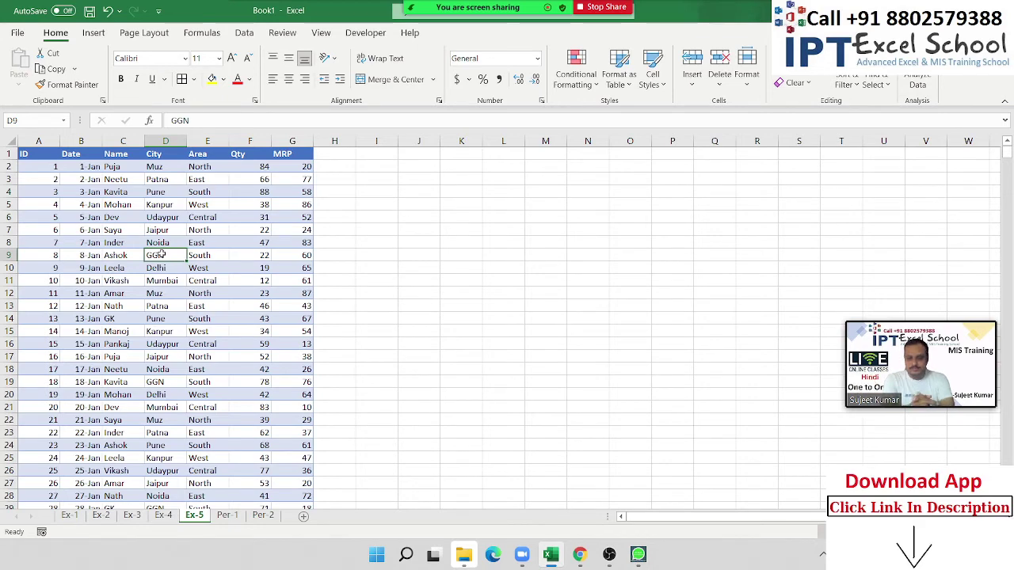
pyautogui.click(224, 517)
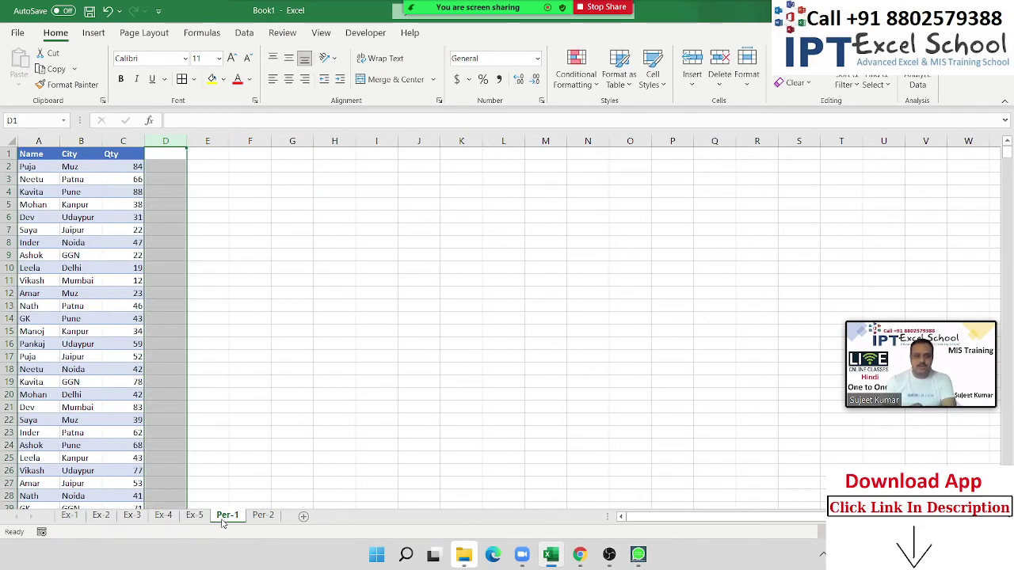
pyautogui.click(131, 305)
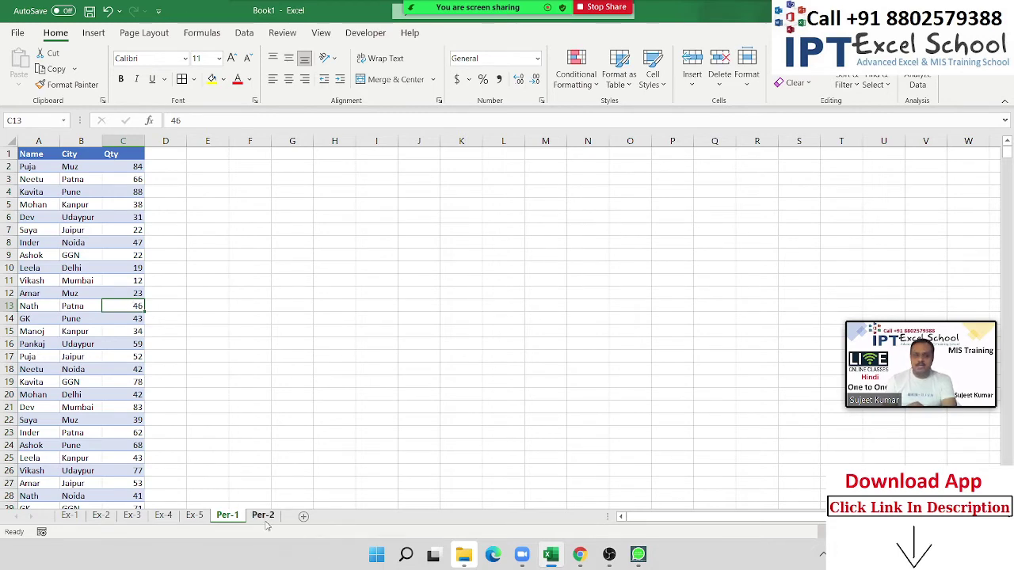
pyautogui.click(267, 520)
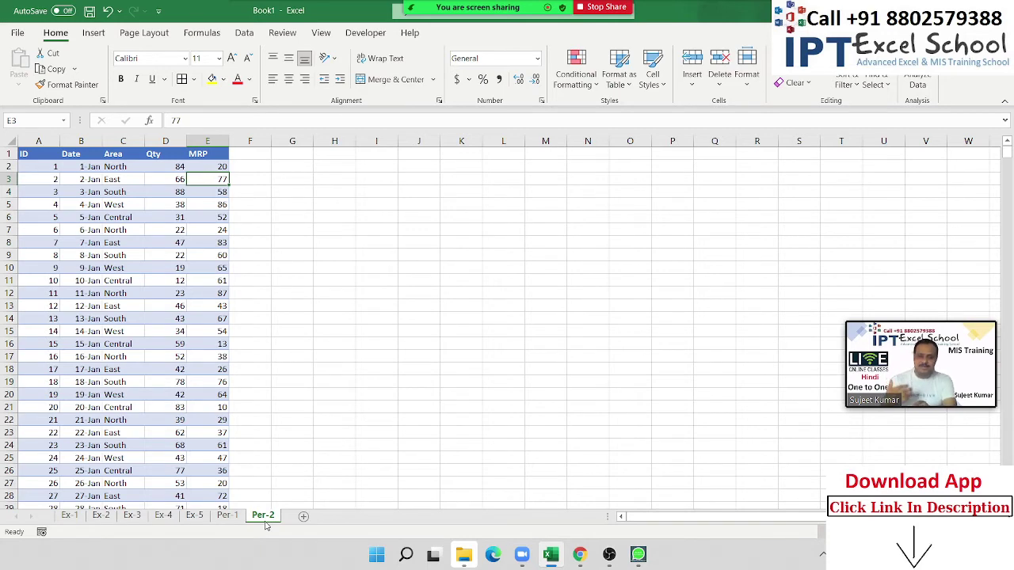
pyautogui.click(194, 515)
pyautogui.click(152, 307)
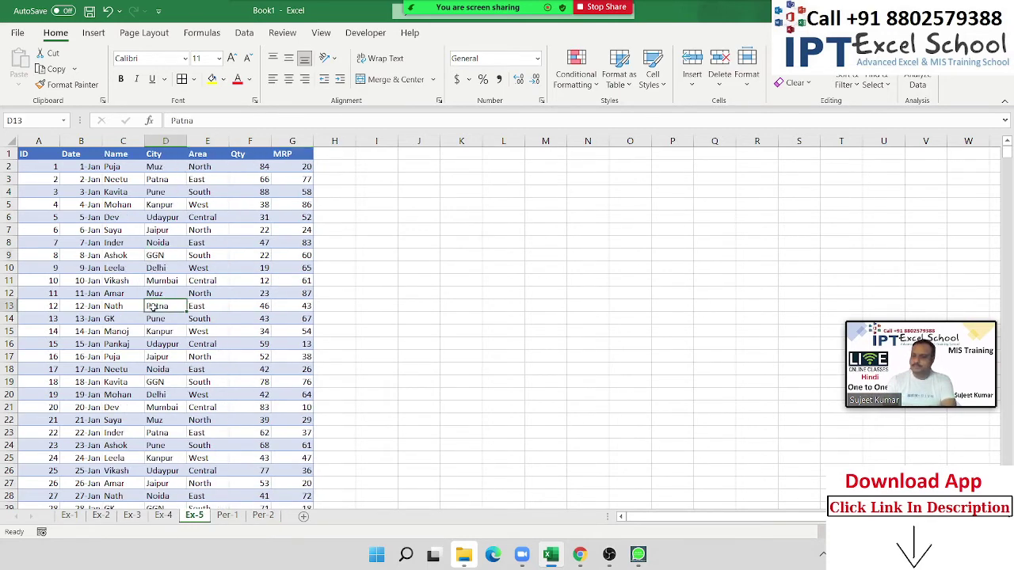
# Check Per-1 and Per-2 against Ex-5 once more, finishing on the Ex-5 table.
pyautogui.click(228, 516)
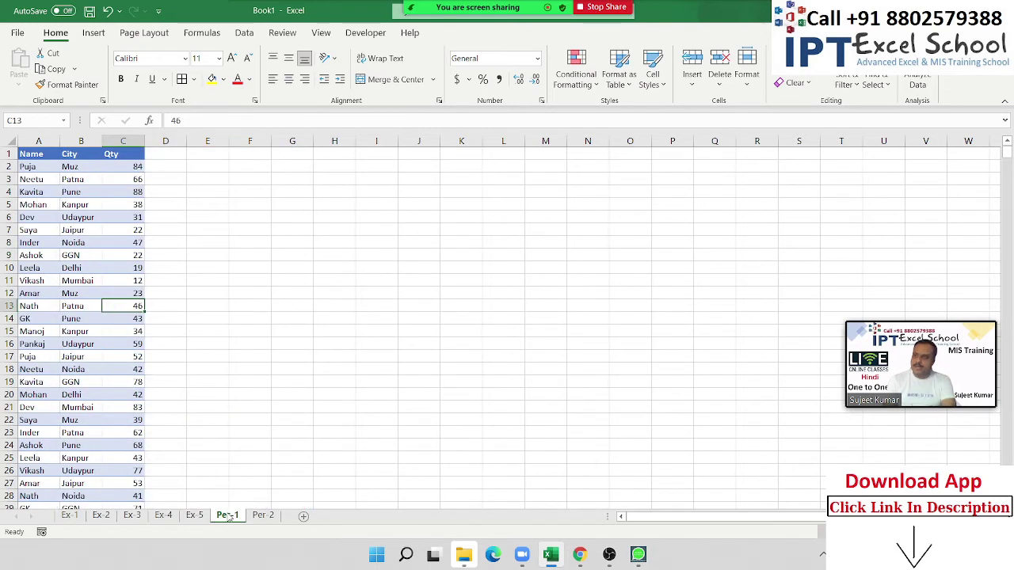
pyautogui.click(198, 516)
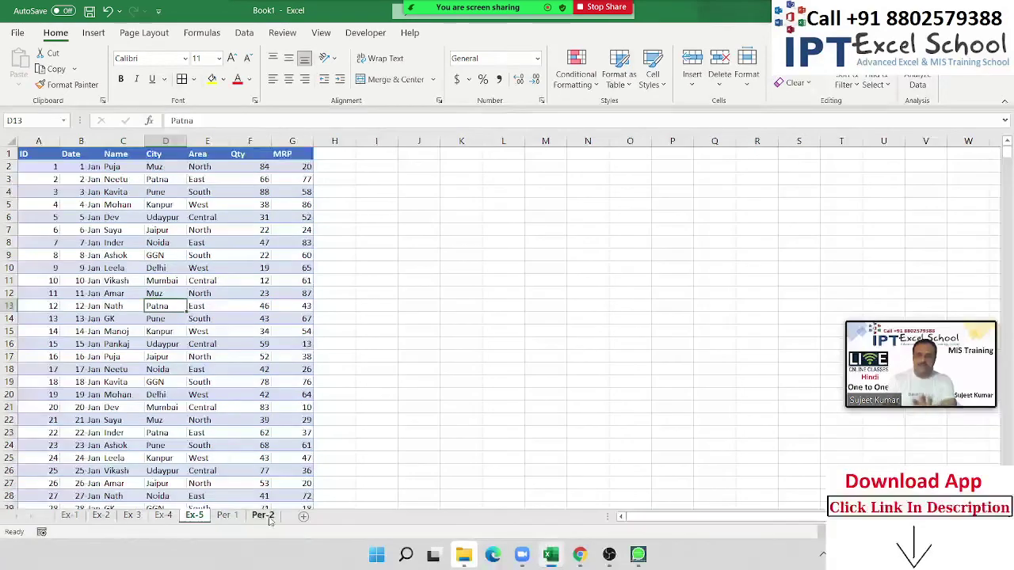
pyautogui.click(264, 515)
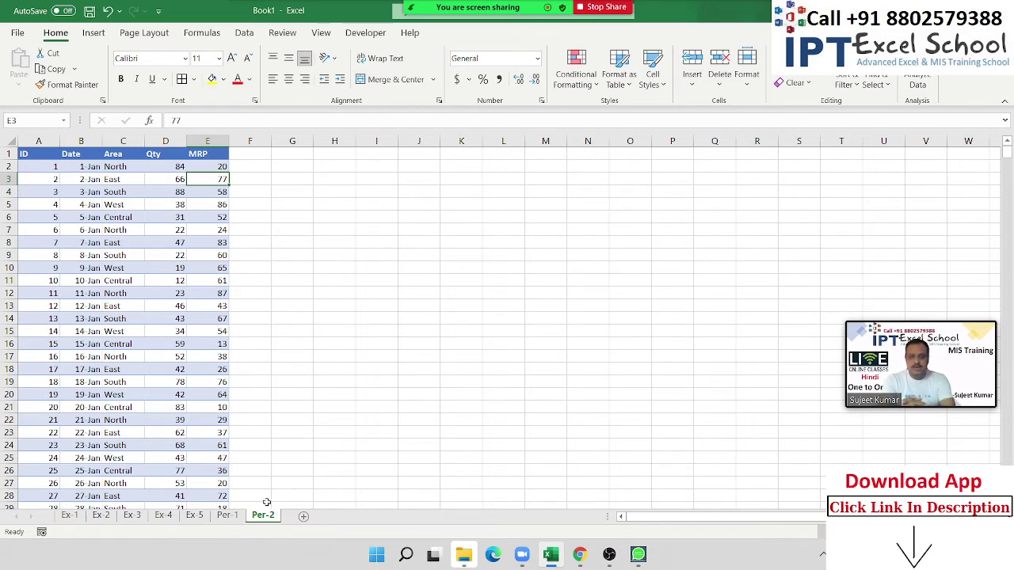
pyautogui.click(194, 515)
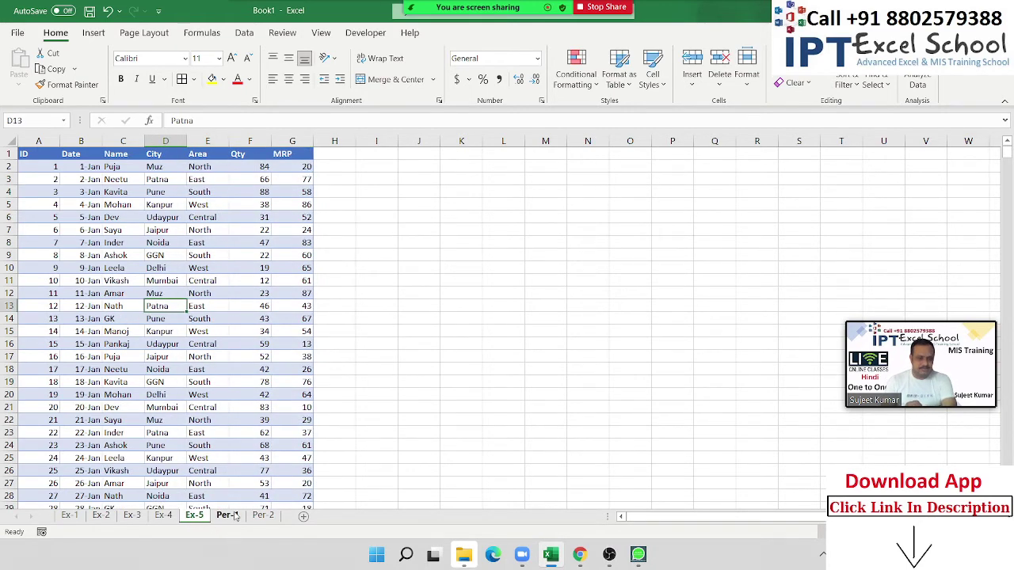
pyautogui.click(227, 515)
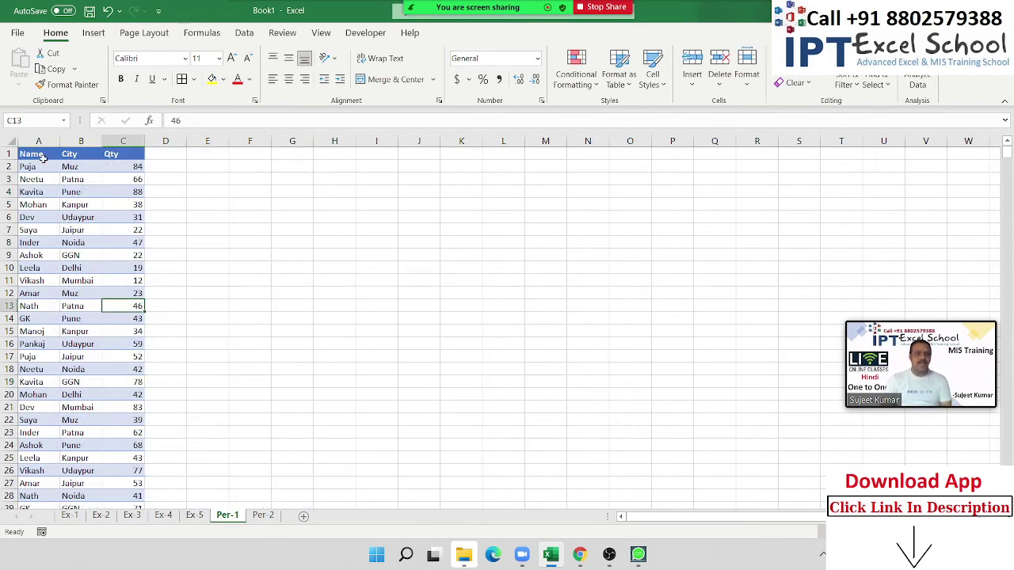
pyautogui.click(194, 515)
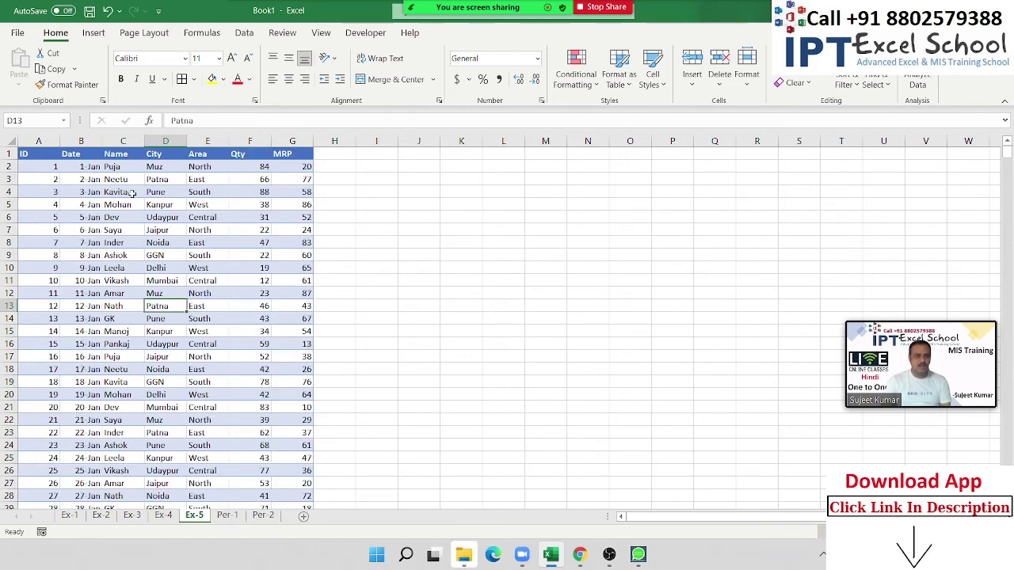
# Paste-link Ex-5's Name and City columns (C1:D799) into Per-1 starting at A1.
pyautogui.press('Up')
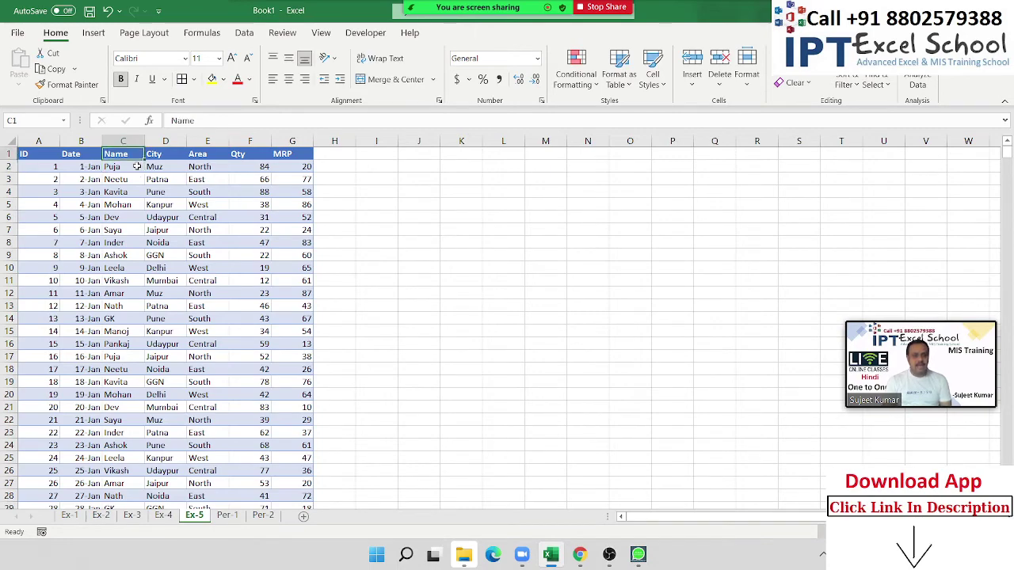
pyautogui.hotkey('ctrl', 'shift', 'Down')
pyautogui.hotkey('shift', 'Right')
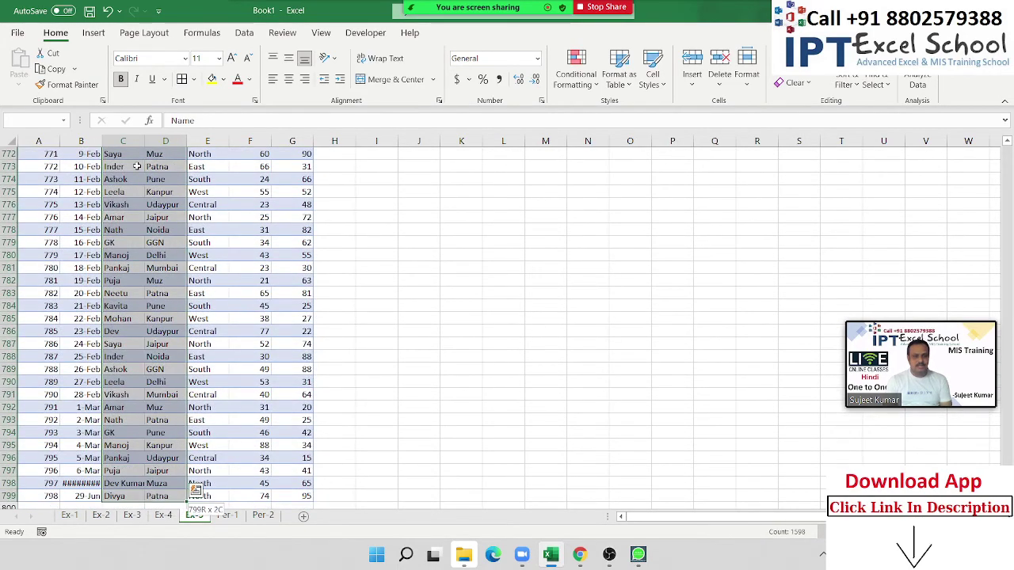
pyautogui.scroll(3, 147, 174)
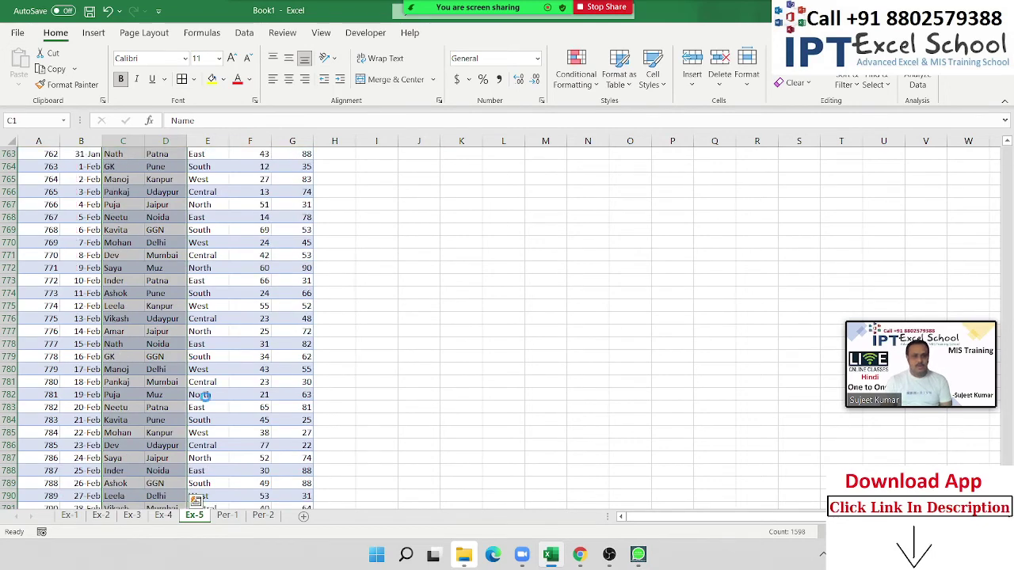
pyautogui.hotkey('ctrl', 'c')
pyautogui.click(227, 515)
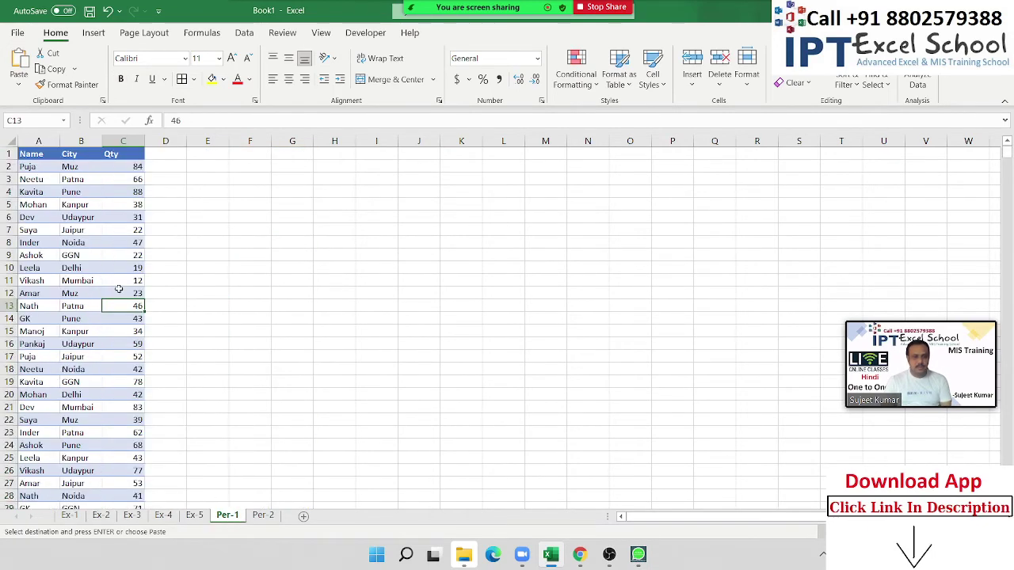
pyautogui.click(38, 154)
pyautogui.rightClick(37, 155)
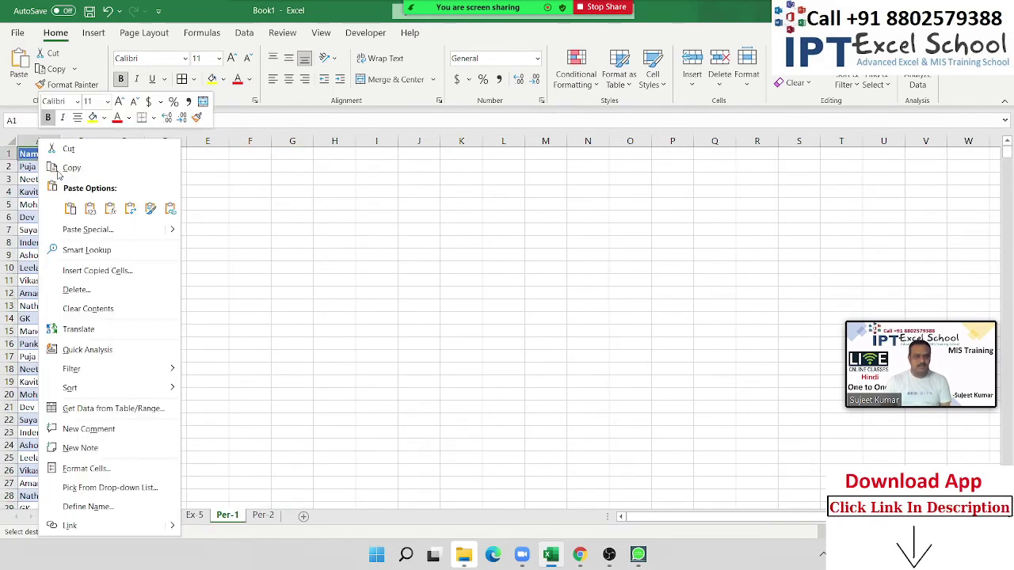
pyautogui.click(89, 230)
pyautogui.click(39, 329)
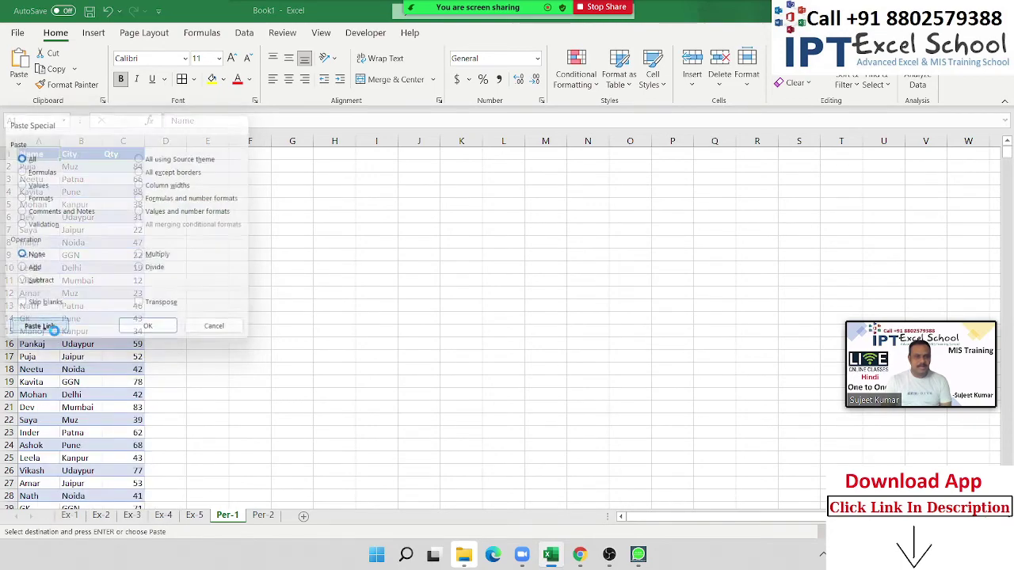
# Paste-link Ex-5's Qty column (F1:F799) into Per-1 cell C1.
pyautogui.click(194, 515)
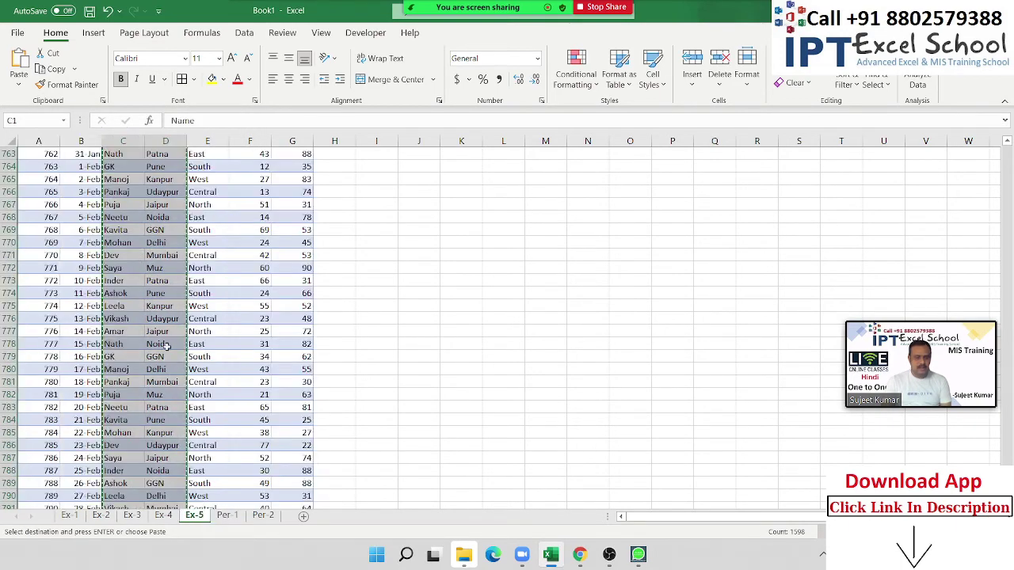
pyautogui.hotkey('ctrl', 'BackSpace')
pyautogui.press('Tab')
pyautogui.press('Tab')
pyautogui.press('Tab')
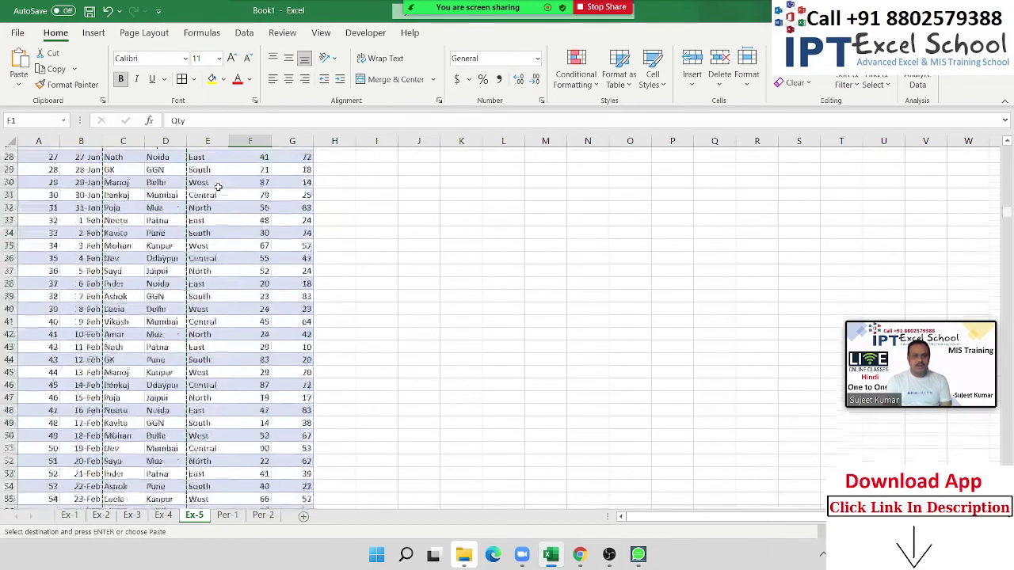
pyautogui.hotkey('ctrl', 'shift', 'Down')
pyautogui.hotkey('ctrl', 'c')
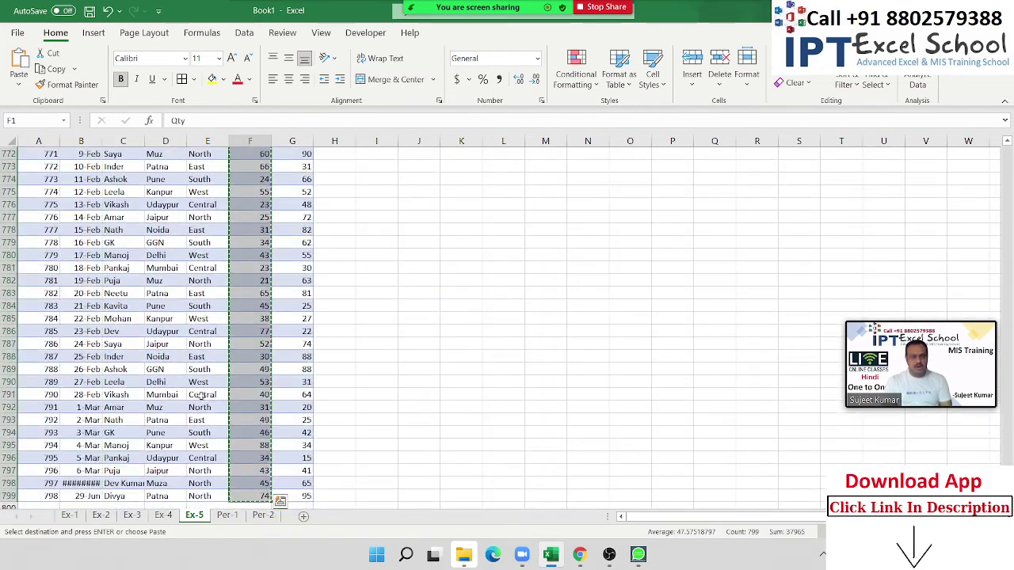
pyautogui.click(228, 516)
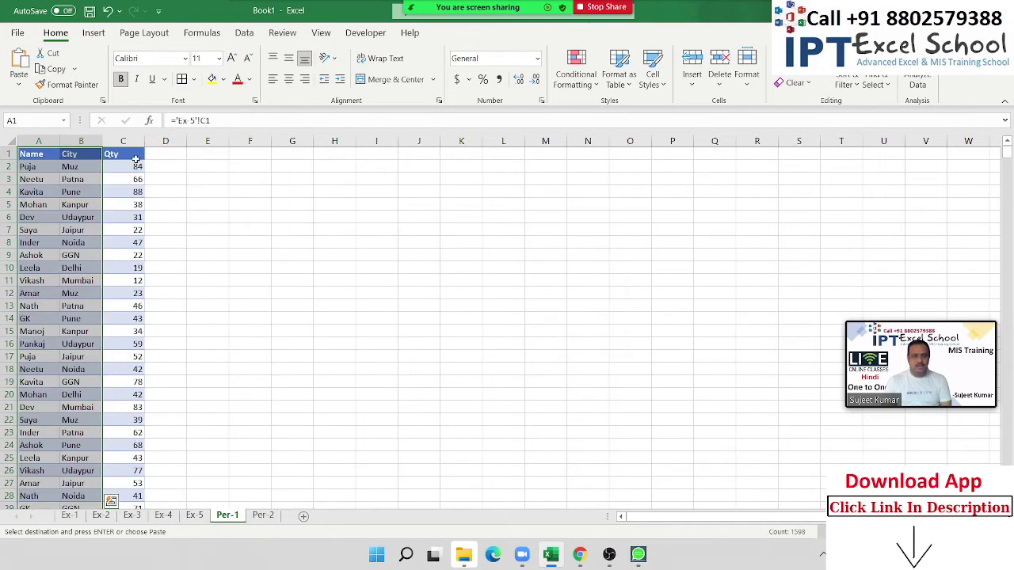
pyautogui.click(136, 158)
pyautogui.rightClick(133, 155)
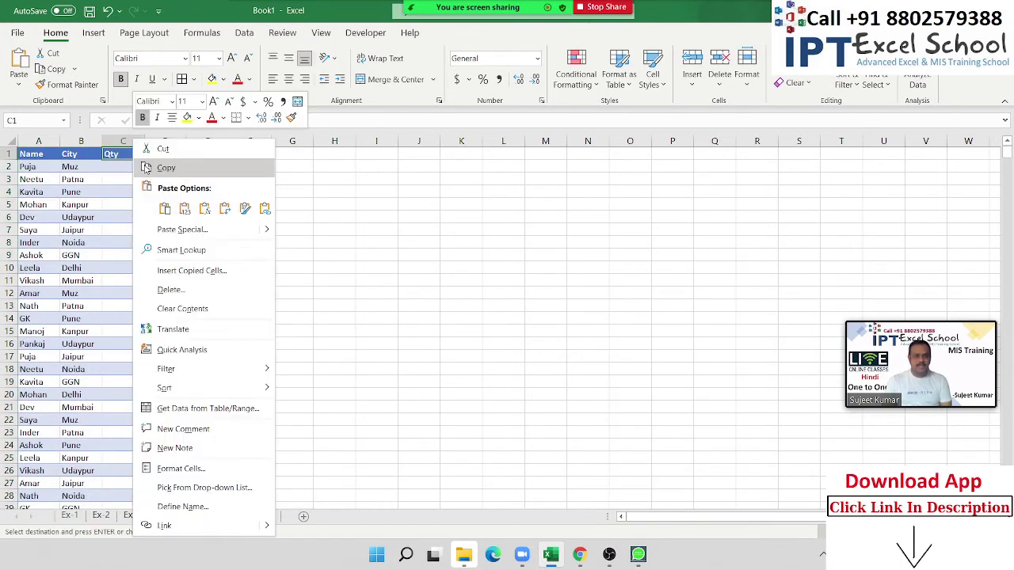
pyautogui.click(178, 231)
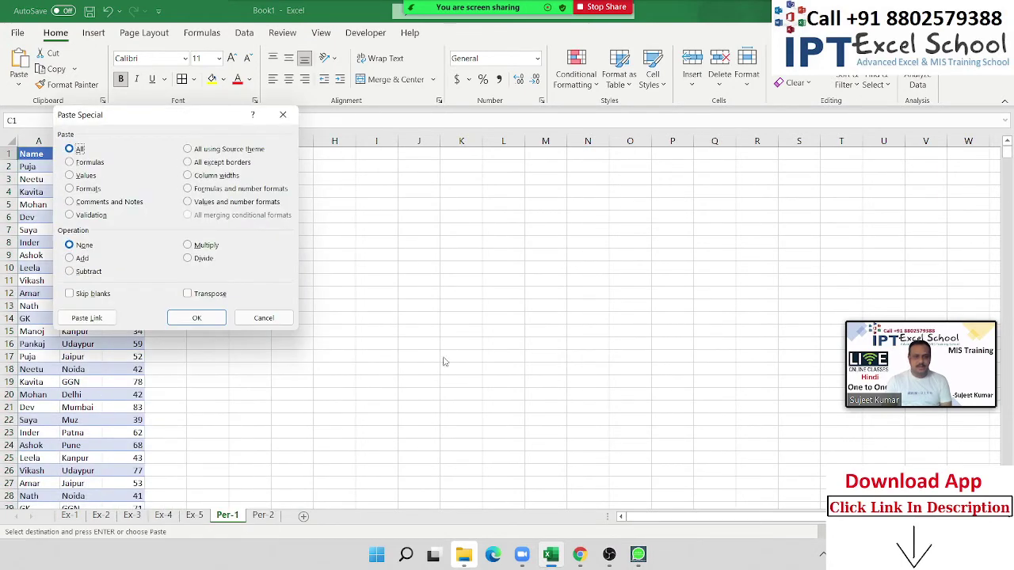
pyautogui.click(98, 318)
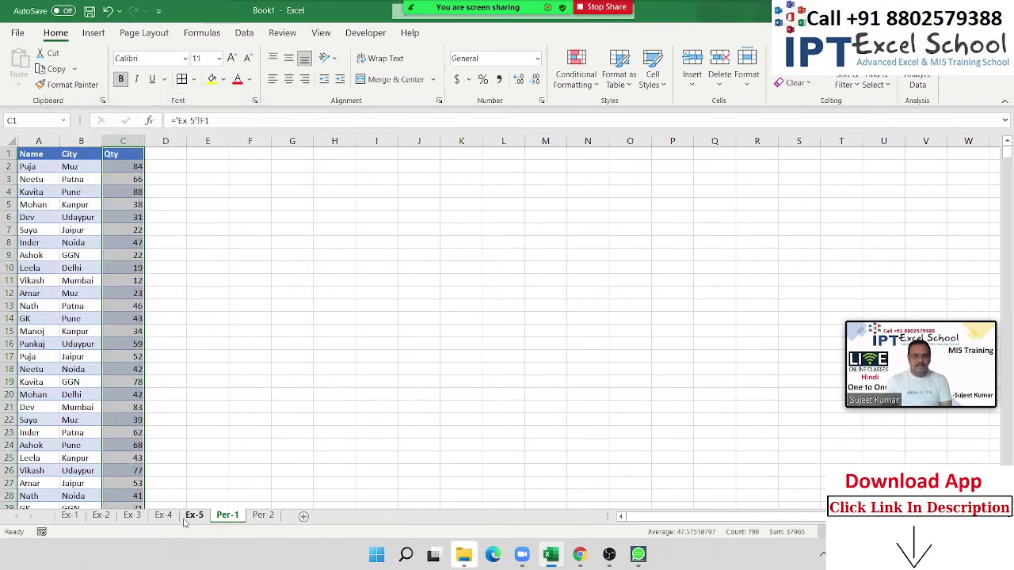
pyautogui.click(186, 520)
# Copy the whole Ex-5 table and paste it as links into Per-2 at A1.
pyautogui.hotkey('ctrl', 'Home')
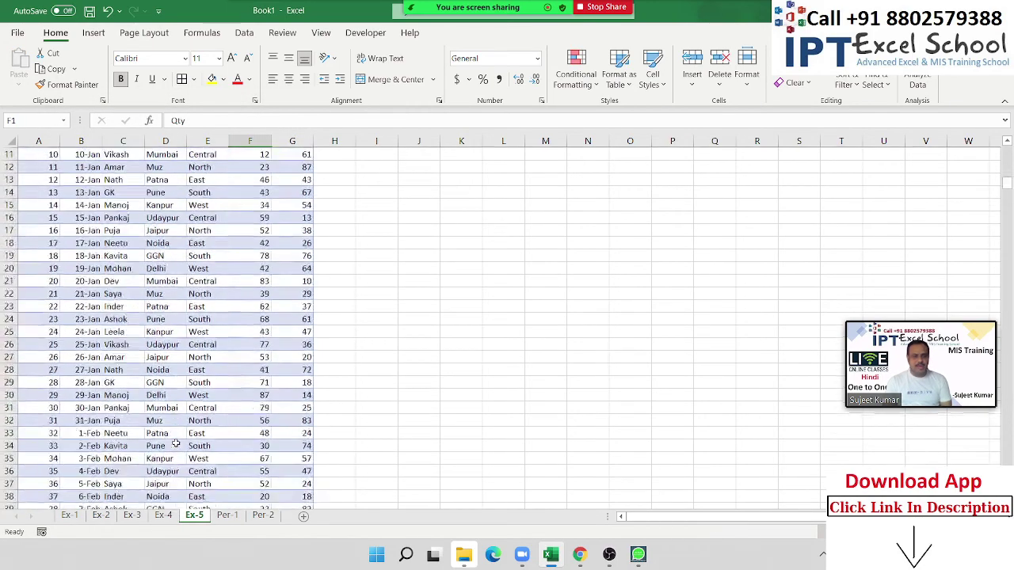
pyautogui.hotkey('ctrl', 'shift', 'Right')
pyautogui.hotkey('ctrl', 'shift', 'Down')
pyautogui.hotkey('ctrl', 'c')
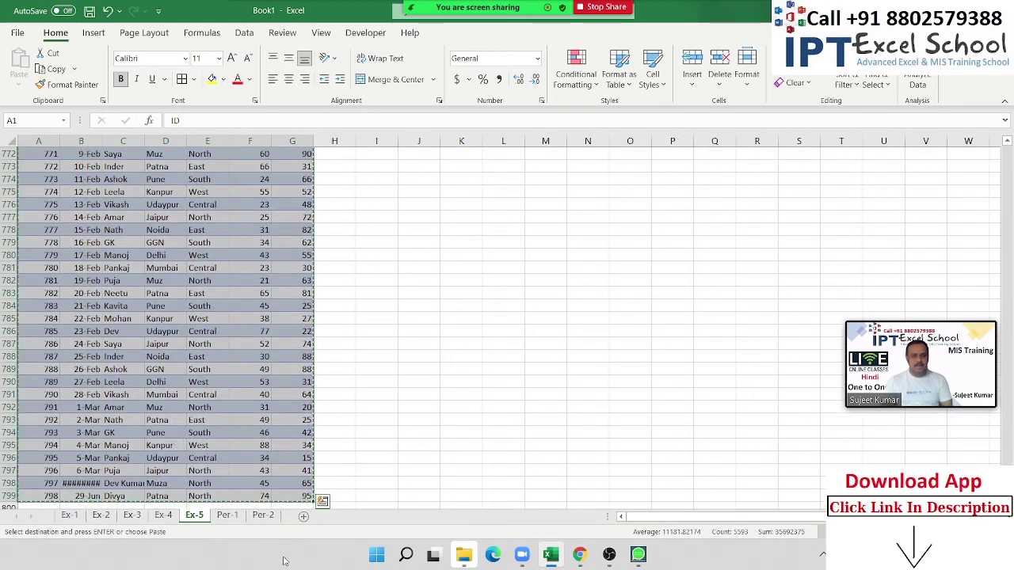
pyautogui.click(263, 515)
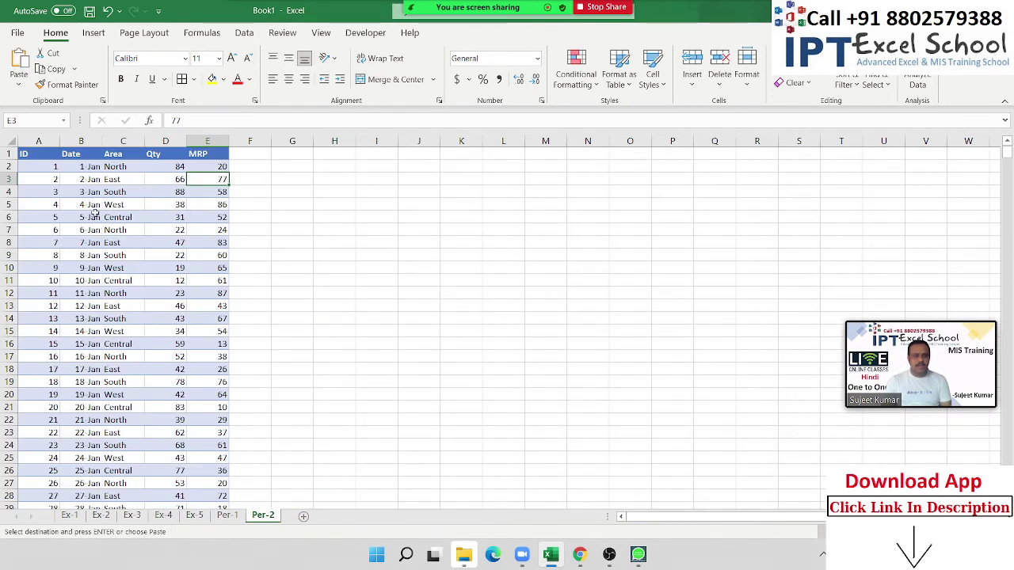
pyautogui.click(37, 154)
pyautogui.click(20, 85)
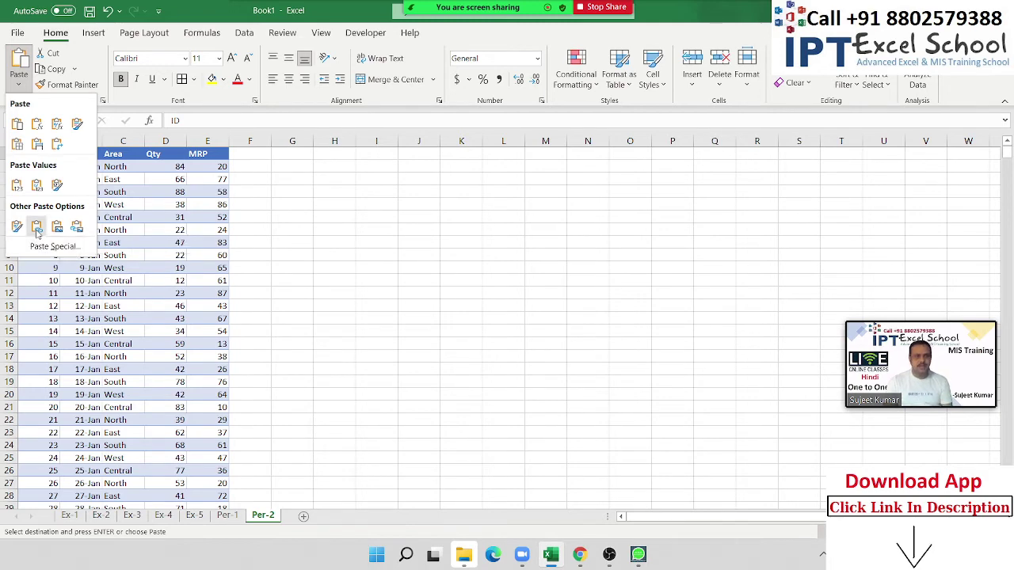
pyautogui.click(36, 228)
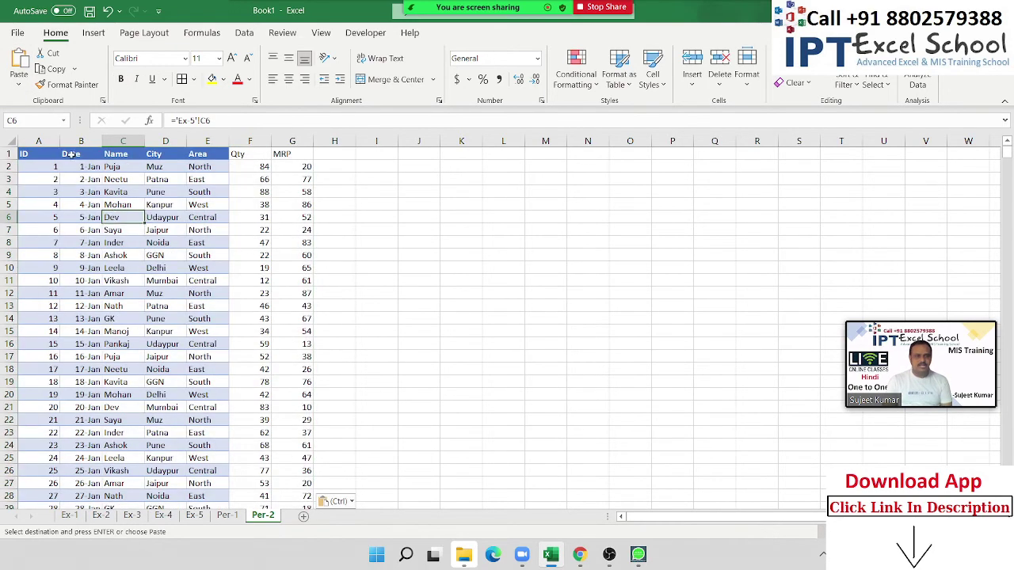
# Delete the Name and City columns from Per-2 and check the link formulas in D2 and D14.
pyautogui.moveTo(136, 141); pyautogui.dragTo(160, 142)
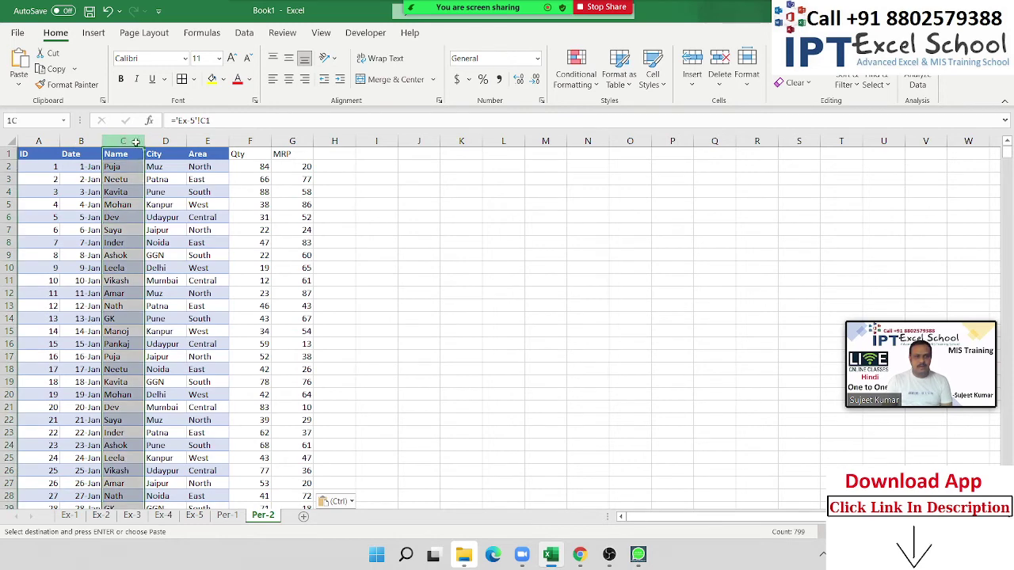
pyautogui.hotkey('ctrl', '-')
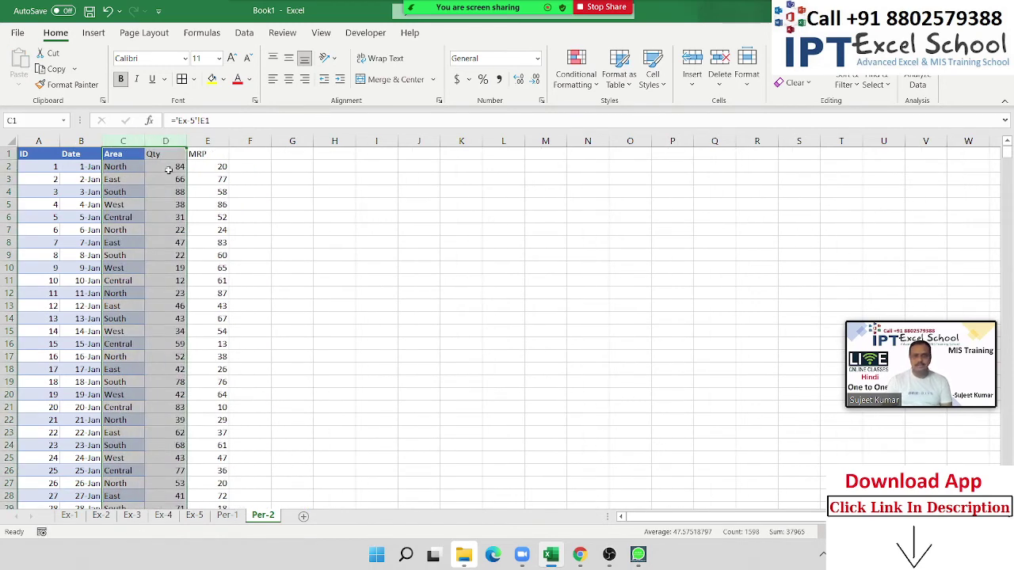
pyautogui.click(168, 170)
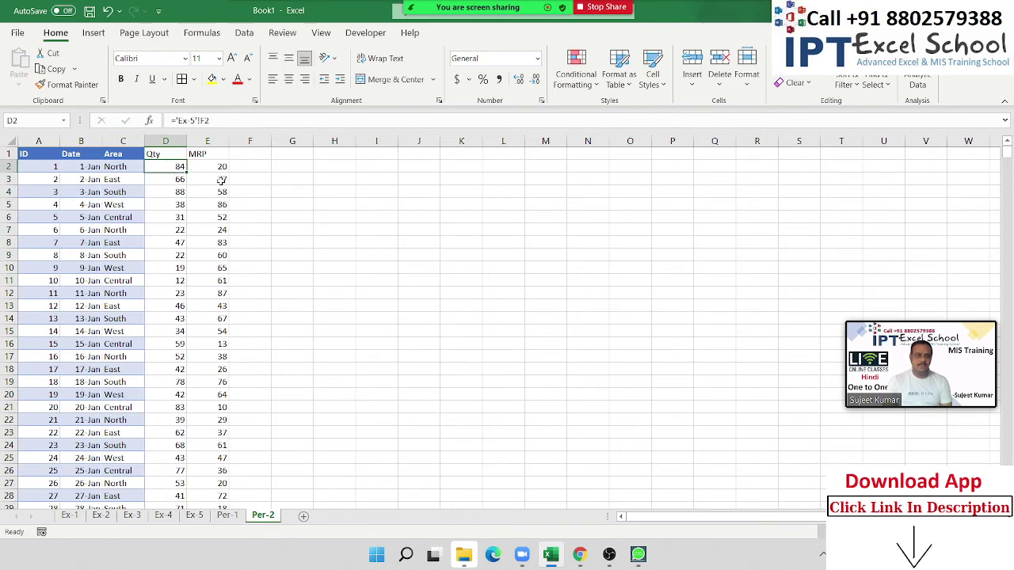
pyautogui.click(182, 320)
# Clear all data from the Ex-5 table.
pyautogui.click(199, 518)
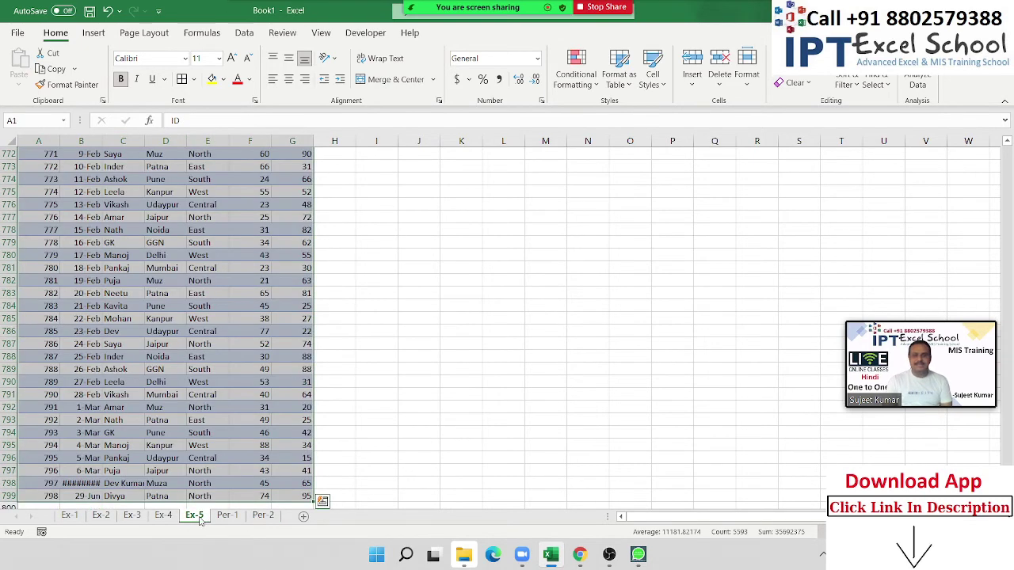
pyautogui.scroll(5, 184, 458)
pyautogui.scroll(5, 182, 457)
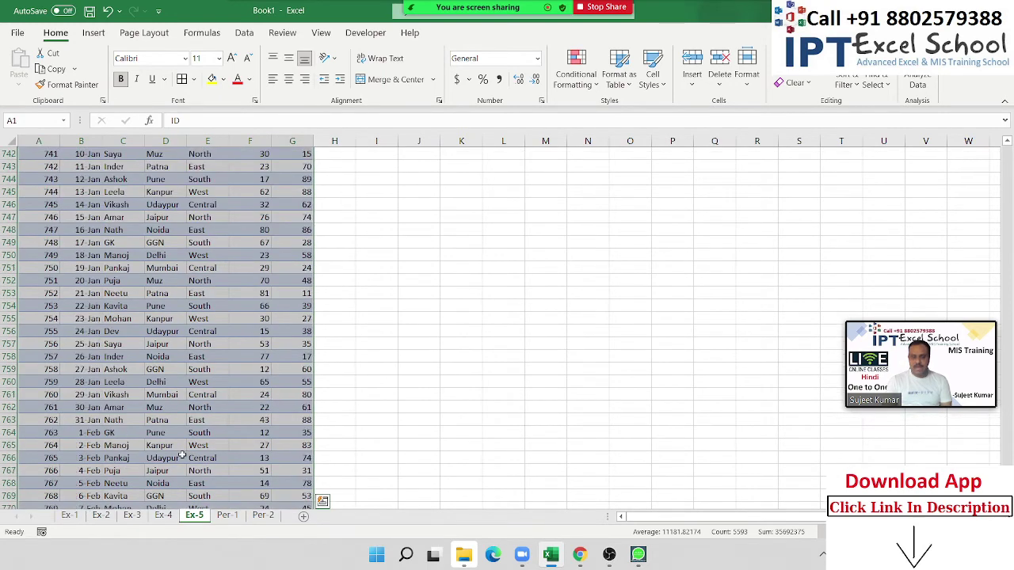
pyautogui.press('Delete')
pyautogui.hotkey('ctrl', 'Home')
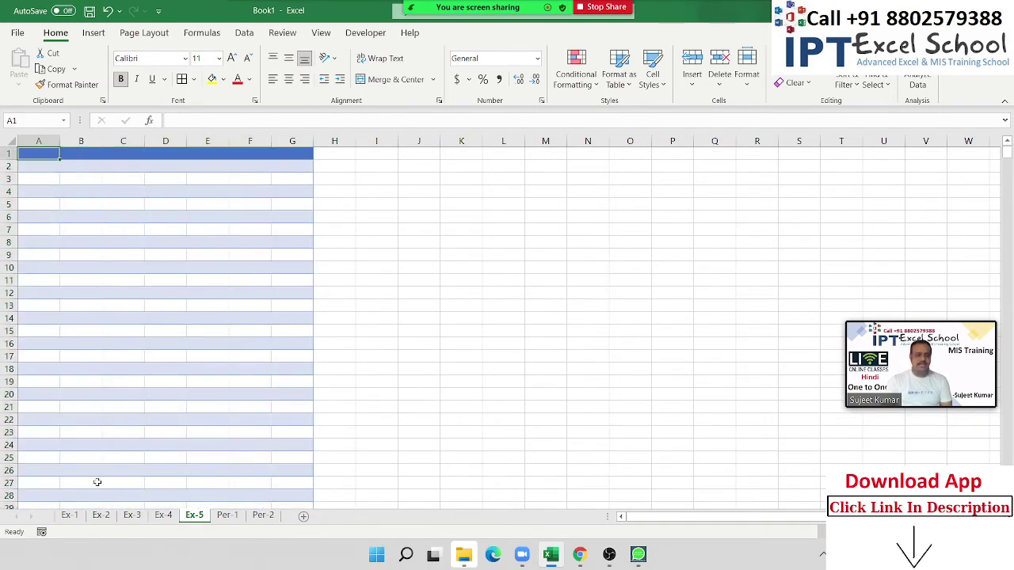
# Confirm Per-2 and Per-1 now show zeros, then cycle through the open windows.
pyautogui.click(264, 516)
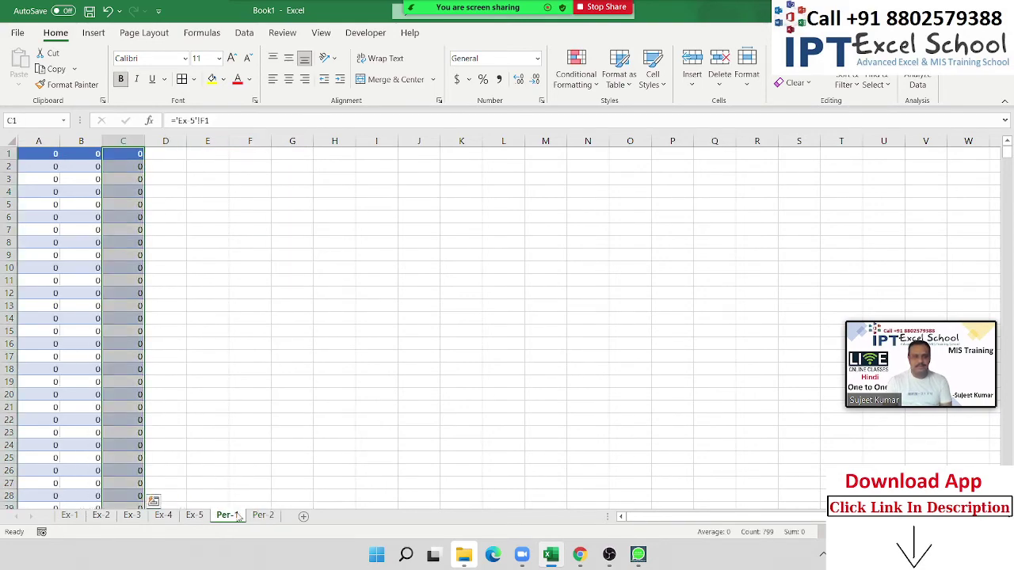
pyautogui.click(237, 516)
pyautogui.hotkey('alt', 'Tab')
pyautogui.hotkey('alt', 'Tab')
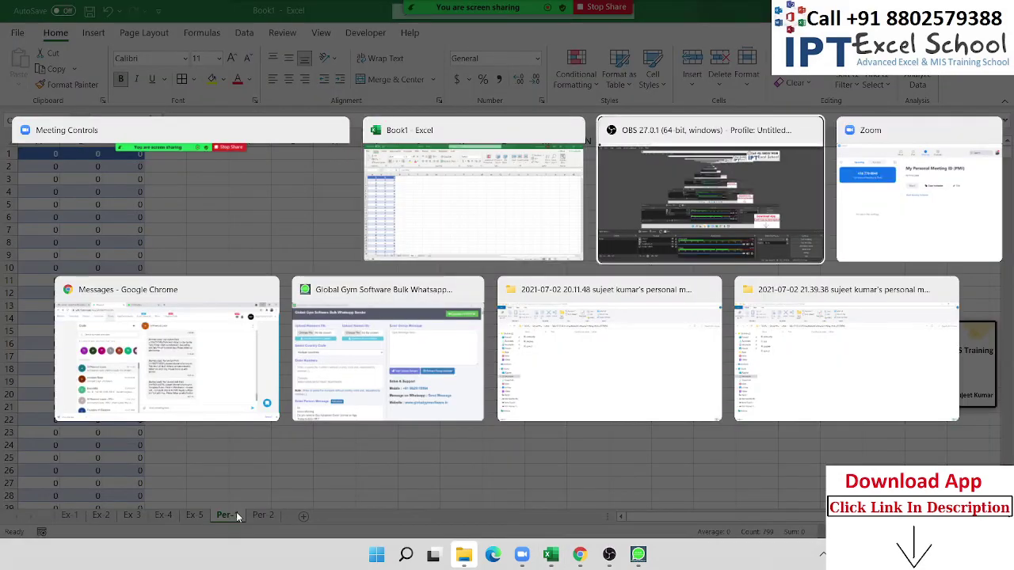
pyautogui.hotkey('alt', 'Tab')
pyautogui.hotkey('alt', 'Tab')
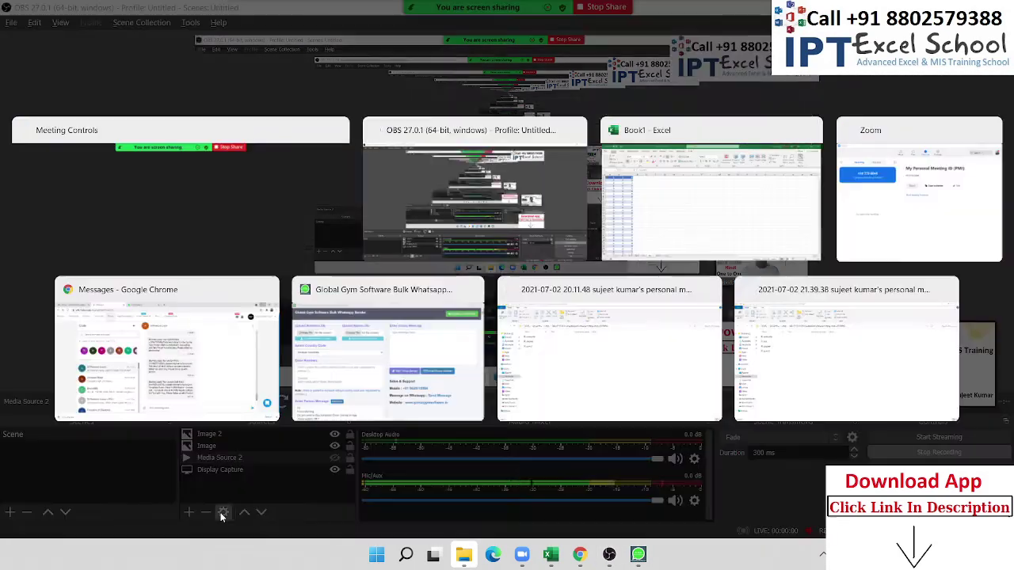
pyautogui.hotkey('alt', 'Tab')
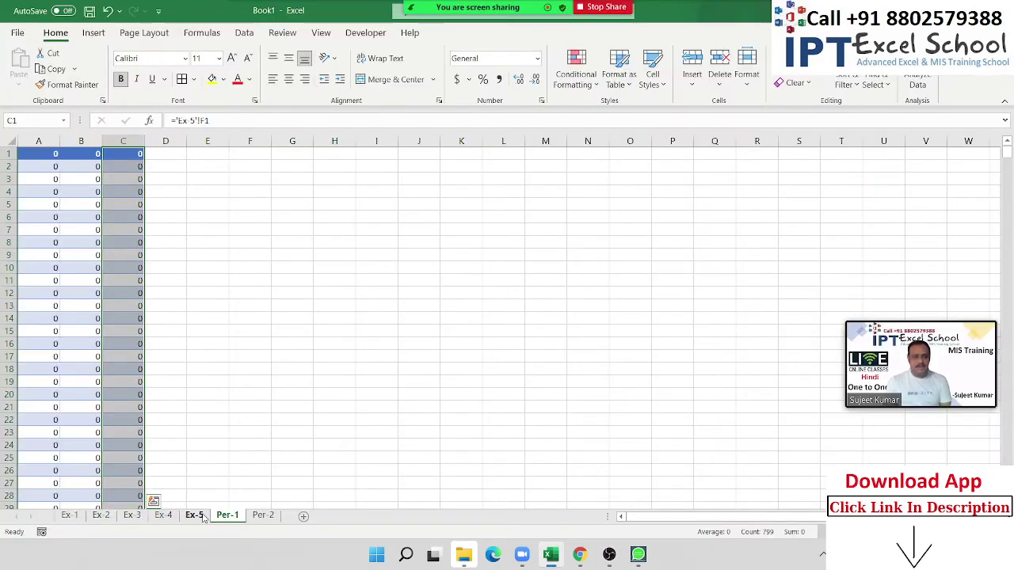
# Restore the Ex-5 data and confirm Per-1 and Per-2 show values again.
pyautogui.click(194, 515)
pyautogui.hotkey('ctrl', 'v')
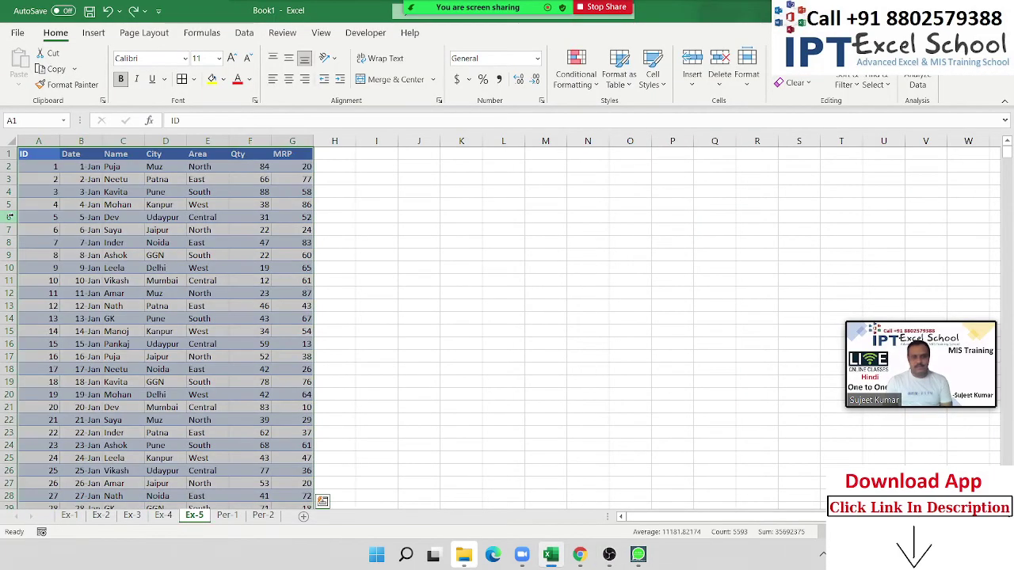
pyautogui.click(237, 516)
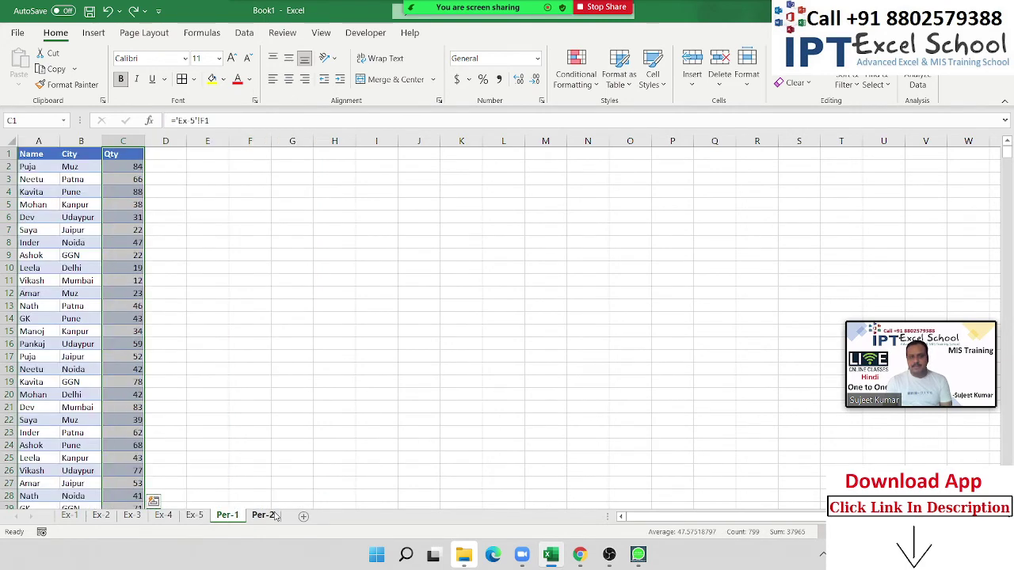
pyautogui.click(265, 516)
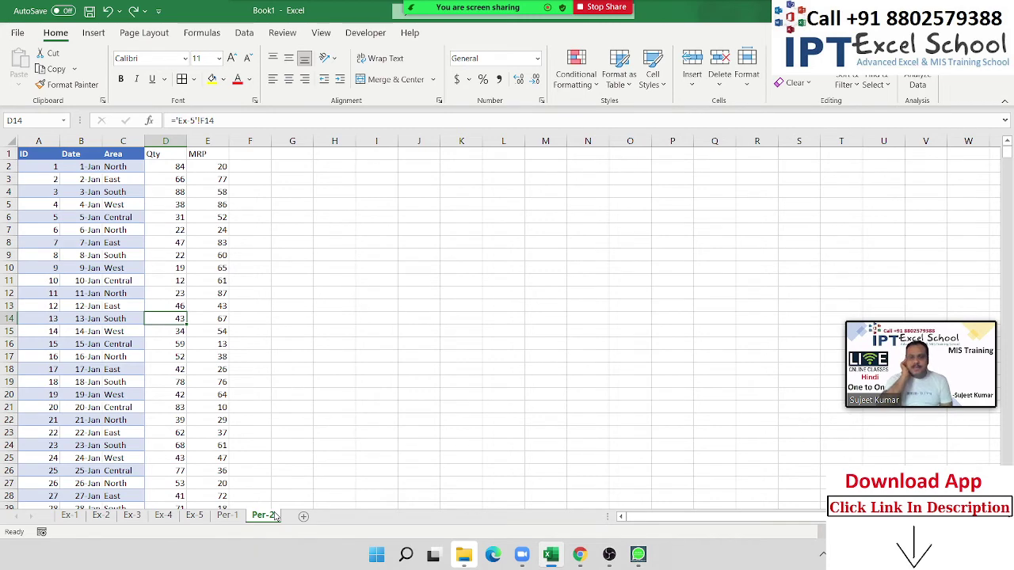
# Fill Per-2's last data row down into row 800, then clear the zero row 800.
pyautogui.press('Left')
pyautogui.press('Left')
pyautogui.hotkey('ctrl', 'Down')
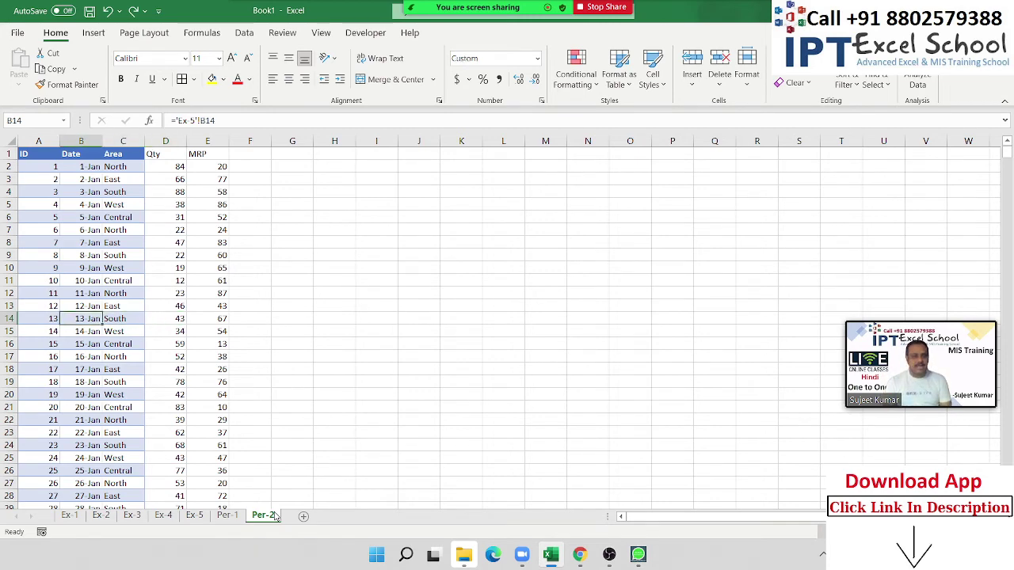
pyautogui.press('Down')
pyautogui.press('Up')
pyautogui.press('Left')
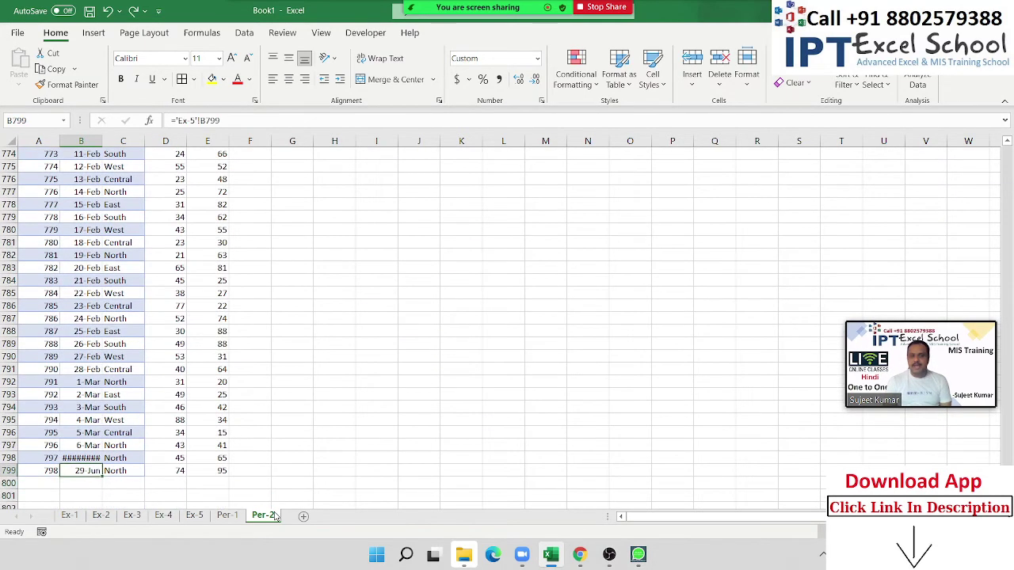
pyautogui.hotkey('shift', 'Right')
pyautogui.hotkey('shift', 'Right')
pyautogui.hotkey('shift', 'Right')
pyautogui.hotkey('shift', 'Right')
pyautogui.hotkey('shift', 'Down')
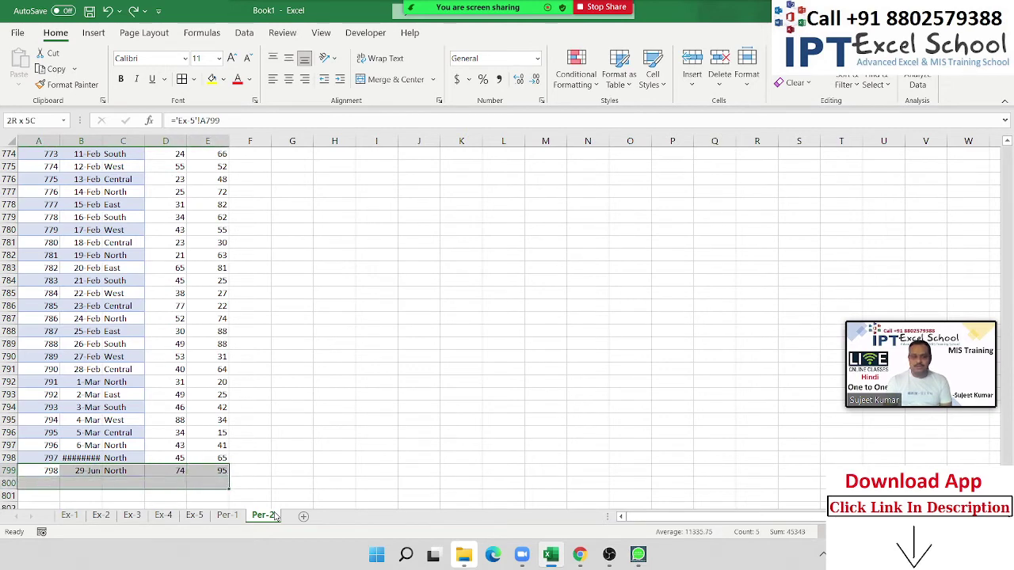
pyautogui.hotkey('ctrl', 'd')
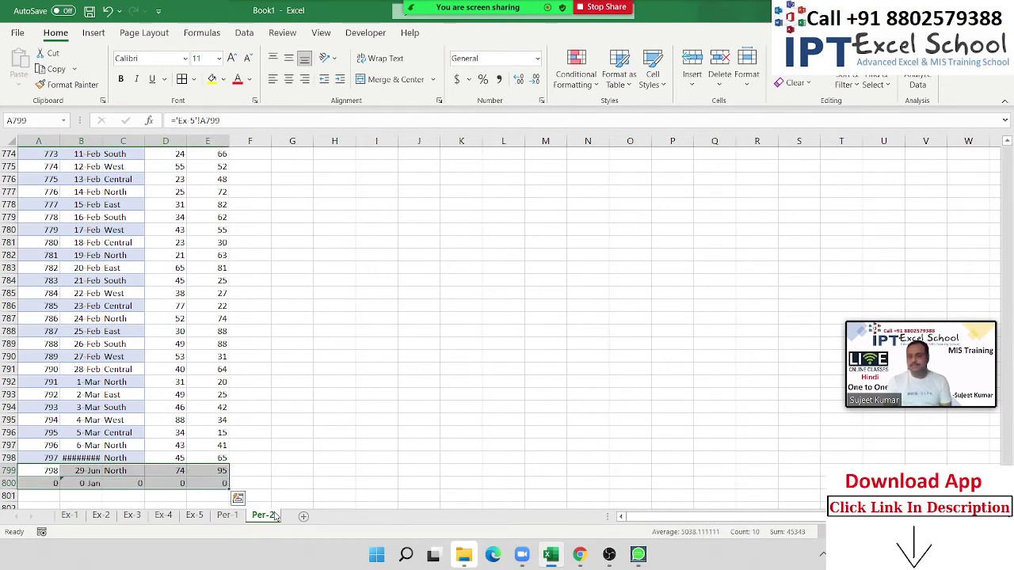
pyautogui.press('Down')
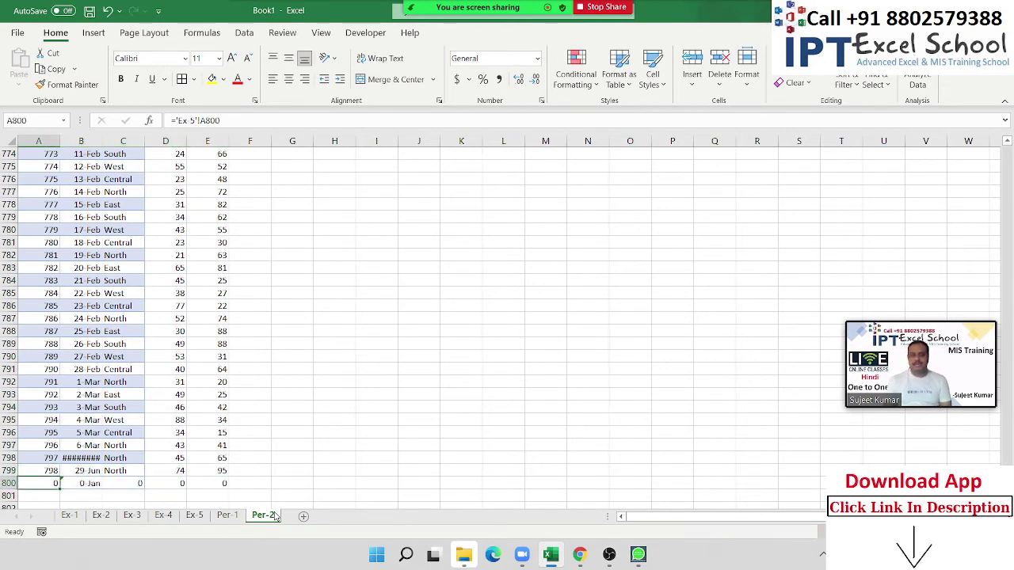
pyautogui.hotkey('shift', 'Right')
pyautogui.hotkey('shift', 'Right')
pyautogui.hotkey('shift', 'Right')
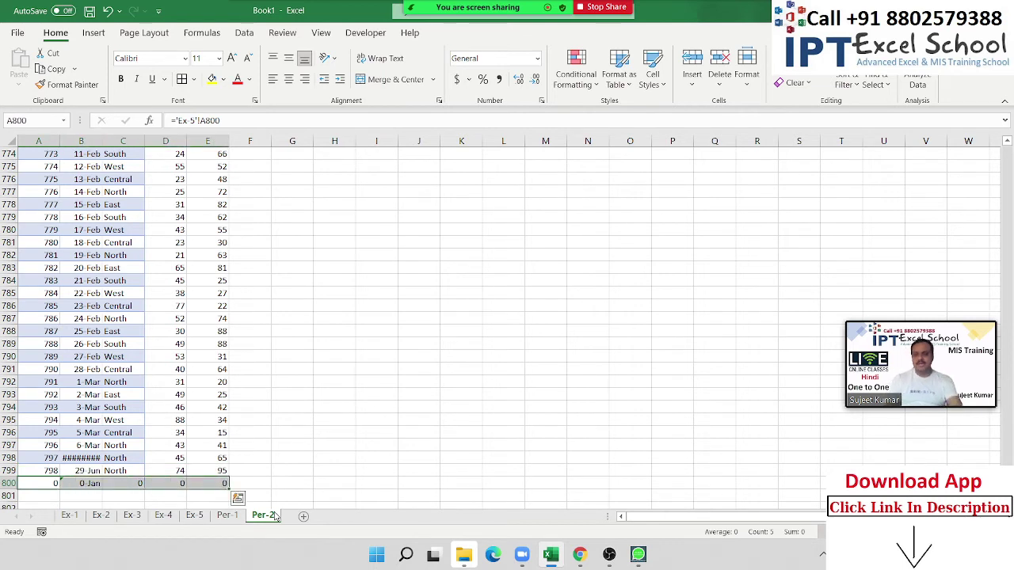
pyautogui.press('Delete')
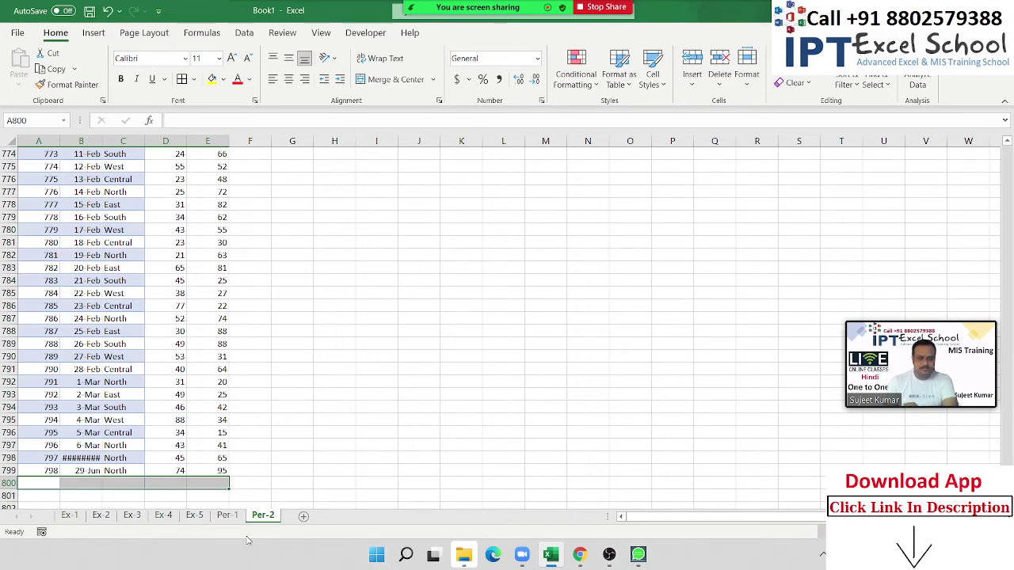
pyautogui.click(194, 516)
# Copy Ex-4's Name/Sales table A1:B5 into a new blank sheet.
pyautogui.click(165, 516)
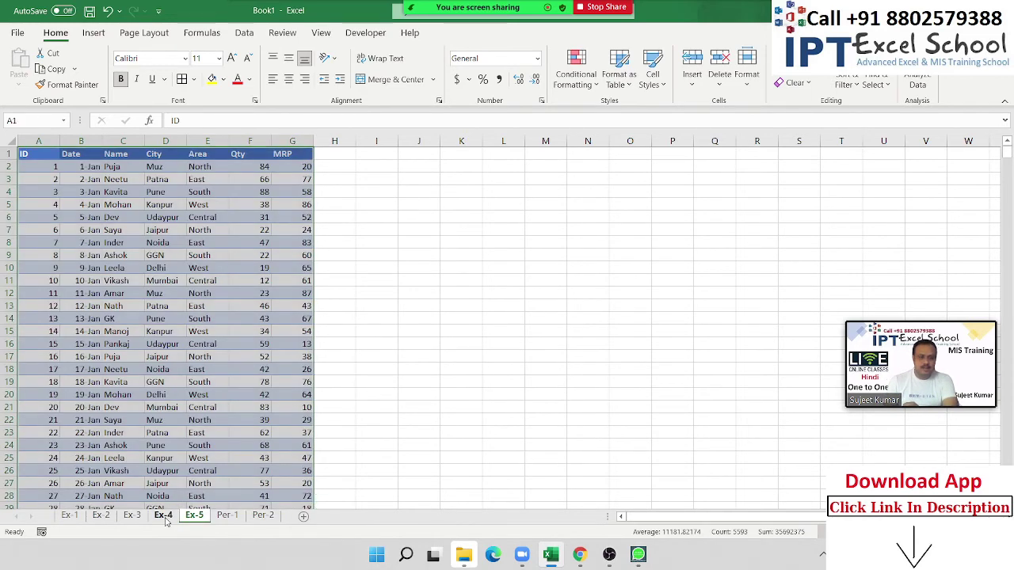
pyautogui.click(194, 516)
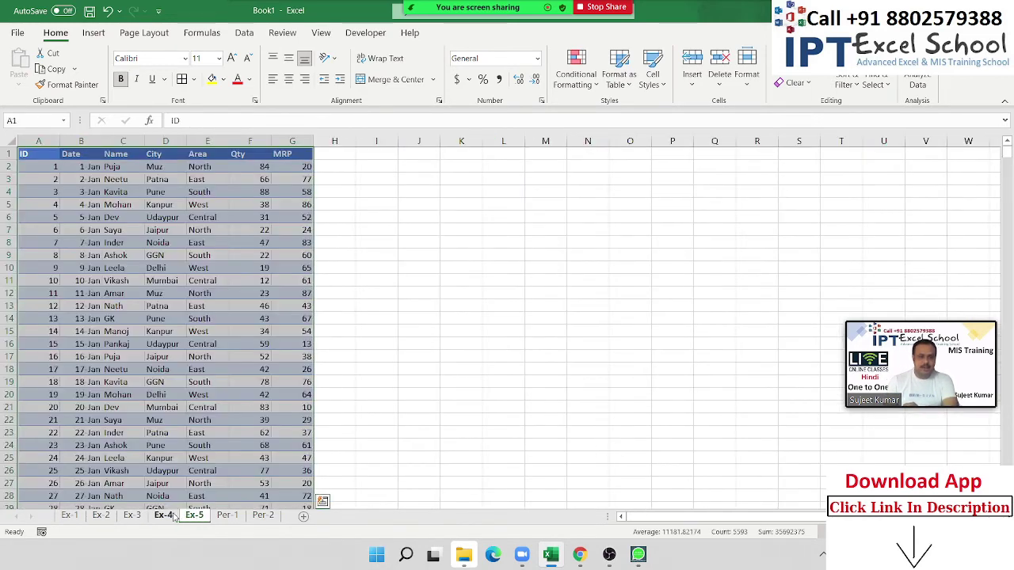
pyautogui.click(163, 515)
pyautogui.moveTo(130, 247); pyautogui.dragTo(18, 160)
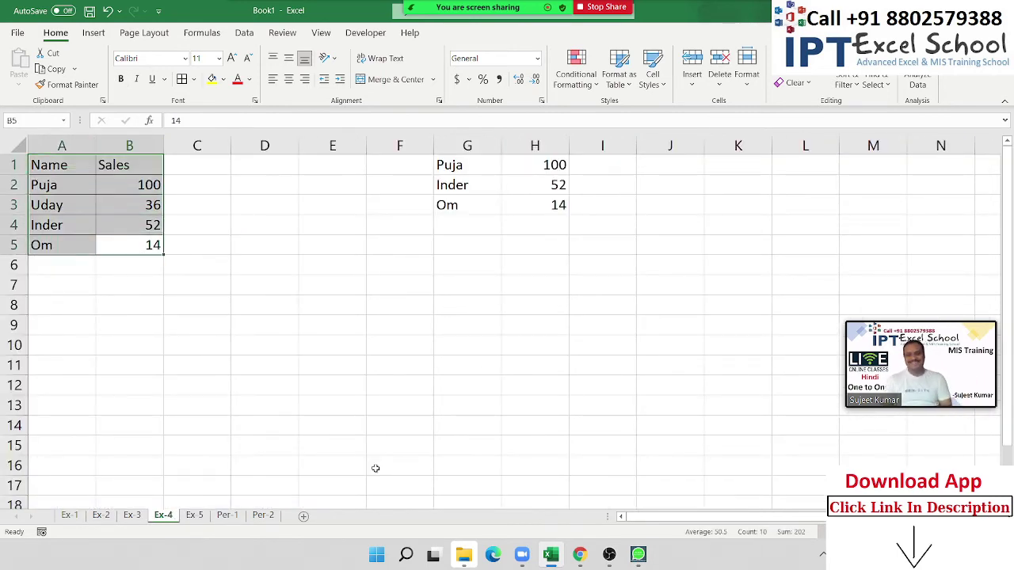
pyautogui.hotkey('ctrl', 'c')
pyautogui.click(303, 515)
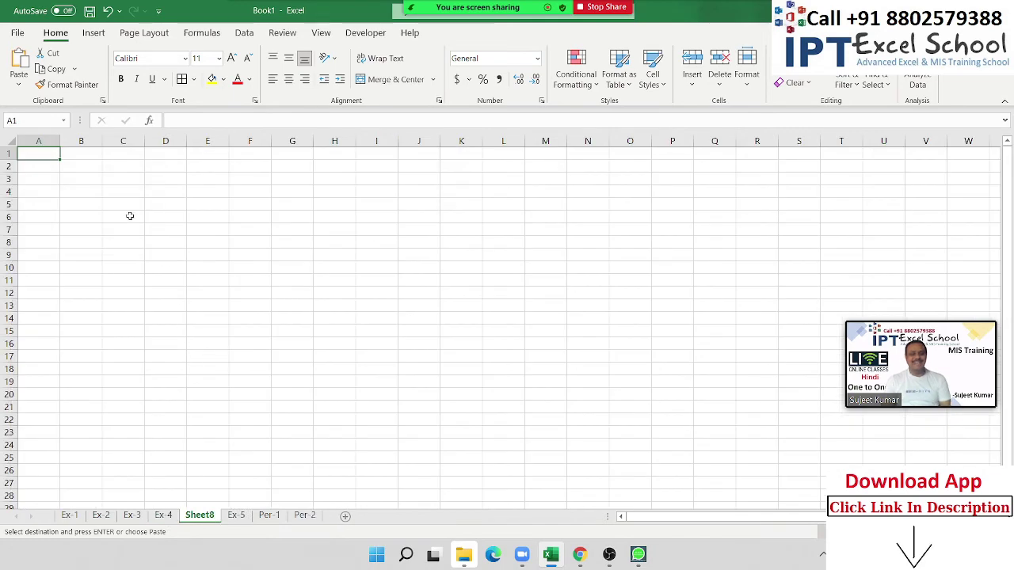
pyautogui.keyDown('ctrl'); pyautogui.scroll(5, 148, 249); pyautogui.keyUp('ctrl')
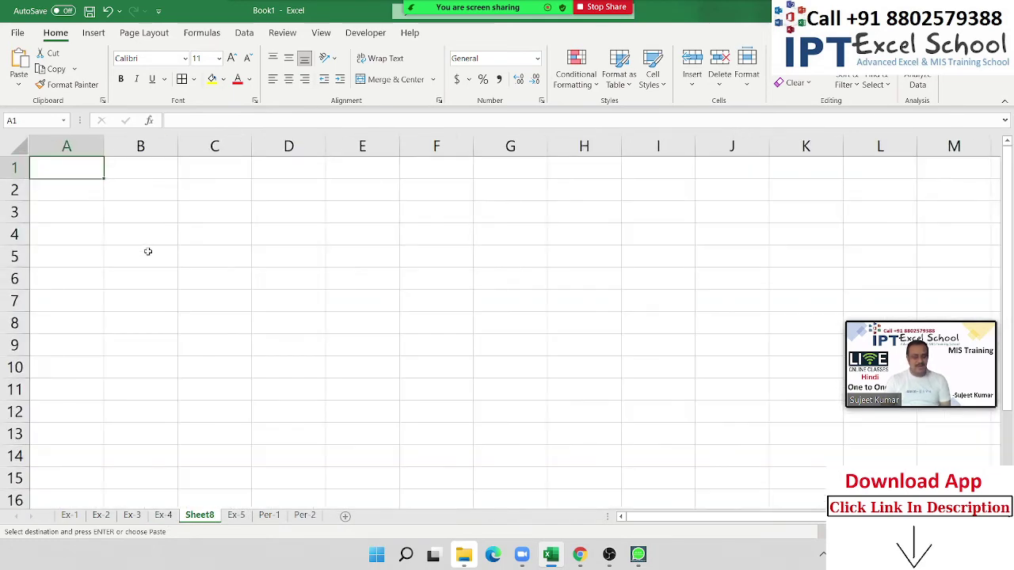
pyautogui.hotkey('ctrl', 'v')
# Fill the table yellow, trying green text but undoing it.
pyautogui.click(211, 79)
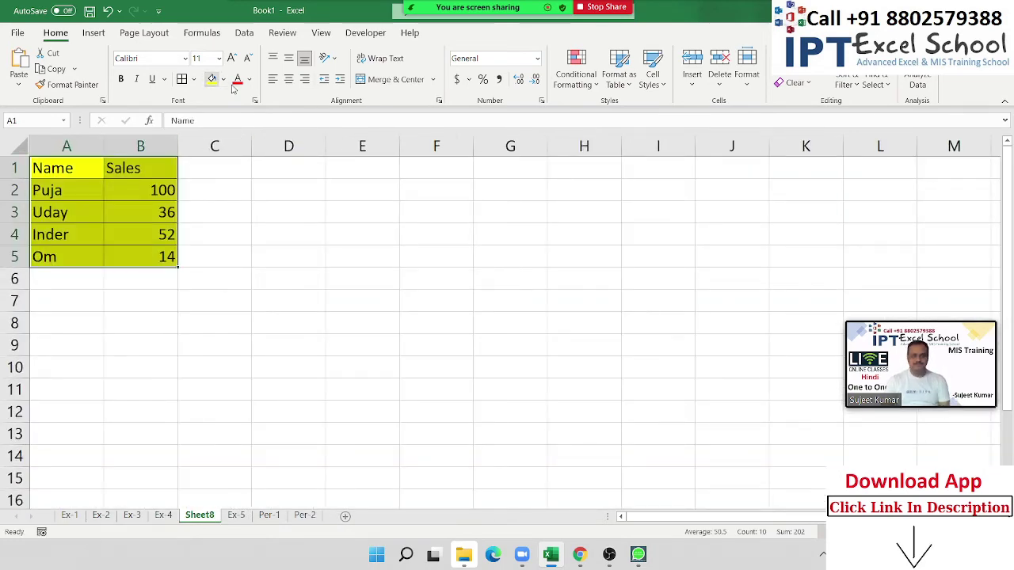
pyautogui.click(250, 80)
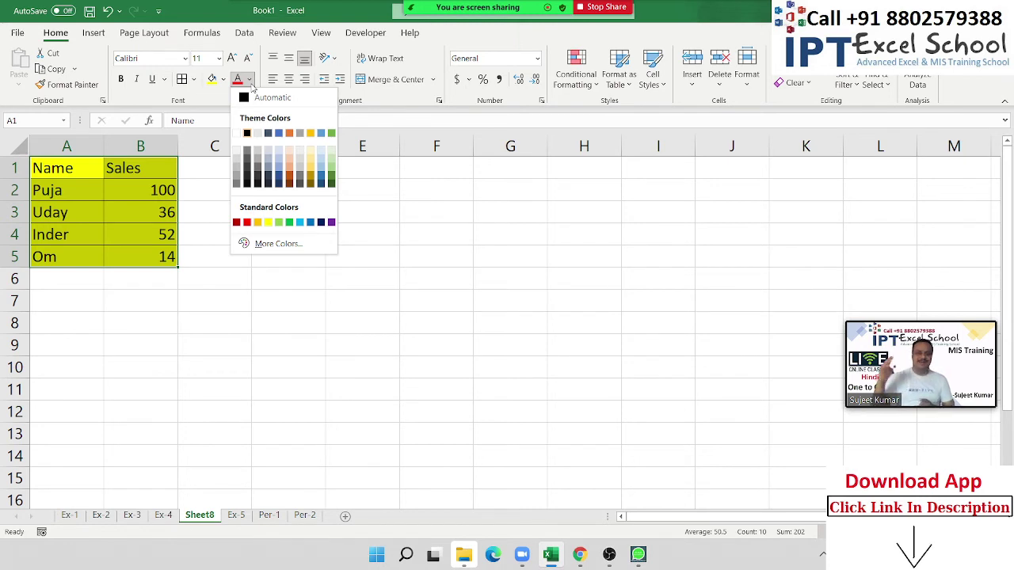
pyautogui.click(289, 223)
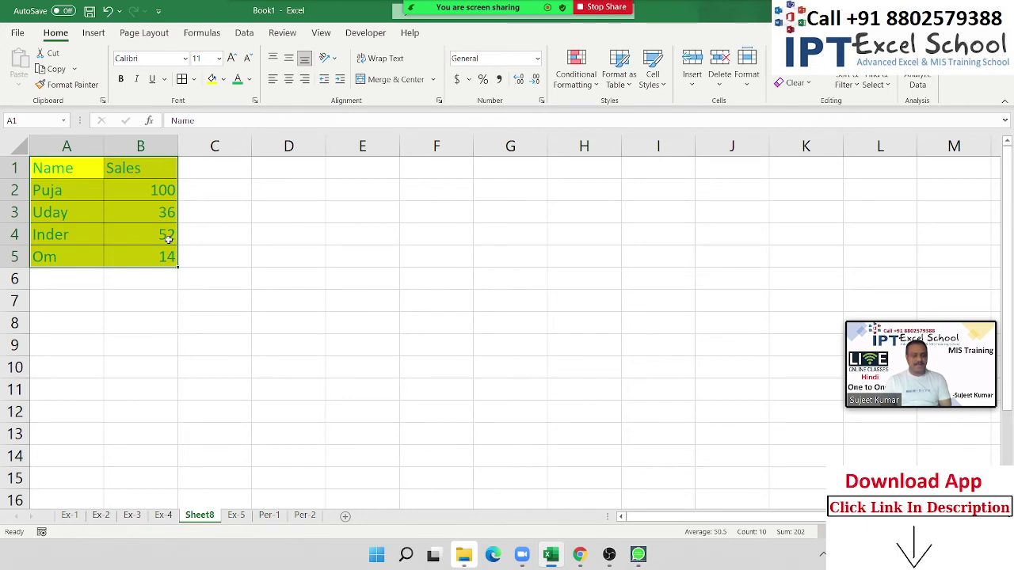
pyautogui.hotkey('ctrl', 'z')
pyautogui.click(221, 235)
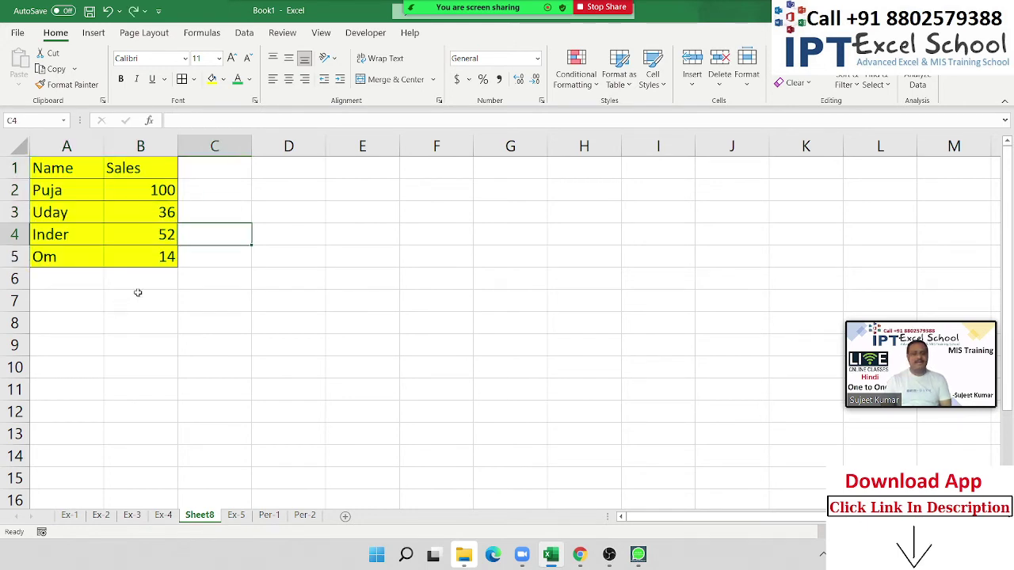
# Merge and centre cells E1:F3 into one block.
pyautogui.click(148, 262)
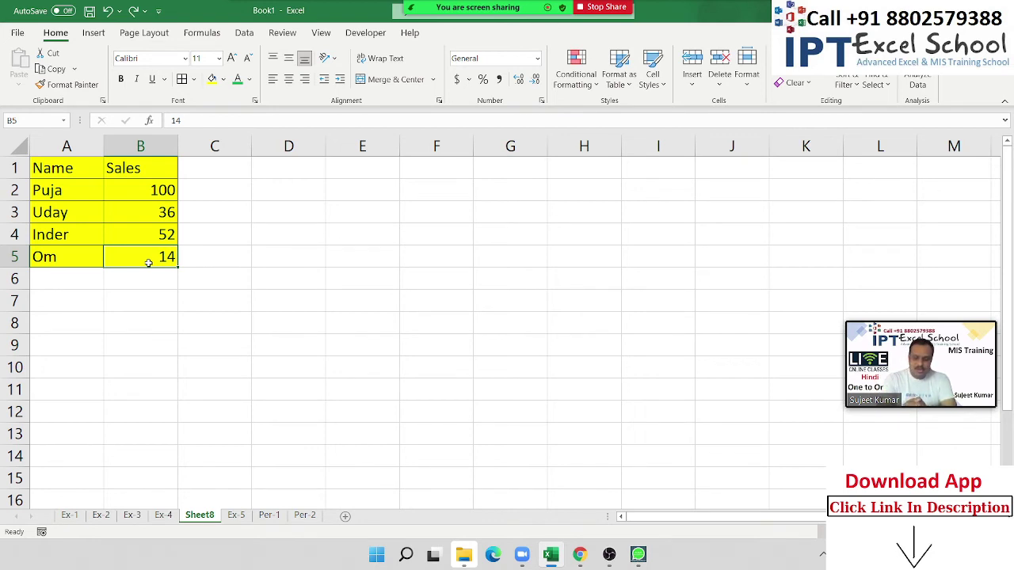
pyautogui.moveTo(358, 168); pyautogui.dragTo(405, 196)
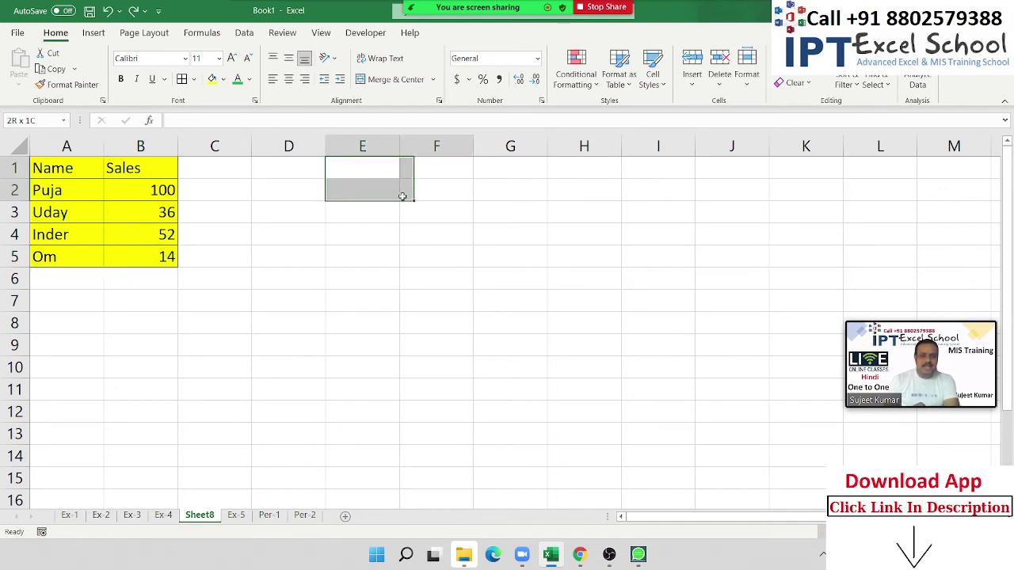
pyautogui.click(193, 79)
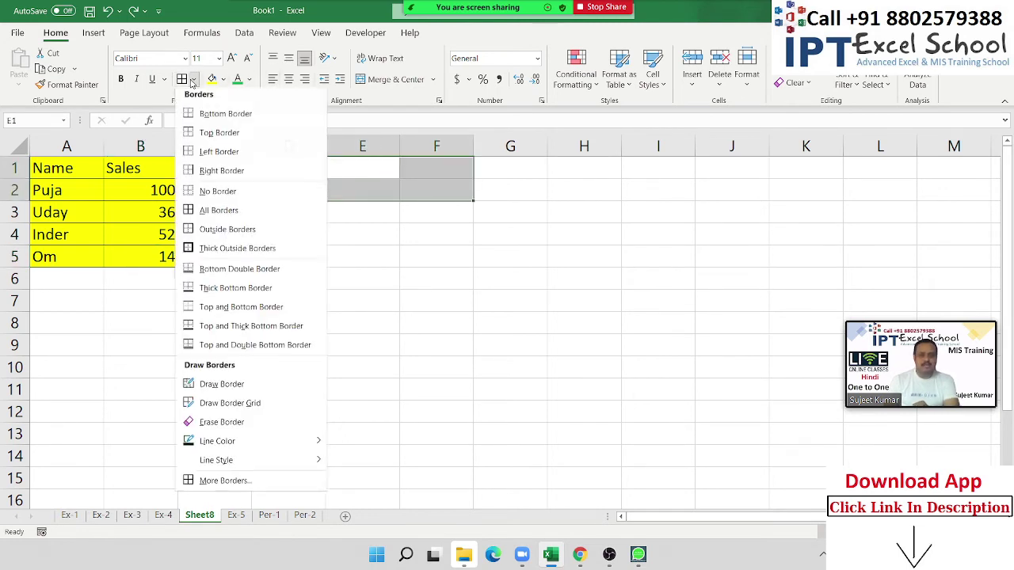
pyautogui.click(371, 86)
pyautogui.click(371, 82)
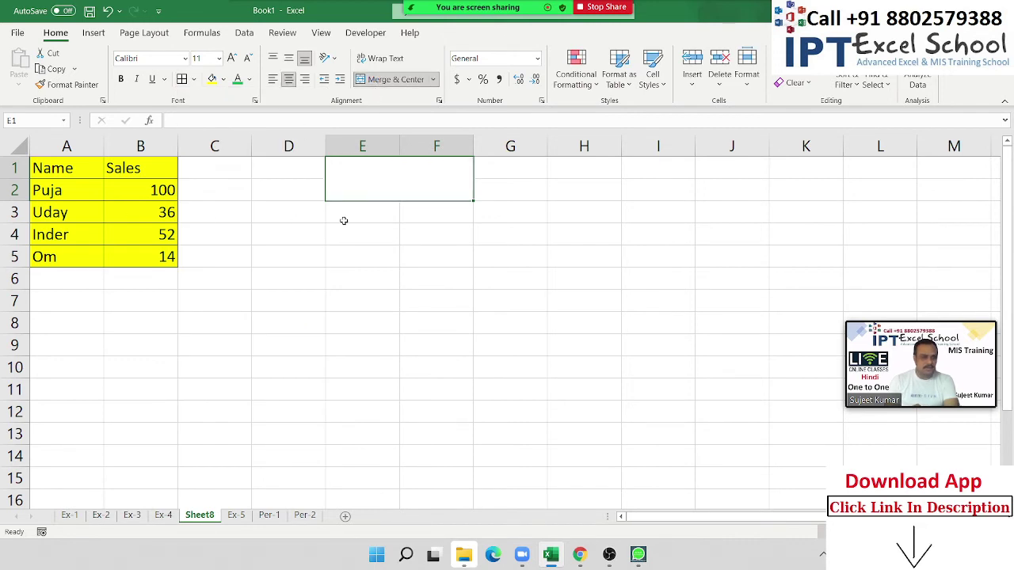
pyautogui.moveTo(345, 218); pyautogui.dragTo(428, 186)
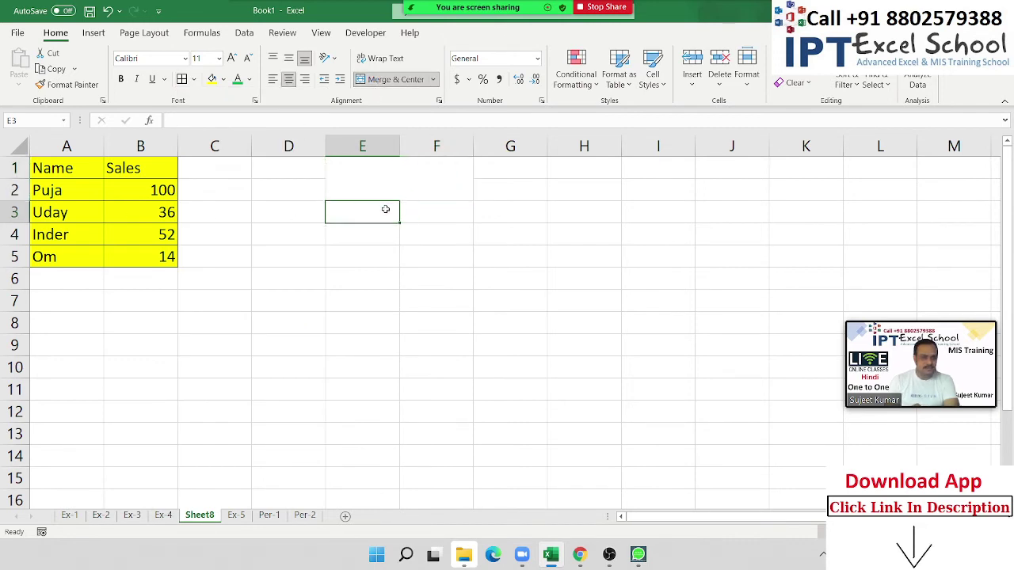
pyautogui.click(392, 79)
pyautogui.click(392, 80)
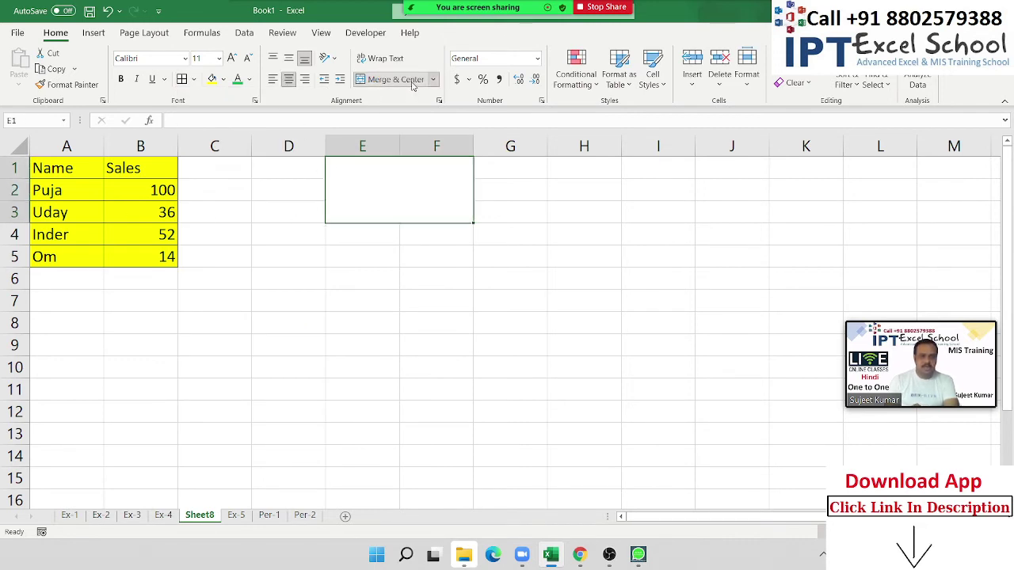
pyautogui.click(242, 248)
# Autofit columns A and B to the Name–Sales table contents.
pyautogui.moveTo(166, 259); pyautogui.dragTo(48, 168)
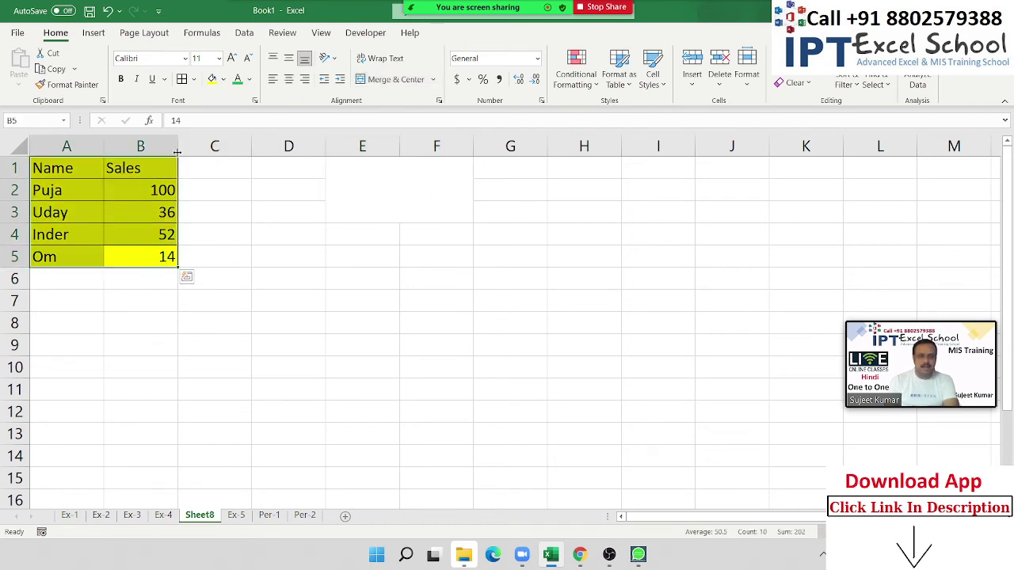
pyautogui.doubleClick(177, 152)
pyautogui.doubleClick(105, 149)
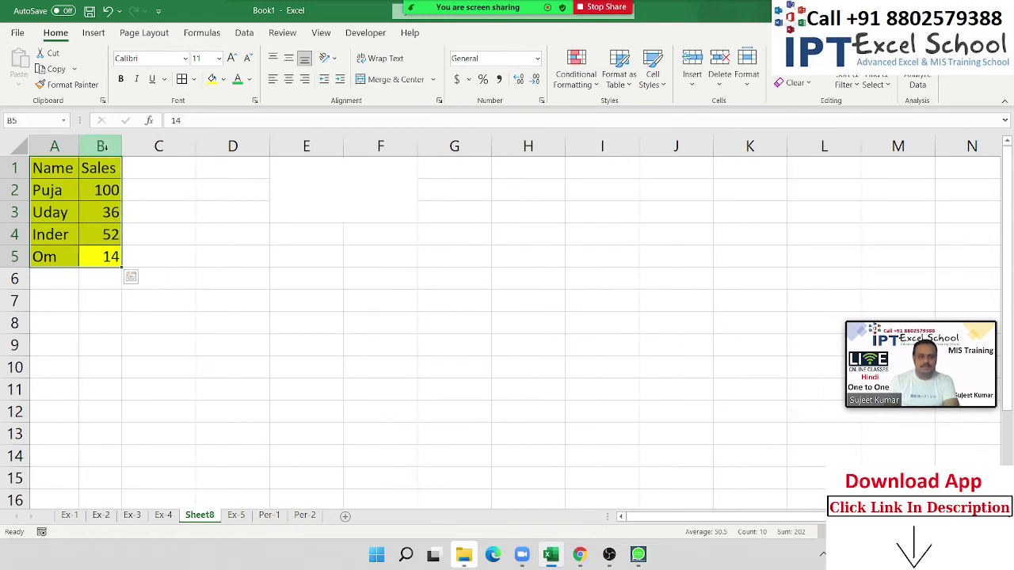
pyautogui.click(141, 231)
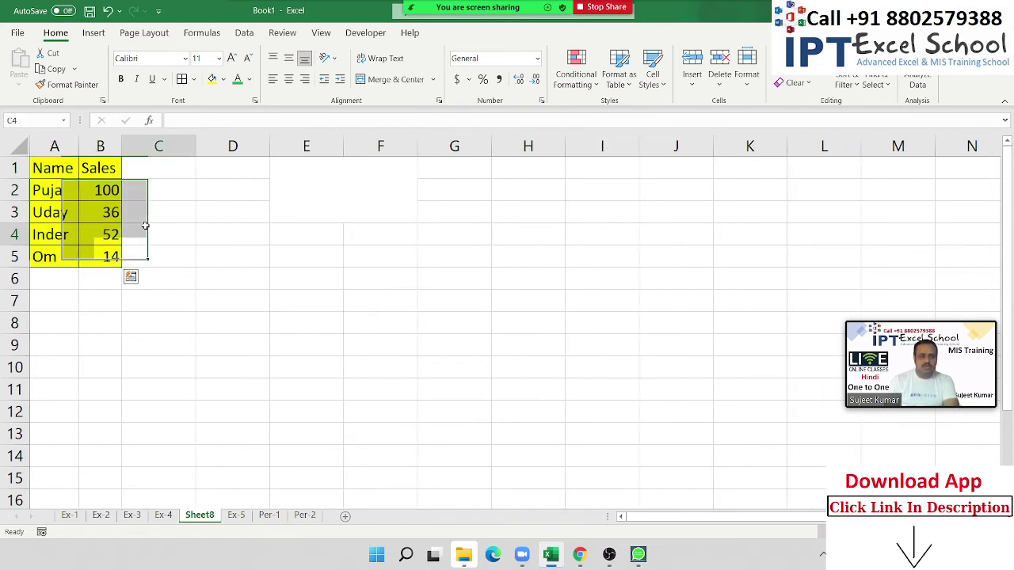
# Copy the Name–Sales table A1:B5.
pyautogui.click(407, 216)
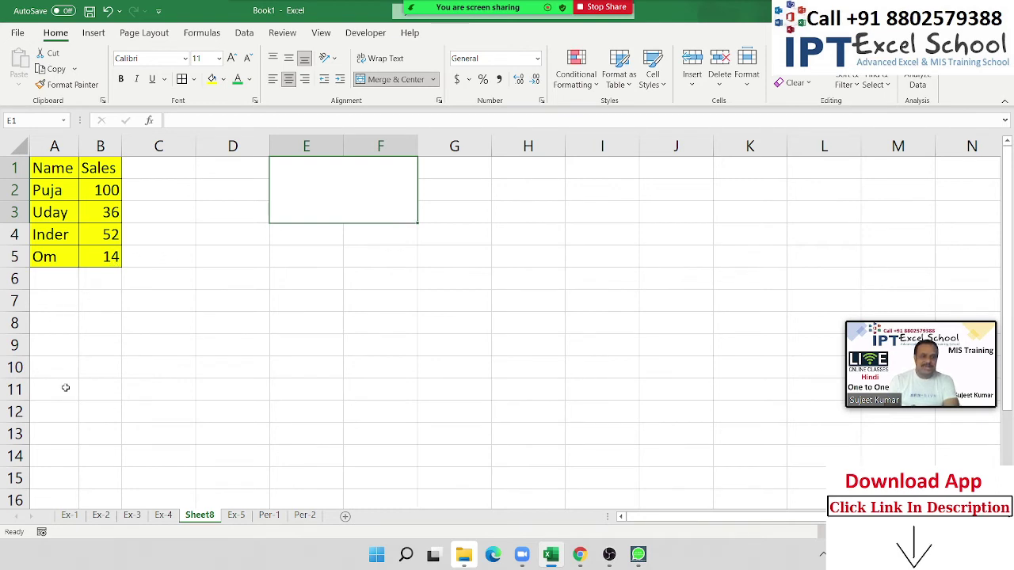
pyautogui.moveTo(54, 406)
pyautogui.mouseDown()
pyautogui.moveTo(274, 467)
pyautogui.moveTo(269, 475)
pyautogui.mouseUp()
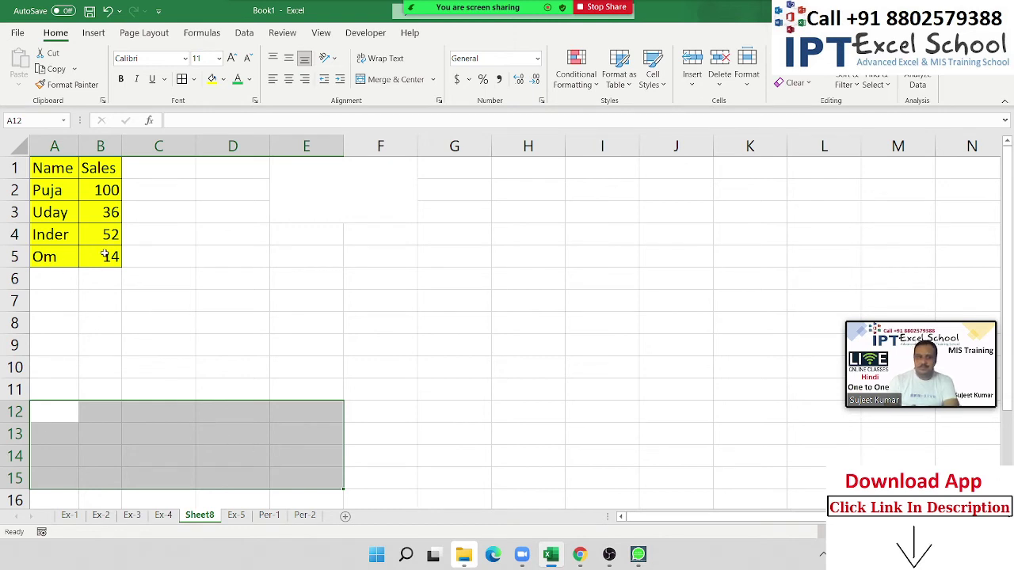
pyautogui.moveTo(99, 255); pyautogui.dragTo(51, 171)
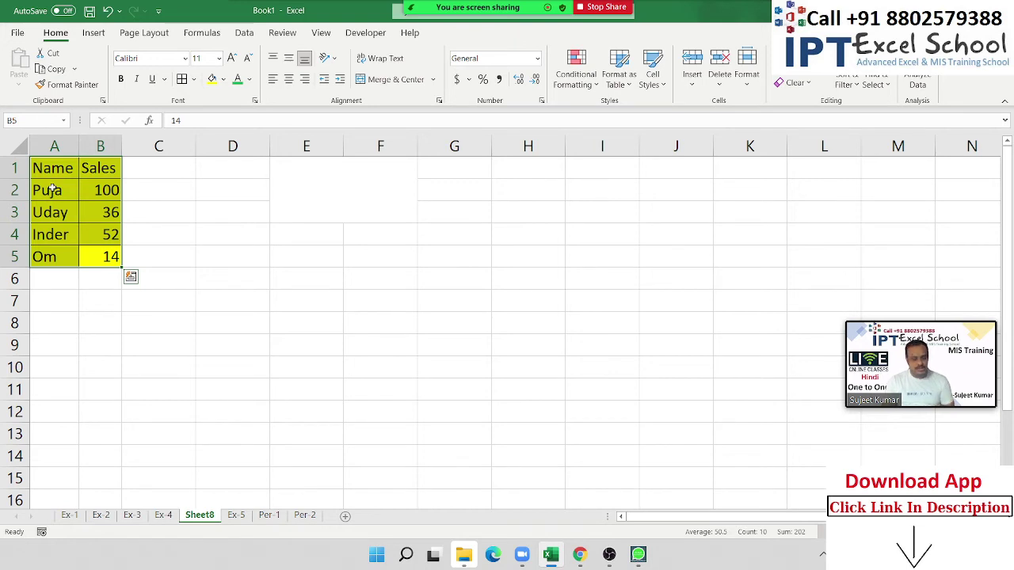
pyautogui.hotkey('ctrl', 'c')
# Paste the table as a picture near E1 and stretch it across columns E and F.
pyautogui.moveTo(286, 166); pyautogui.dragTo(396, 214)
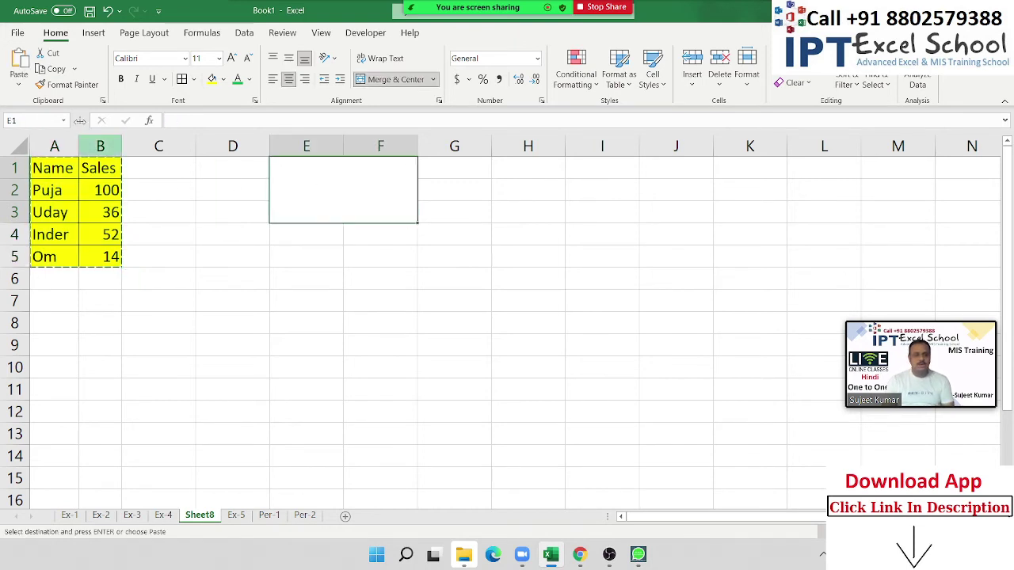
pyautogui.click(17, 84)
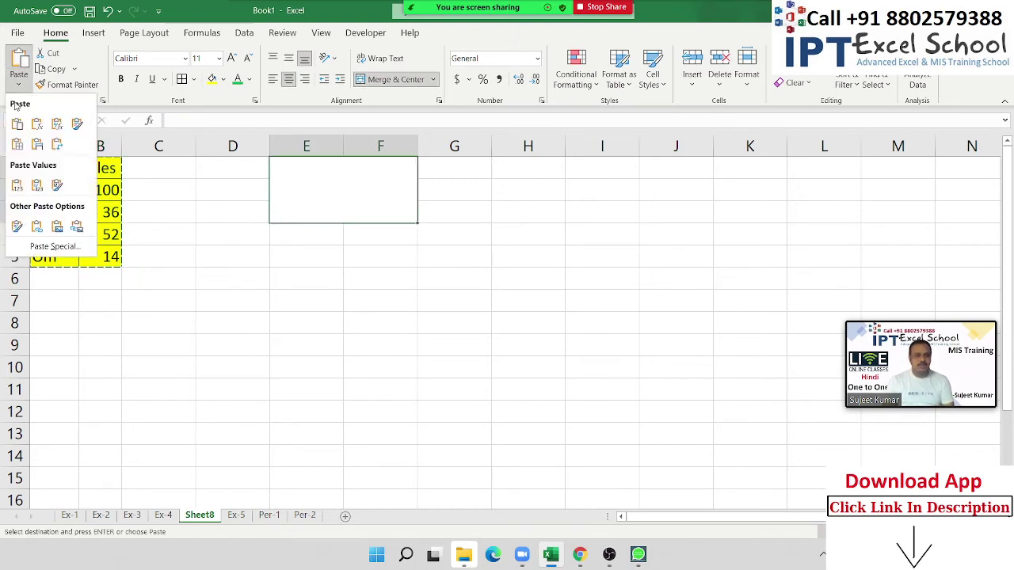
pyautogui.click(57, 228)
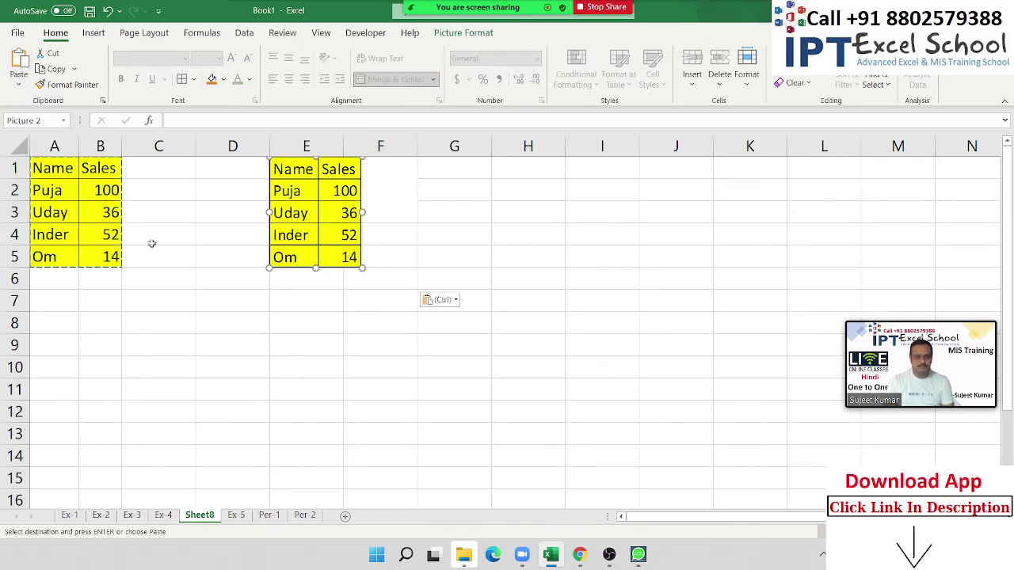
pyautogui.moveTo(345, 235)
pyautogui.mouseDown()
pyautogui.moveTo(361, 274)
pyautogui.moveTo(299, 236)
pyautogui.moveTo(300, 219)
pyautogui.mouseUp()
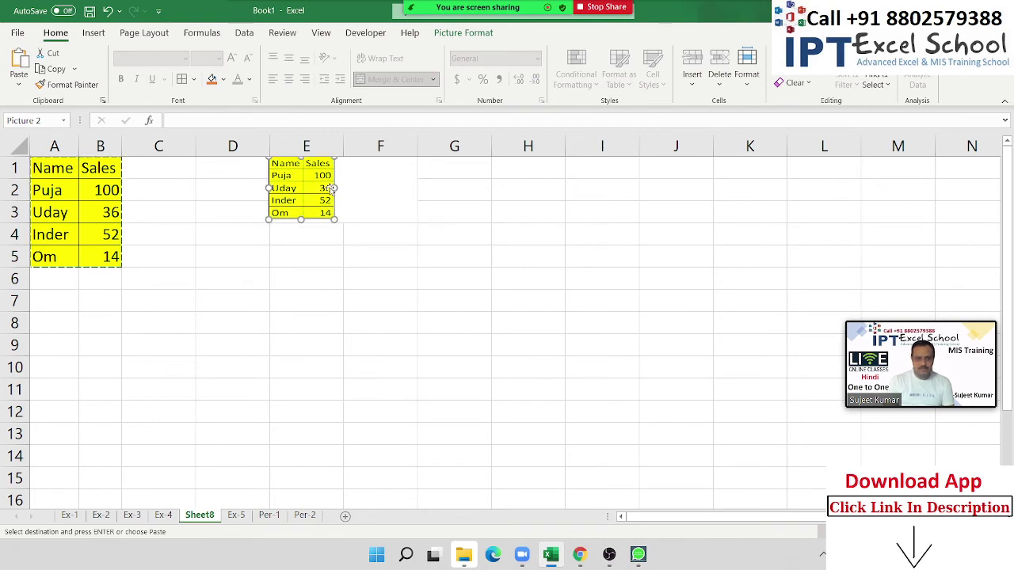
pyautogui.moveTo(334, 187); pyautogui.dragTo(416, 183)
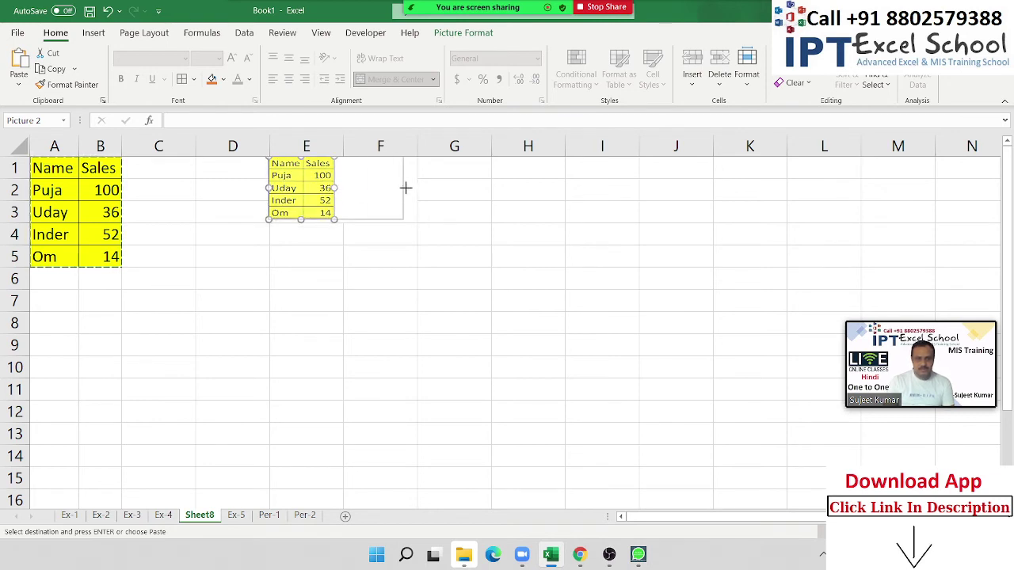
pyautogui.click(451, 250)
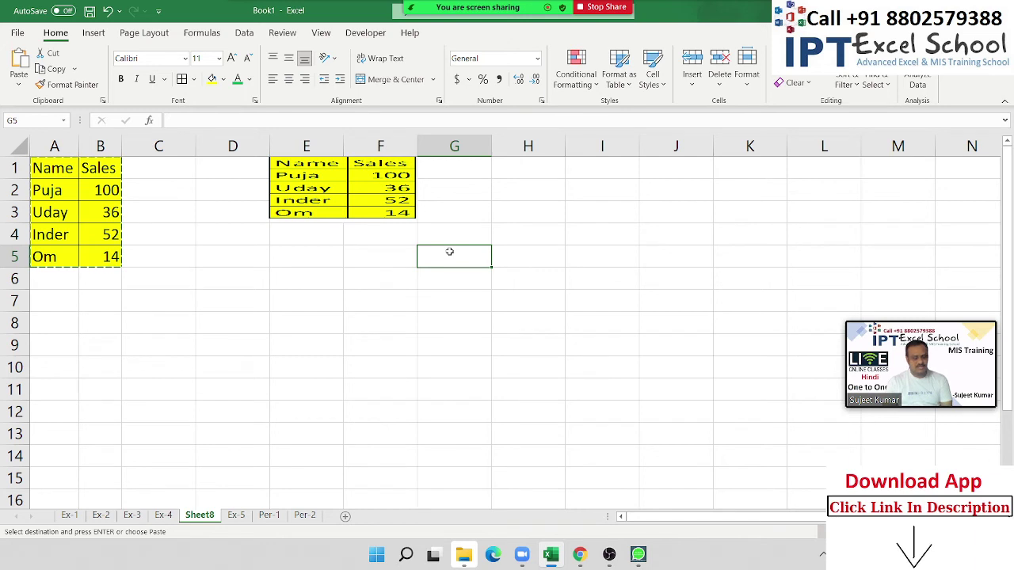
# Undo the stretch so the table picture returns to its original size.
pyautogui.hotkey('ctrl', 'z')
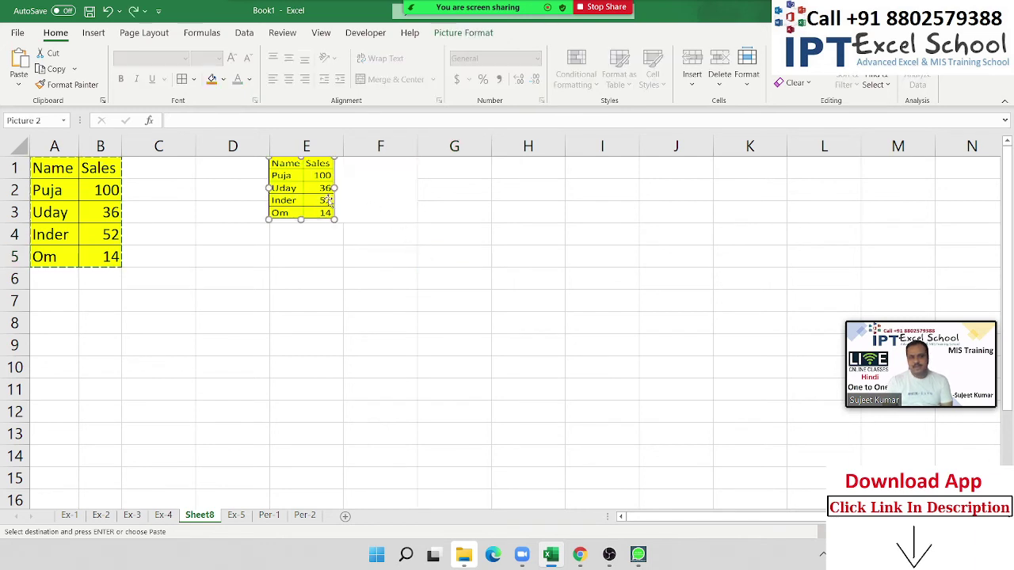
pyautogui.click(369, 148)
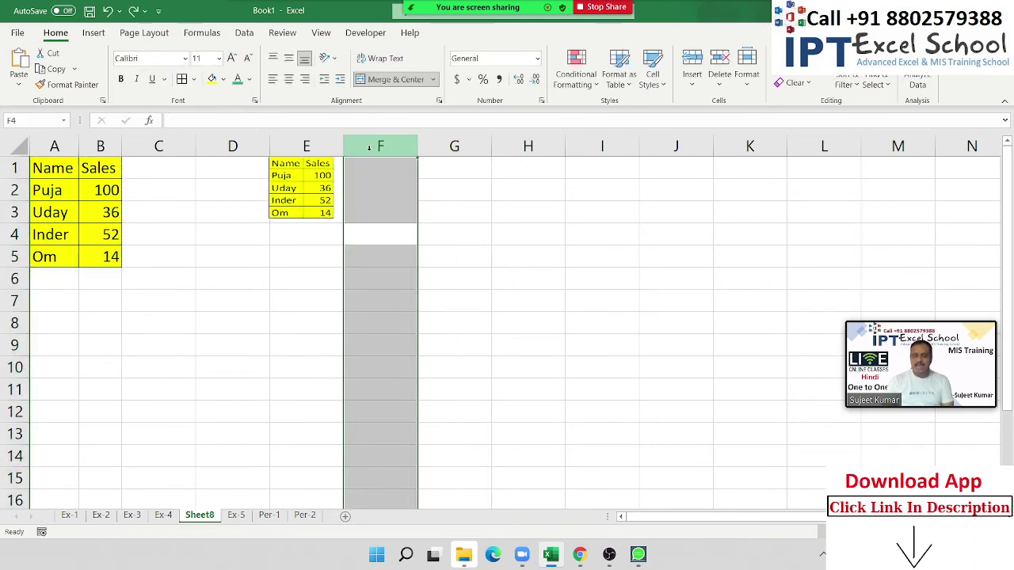
pyautogui.click(461, 233)
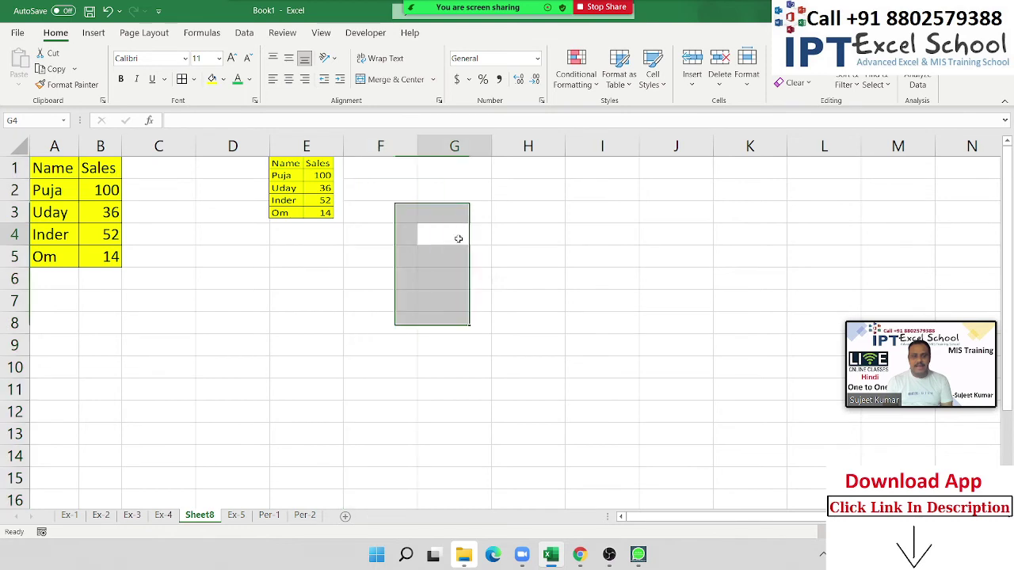
# Change Inder's sales in B4 from 52 to 520.
pyautogui.click(108, 231)
pyautogui.press('F2')
pyautogui.write('0')
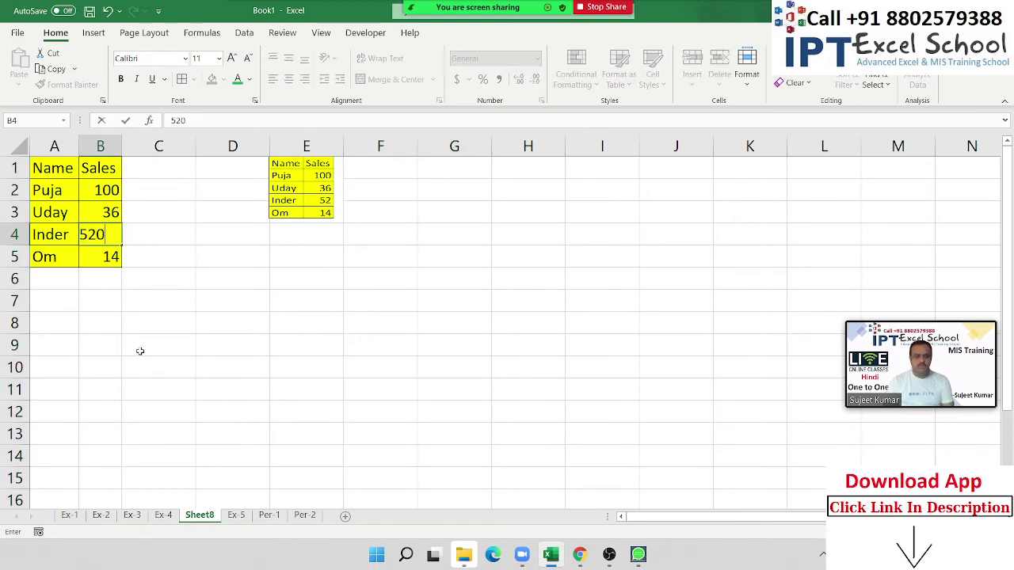
pyautogui.press('Return')
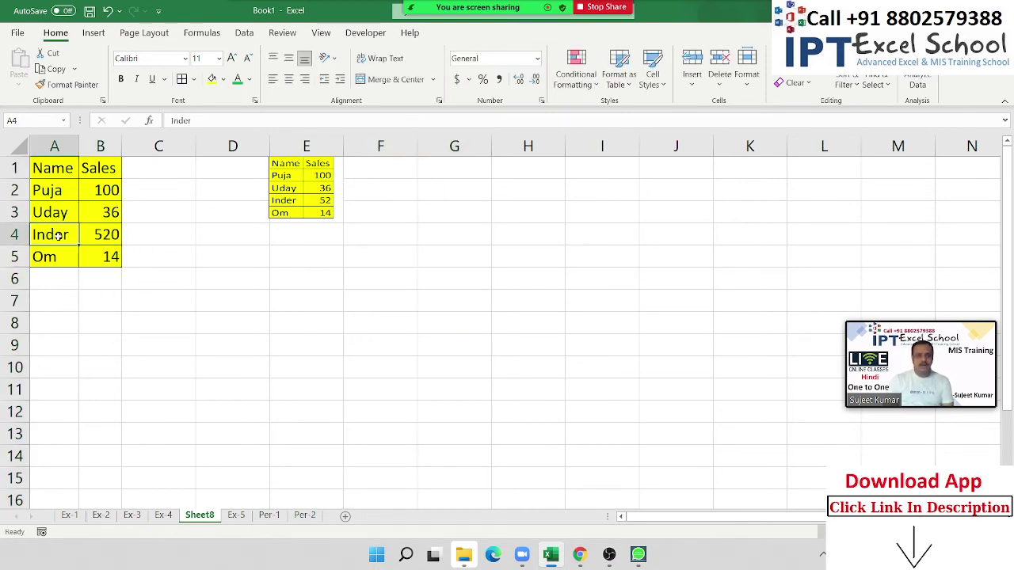
# Make Inder's row A4:B4 green text; the static picture still shows 52.
pyautogui.moveTo(55, 229); pyautogui.dragTo(92, 231)
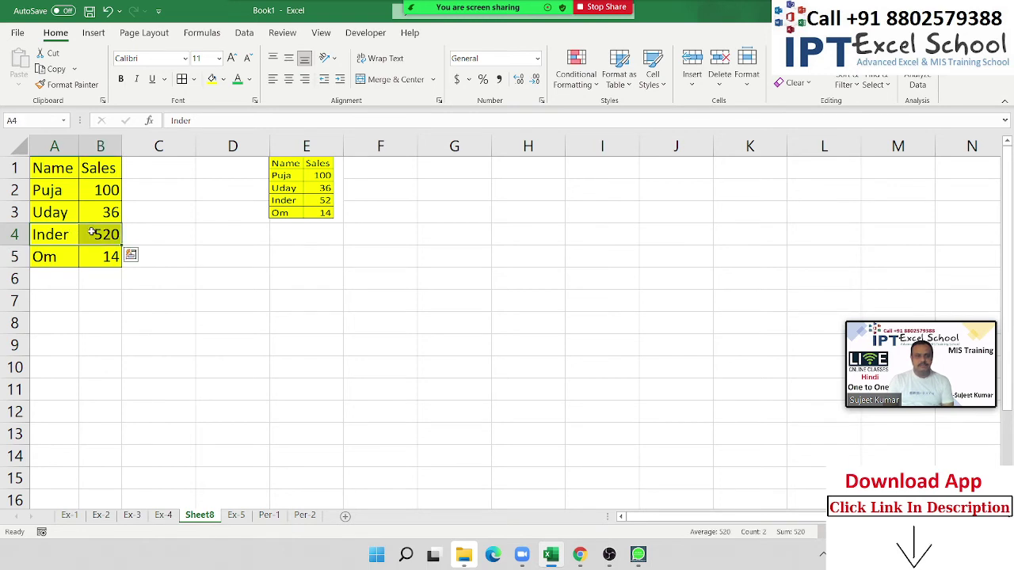
pyautogui.click(237, 79)
pyautogui.click(272, 273)
pyautogui.click(301, 215)
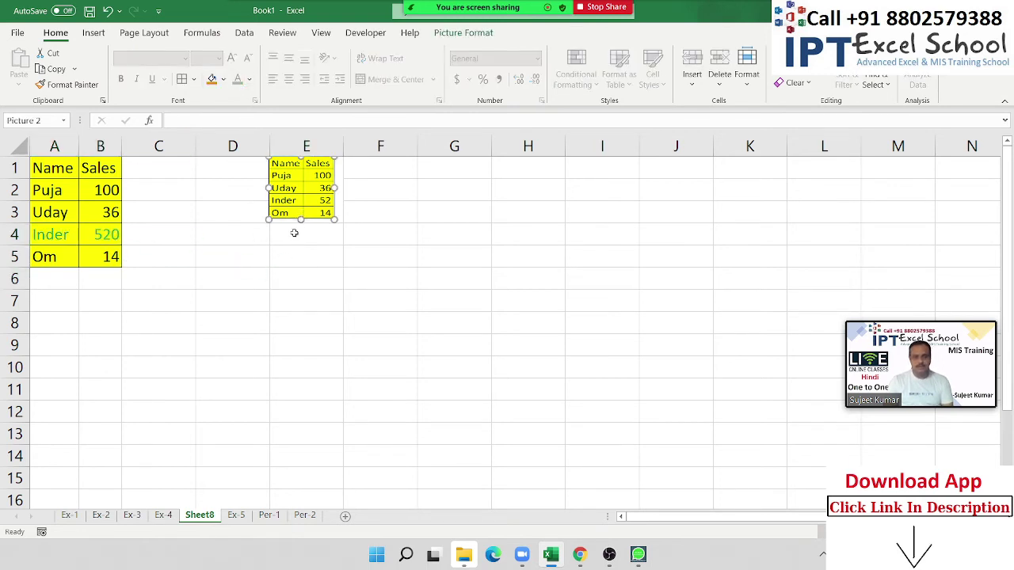
# Paste the Name–Sales table A1:B5 as a linked picture near F2.
pyautogui.moveTo(110, 255); pyautogui.dragTo(49, 168)
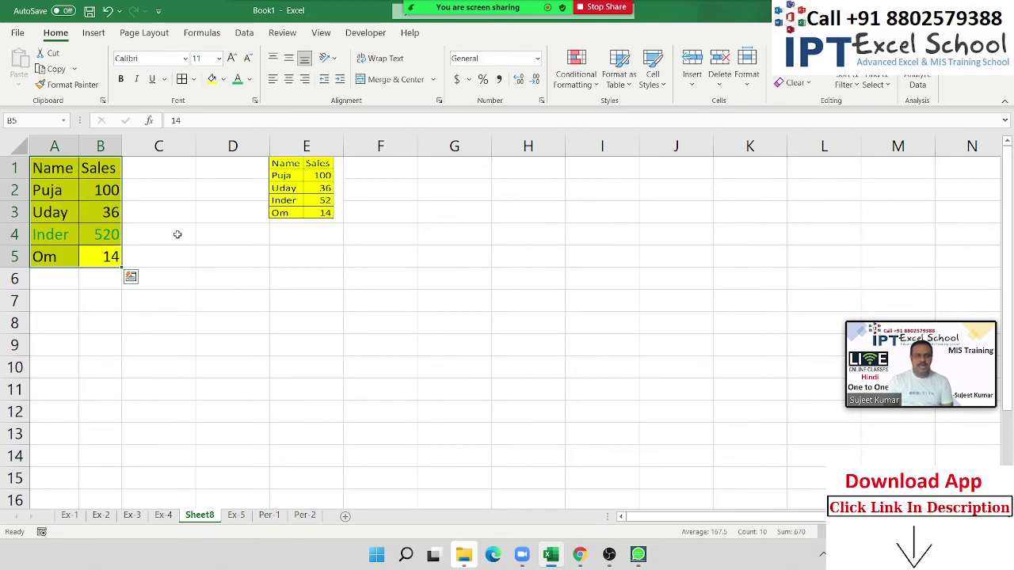
pyautogui.hotkey('ctrl', 'c')
pyautogui.click(413, 198)
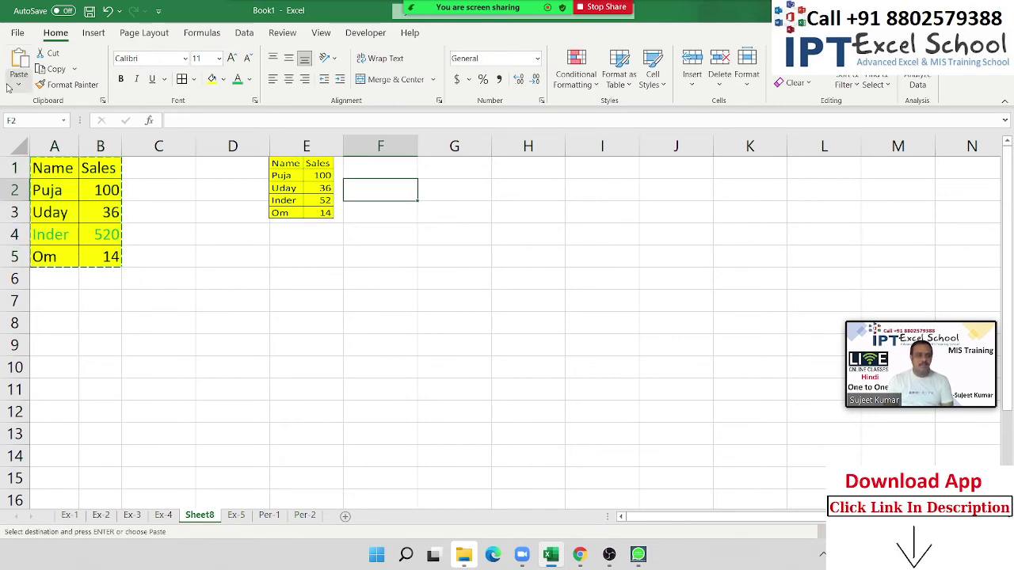
pyautogui.click(13, 87)
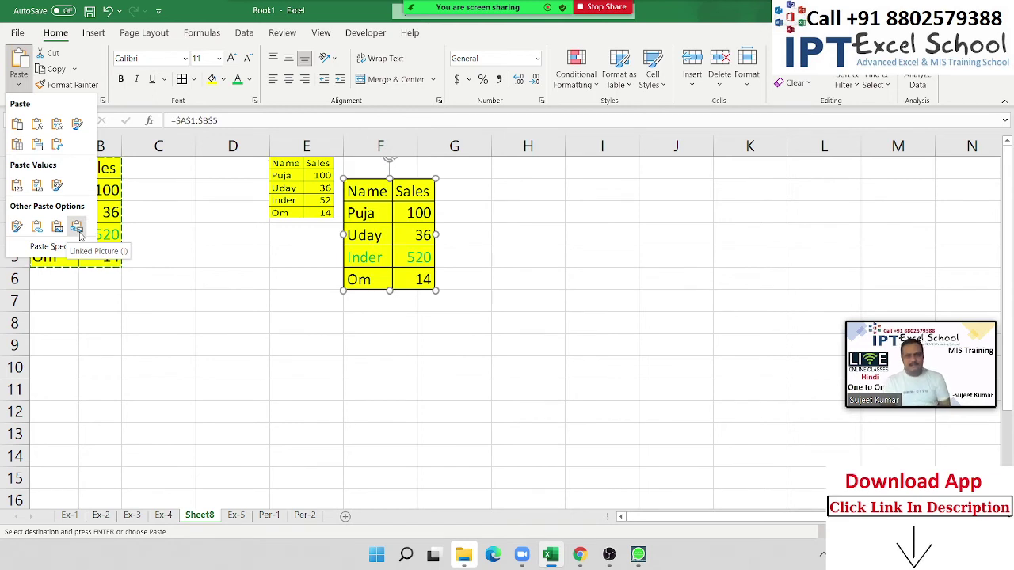
pyautogui.click(76, 229)
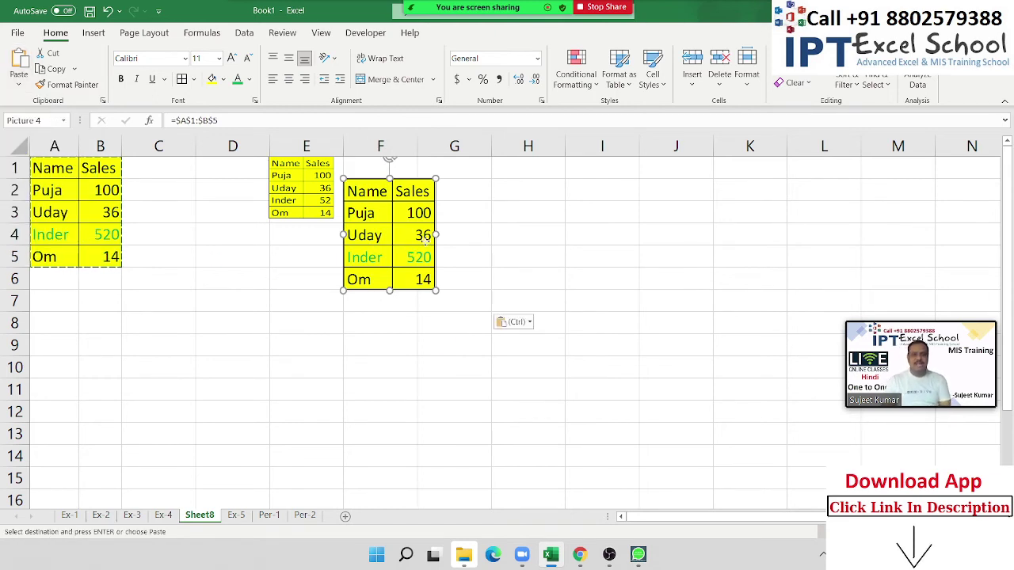
pyautogui.moveTo(380, 225)
pyautogui.mouseDown()
pyautogui.moveTo(392, 215)
pyautogui.moveTo(379, 204)
pyautogui.mouseUp()
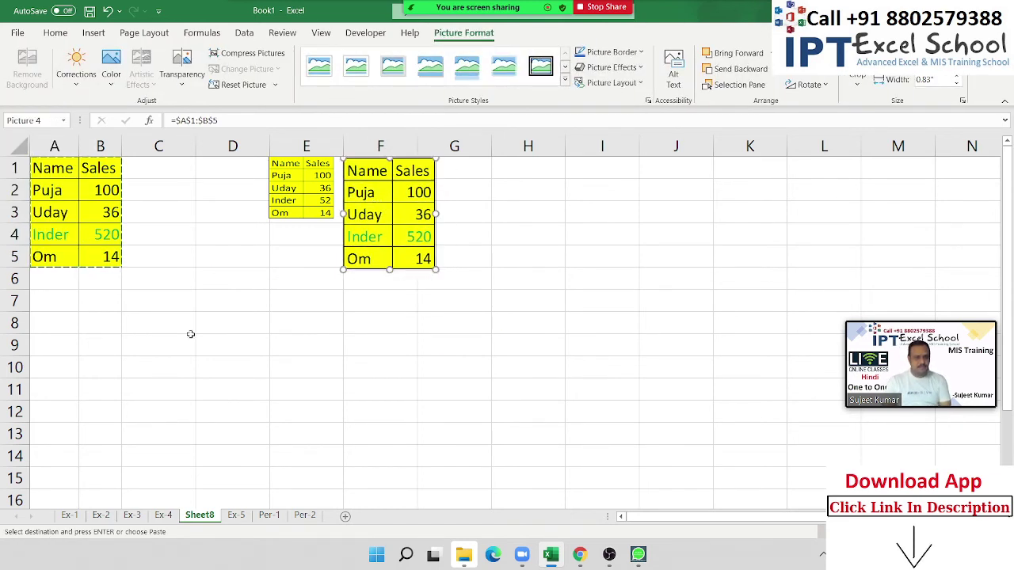
pyautogui.press('Escape')
# Change Inder's sales in B4 to 80.
pyautogui.click(97, 237)
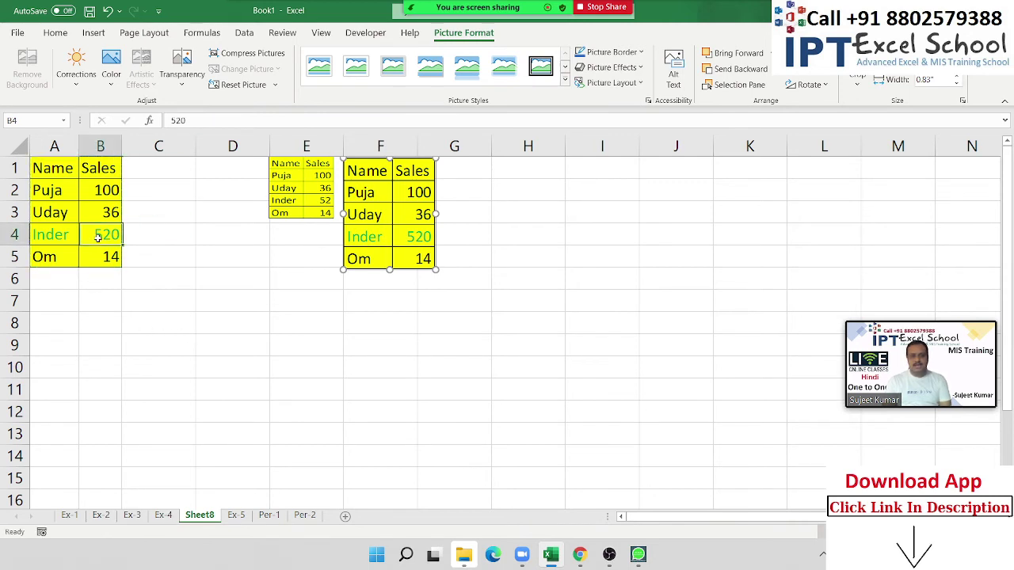
pyautogui.write('80')
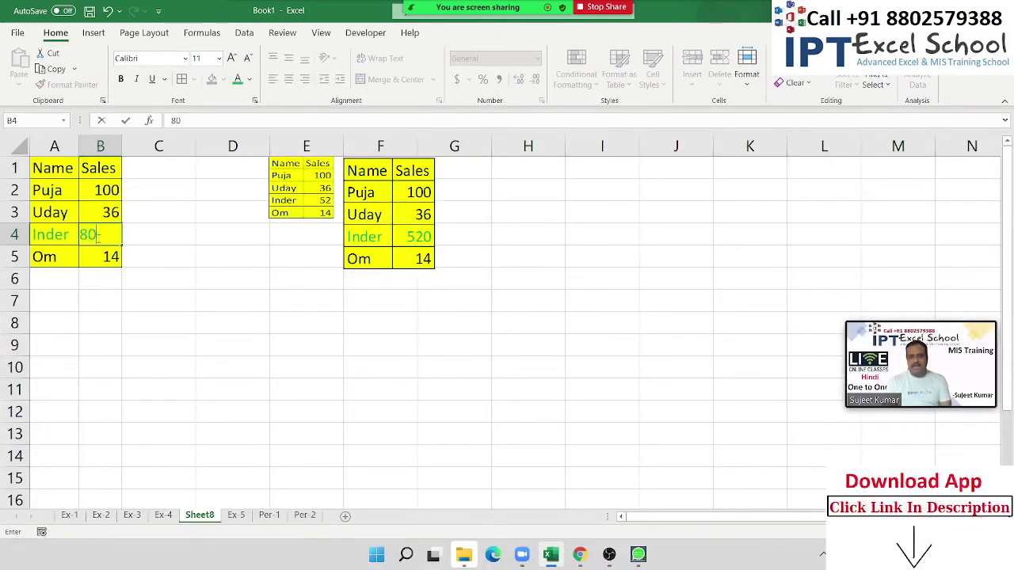
pyautogui.press('Return')
# Give Inder's row A4:B4 a green fill with white text.
pyautogui.moveTo(97, 237); pyautogui.dragTo(48, 235)
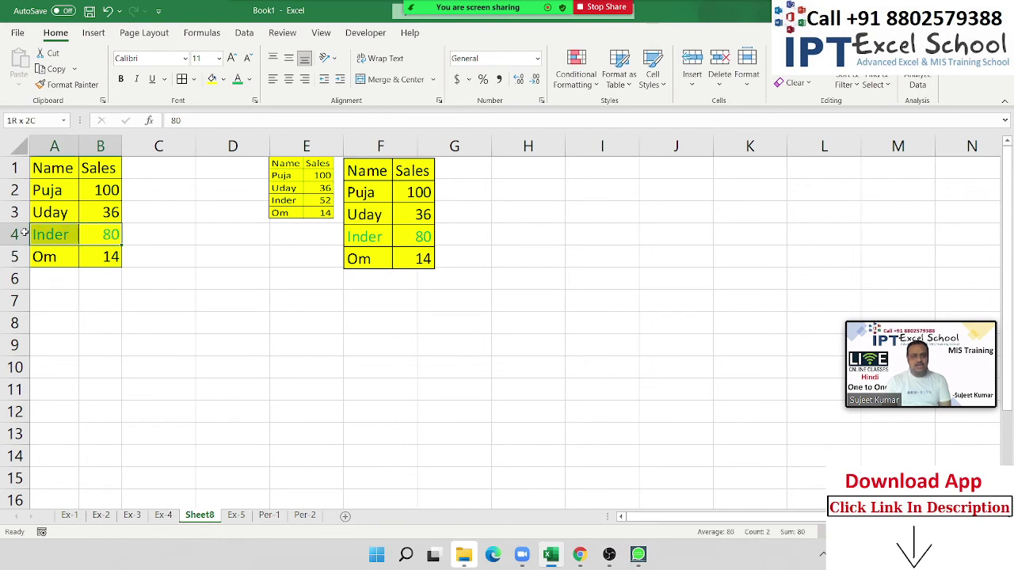
pyautogui.click(224, 79)
pyautogui.click(264, 203)
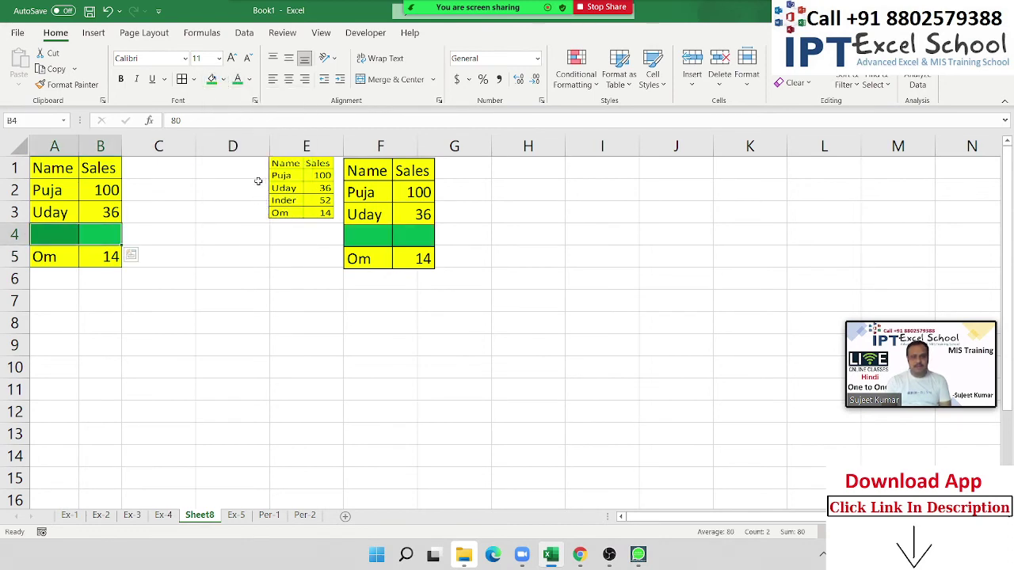
pyautogui.click(249, 79)
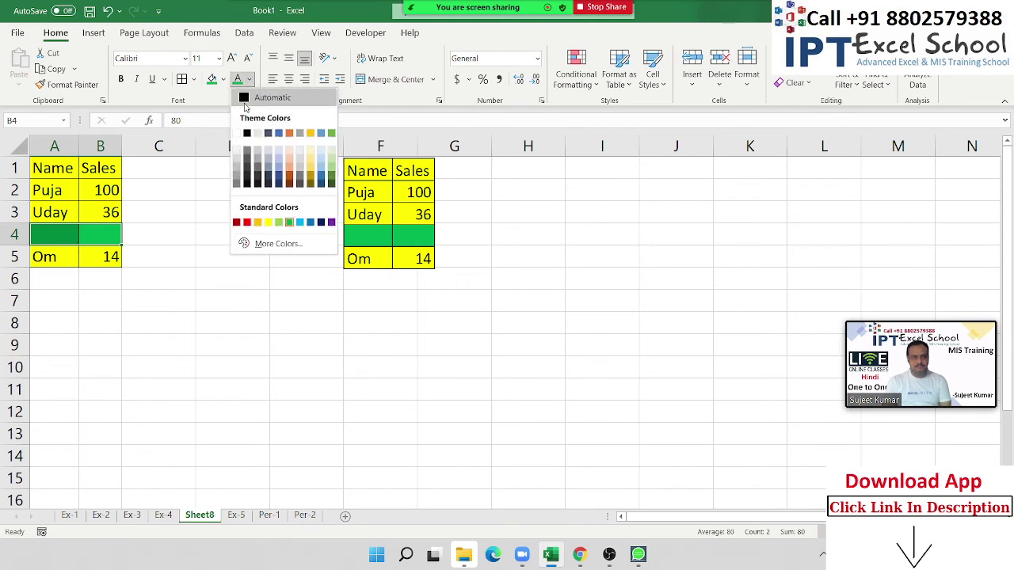
pyautogui.click(239, 133)
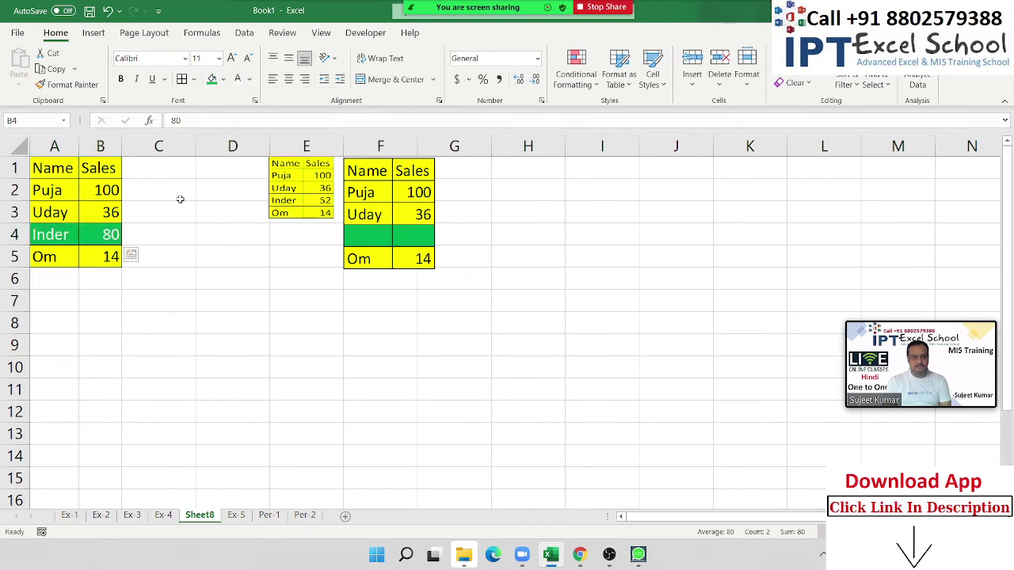
pyautogui.moveTo(150, 258); pyautogui.dragTo(166, 276)
pyautogui.click(167, 276)
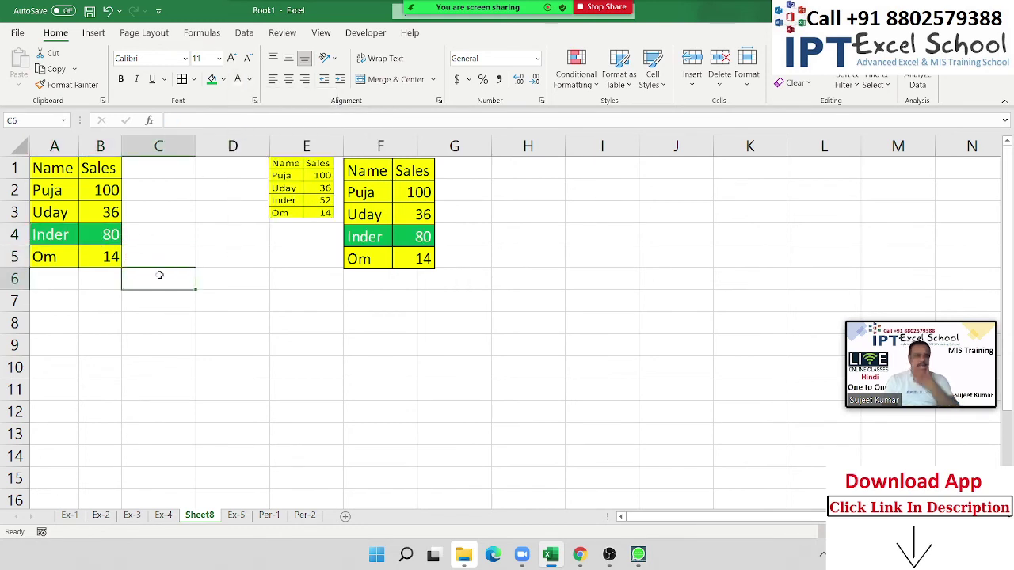
pyautogui.click(57, 279)
# Enter Punit with sales 85 in row 6, then select the linked picture's range reference.
pyautogui.click(60, 259)
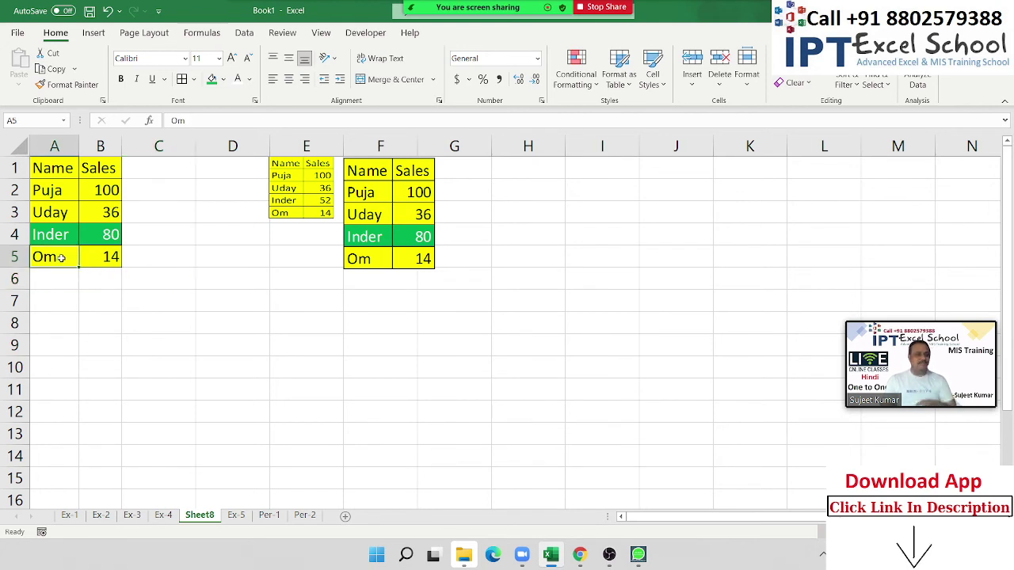
pyautogui.click(59, 279)
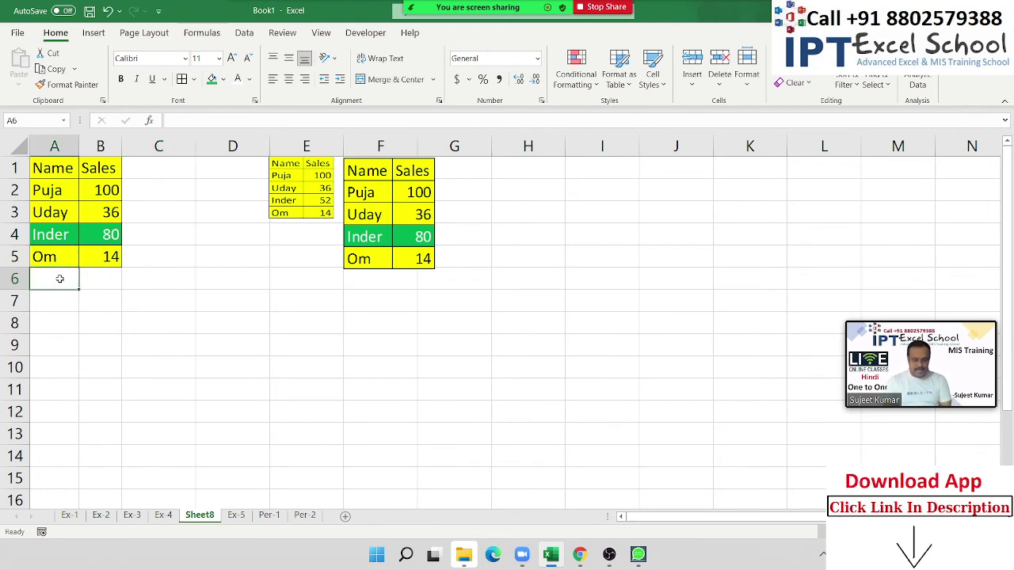
pyautogui.write('Punit')
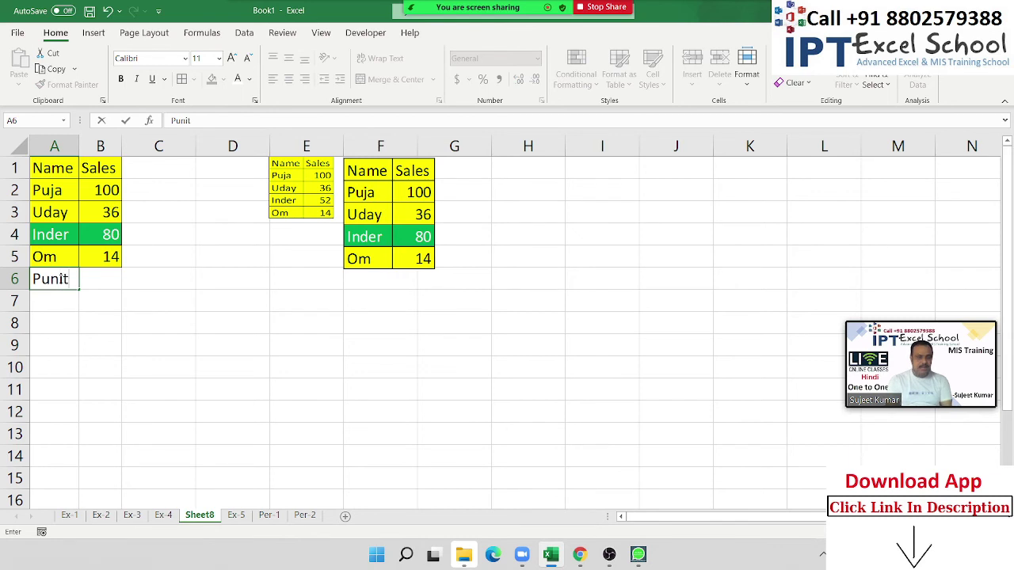
pyautogui.press('Tab')
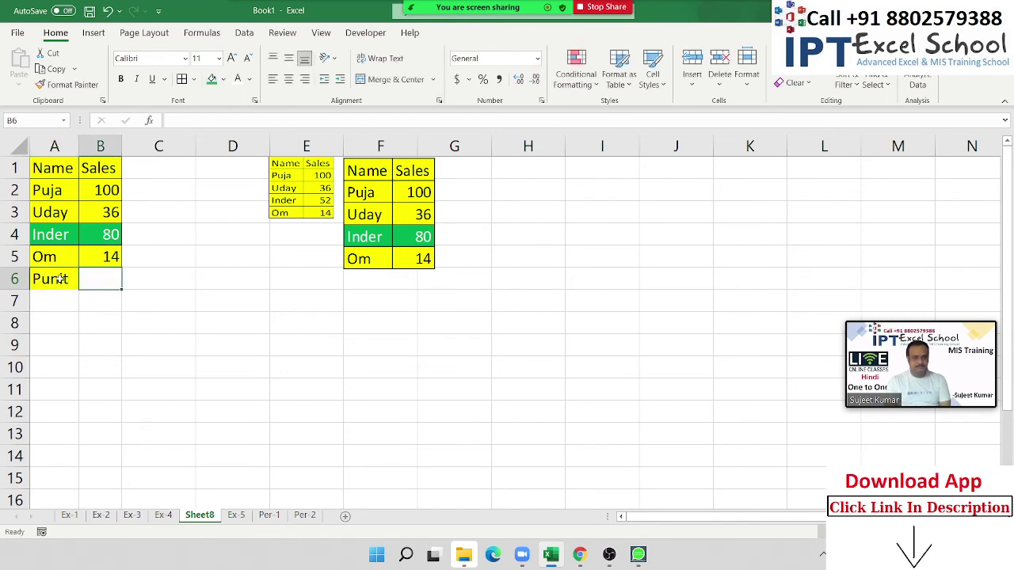
pyautogui.write('85')
pyautogui.press('Return')
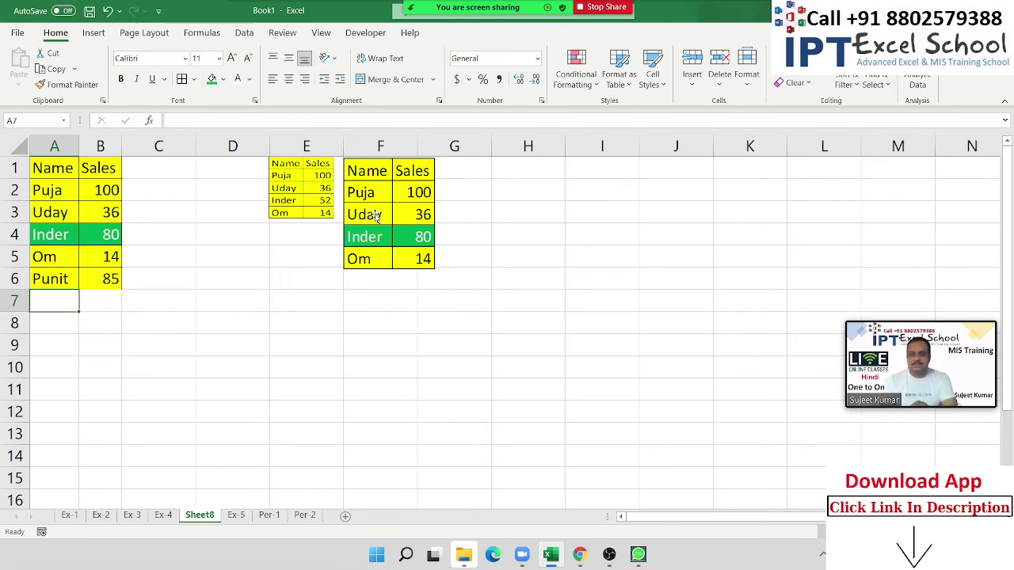
pyautogui.click(376, 217)
pyautogui.moveTo(226, 120); pyautogui.dragTo(168, 120)
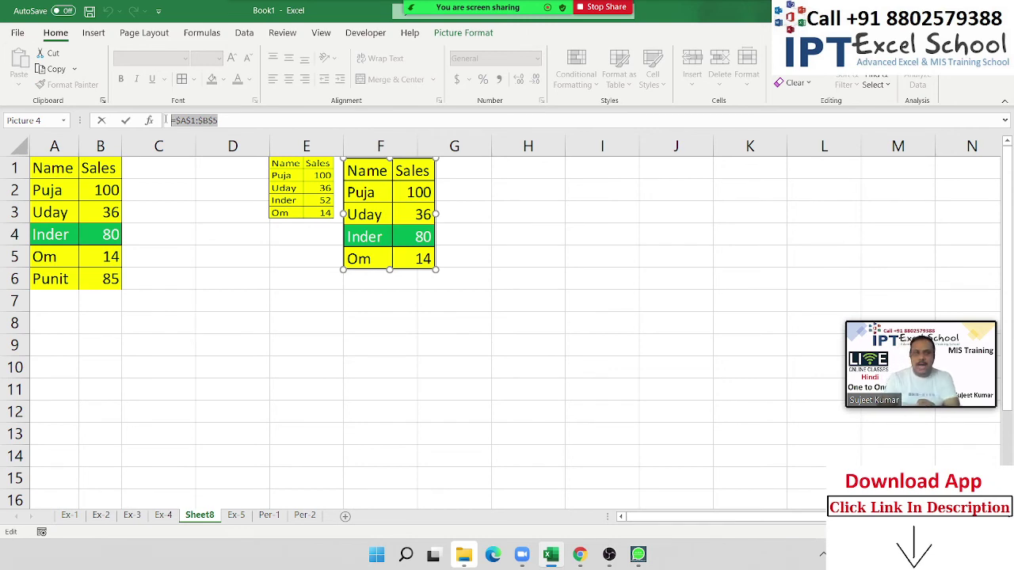
# Change the linked picture's reference from =$A$1:$B$5 to =$A$1:$B$6 so it includes Punit.
pyautogui.click(167, 121)
pyautogui.press('BackSpace')
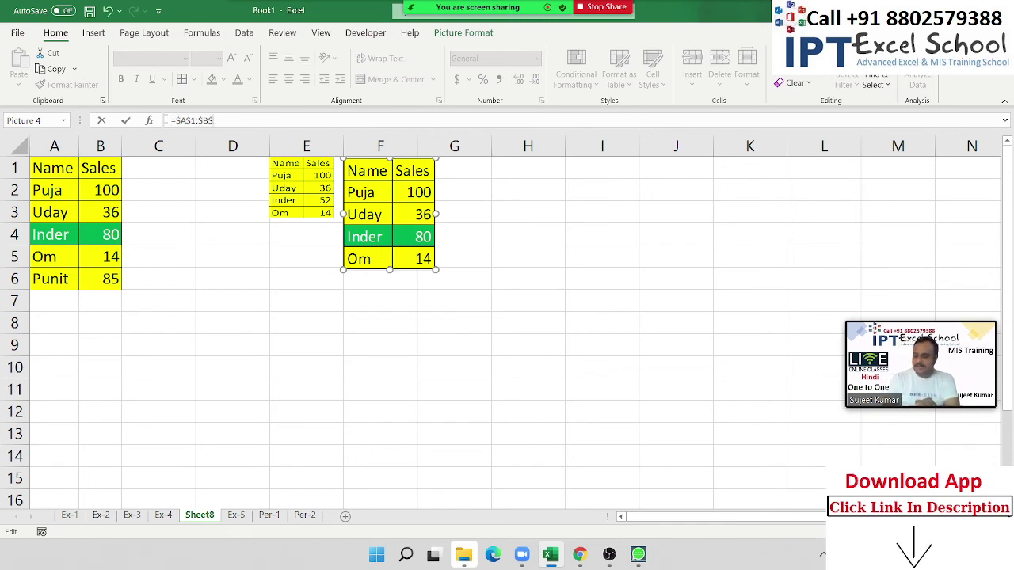
pyautogui.write('6')
pyautogui.press('Return')
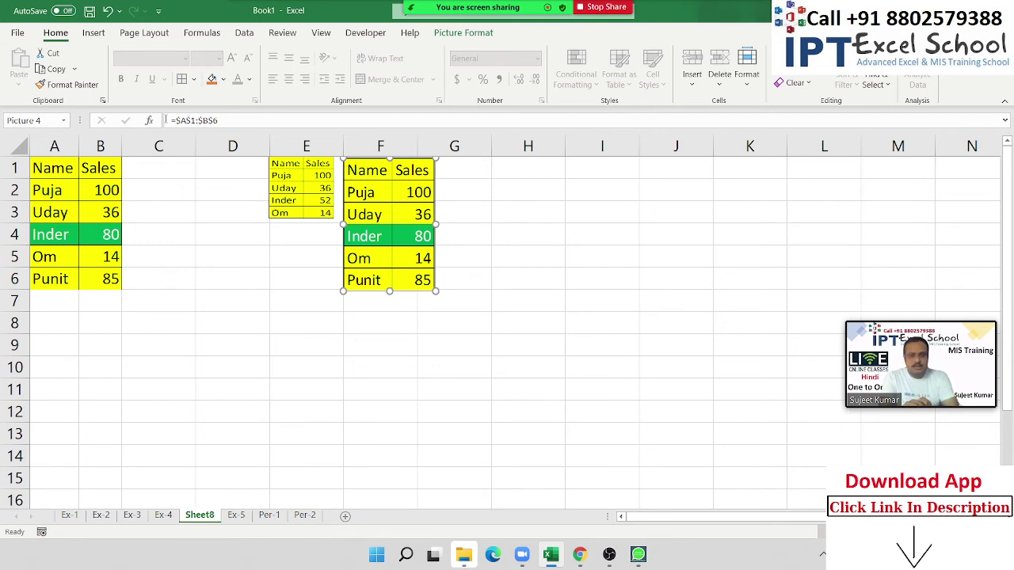
pyautogui.hotkey('ctrl', 'z')
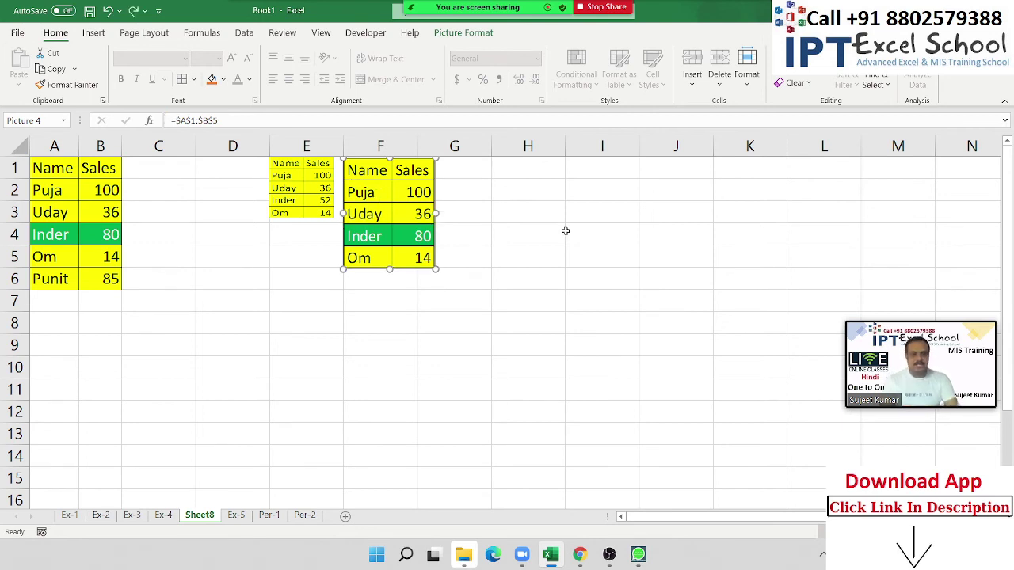
pyautogui.click(569, 231)
pyautogui.click(368, 187)
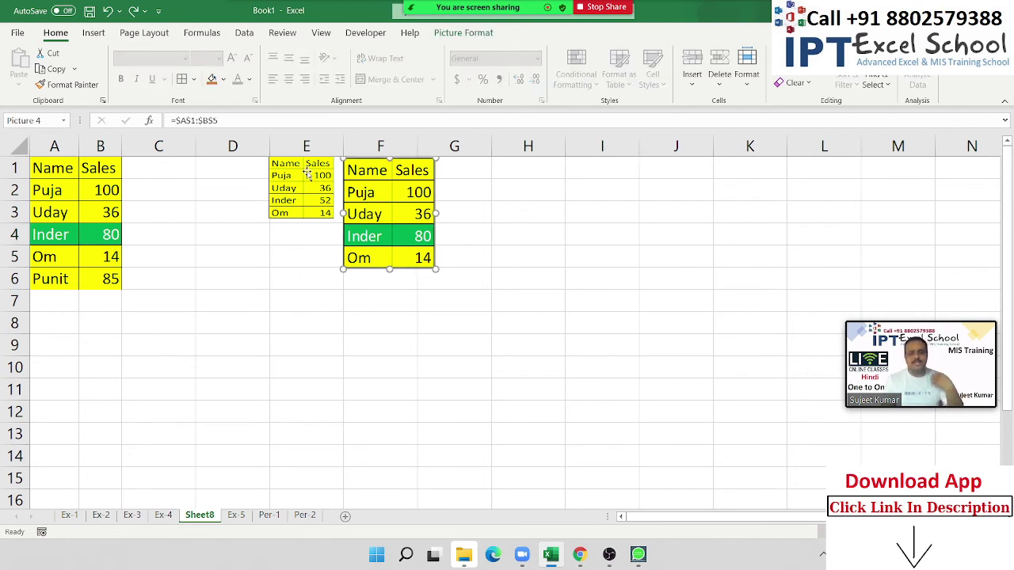
pyautogui.click(271, 120)
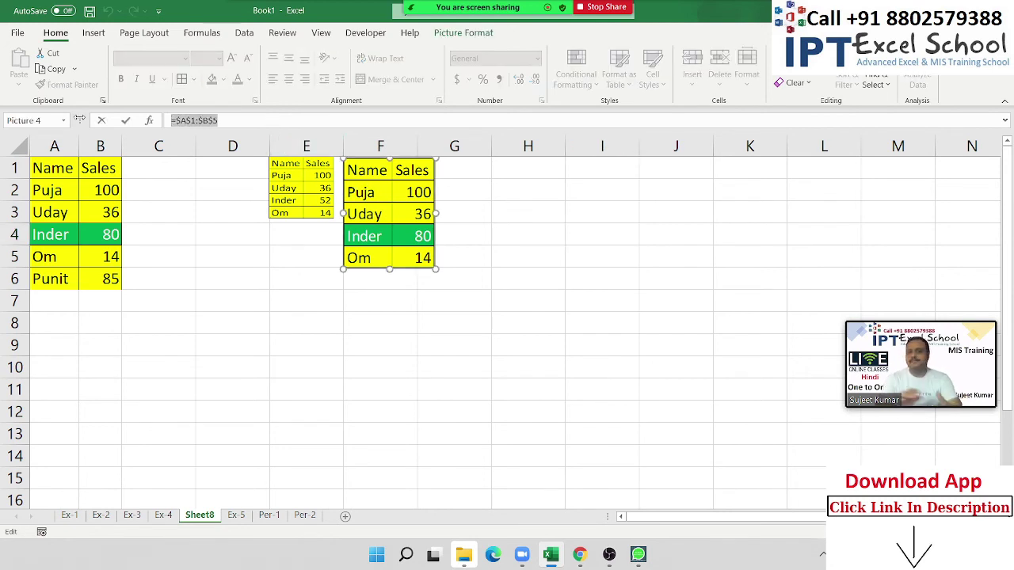
pyautogui.click(219, 121)
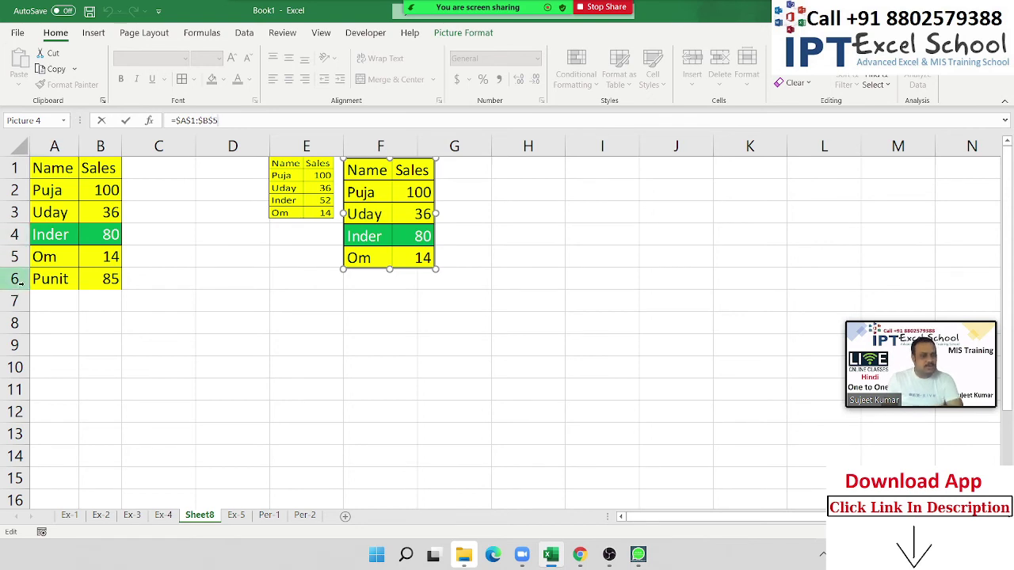
pyautogui.press('BackSpace')
pyautogui.write('6')
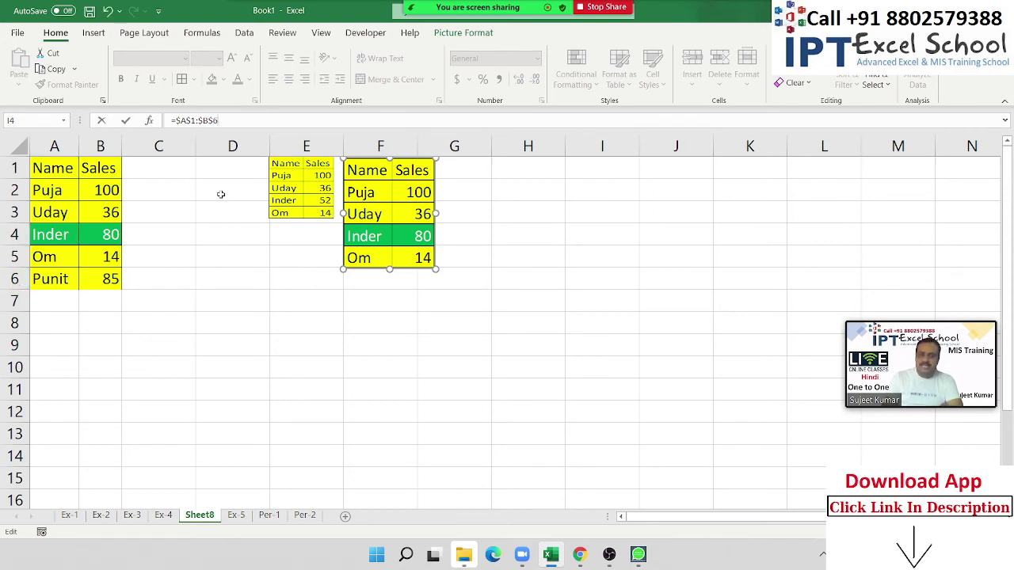
pyautogui.press('Return')
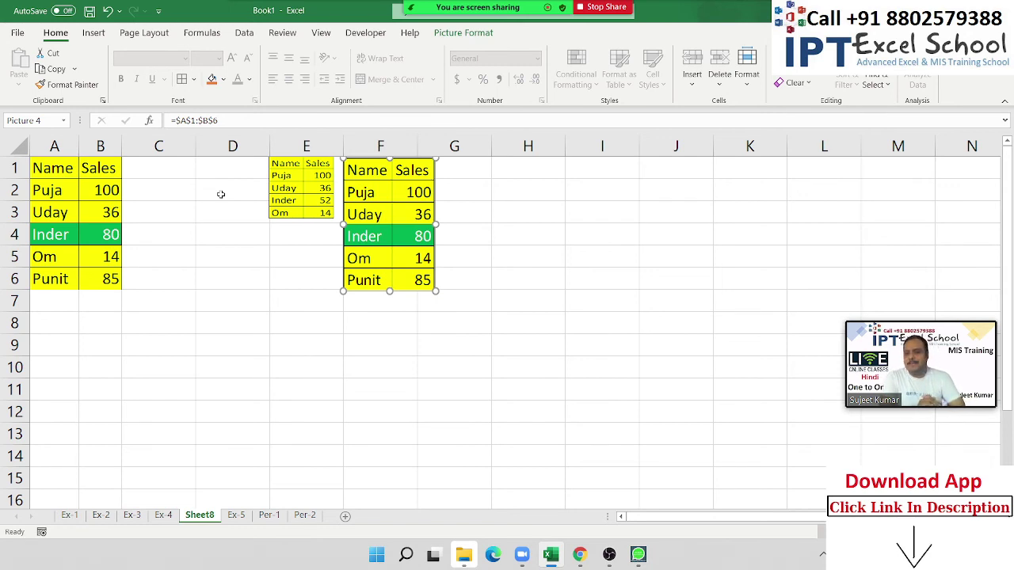
# Save the workbook with Ctrl+S as '6.30 - 3-7' in the Downloads folder.
pyautogui.hotkey('ctrl', 's')
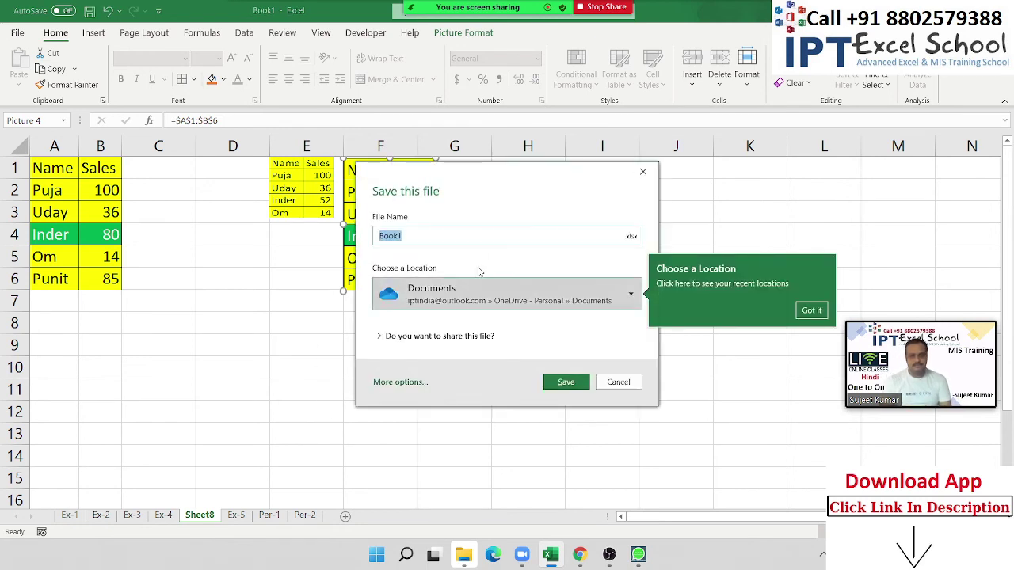
pyautogui.write('6')
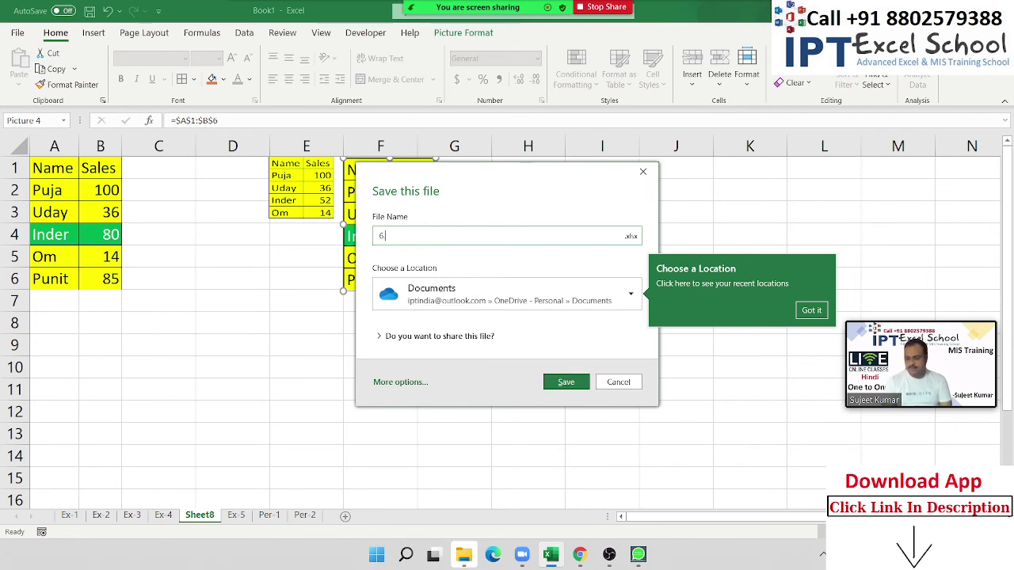
pyautogui.write('.30 - 7')
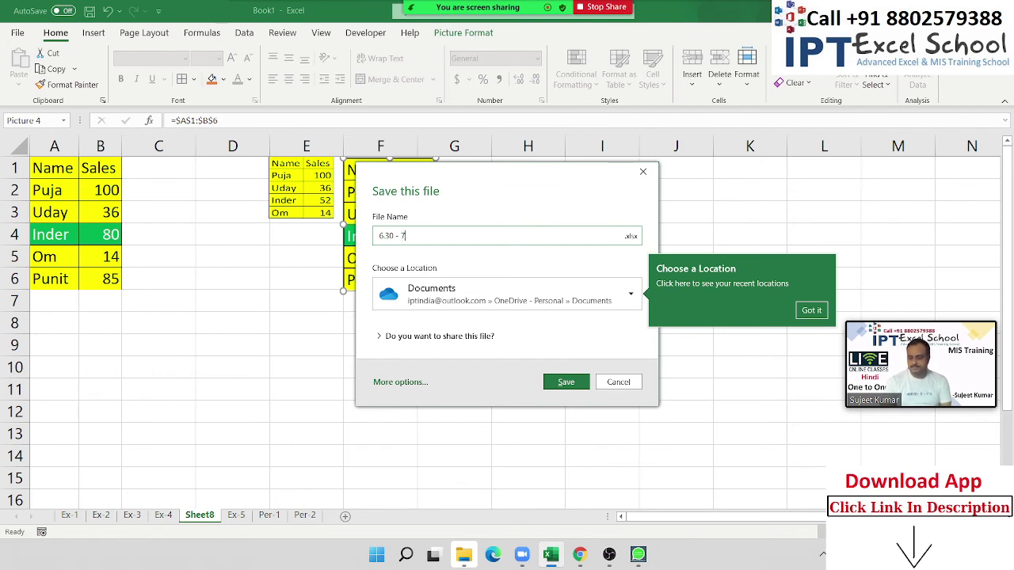
pyautogui.write('/3')
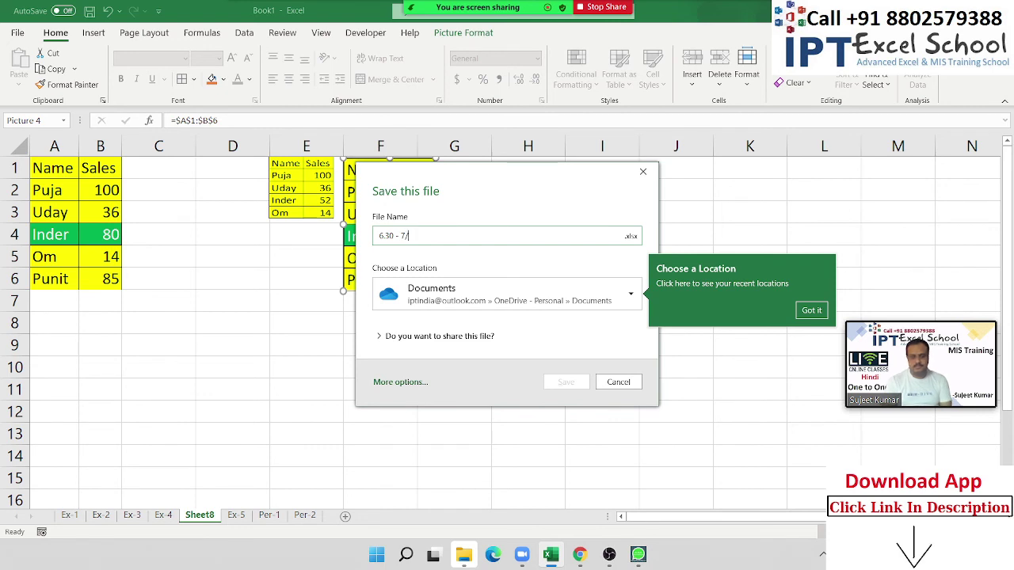
pyautogui.press('BackSpace')
pyautogui.press('BackSpace')
pyautogui.write('/')
pyautogui.press('BackSpace')
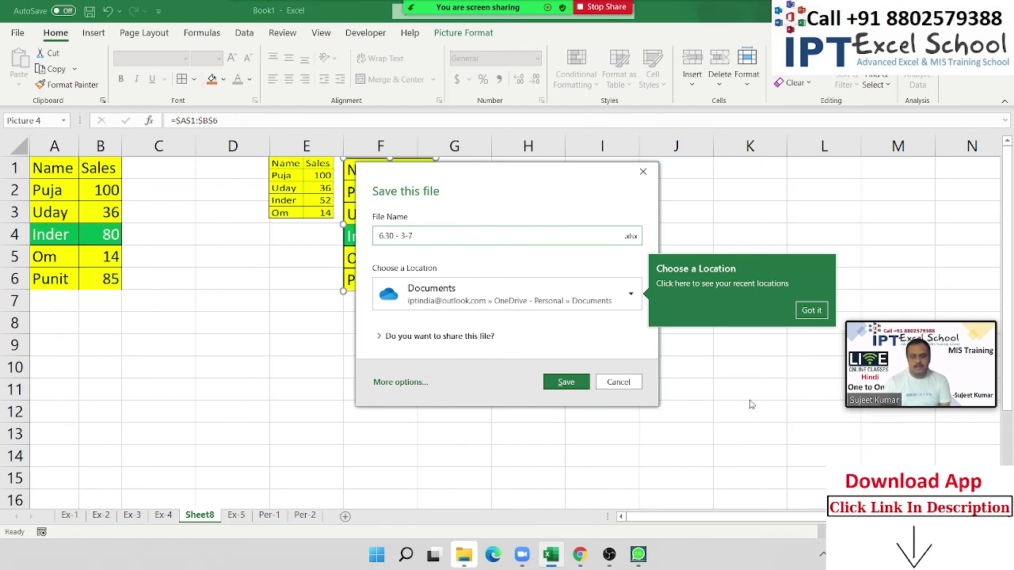
pyautogui.click(518, 309)
pyautogui.click(470, 362)
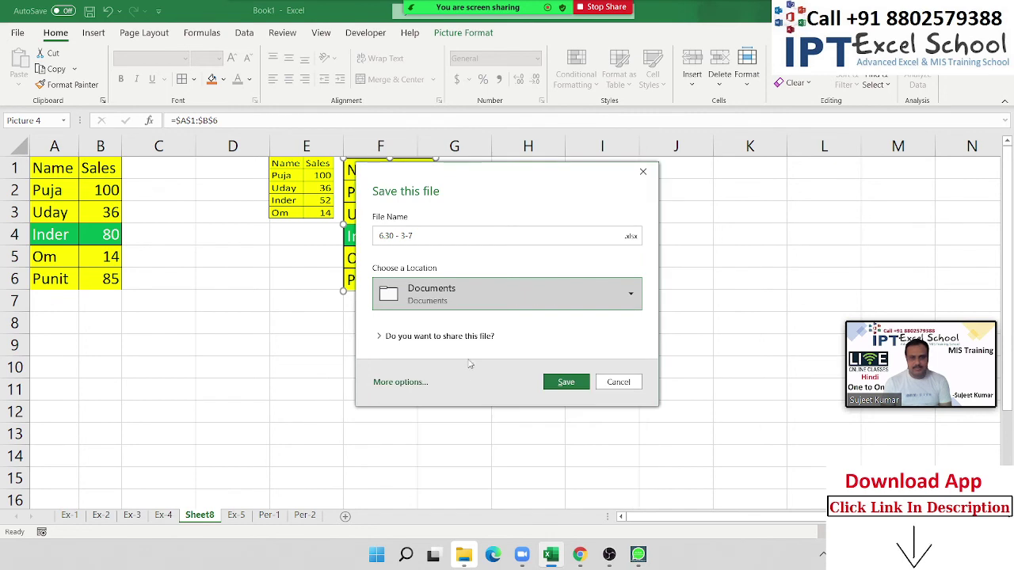
pyautogui.click(476, 290)
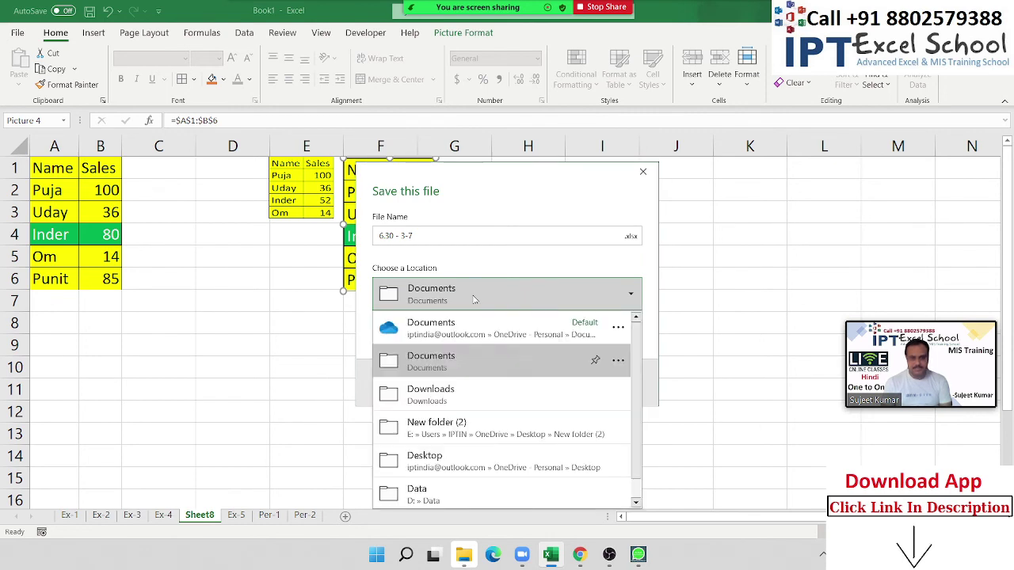
pyautogui.click(455, 400)
pyautogui.click(572, 384)
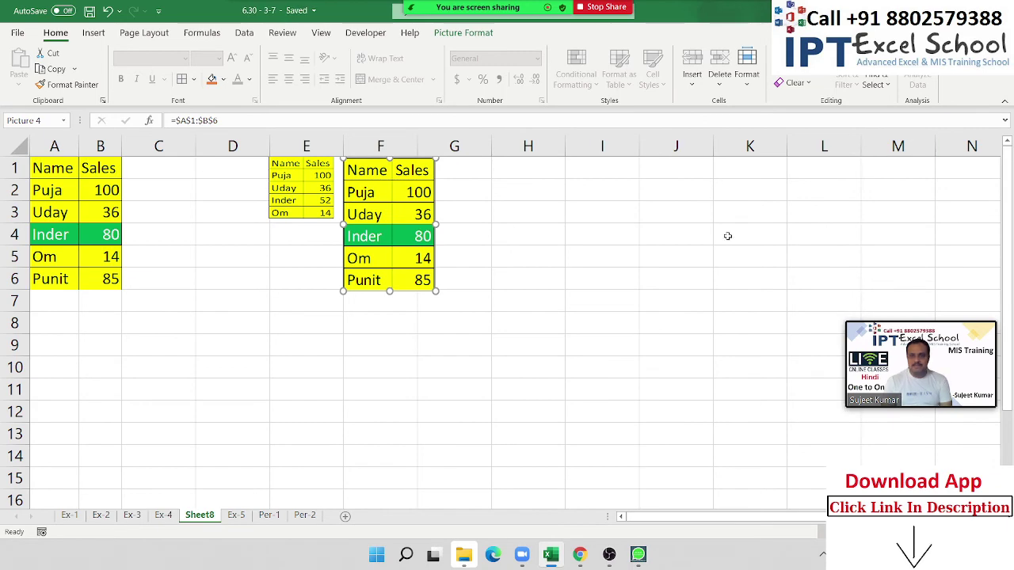
# Switch from Excel to the Gmail tab and start a new email.
pyautogui.hotkey('alt', 'Tab')
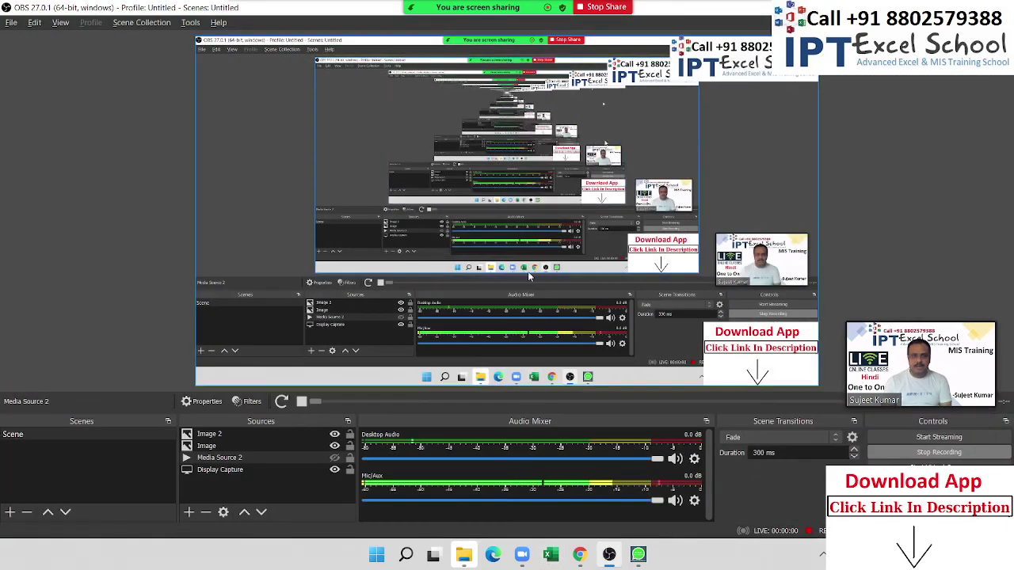
pyautogui.click(609, 554)
pyautogui.moveTo(579, 554)
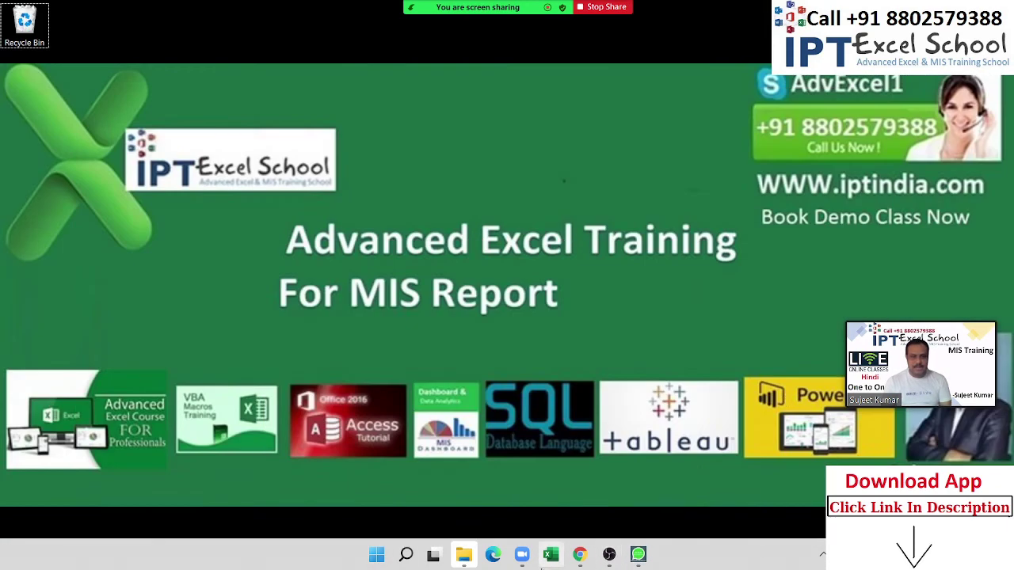
pyautogui.click(582, 554)
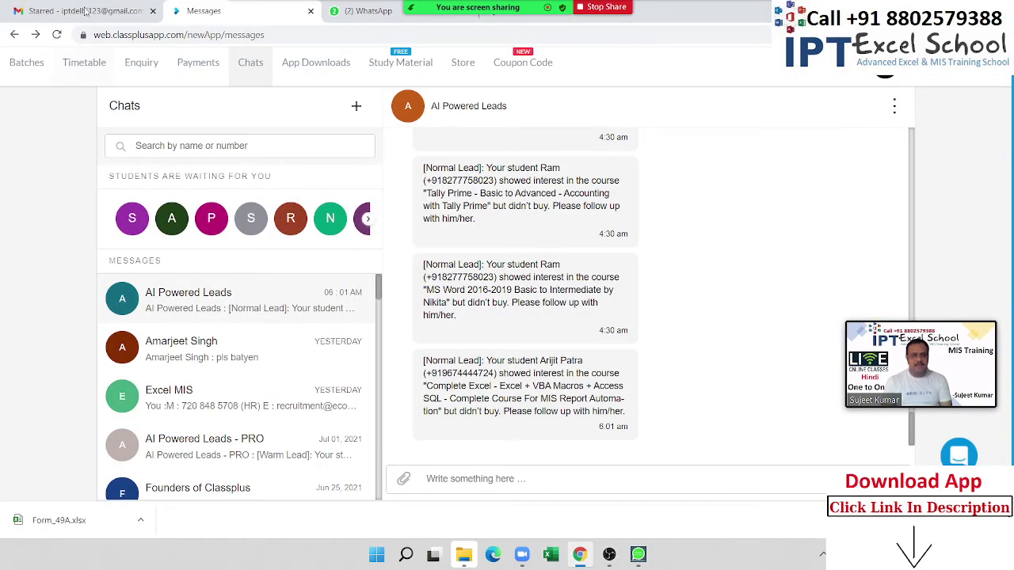
pyautogui.click(87, 12)
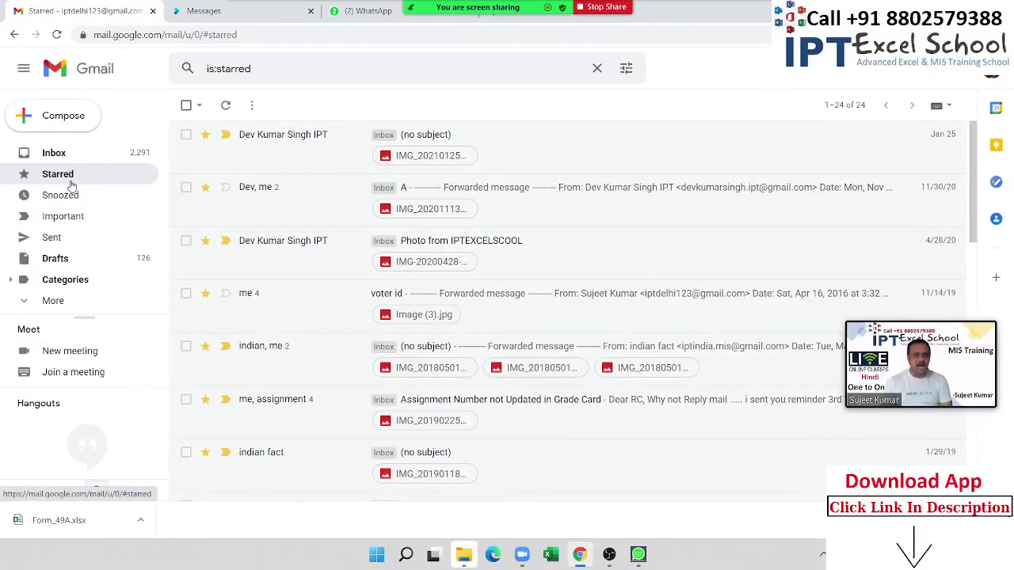
pyautogui.click(84, 156)
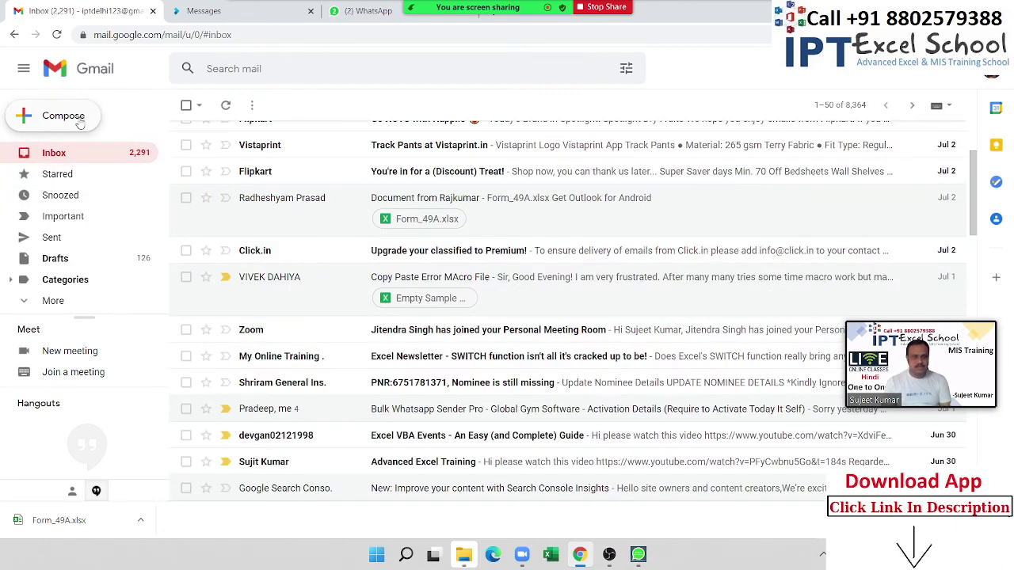
pyautogui.click(64, 116)
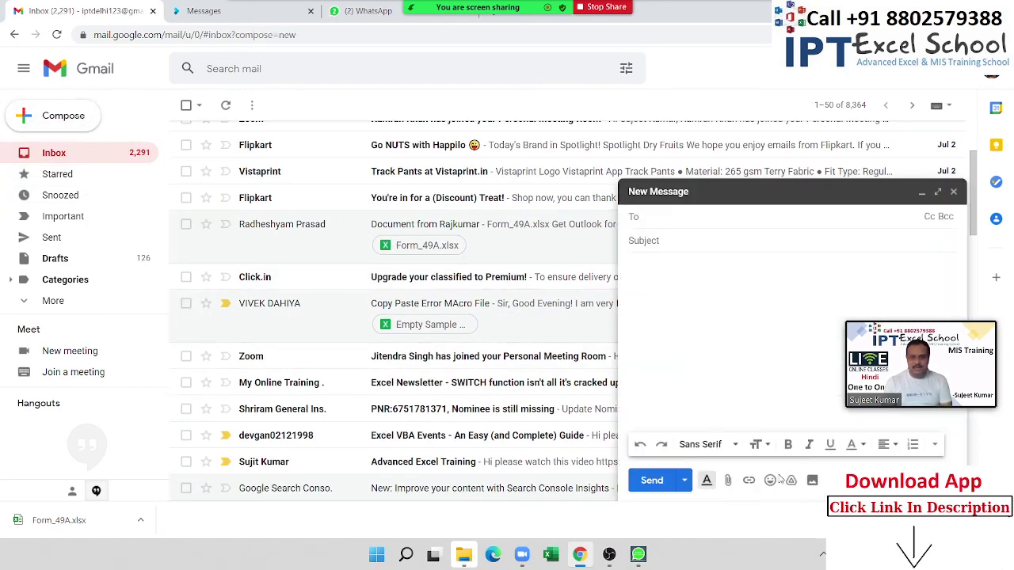
# Attach 6.30 - 3-7.xlsx from Downloads and begin typing the subject 'Class File'.
pyautogui.click(728, 482)
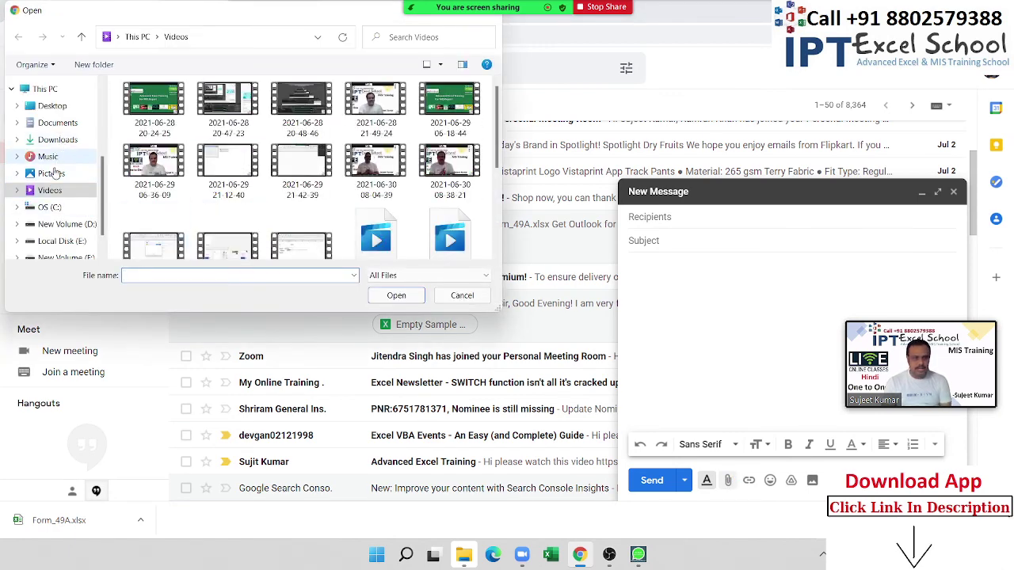
pyautogui.click(54, 127)
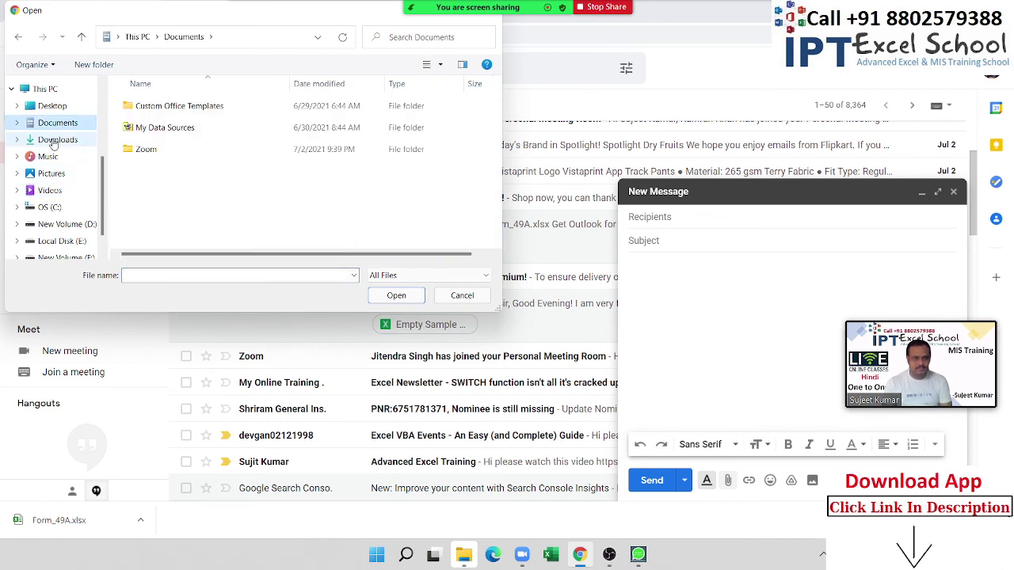
pyautogui.click(55, 139)
pyautogui.click(184, 128)
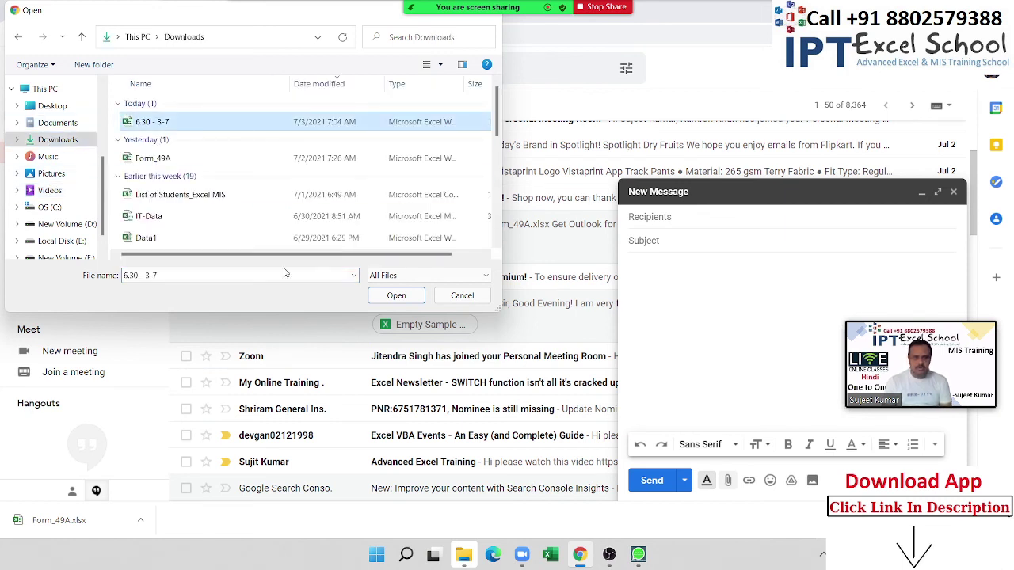
pyautogui.click(396, 295)
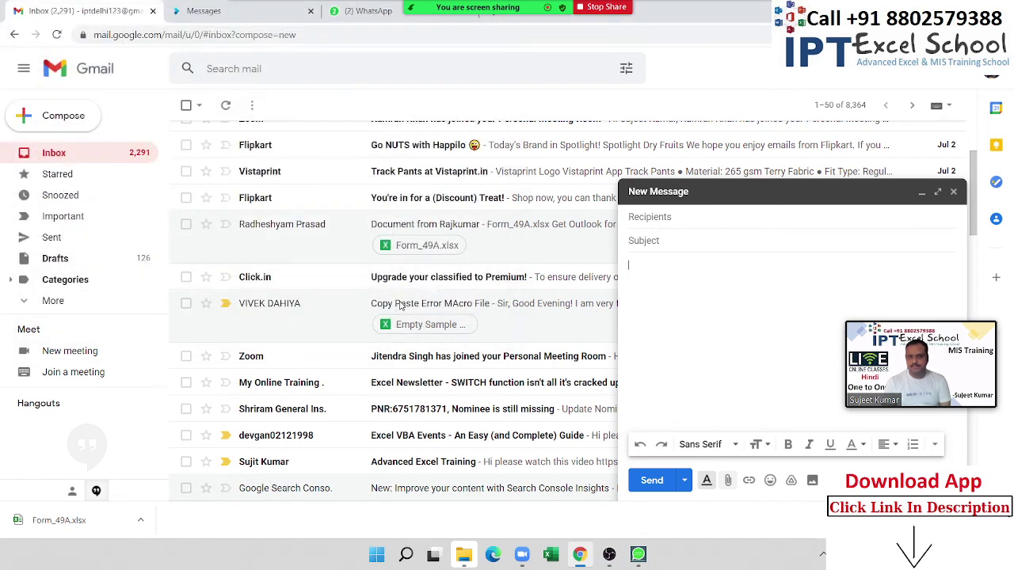
pyautogui.click(647, 242)
pyautogui.write('Class File')
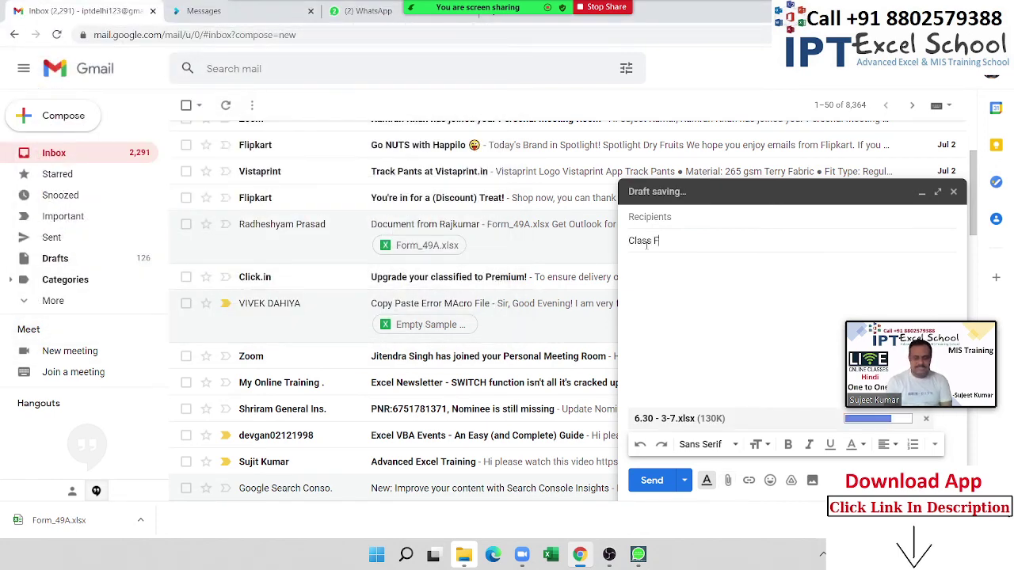
# Open Zoom's meeting participants list and meeting chat.
pyautogui.click(795, 213)
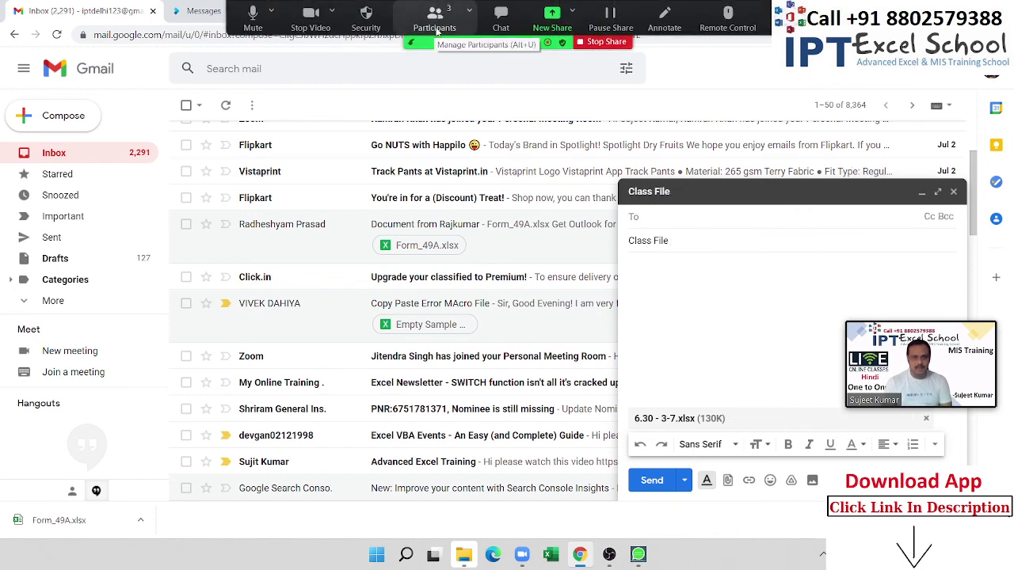
pyautogui.click(434, 18)
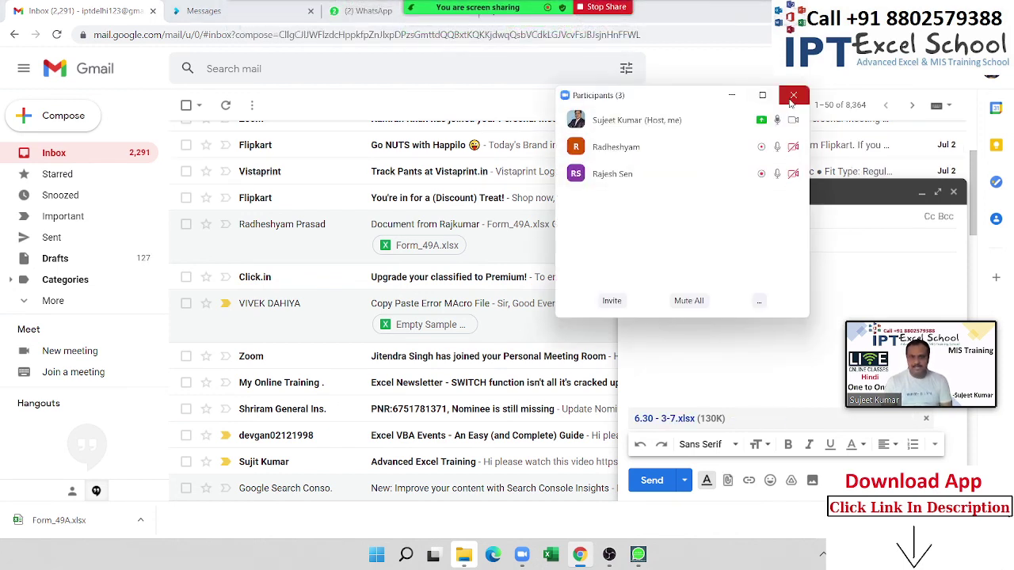
pyautogui.click(790, 100)
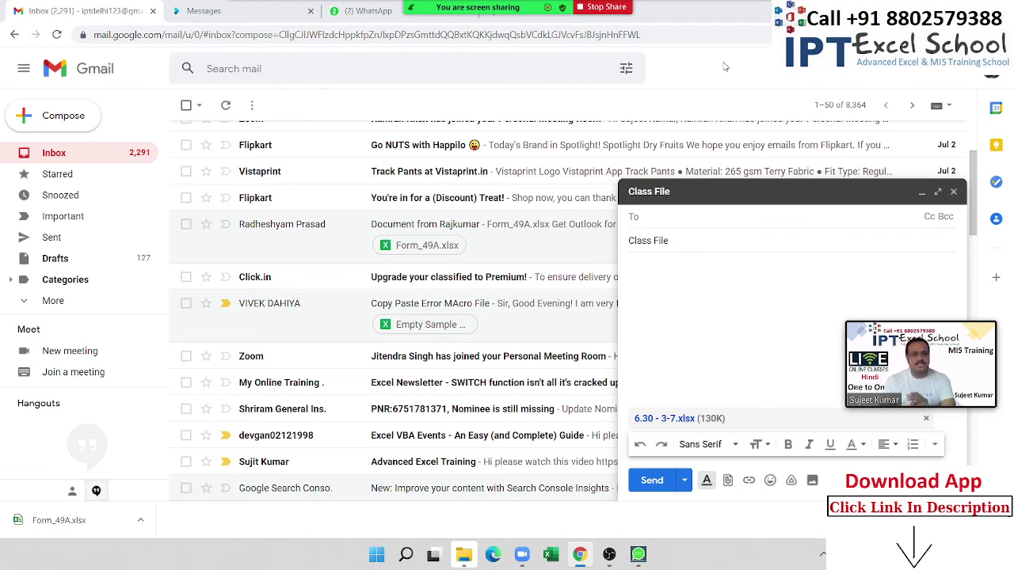
pyautogui.moveTo(434, 19)
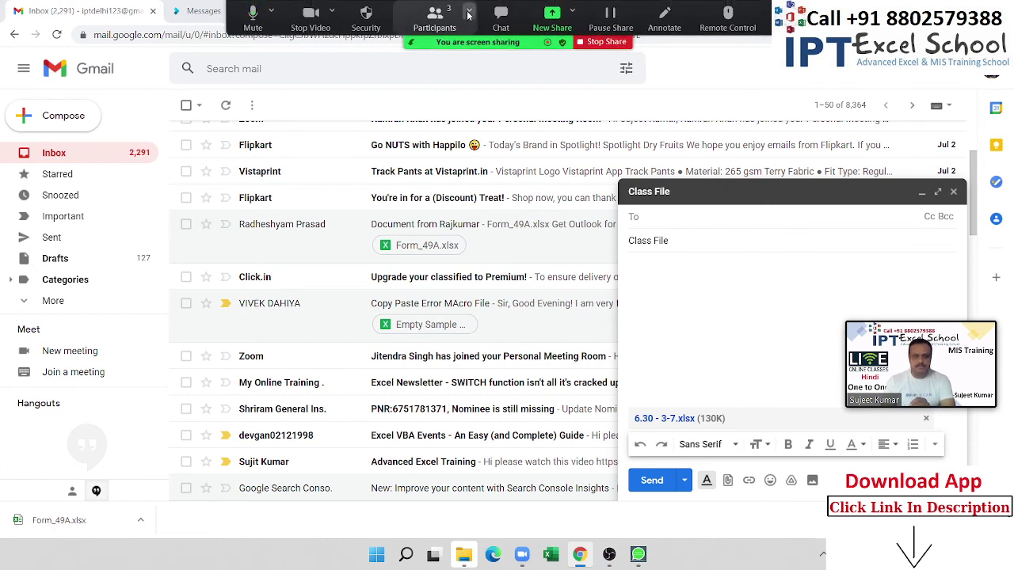
pyautogui.click(469, 11)
pyautogui.click(440, 29)
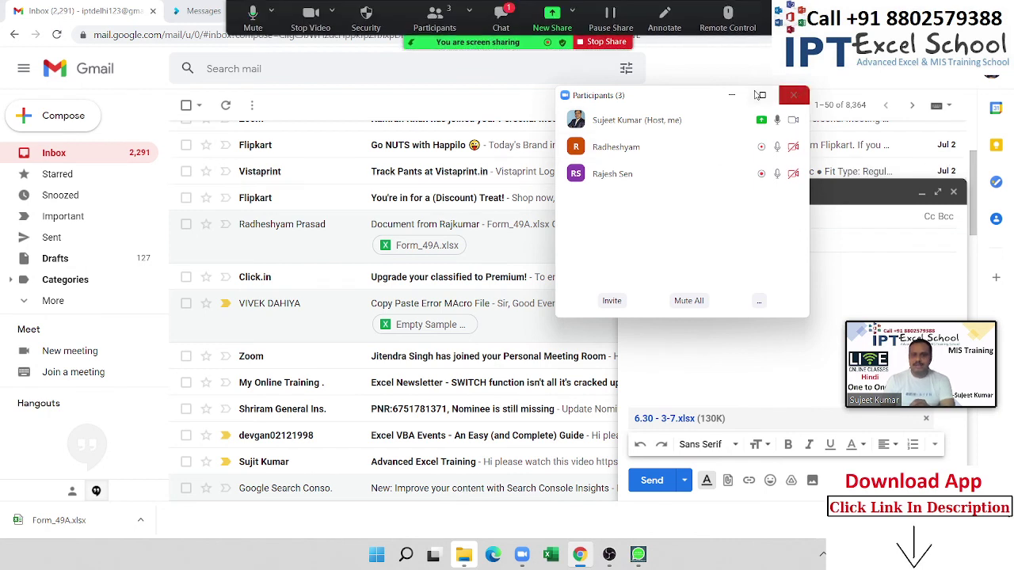
pyautogui.click(514, 24)
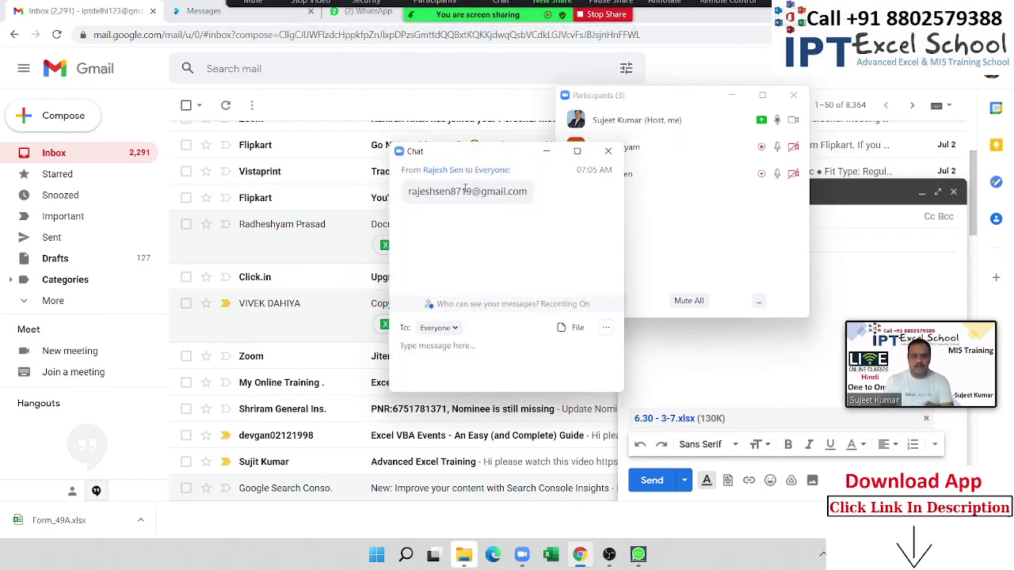
# Select the participant's e-mail address in the chat, then close the chat and participants windows.
pyautogui.moveTo(409, 191); pyautogui.dragTo(469, 192)
pyautogui.doubleClick(505, 193)
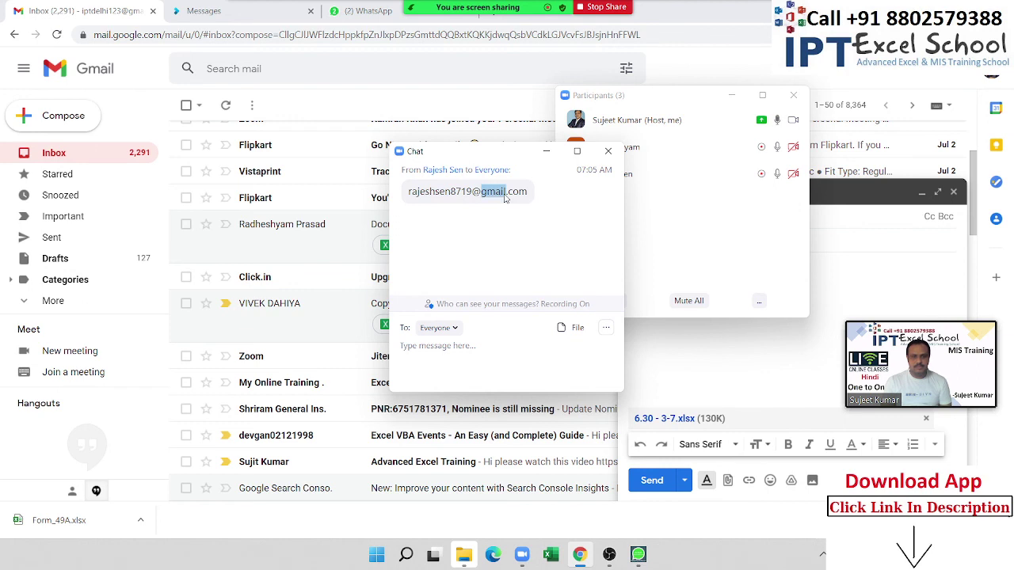
pyautogui.moveTo(411, 192); pyautogui.dragTo(510, 213)
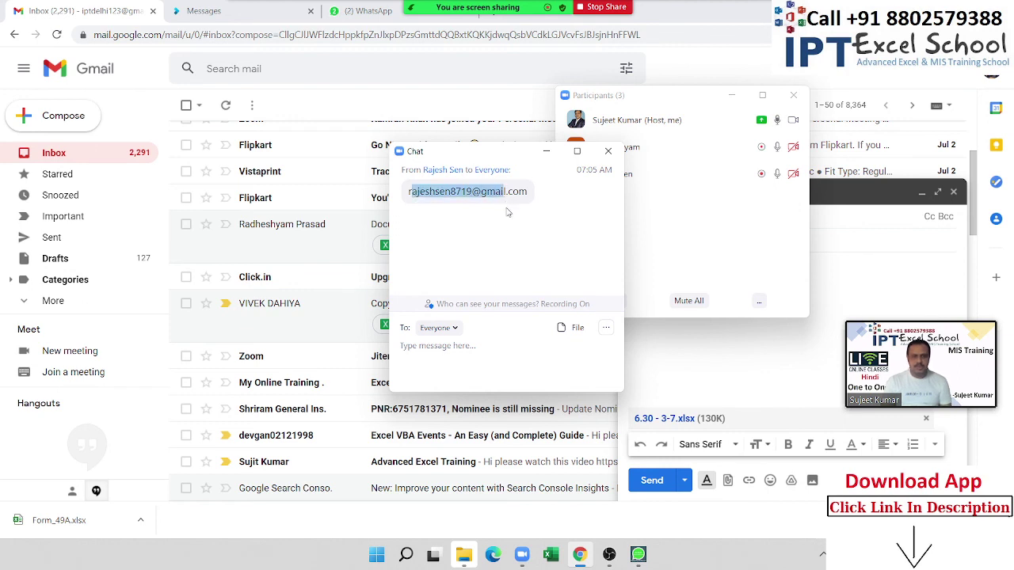
pyautogui.click(501, 224)
pyautogui.moveTo(411, 192); pyautogui.dragTo(531, 197)
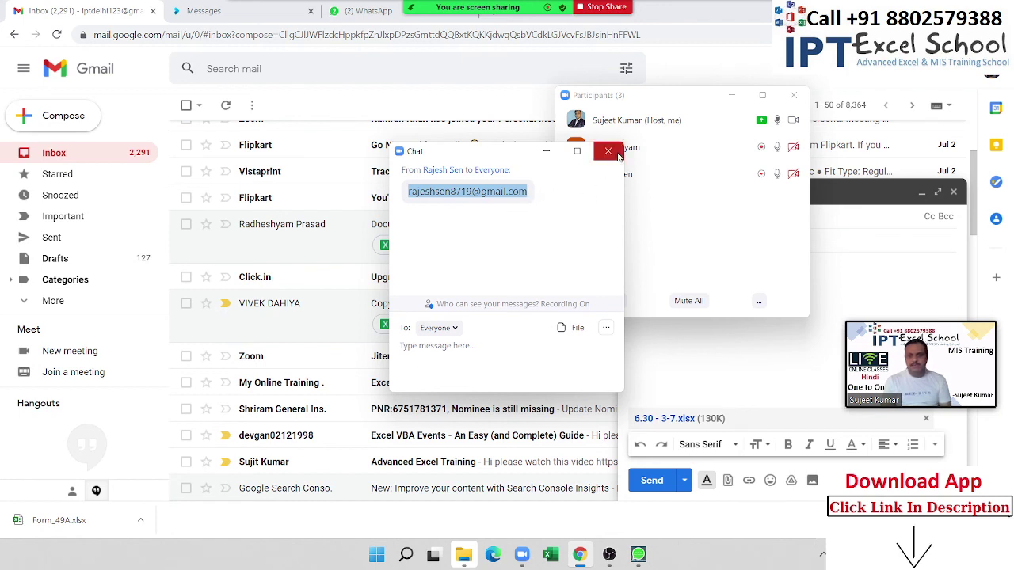
pyautogui.click(607, 151)
pyautogui.click(793, 95)
# Paste the copied chat address as the Class File message's first recipient.
pyautogui.click(680, 270)
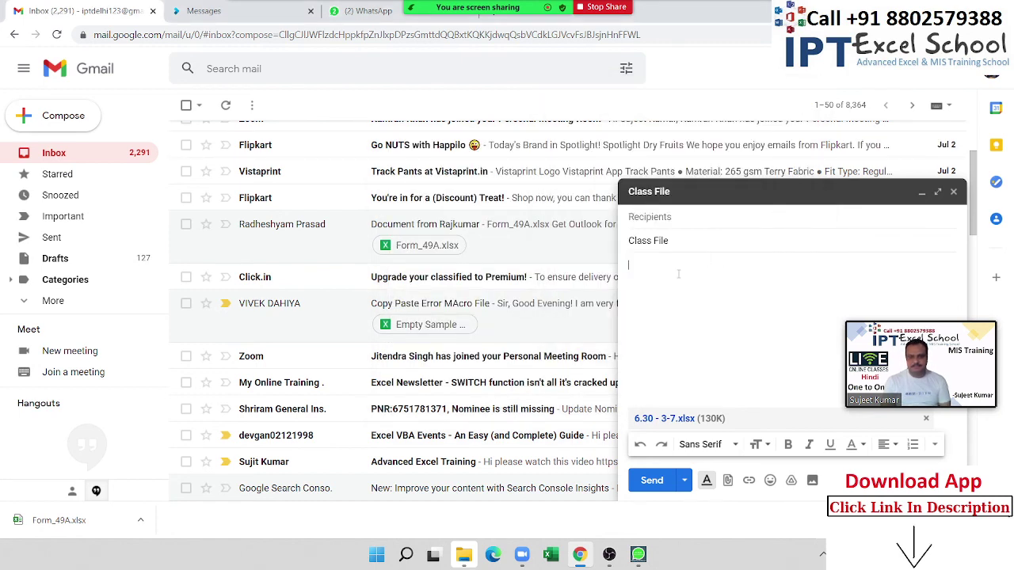
pyautogui.click(665, 216)
pyautogui.click(633, 269)
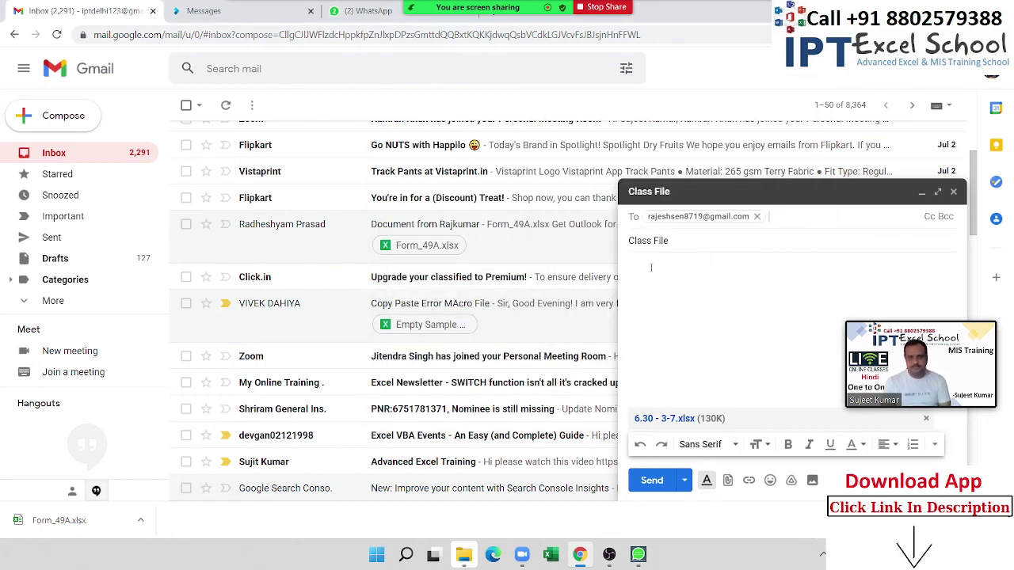
pyautogui.scroll(3, 297, 309)
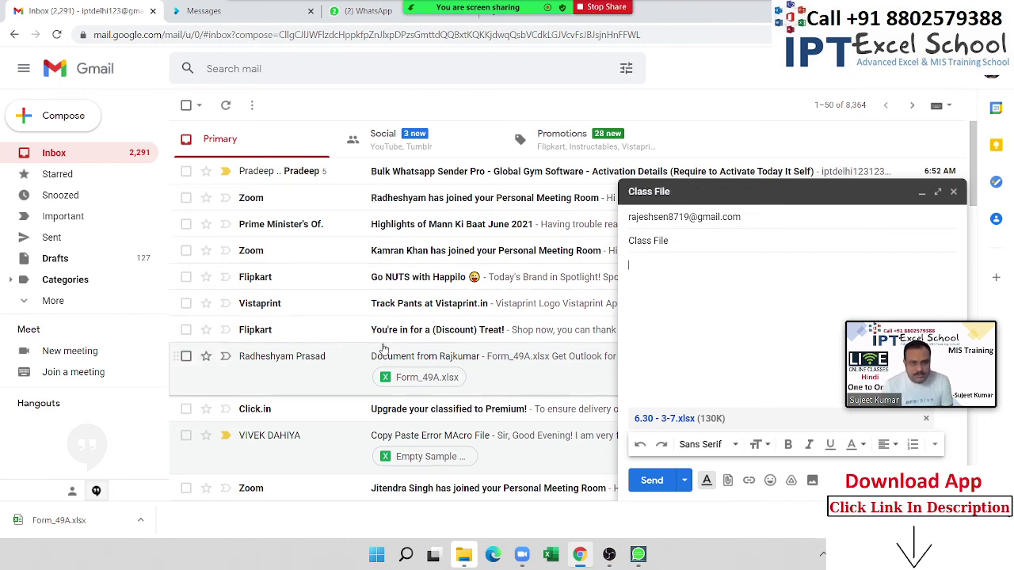
pyautogui.scroll(-1, 360, 412)
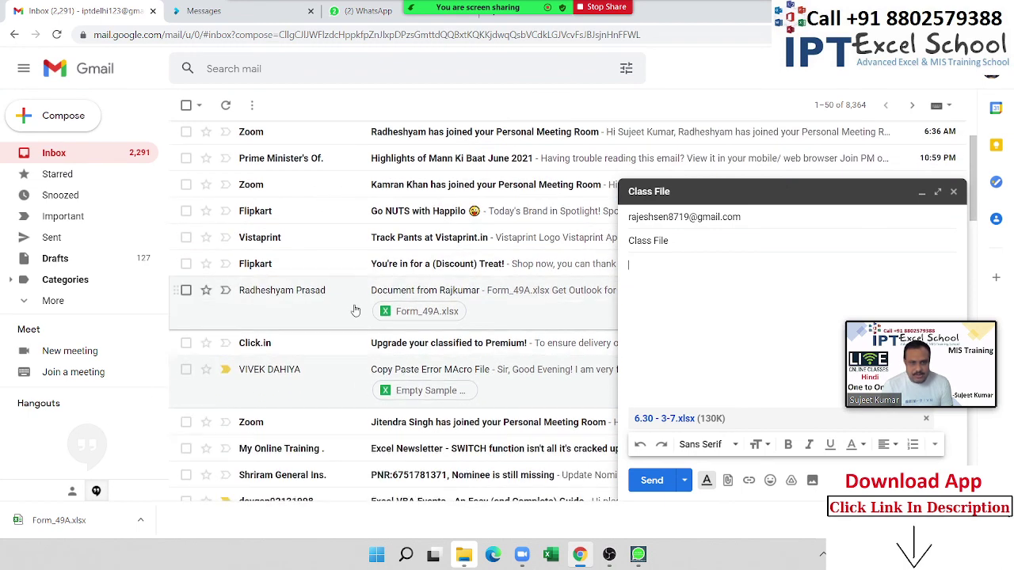
# Copy the Form_49A email sender's address, add it as a second recipient, and send.
pyautogui.click(353, 293)
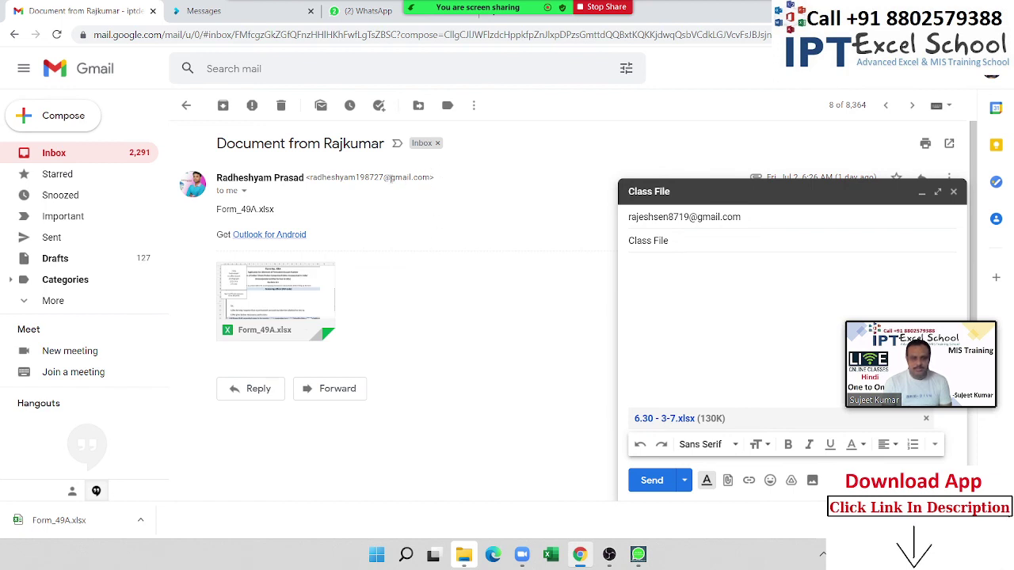
pyautogui.doubleClick(324, 179)
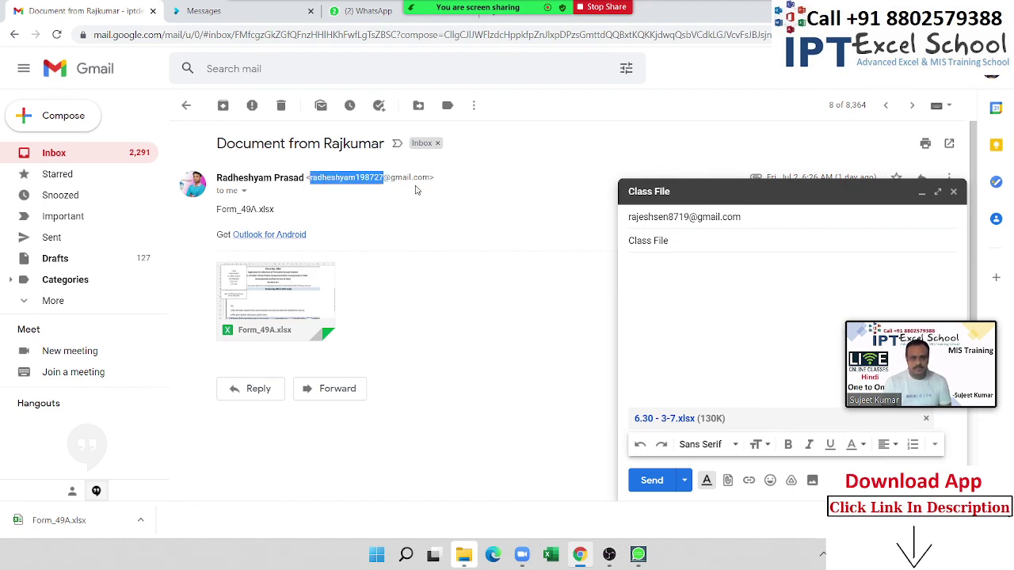
pyautogui.moveTo(425, 177); pyautogui.dragTo(430, 194)
pyautogui.hotkey('ctrl', 'c')
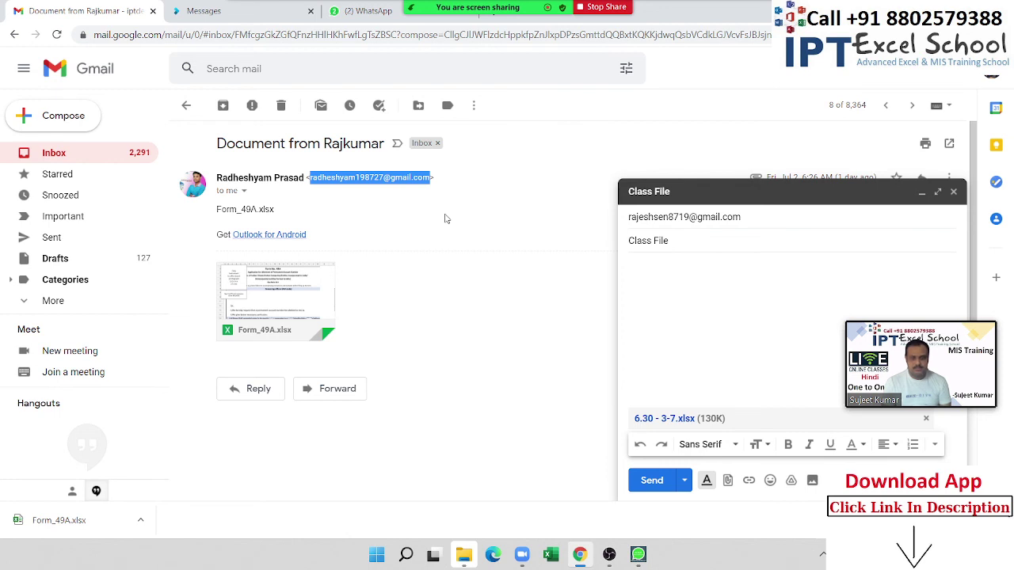
pyautogui.click(806, 225)
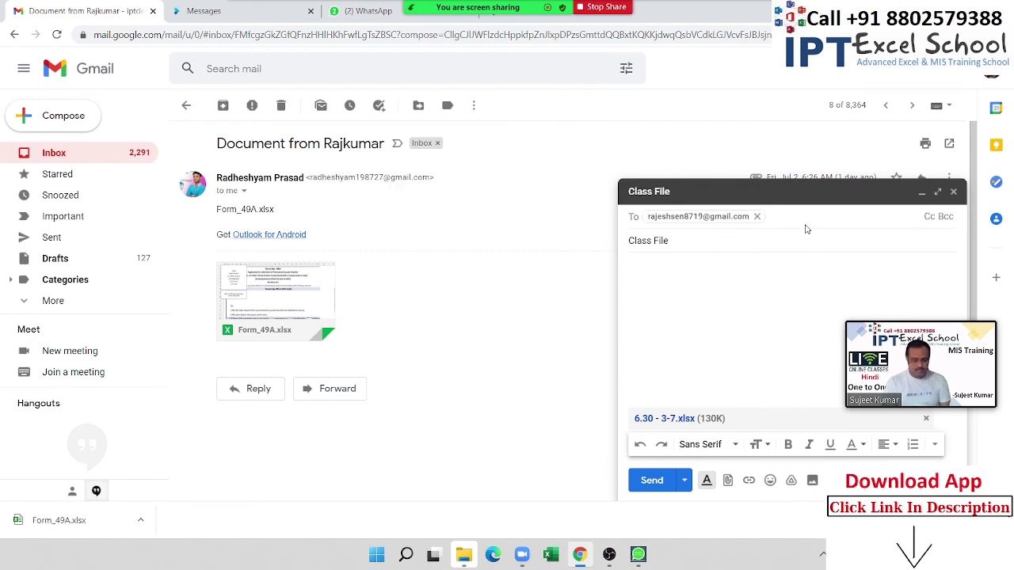
pyautogui.hotkey('ctrl', 'v')
pyautogui.click(737, 313)
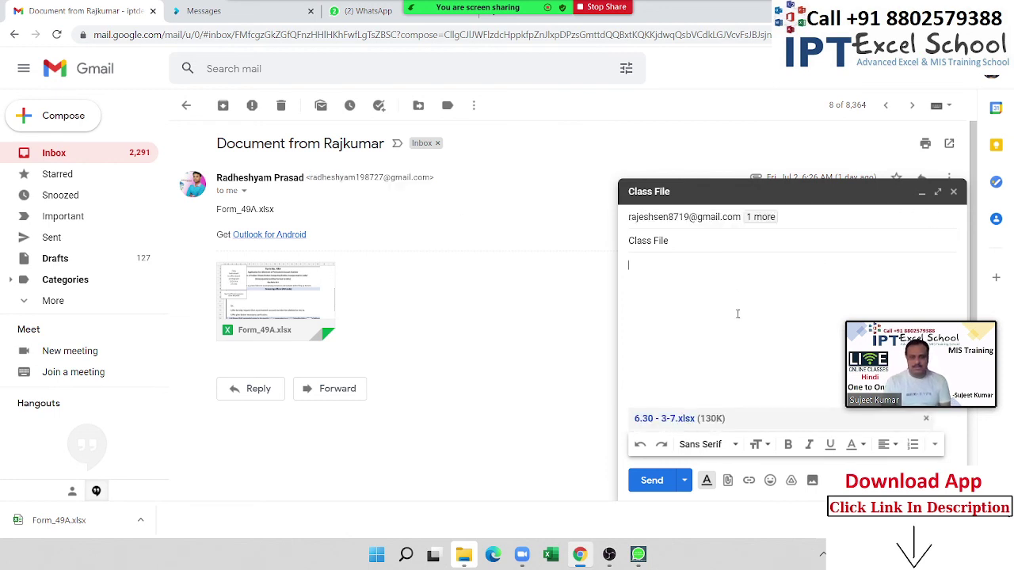
pyautogui.click(652, 481)
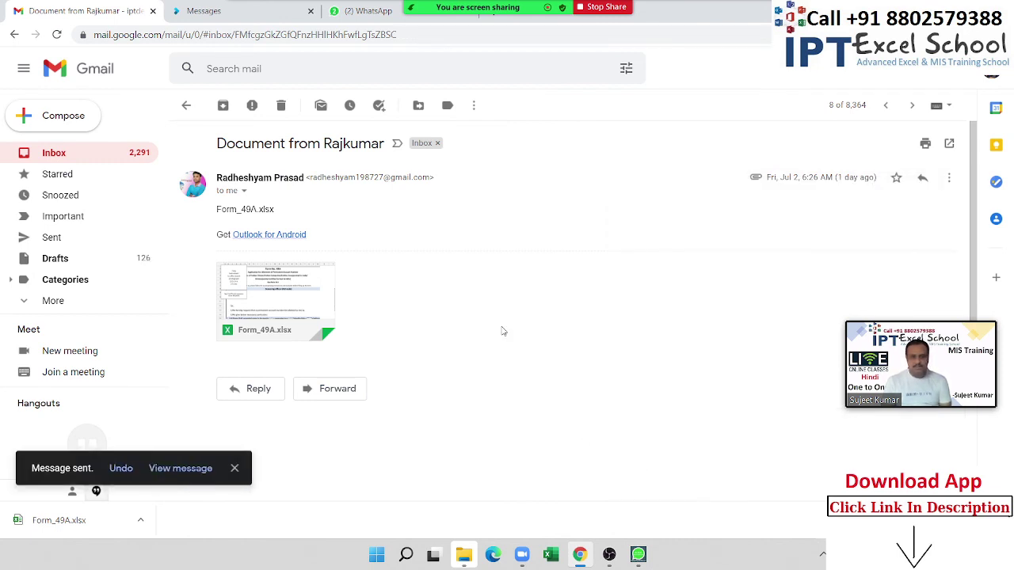
# Scroll through the Form_49A.xlsx attachment preview, close it, and minimise Chrome.
pyautogui.click(299, 302)
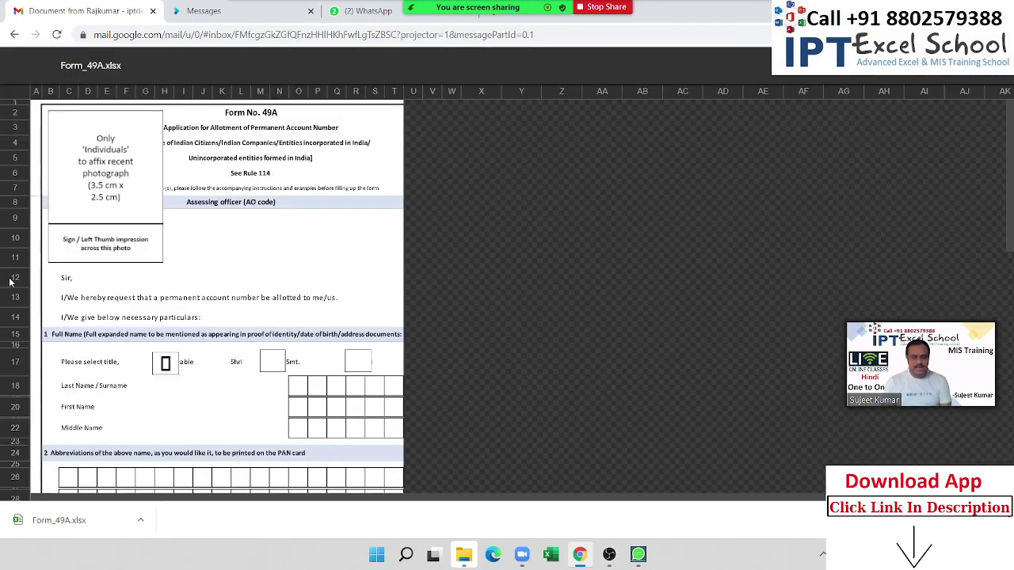
pyautogui.scroll(-3, 318, 317)
pyautogui.scroll(-2, 321, 321)
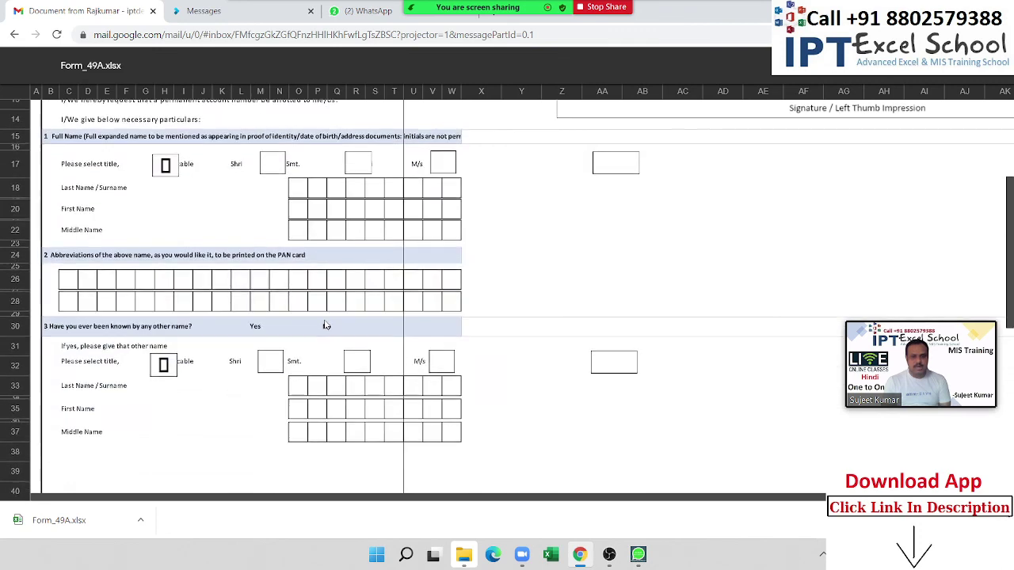
pyautogui.scroll(5, 325, 323)
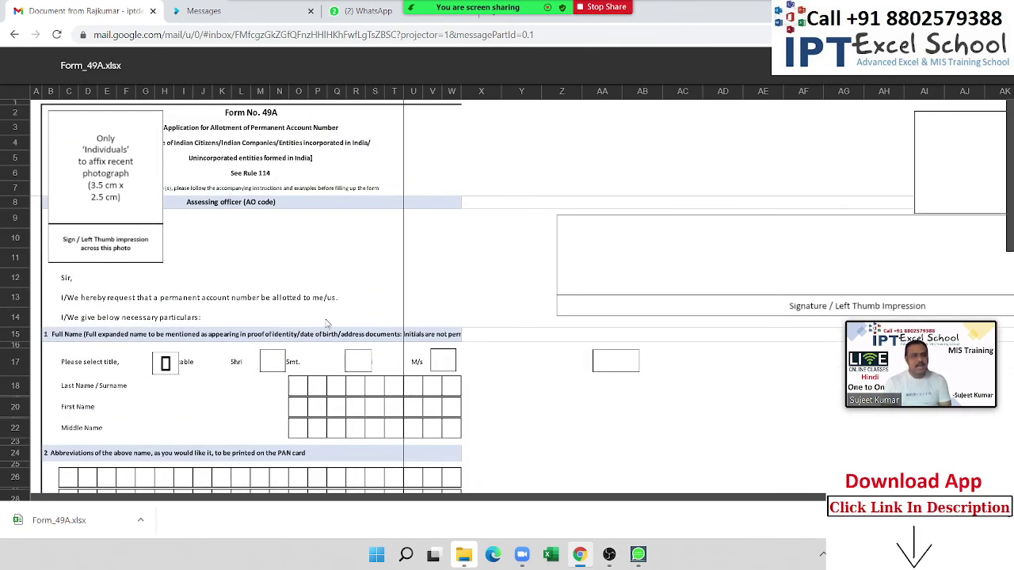
pyautogui.press('Escape')
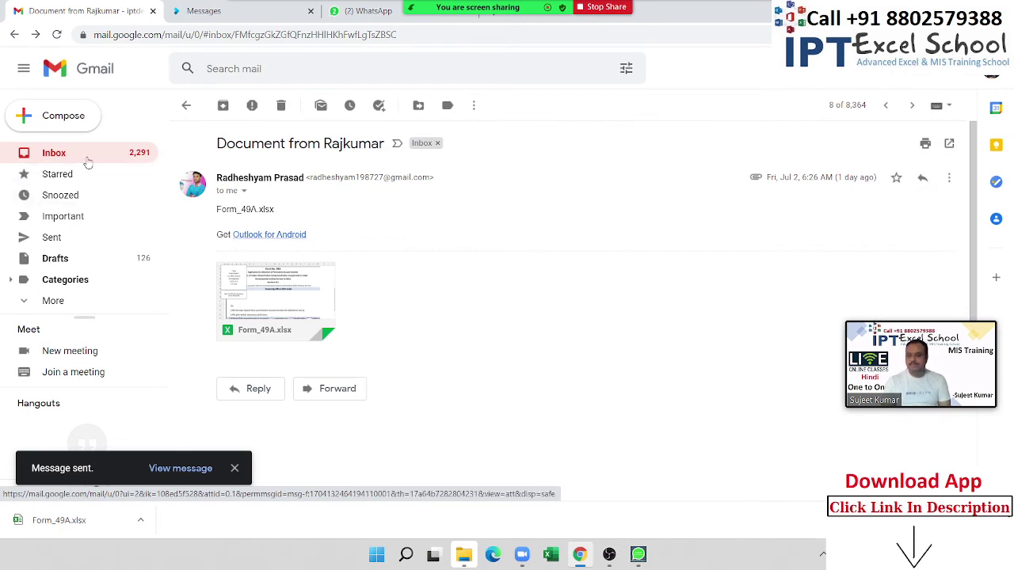
pyautogui.click(580, 555)
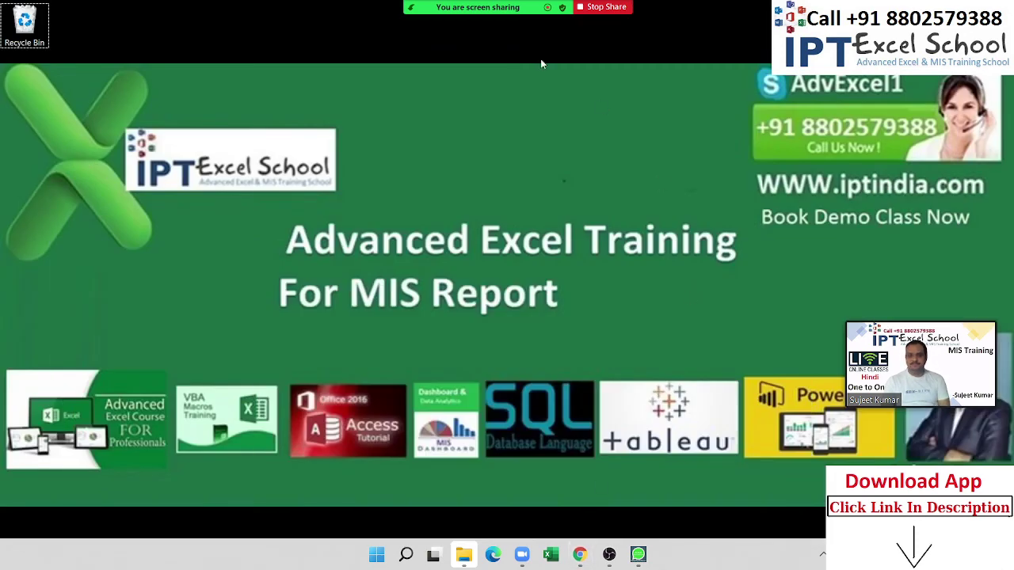